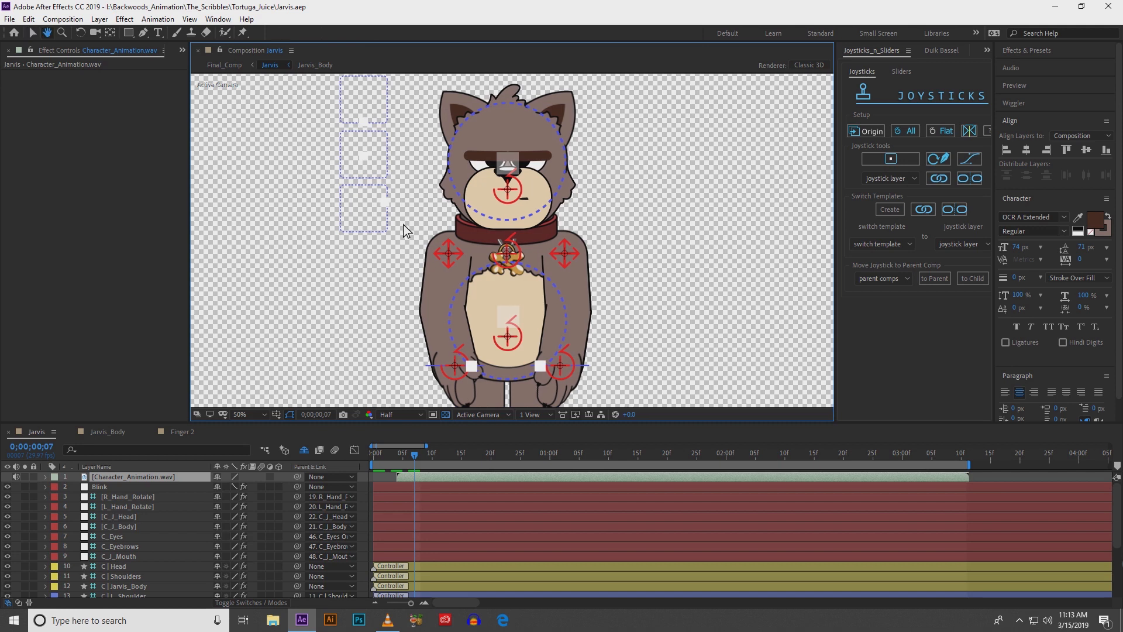
# - Try out the body, shoulders and head rotation controllers along the middle of the Jarvis character
pyautogui.moveTo(410, 225); pyautogui.dragTo(398, 224)
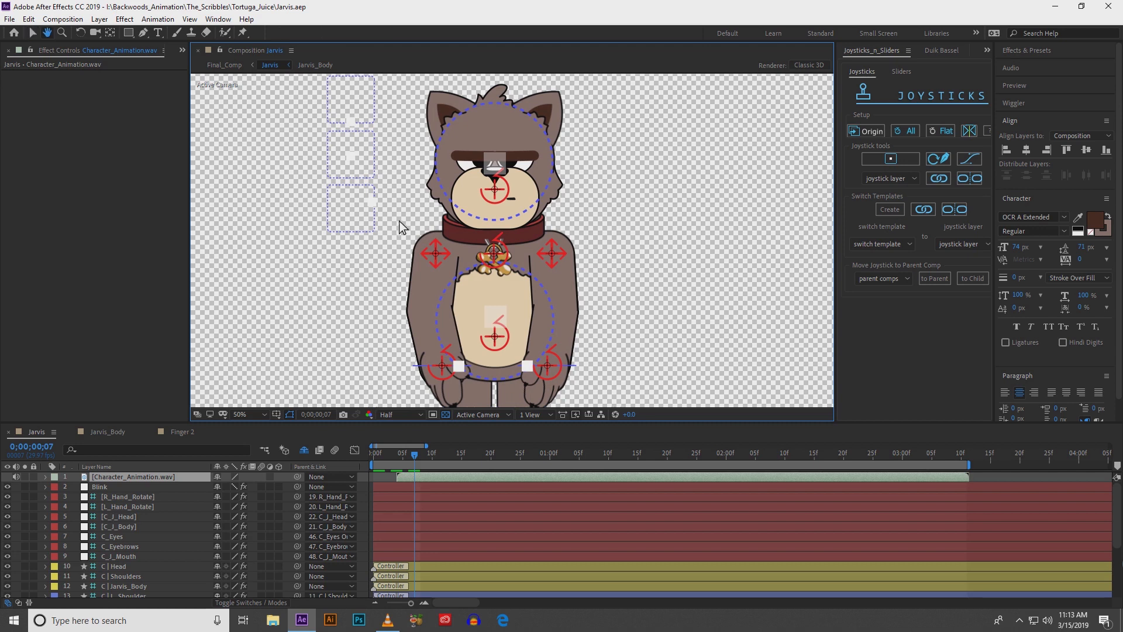
pyautogui.moveTo(397, 218); pyautogui.dragTo(404, 234)
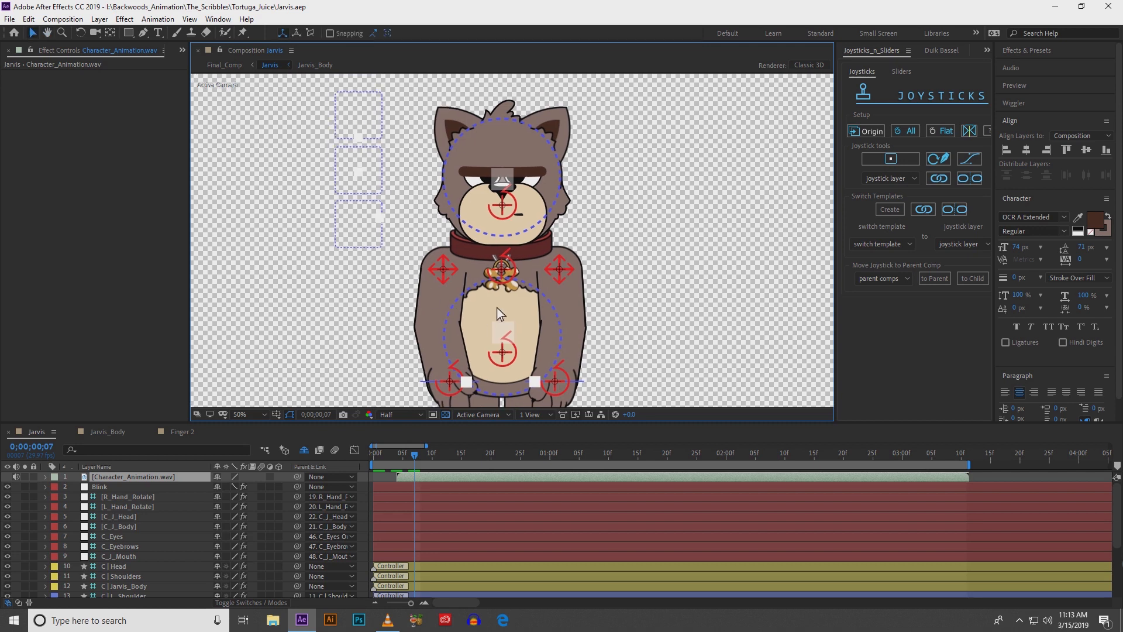
pyautogui.moveTo(462, 341); pyautogui.dragTo(453, 326)
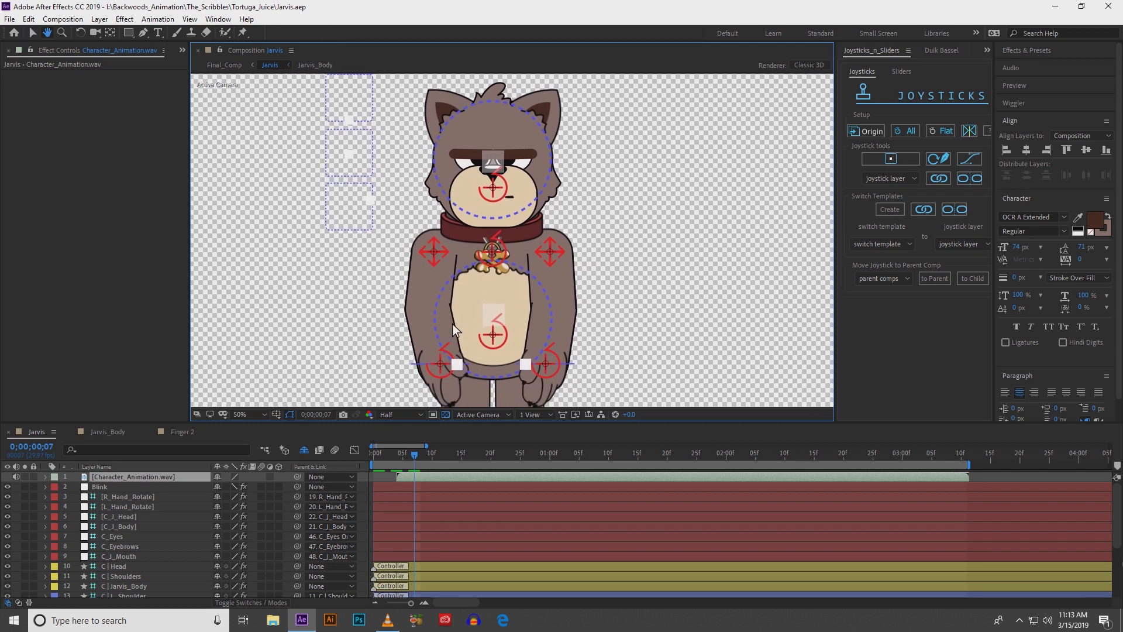
pyautogui.click(496, 341)
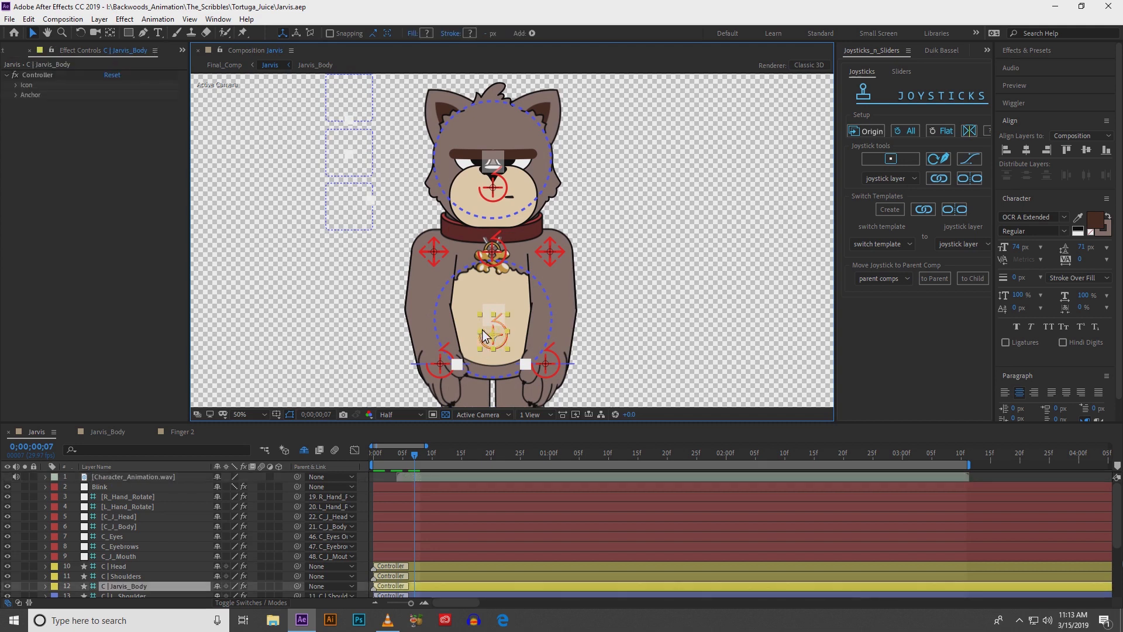
pyautogui.moveTo(496, 338)
pyautogui.mouseDown()
pyautogui.moveTo(491, 325)
pyautogui.moveTo(495, 342)
pyautogui.mouseUp()
pyautogui.moveTo(496, 252); pyautogui.dragTo(485, 253)
pyautogui.moveTo(489, 197); pyautogui.dragTo(485, 196)
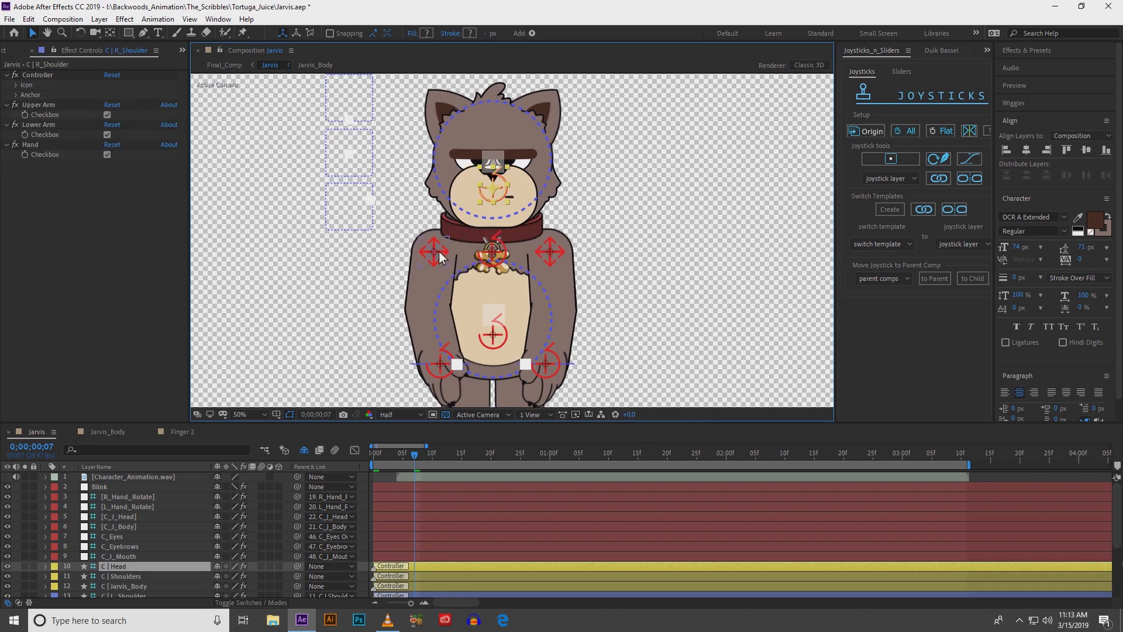
# - Try out the C | L_Shoulder and C | R_Shoulder controllers by moving each shoulder of the character
pyautogui.click(549, 253)
pyautogui.moveTo(553, 258)
pyautogui.mouseDown()
pyautogui.moveTo(549, 248)
pyautogui.moveTo(553, 257)
pyautogui.mouseUp()
pyautogui.moveTo(434, 253); pyautogui.dragTo(435, 261)
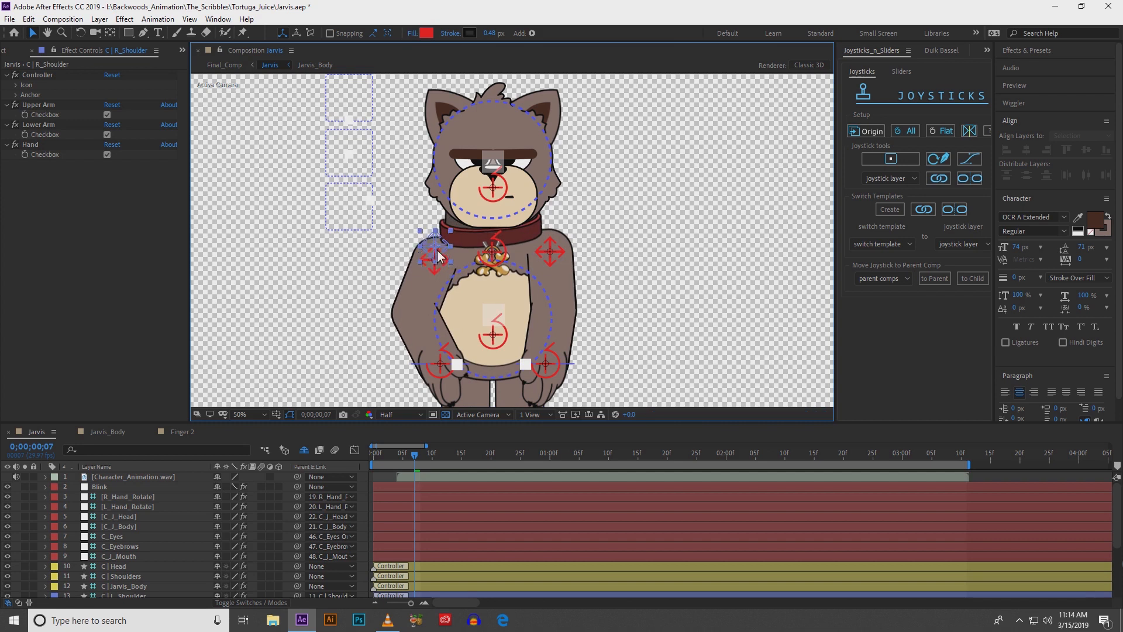
pyautogui.click(553, 256)
pyautogui.moveTo(554, 251); pyautogui.dragTo(550, 255)
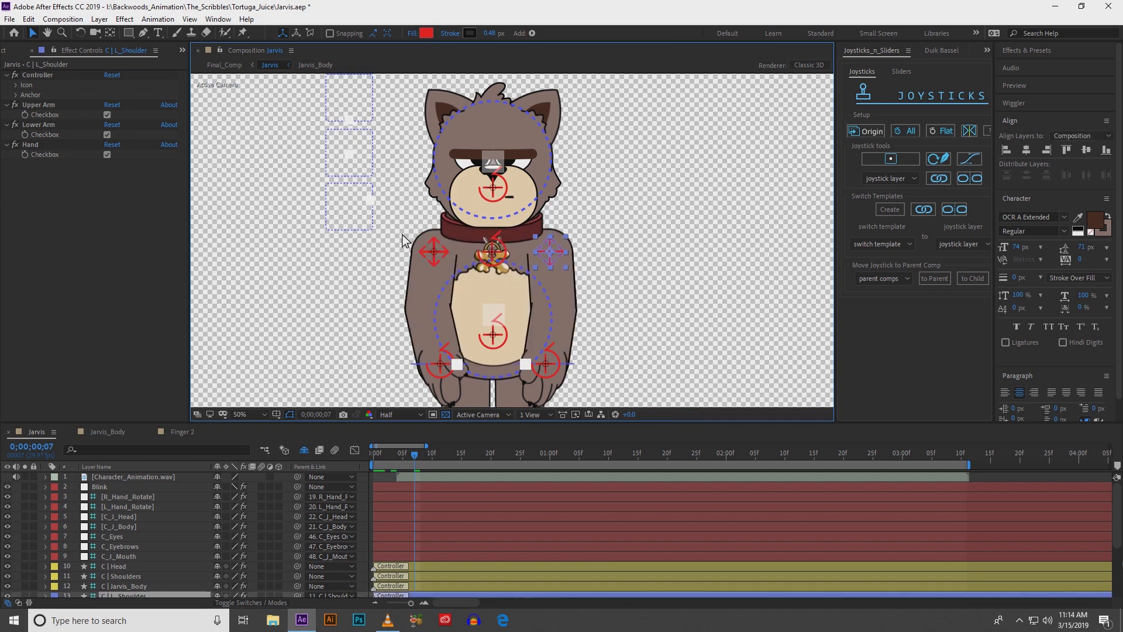
pyautogui.click(265, 294)
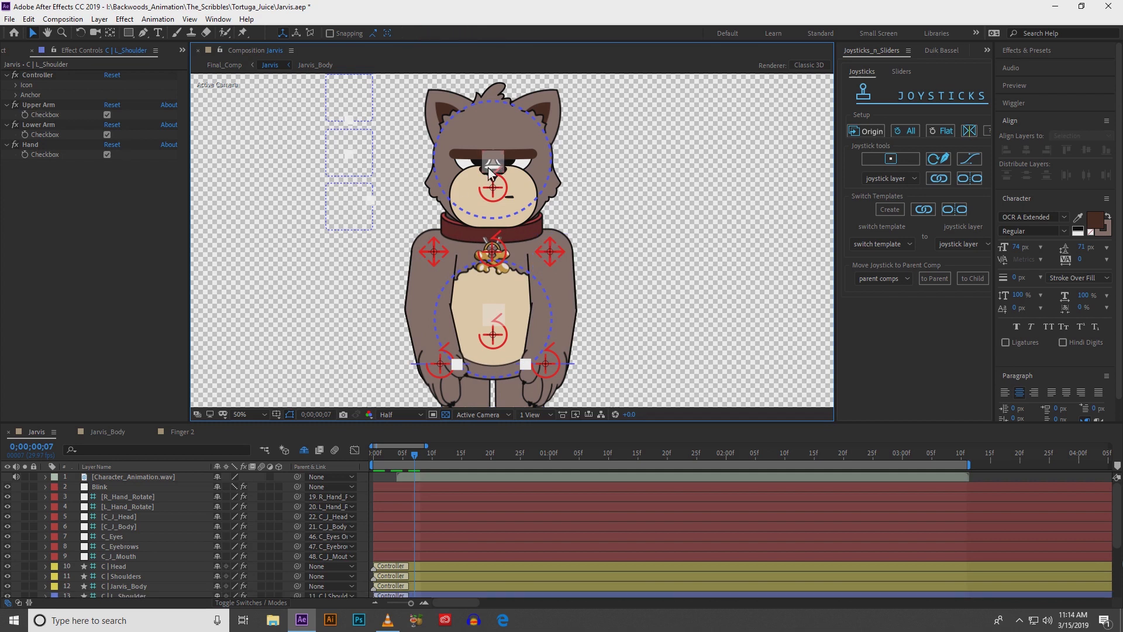
# - Try out the head joystick and shift the C_J_Body joystick sideways toward the character's left arm
pyautogui.moveTo(495, 161)
pyautogui.mouseDown()
pyautogui.moveTo(519, 168)
pyautogui.moveTo(517, 193)
pyautogui.moveTo(443, 193)
pyautogui.moveTo(436, 150)
pyautogui.moveTo(494, 112)
pyautogui.moveTo(531, 153)
pyautogui.moveTo(510, 185)
pyautogui.moveTo(495, 169)
pyautogui.mouseUp()
pyautogui.click(494, 314)
pyautogui.moveTo(494, 316); pyautogui.dragTo(510, 314)
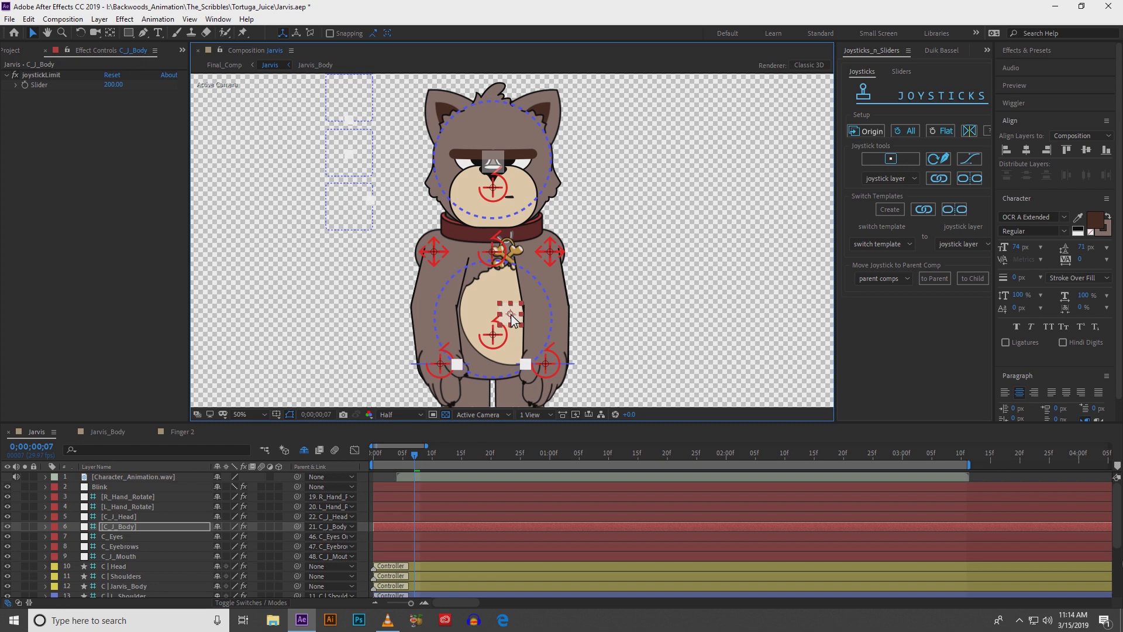
pyautogui.moveTo(510, 314)
pyautogui.mouseDown()
pyautogui.moveTo(511, 325)
pyautogui.moveTo(510, 314)
pyautogui.mouseUp()
# - Turn off Upper Arm, Lower Arm and Hand on the C | L_Shoulder controller and shift the body joystick farther toward that arm
pyautogui.click(549, 251)
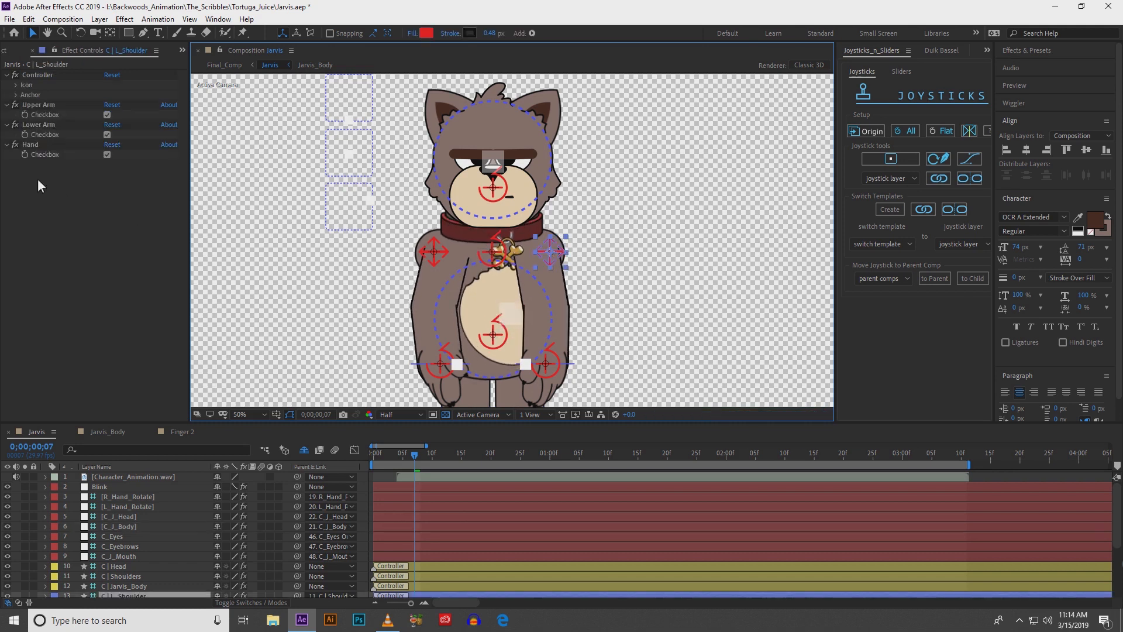
pyautogui.click(107, 115)
pyautogui.click(107, 134)
pyautogui.click(107, 154)
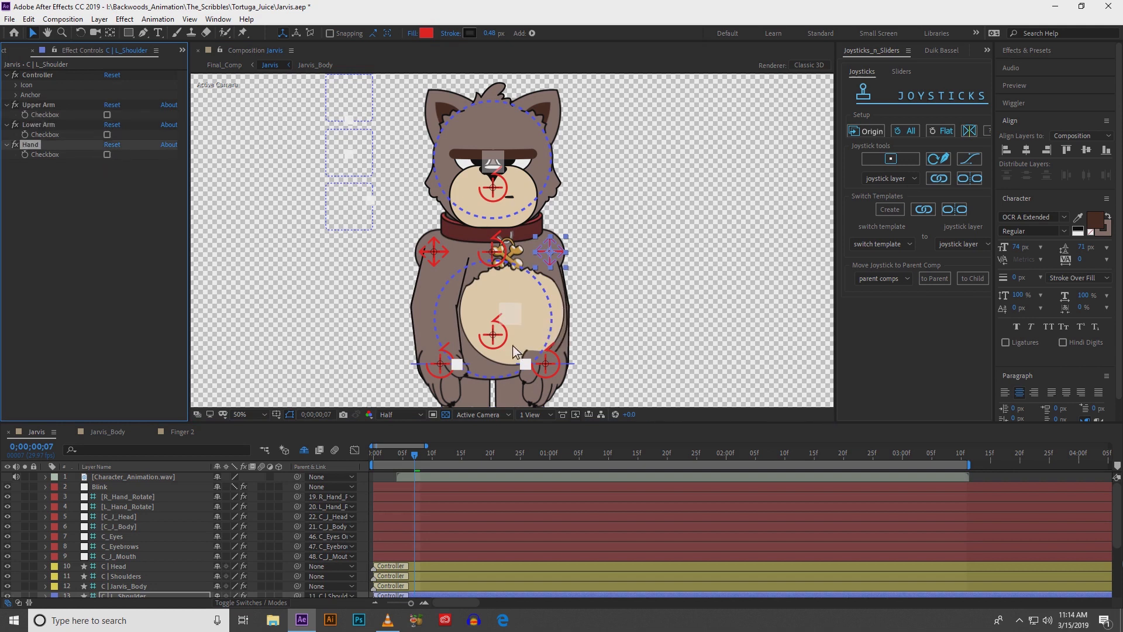
pyautogui.moveTo(514, 316)
pyautogui.mouseDown()
pyautogui.moveTo(503, 316)
pyautogui.moveTo(527, 316)
pyautogui.mouseUp()
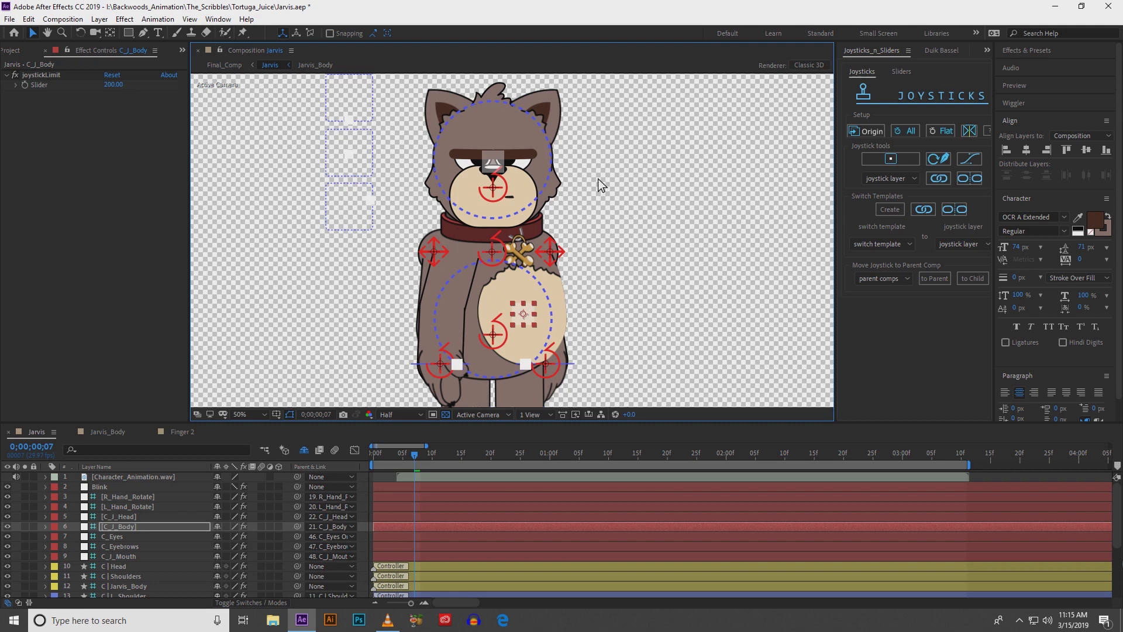
# - Undo the body joystick moves and the checkbox changes on the C | L_Shoulder controller
pyautogui.hotkey('ctrl', 'z')
pyautogui.hotkey('ctrl', 'z')
pyautogui.hotkey('ctrl', 'z')
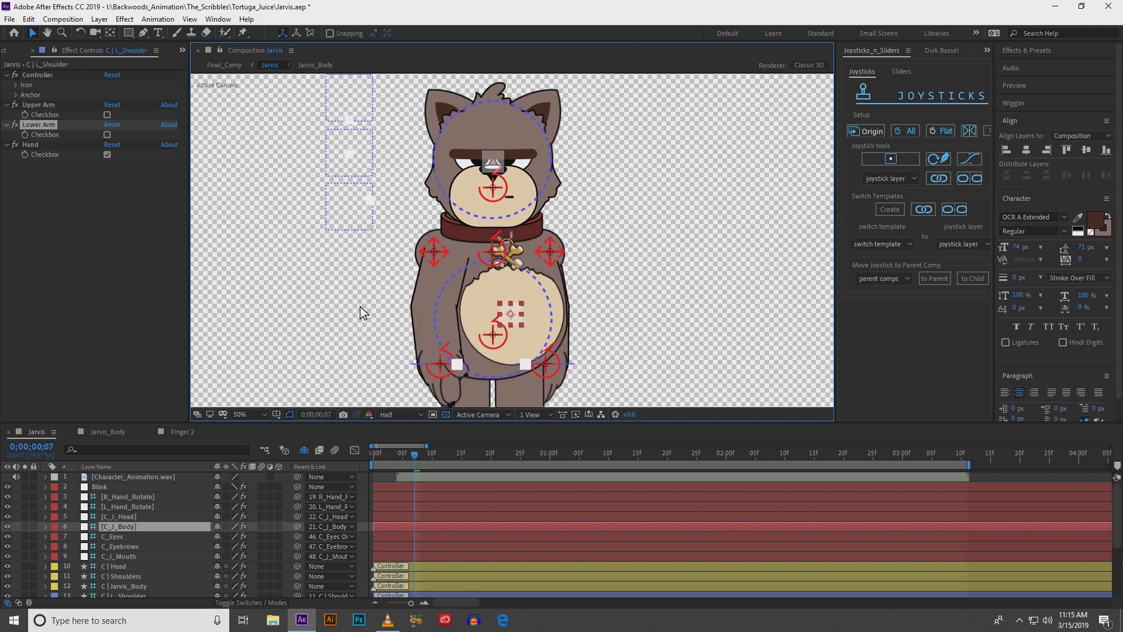
pyautogui.hotkey('ctrl', 'z')
pyautogui.hotkey('ctrl', 'z')
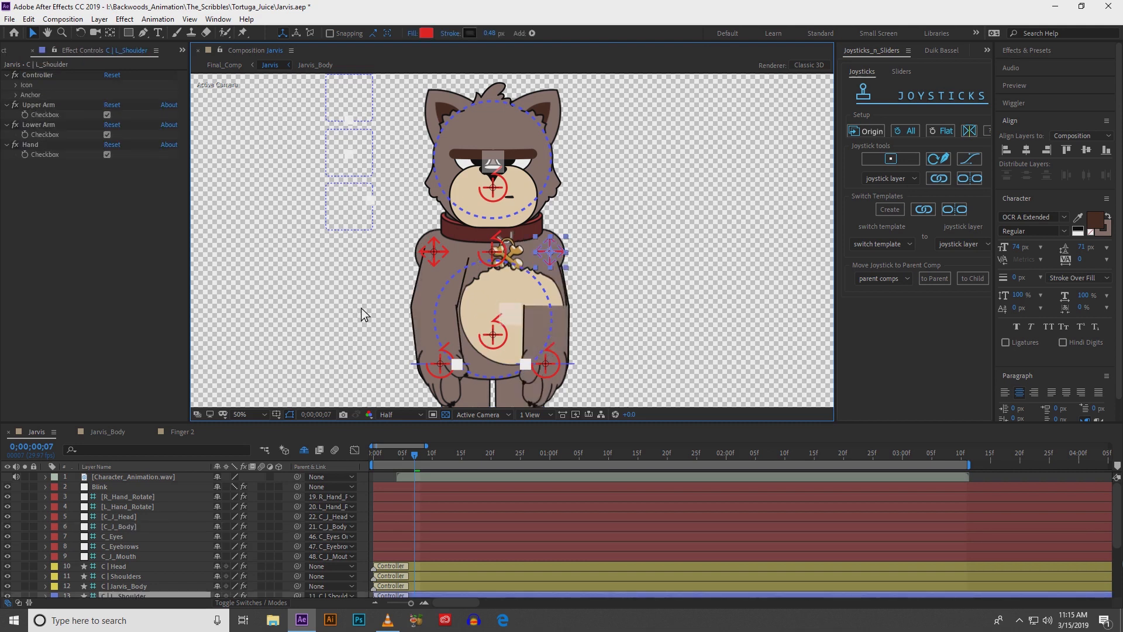
pyautogui.hotkey('ctrl', 'z')
pyautogui.hotkey('ctrl', 'z')
pyautogui.hotkey('ctrl', 'z')
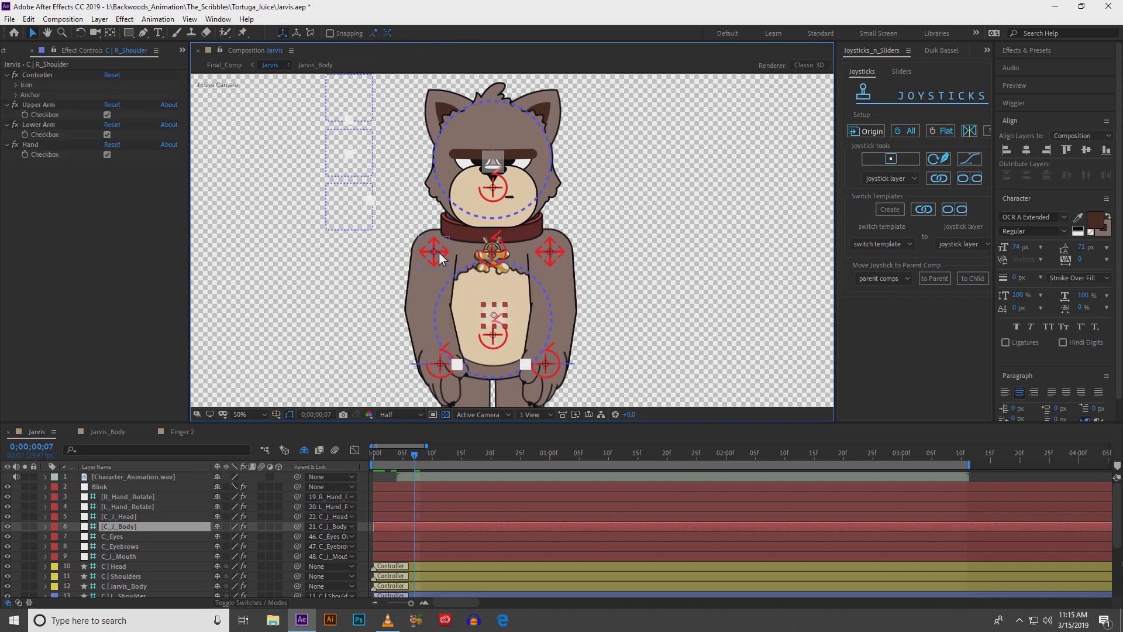
# - Turn off the Upper Arm, Lower Arm and Hand checkboxes on the C | R_Shoulder controller
pyautogui.click(107, 115)
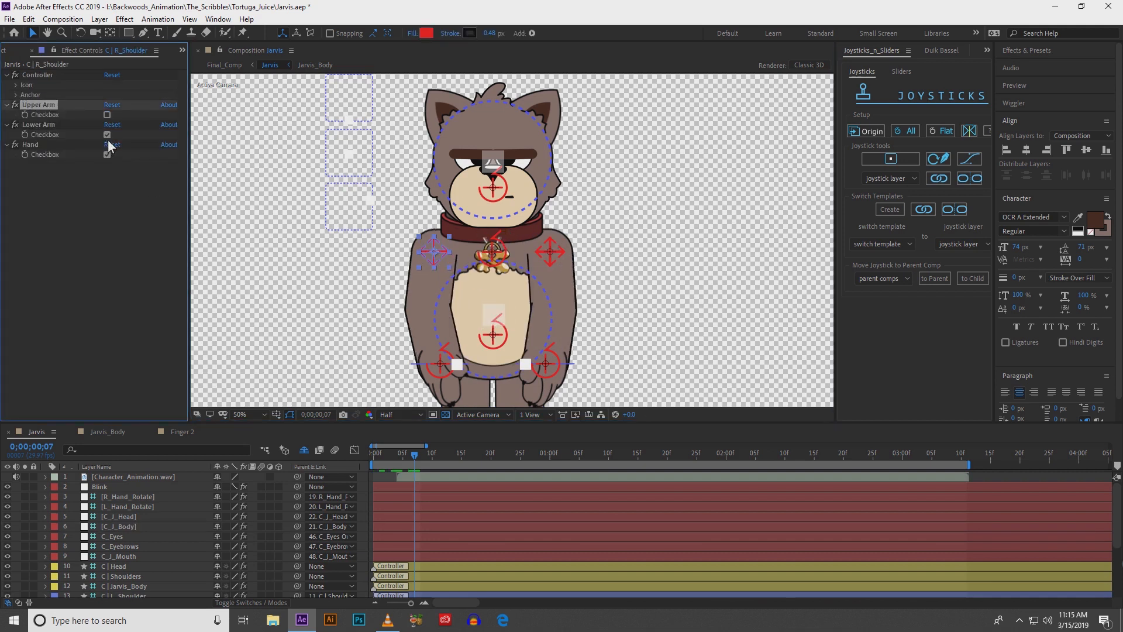
pyautogui.click(107, 135)
pyautogui.click(108, 154)
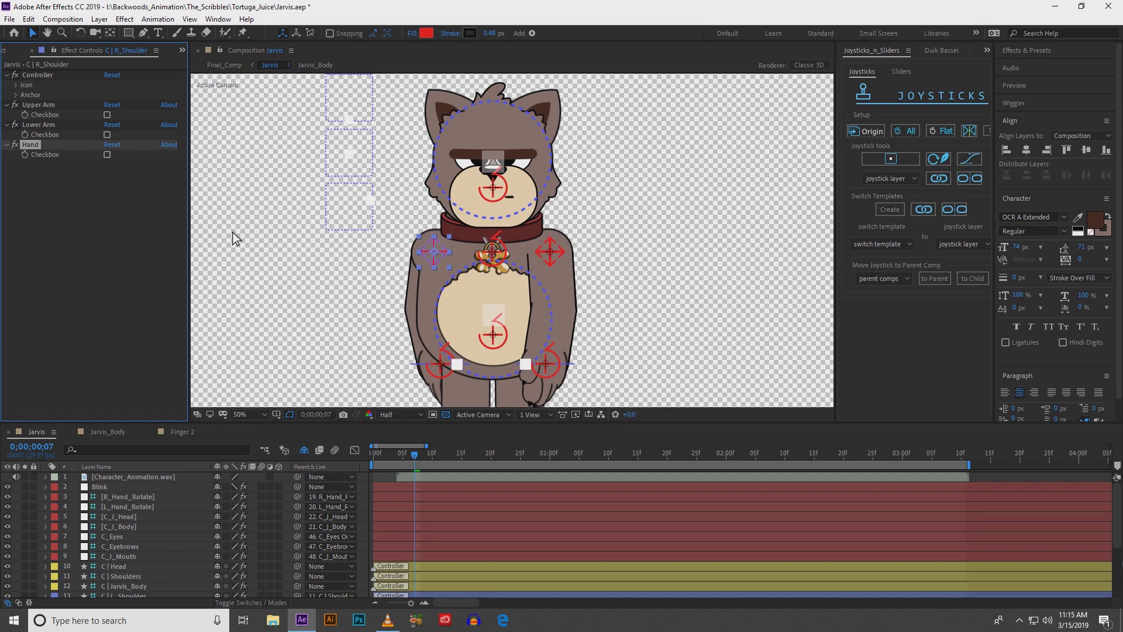
# - Turn Hand, Lower Arm and Upper Arm back on for the C | R_Shoulder controller, toggling Upper Arm once more
pyautogui.click(107, 154)
pyautogui.click(107, 135)
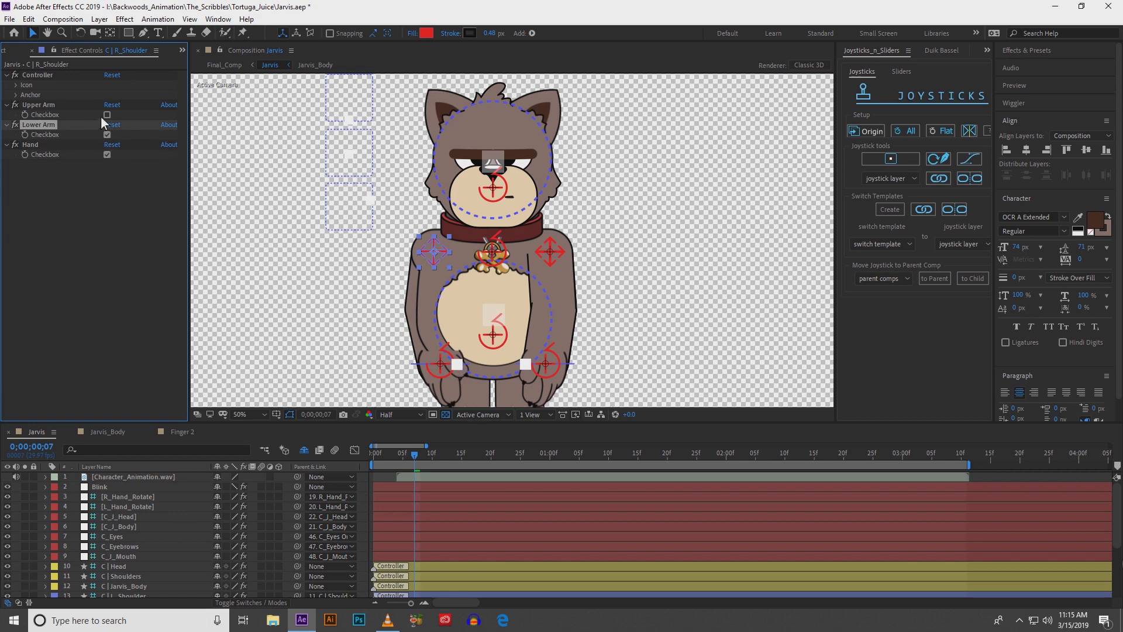
pyautogui.click(107, 115)
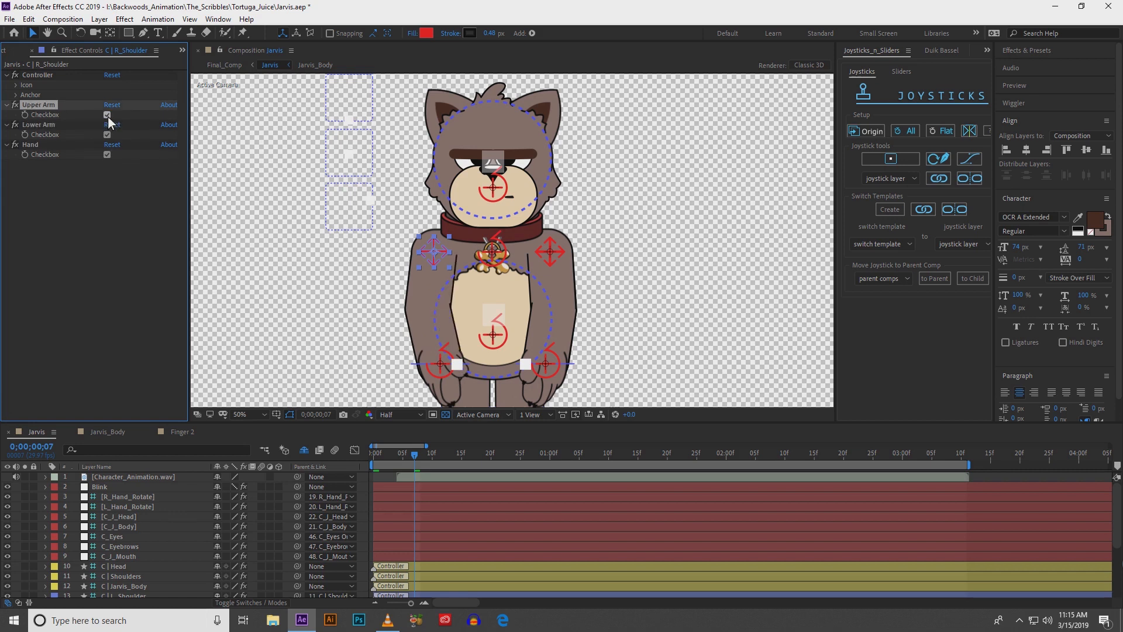
pyautogui.click(107, 115)
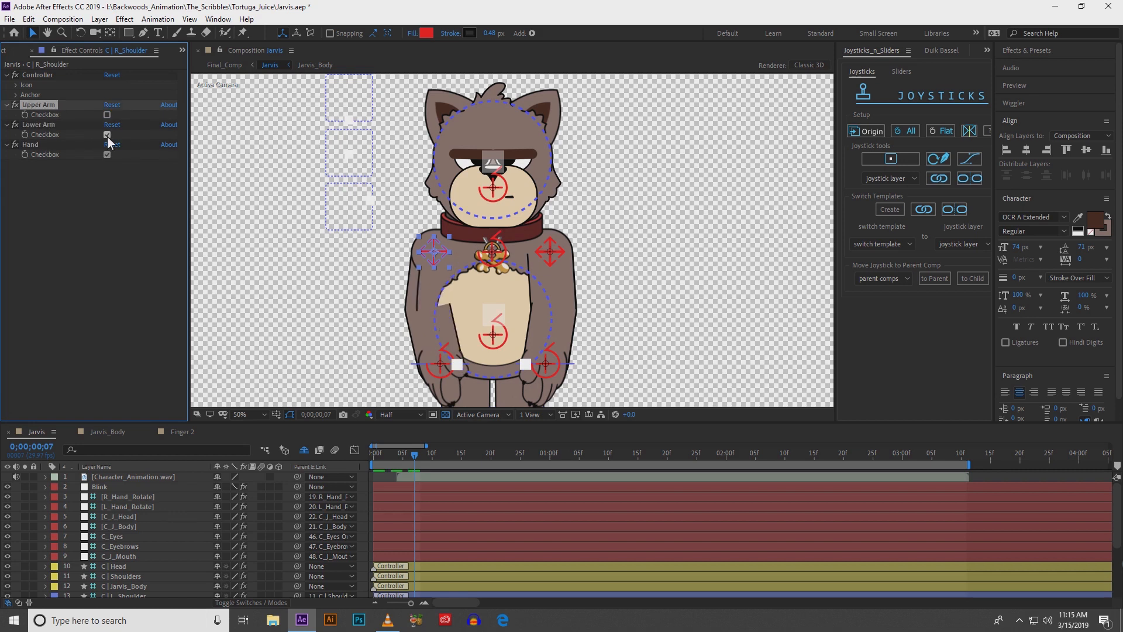
pyautogui.click(107, 115)
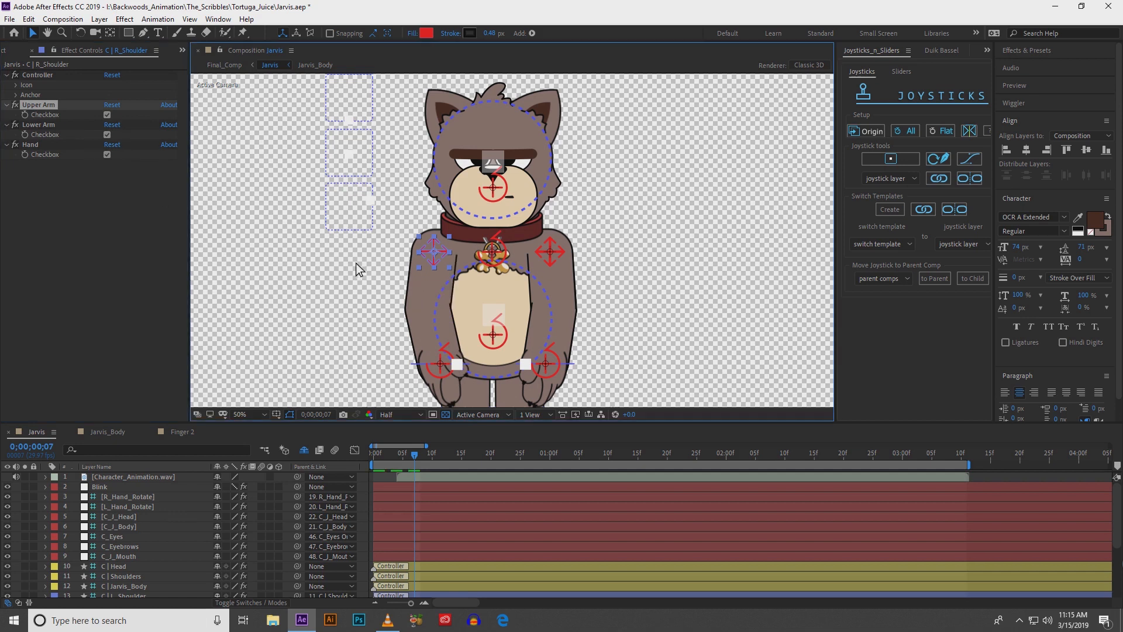
# - Reveal the audio waveform of the Character_Animation.wav layer and set the current time to 0;00;00;00
pyautogui.moveTo(356, 265); pyautogui.dragTo(354, 246)
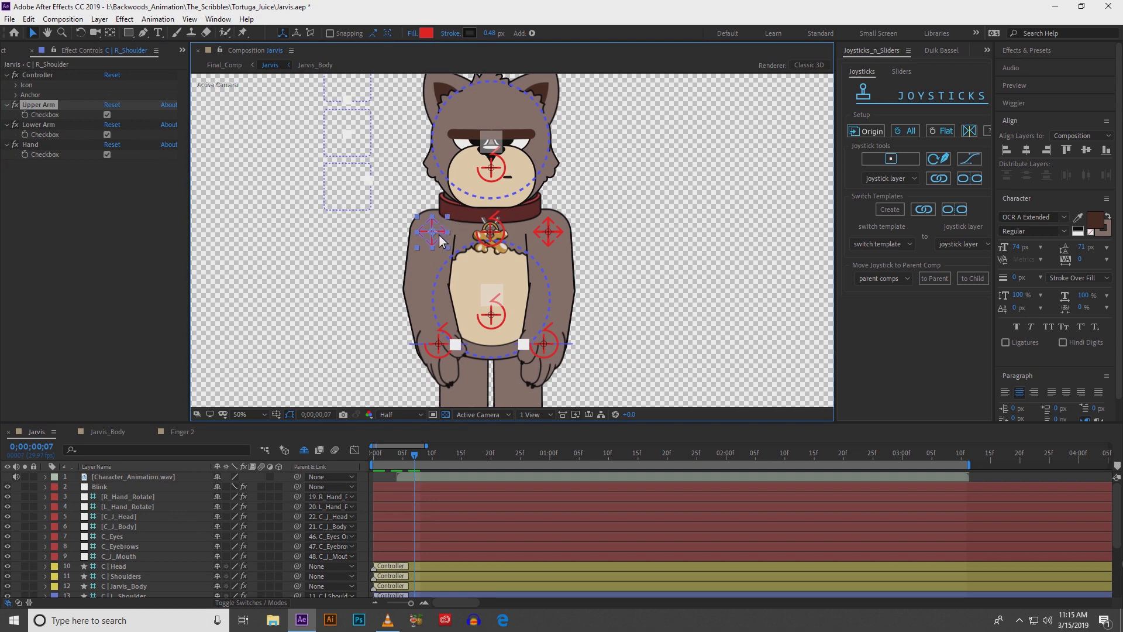
pyautogui.moveTo(441, 226); pyautogui.dragTo(433, 257)
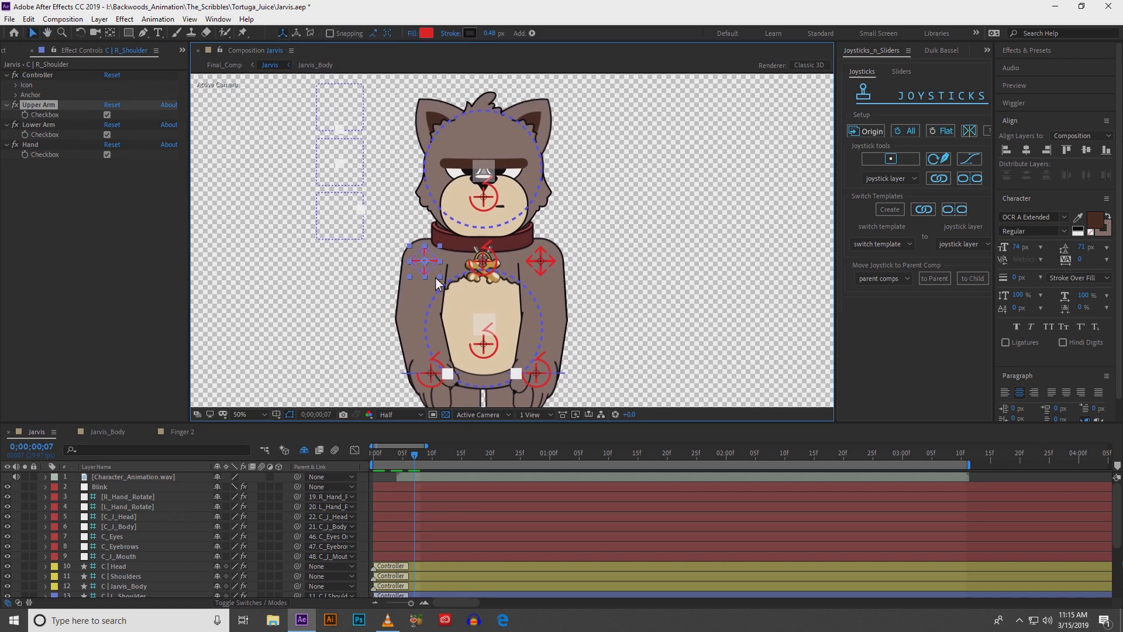
pyautogui.moveTo(383, 458); pyautogui.dragTo(360, 457)
pyautogui.click(416, 478)
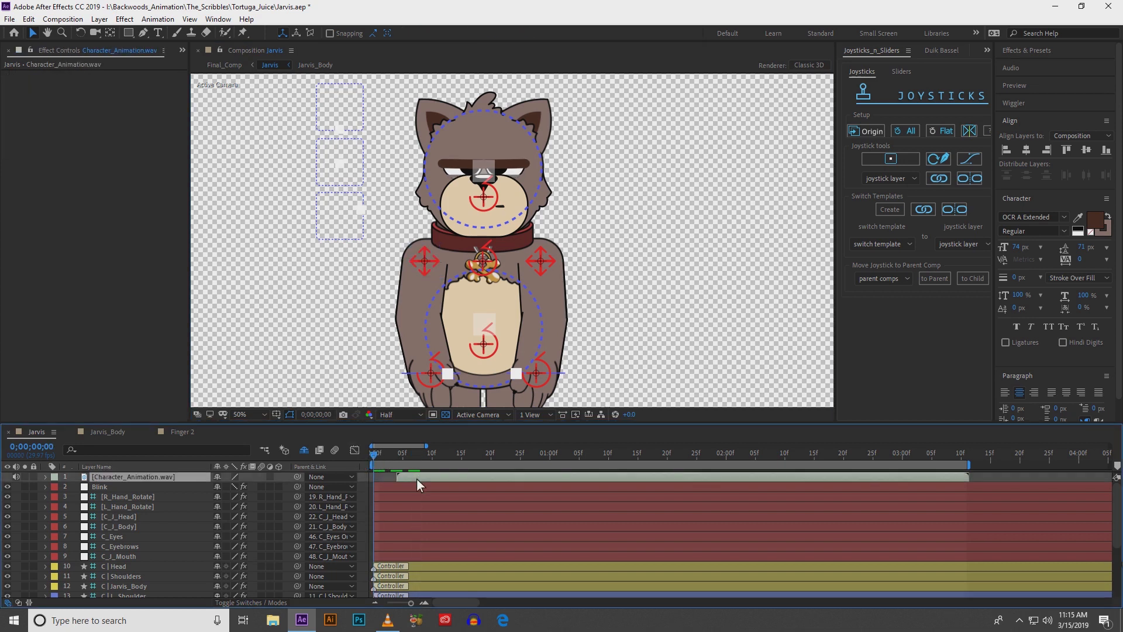
pyautogui.press('l')
pyautogui.press('l')
pyautogui.moveTo(416, 459); pyautogui.dragTo(549, 461)
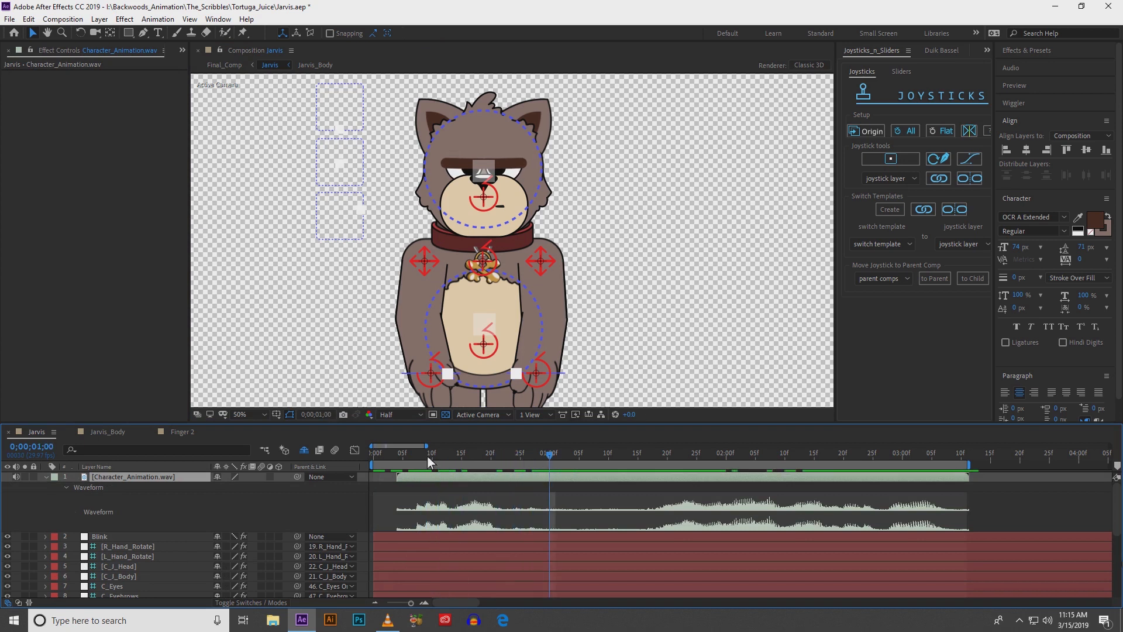
pyautogui.moveTo(387, 457); pyautogui.dragTo(373, 458)
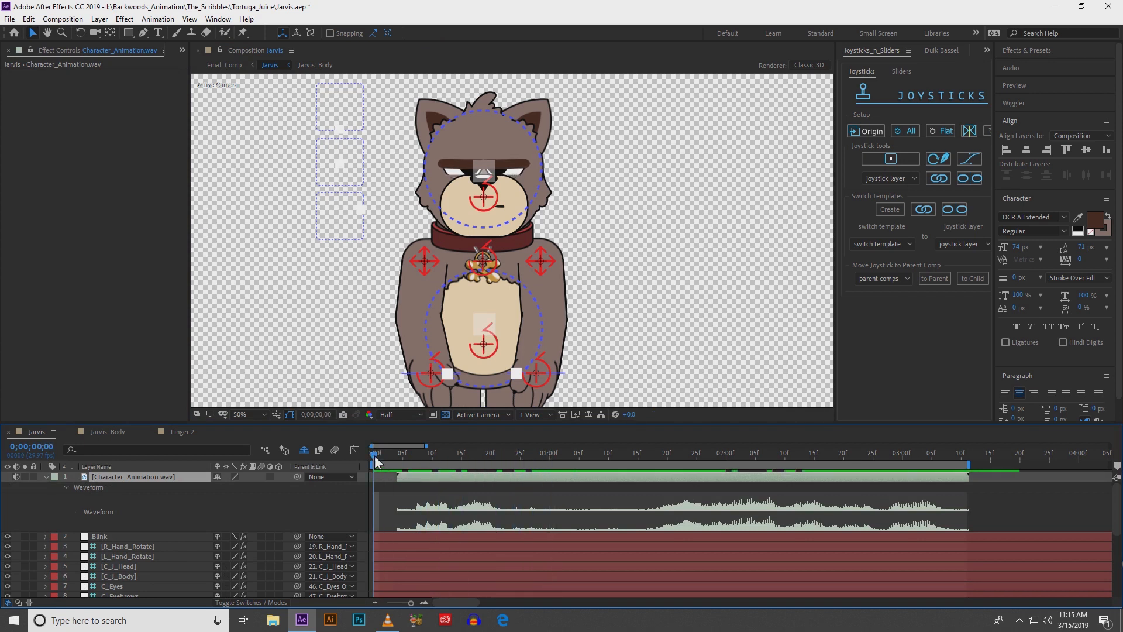
# - Select the controller layers from C | R_Hand up to C | Head, covering the hands, shoulders, body and head
pyautogui.scroll(-2, 165, 530)
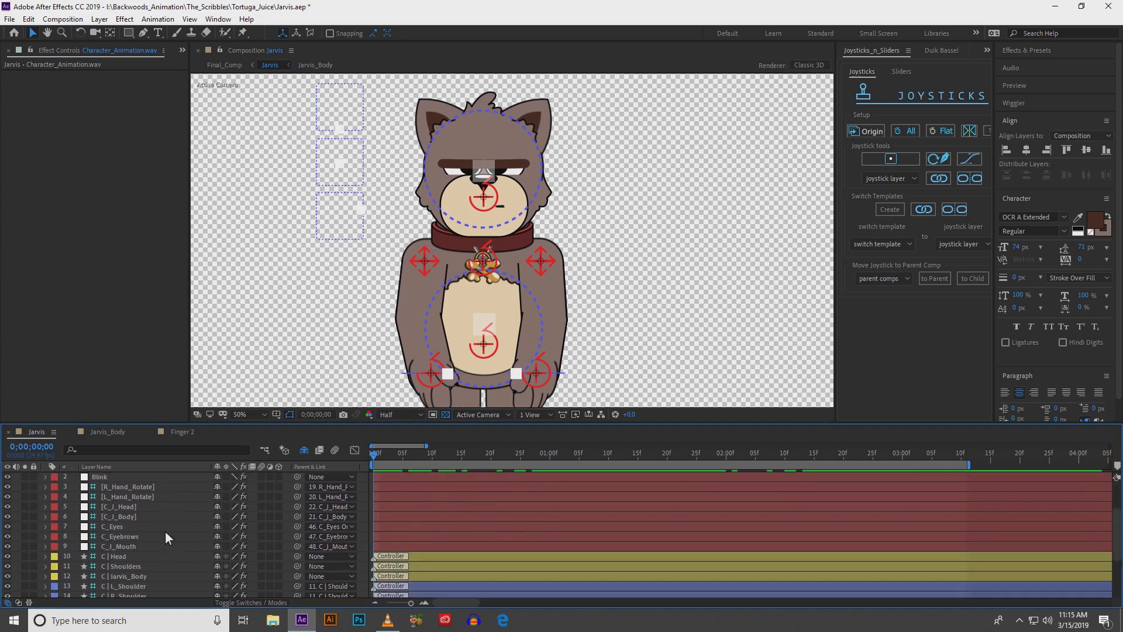
pyautogui.scroll(-1, 129, 559)
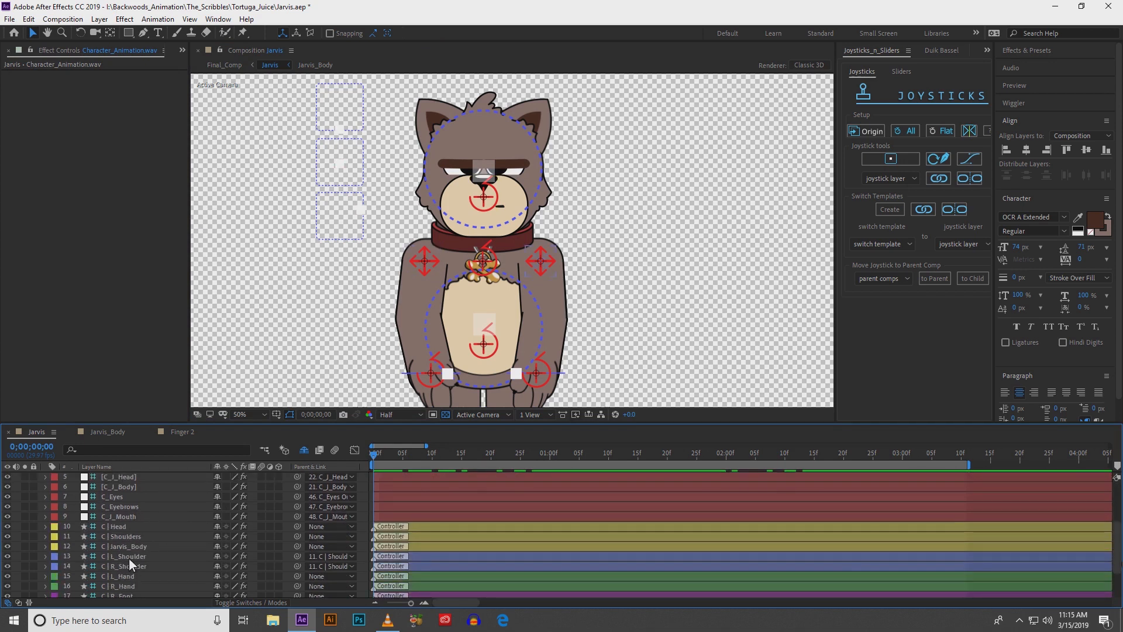
pyautogui.scroll(-1, 103, 559)
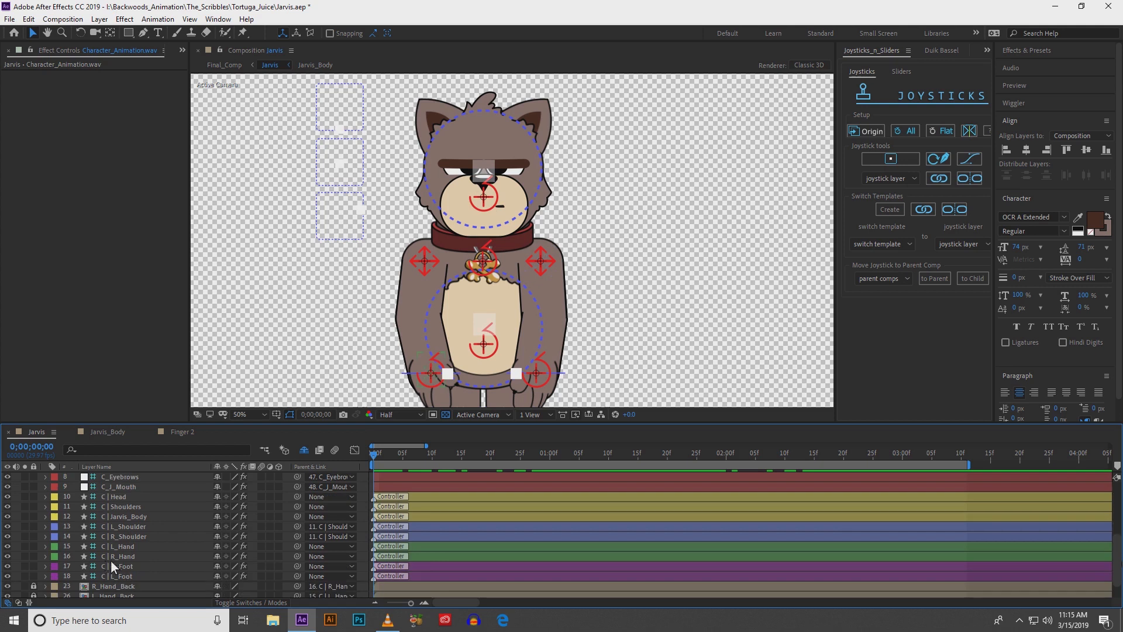
pyautogui.click(127, 557)
pyautogui.keyDown('shift'); pyautogui.click(127, 549); pyautogui.keyUp('shift')
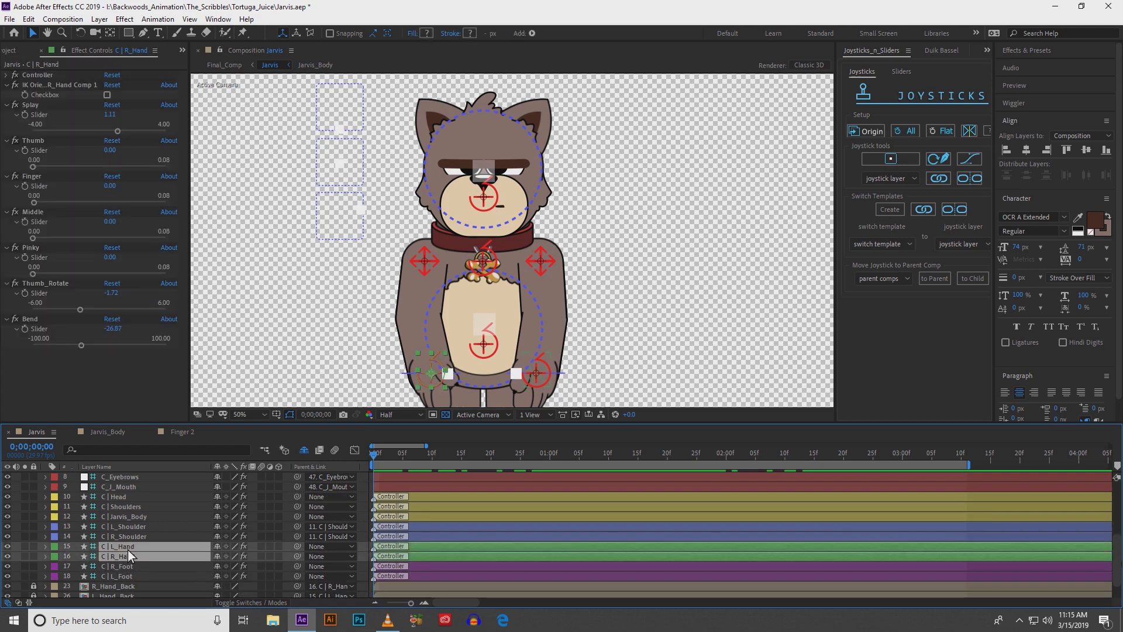
pyautogui.keyDown('shift'); pyautogui.click(126, 526); pyautogui.keyUp('shift')
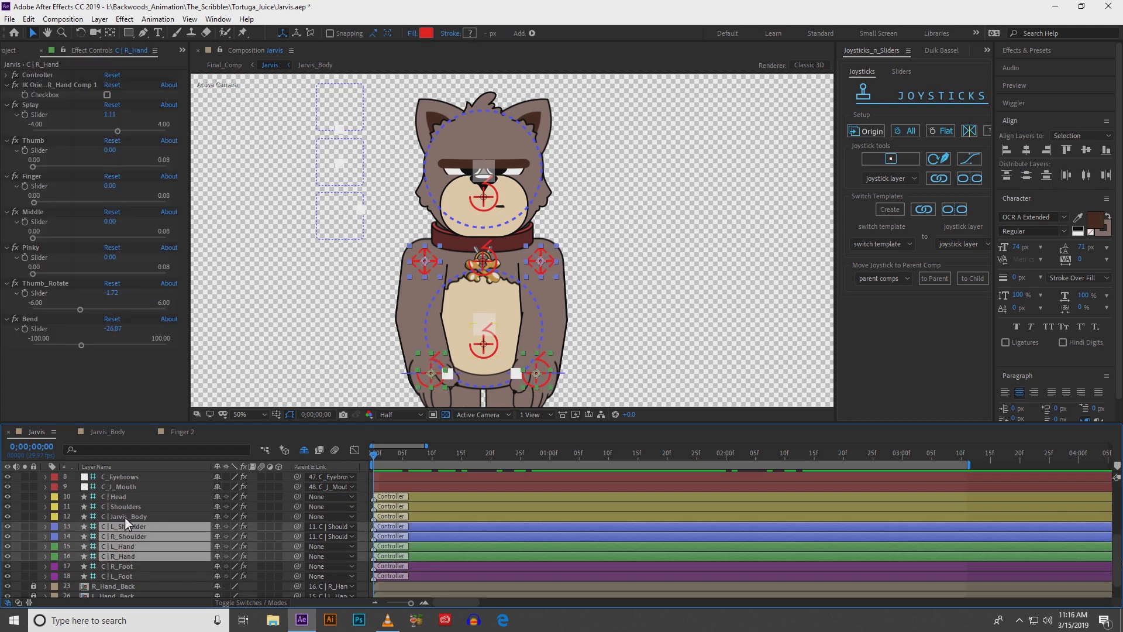
pyautogui.keyDown('shift'); pyautogui.click(124, 517); pyautogui.keyUp('shift')
pyautogui.keyDown('shift'); pyautogui.click(121, 498); pyautogui.keyUp('shift')
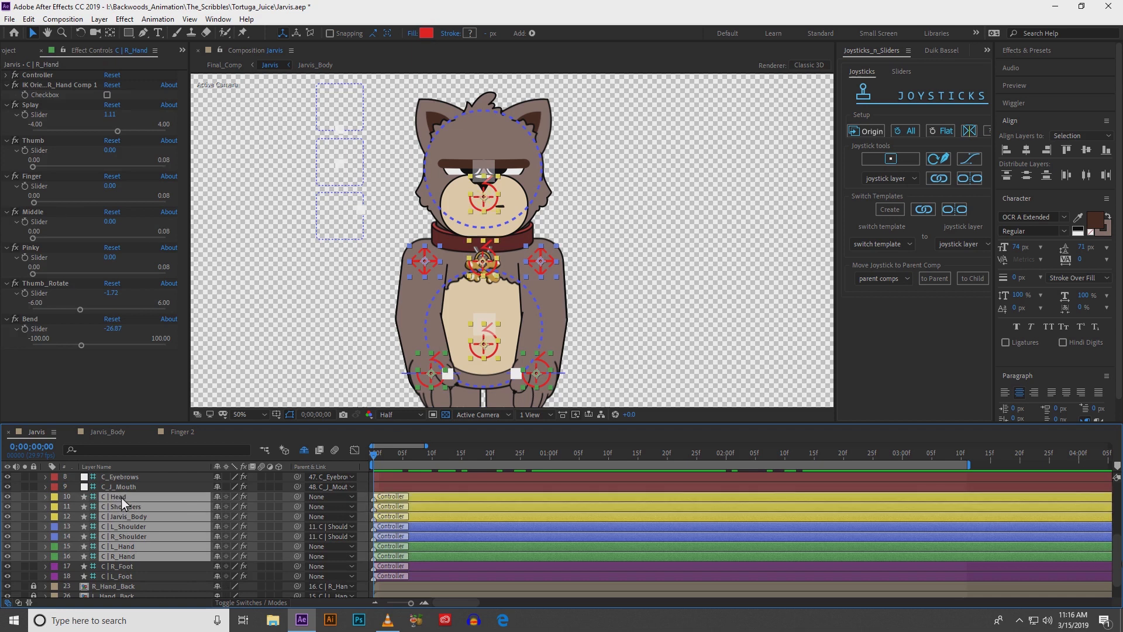
# - Select the C_J_Head and C_J_Body joysticks together with the C | Head, C | Shoulders and C | Jarvis_Body controller layers
pyautogui.scroll(1, 122, 493)
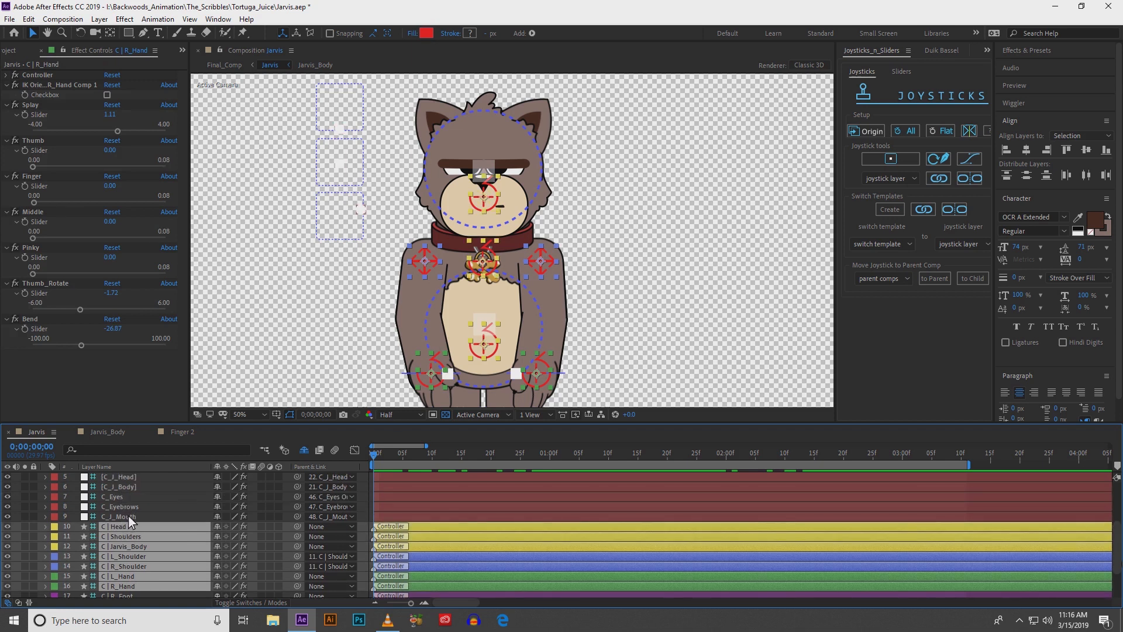
pyautogui.click(128, 478)
pyautogui.scroll(2, 132, 482)
pyautogui.scroll(-2, 135, 504)
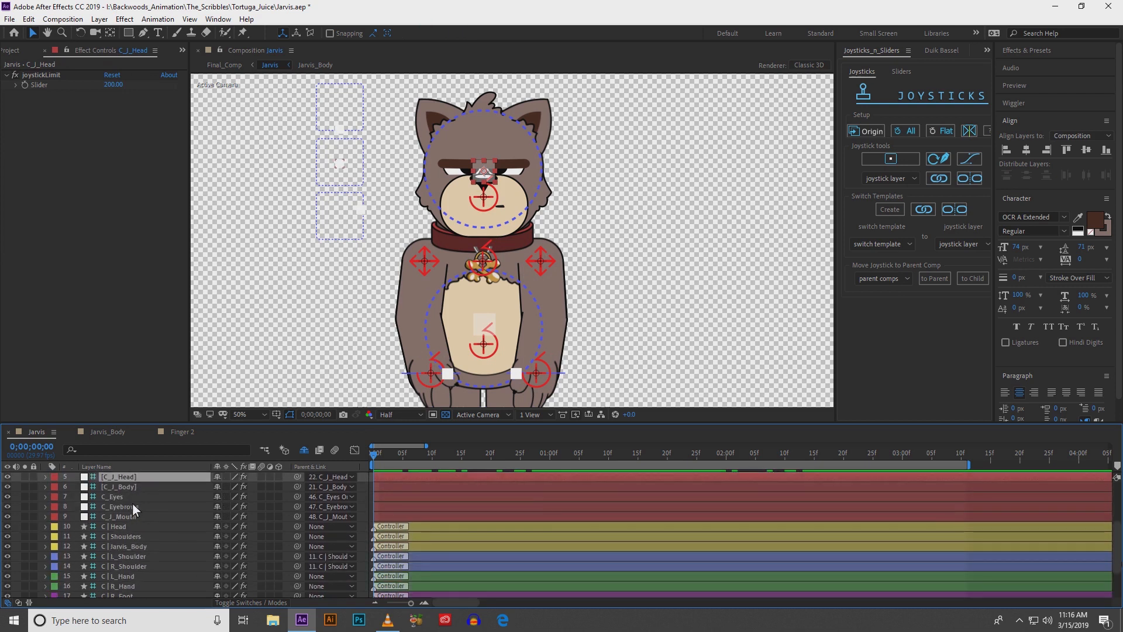
pyautogui.keyDown('ctrl'); pyautogui.click(129, 487); pyautogui.keyUp('ctrl')
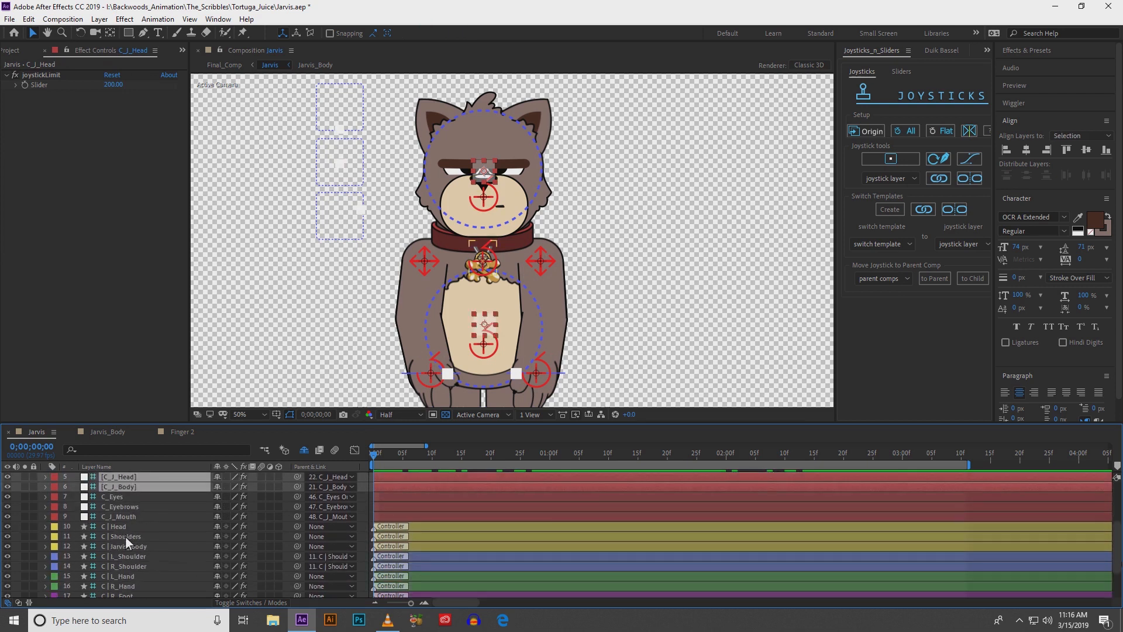
pyautogui.keyDown('ctrl'); pyautogui.click(125, 535); pyautogui.keyUp('ctrl')
pyautogui.keyDown('ctrl'); pyautogui.click(125, 546); pyautogui.keyUp('ctrl')
pyautogui.keyDown('ctrl'); pyautogui.click(114, 526); pyautogui.keyUp('ctrl')
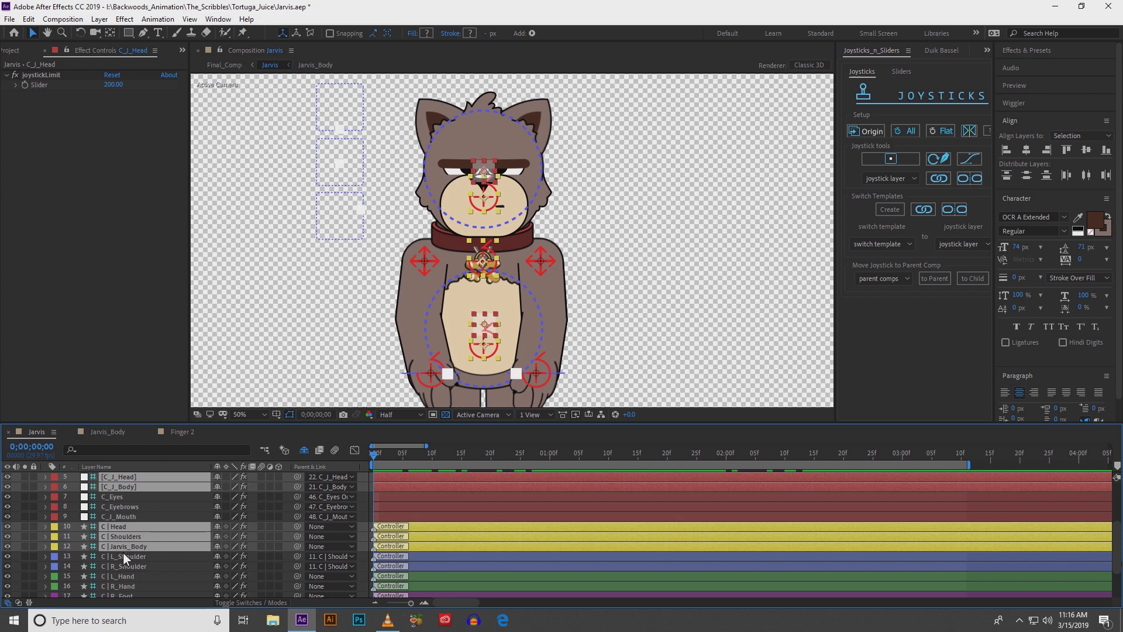
# - Add the C | L_Hand, C | R_Hand, R_Hand_Rotate and L_Hand_Rotate layers to the selection, leaving out the shoulder controllers
pyautogui.keyDown('ctrl'); pyautogui.click(124, 558); pyautogui.keyUp('ctrl')
pyautogui.keyDown('ctrl'); pyautogui.click(124, 560); pyautogui.keyUp('ctrl')
pyautogui.keyDown('ctrl'); pyautogui.click(125, 576); pyautogui.keyUp('ctrl')
pyautogui.keyDown('ctrl'); pyautogui.click(124, 584); pyautogui.keyUp('ctrl')
pyautogui.scroll(-1, 124, 585)
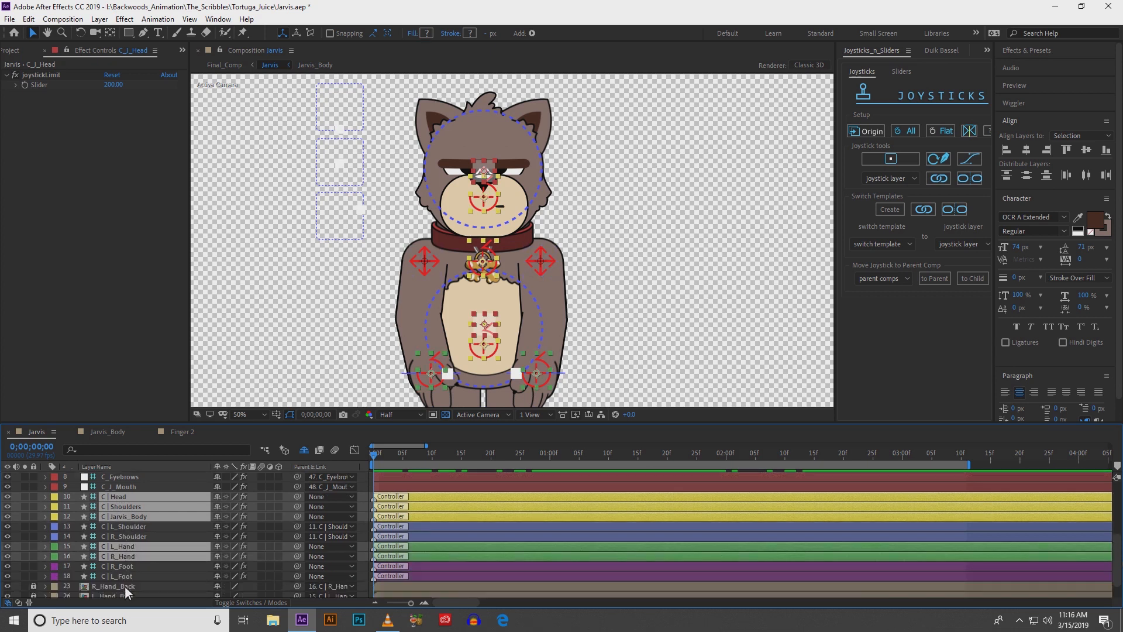
pyautogui.scroll(2, 126, 567)
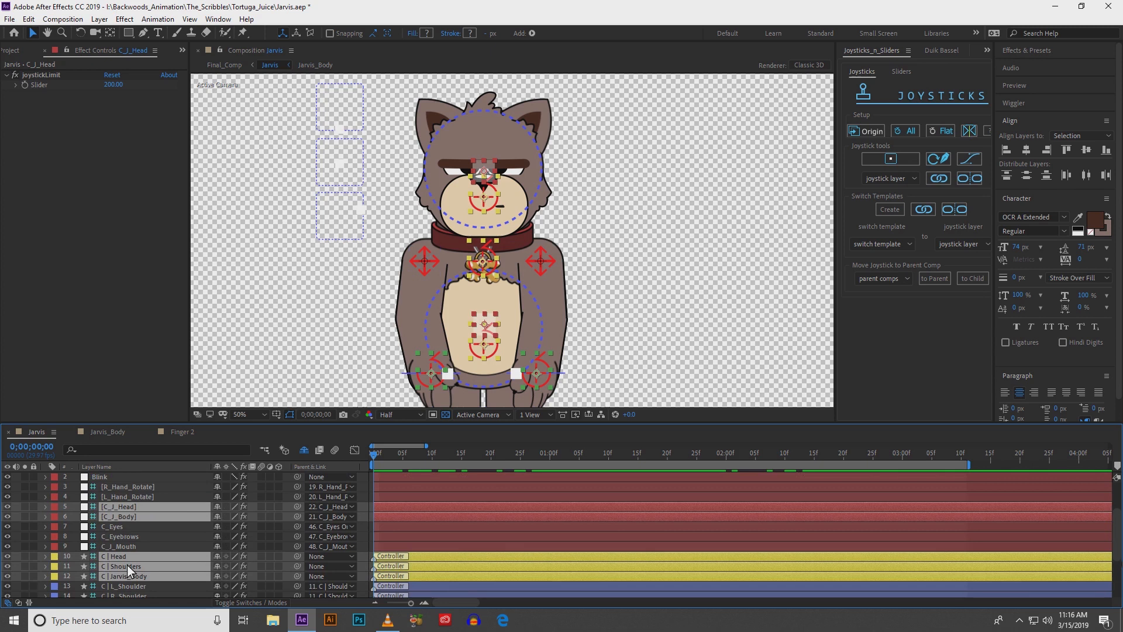
pyautogui.scroll(1, 128, 564)
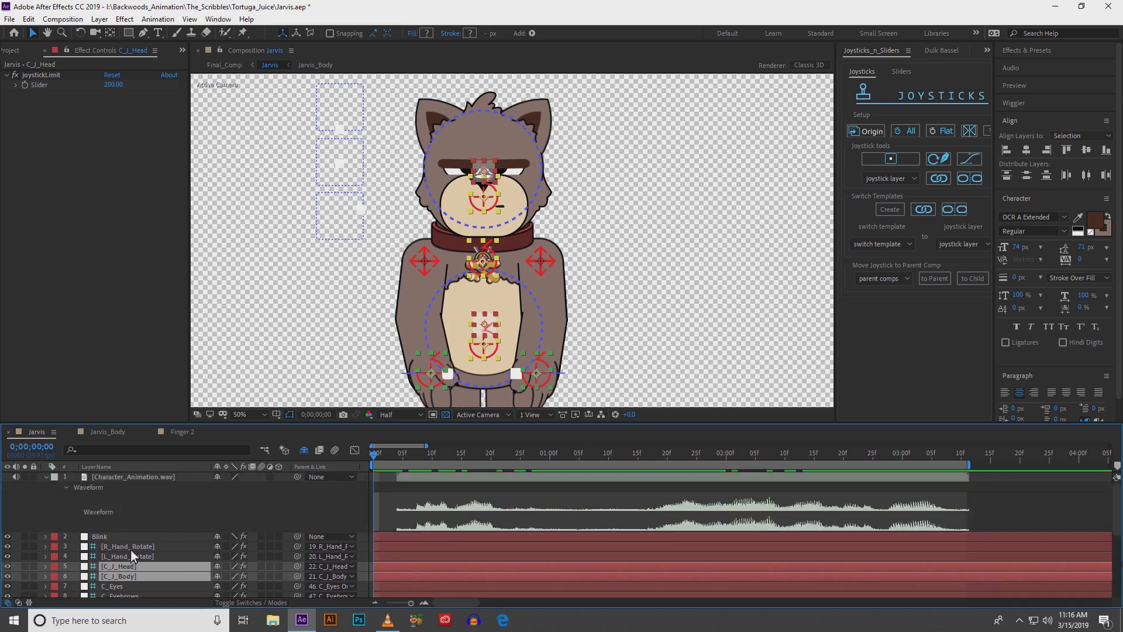
pyautogui.keyDown('ctrl'); pyautogui.click(131, 549); pyautogui.keyUp('ctrl')
pyautogui.keyDown('ctrl'); pyautogui.click(131, 557); pyautogui.keyUp('ctrl')
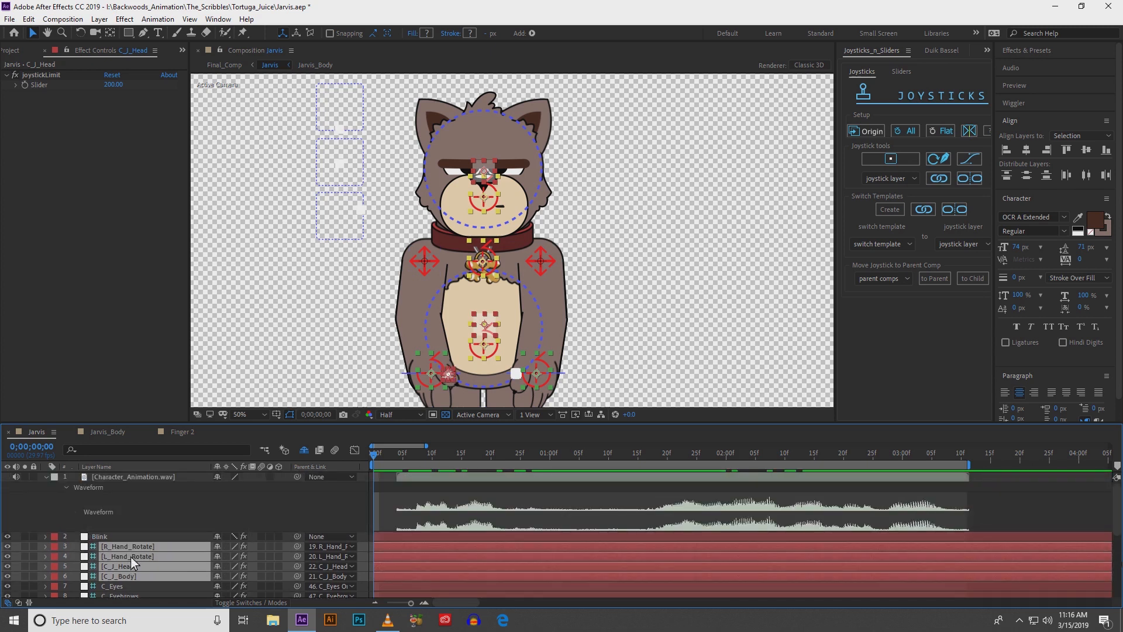
# - Add Position keyframes at 0;00;00;00 to all selected joystick and controller layers, then deselect them
pyautogui.press('p')
pyautogui.scroll(-2, 143, 554)
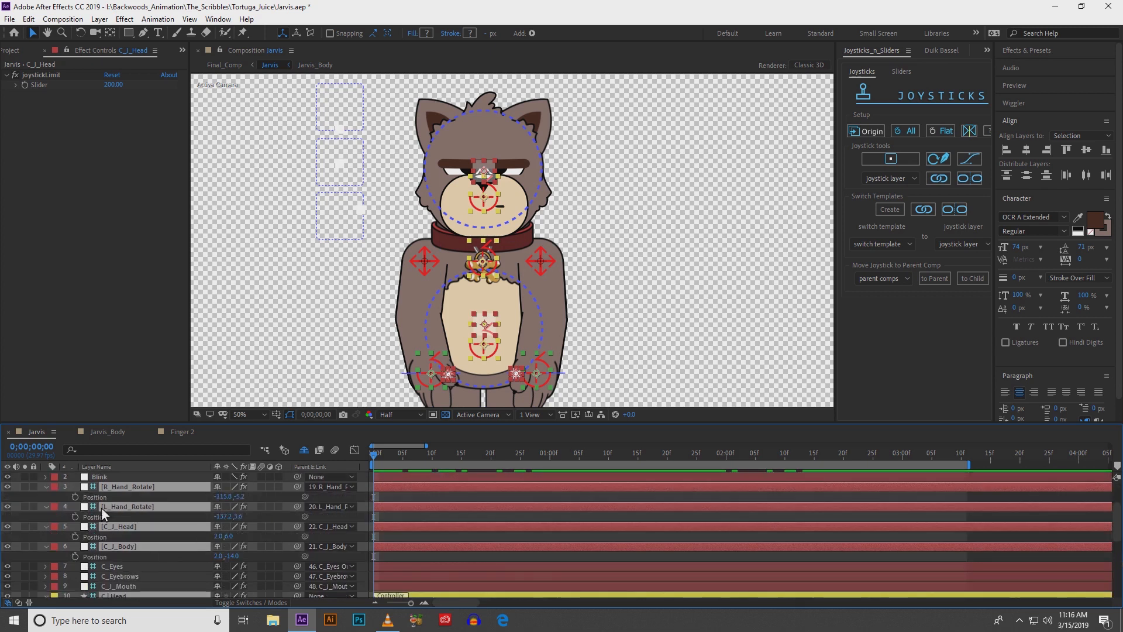
pyautogui.hotkey('alt', 'shift', 'p')
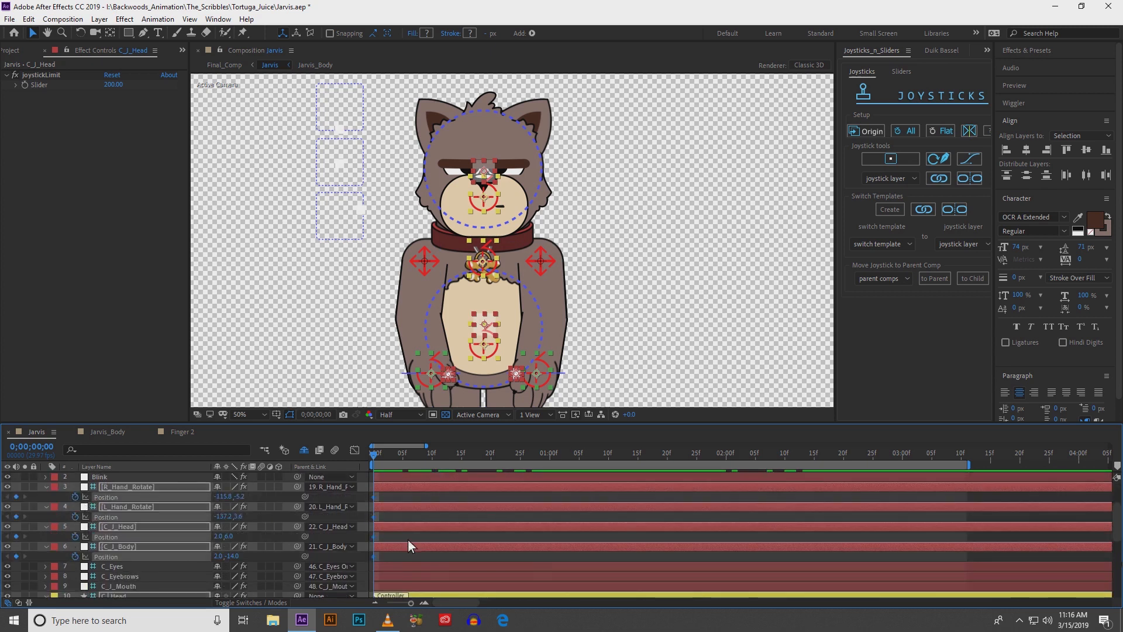
pyautogui.click(408, 538)
# - Select the shoulders, head and both hand controllers on the character and add Rotation keyframes at 0;00;00;00
pyautogui.click(424, 263)
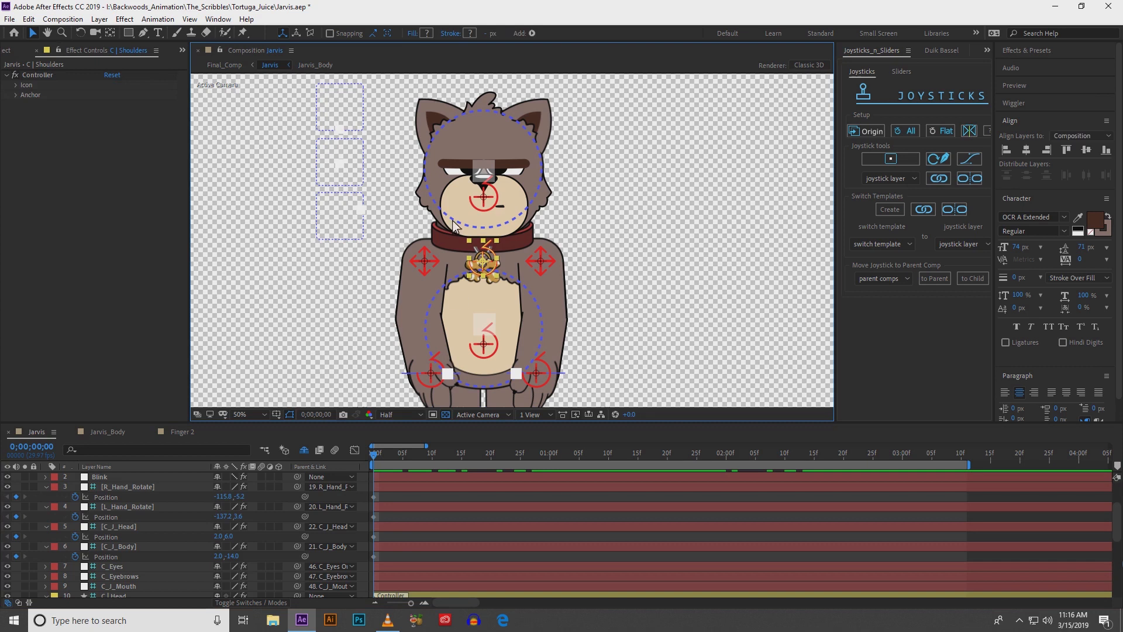
pyautogui.keyDown('shift'); pyautogui.click(486, 203); pyautogui.keyUp('shift')
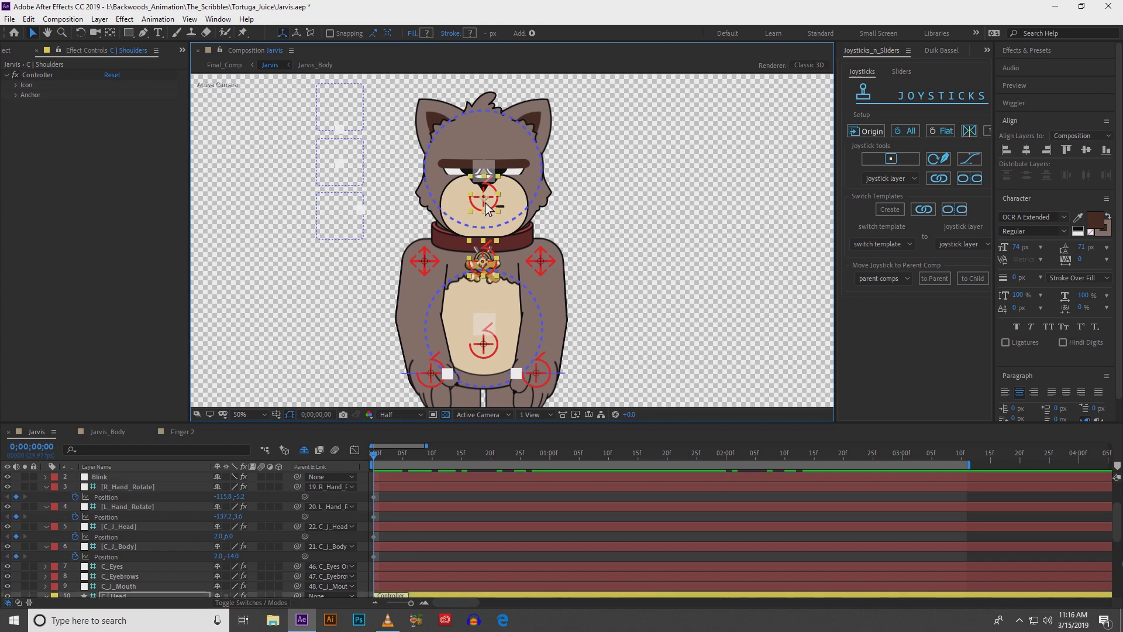
pyautogui.keyDown('shift'); pyautogui.click(537, 374); pyautogui.keyUp('shift')
pyautogui.keyDown('shift'); pyautogui.click(432, 375); pyautogui.keyUp('shift')
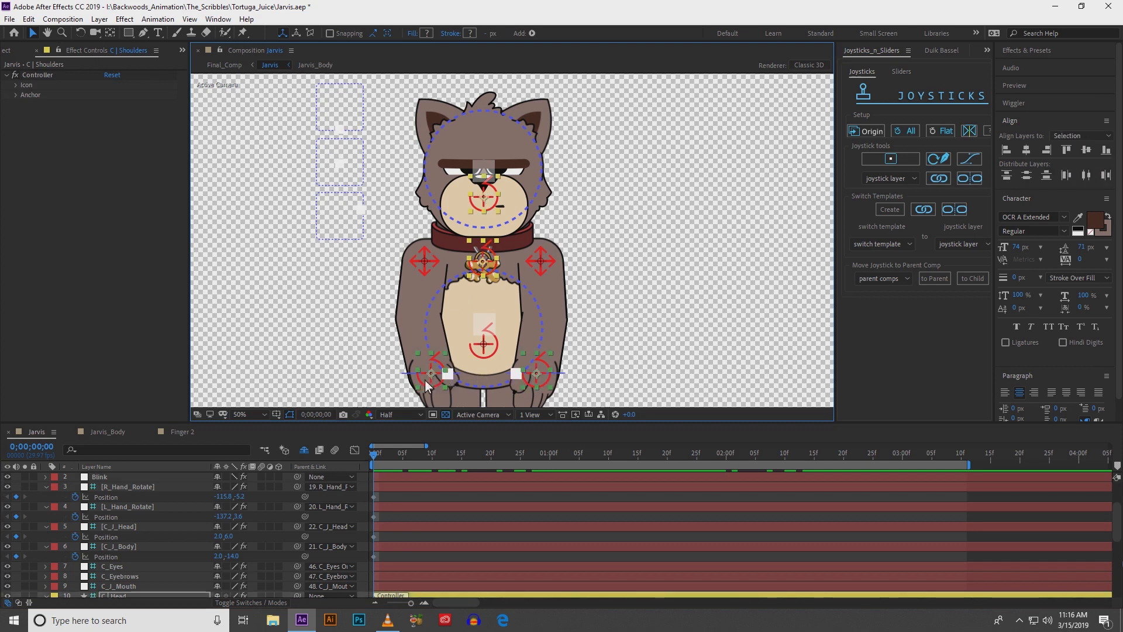
pyautogui.scroll(-5, 233, 479)
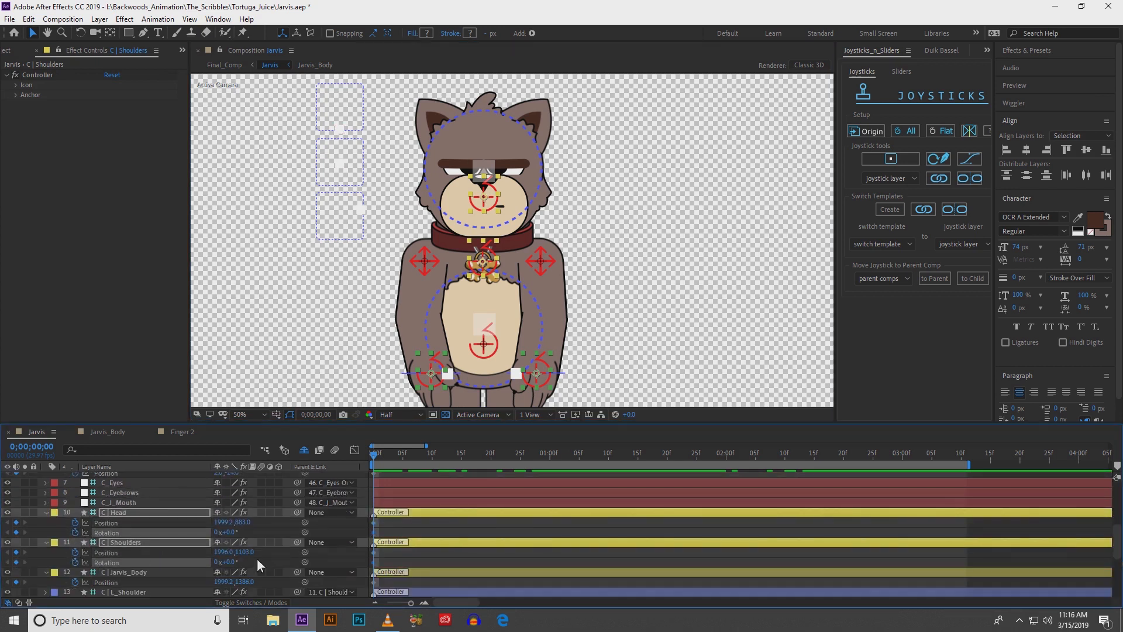
pyautogui.scroll(5, 463, 528)
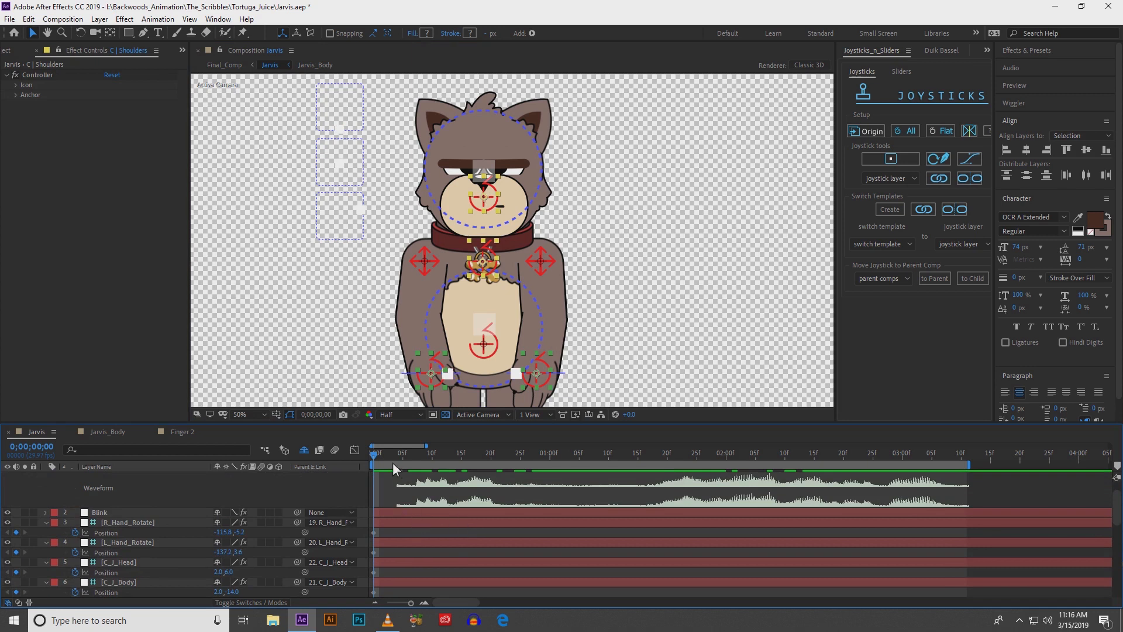
# - Deselect the controllers, scrub through the first second against the audio, and set the current time to 0;00;01;00
pyautogui.click(551, 459)
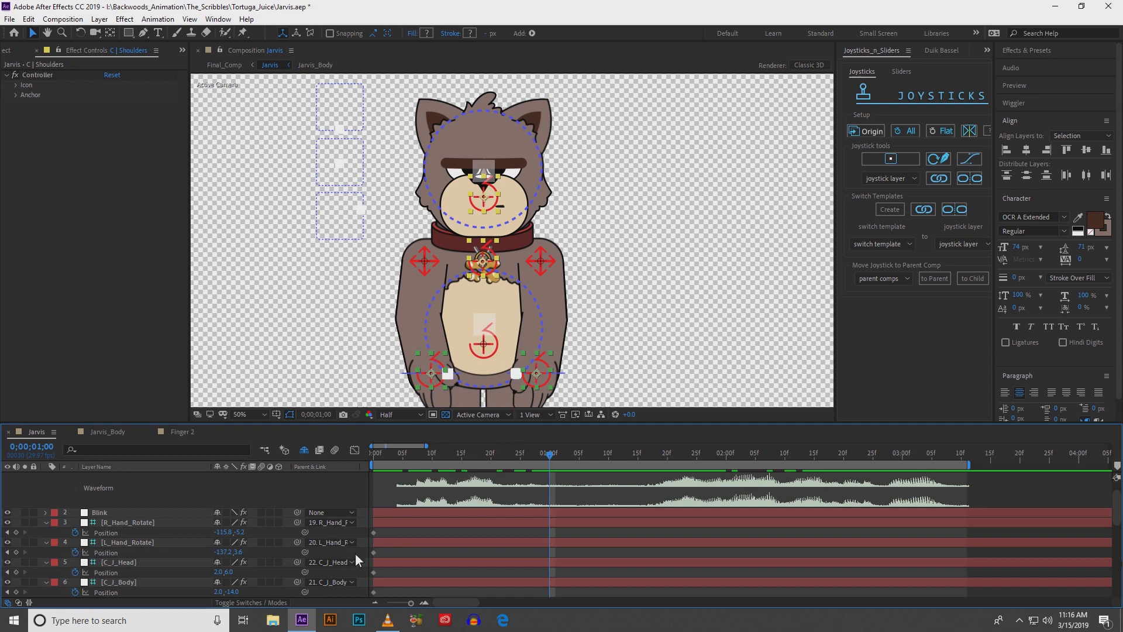
pyautogui.click(395, 536)
pyautogui.moveTo(521, 236); pyautogui.dragTo(486, 216)
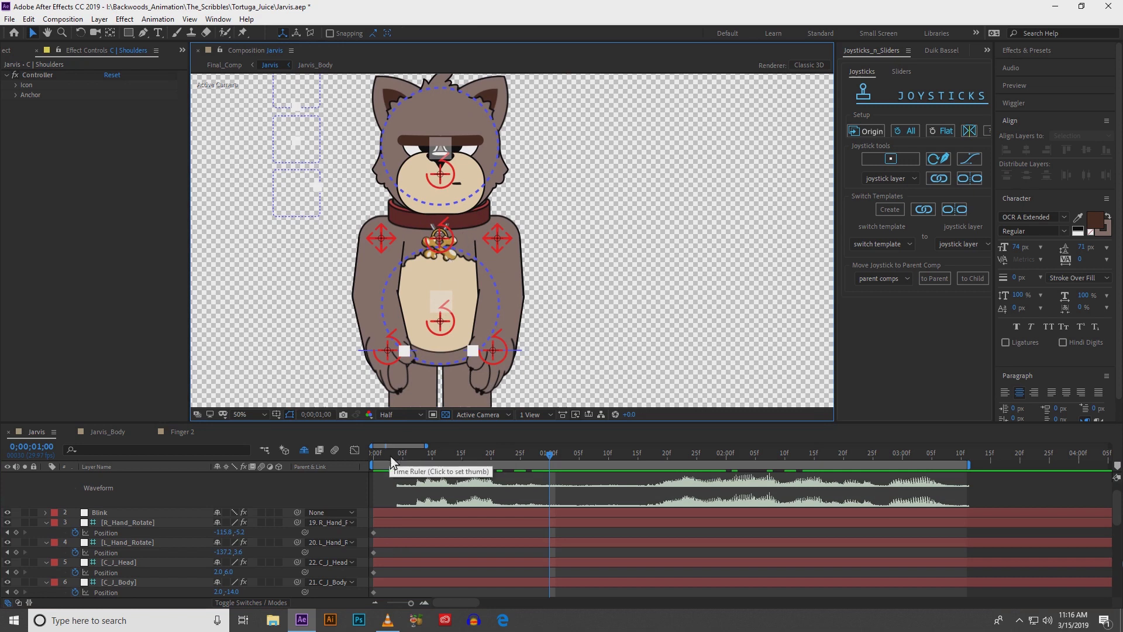
pyautogui.moveTo(391, 455); pyautogui.dragTo(552, 461)
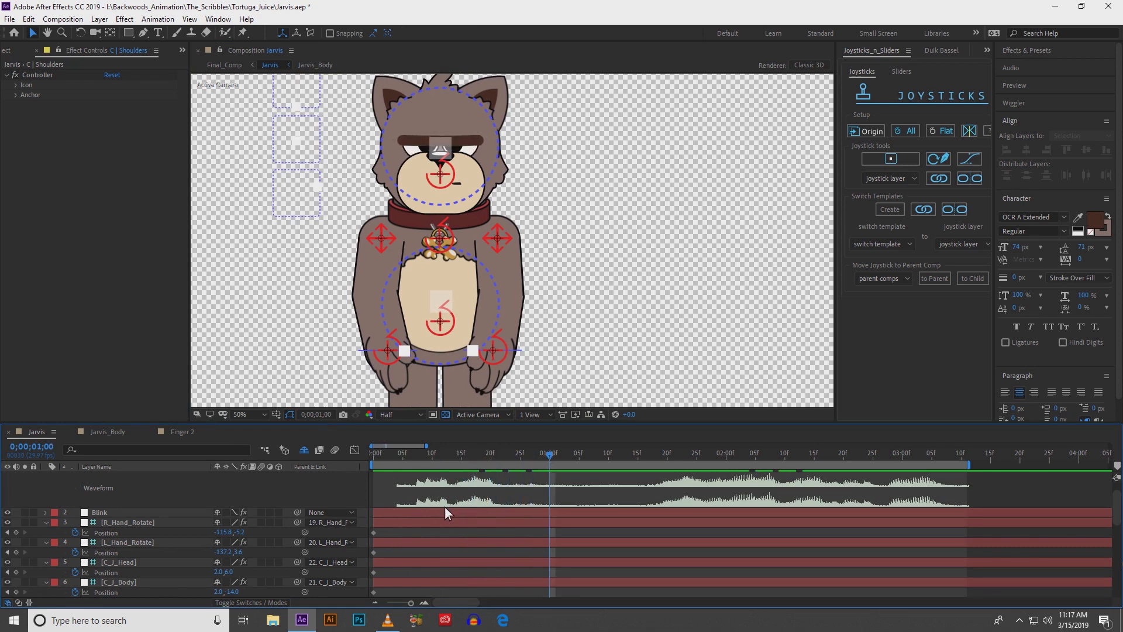
pyautogui.click(376, 456)
pyautogui.click(553, 458)
# - At 0;00;01;00, shift the body controller slightly to the right and the shoulders and head controllers progressively farther right
pyautogui.moveTo(373, 325); pyautogui.dragTo(445, 312)
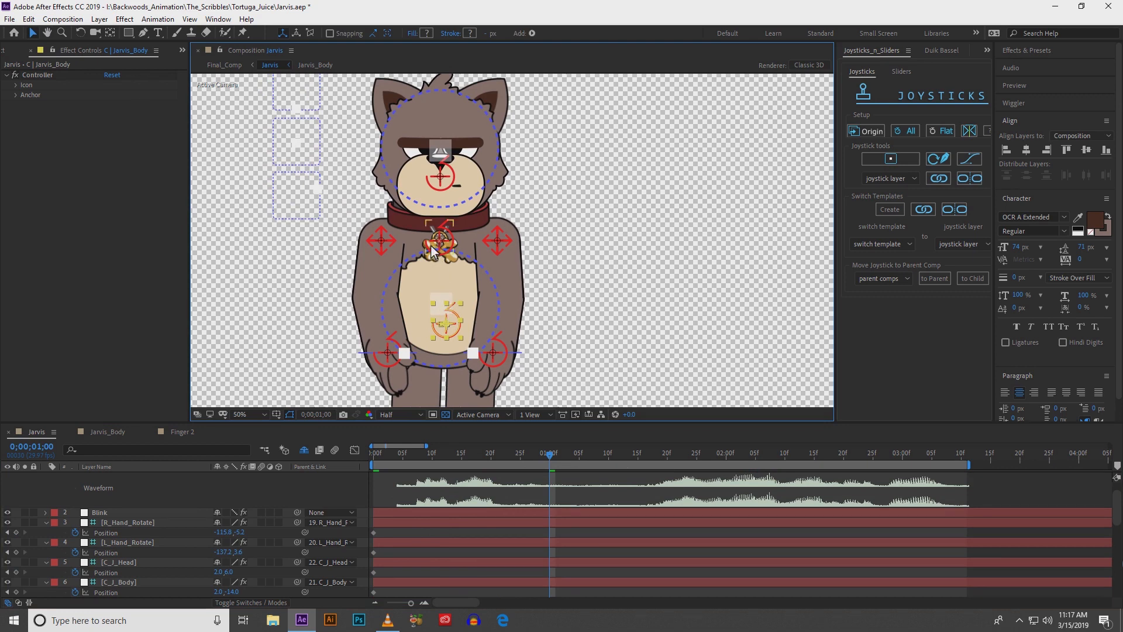
pyautogui.moveTo(443, 249); pyautogui.dragTo(458, 248)
pyautogui.moveTo(447, 177); pyautogui.dragTo(468, 177)
# - Rotate the C | Shoulders and C | Head controllers slightly clockwise so the upper body leans to the right
pyautogui.click(465, 249)
pyautogui.press('w')
pyautogui.moveTo(468, 256); pyautogui.dragTo(465, 261)
pyautogui.click(463, 178)
pyautogui.moveTo(476, 192); pyautogui.dragTo(474, 194)
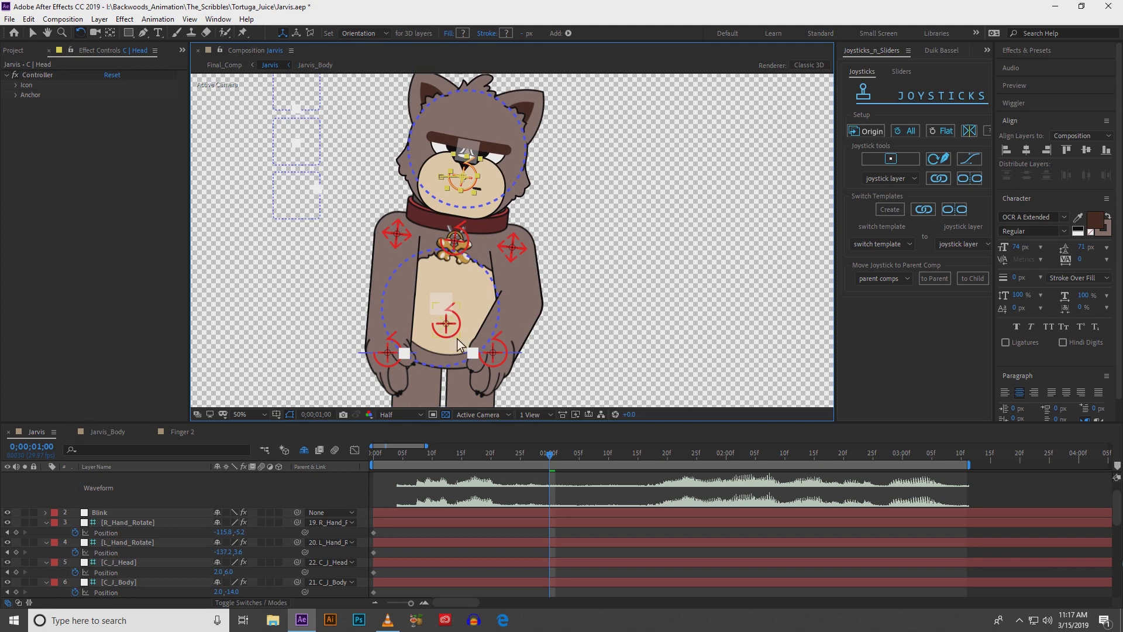
# - Raise the C | R_Hand controller slightly up and inward to about position 1853.2, 1419.2
pyautogui.press('v')
pyautogui.moveTo(390, 353); pyautogui.dragTo(443, 313)
pyautogui.press('h')
pyautogui.press('v')
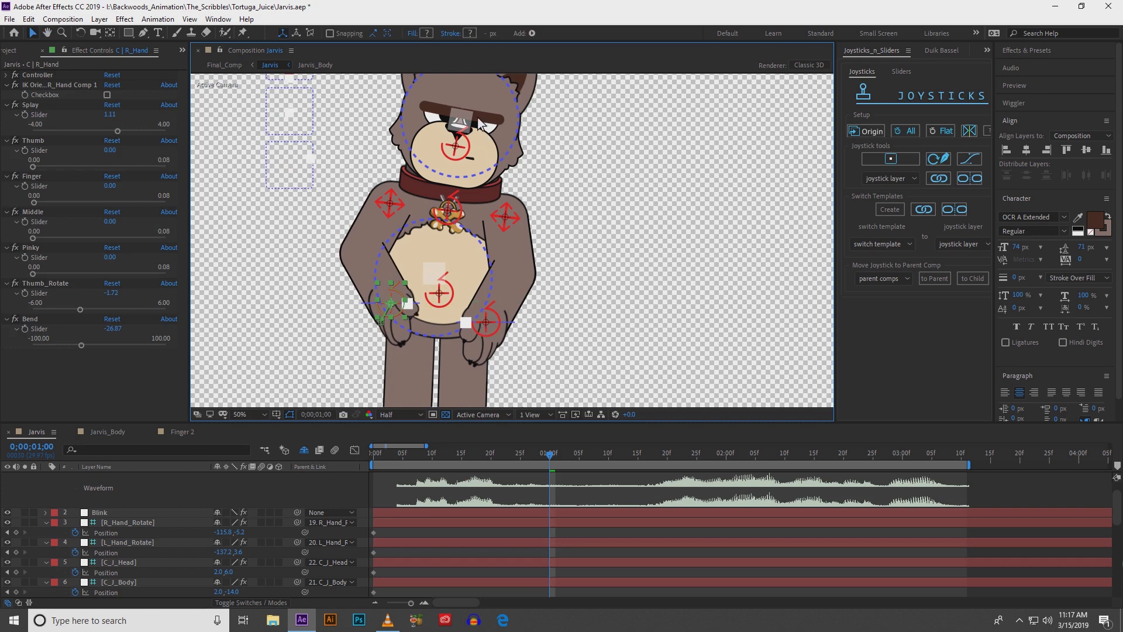
# - Turn the face up and to the right by moving the C_J_Head joystick to about 110.0, -48.3
pyautogui.moveTo(466, 125); pyautogui.dragTo(483, 180)
pyautogui.press('h')
pyautogui.press('v')
# - At 0;00;00;15, raise the C | L_Hand controller to about 2217.2, 1117.2 and rotate it about 20.7°
pyautogui.click(492, 370)
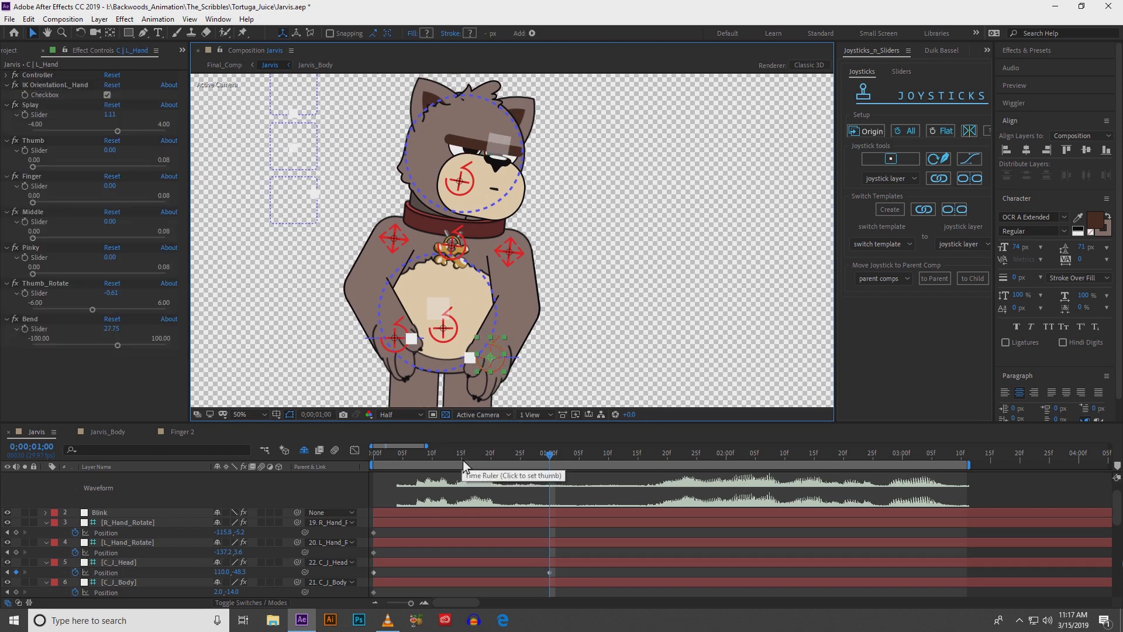
pyautogui.scroll(-5, 461, 527)
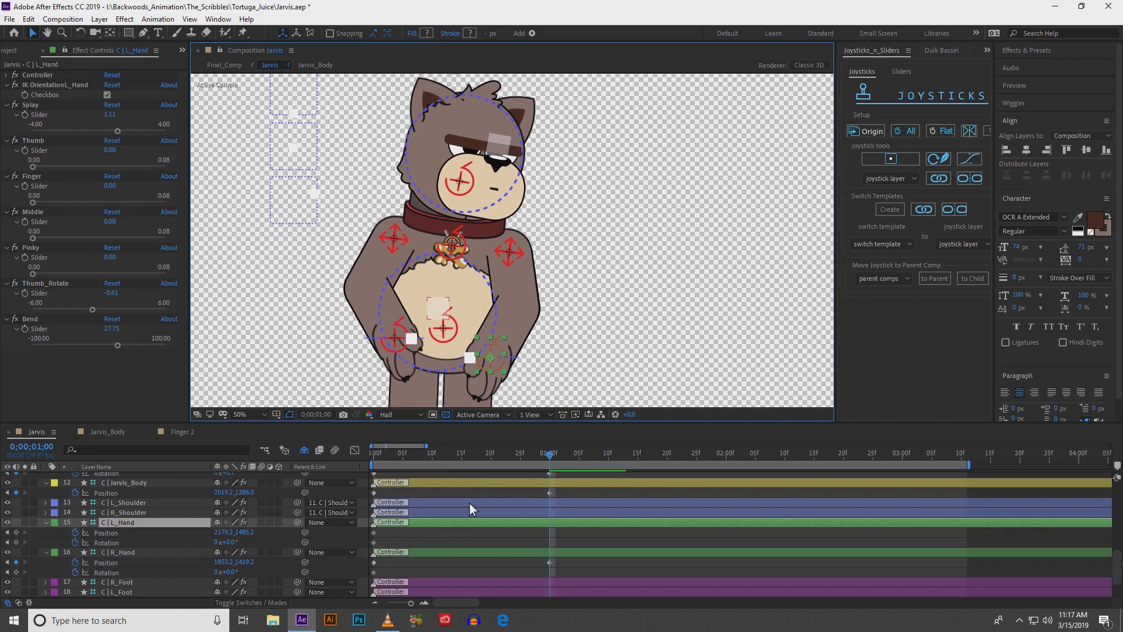
pyautogui.click(462, 456)
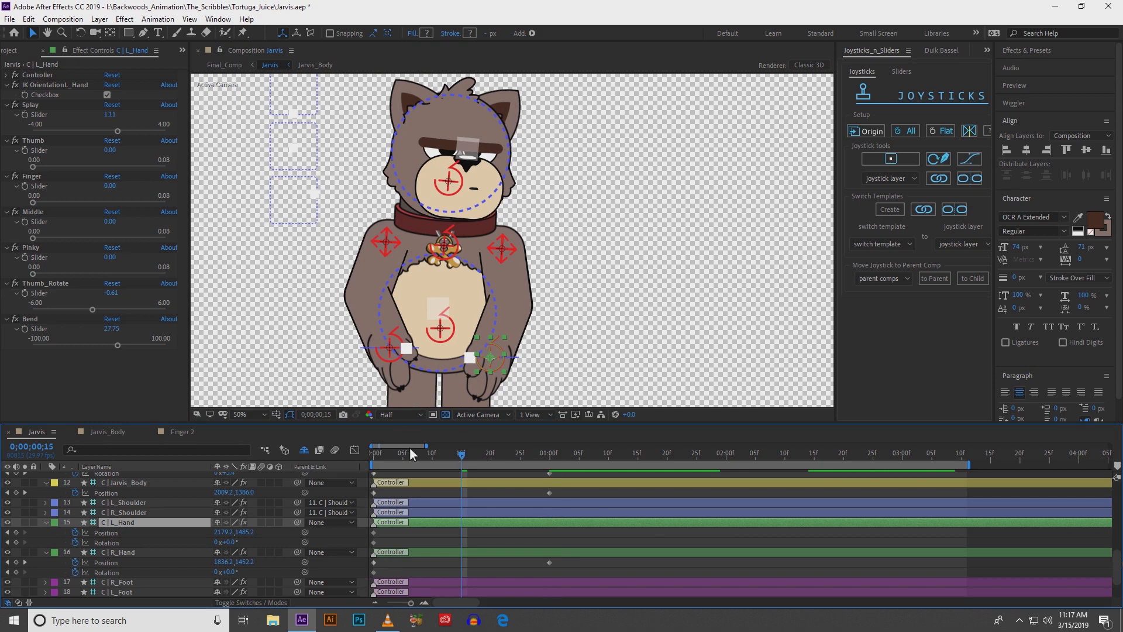
pyautogui.moveTo(490, 367); pyautogui.dragTo(501, 253)
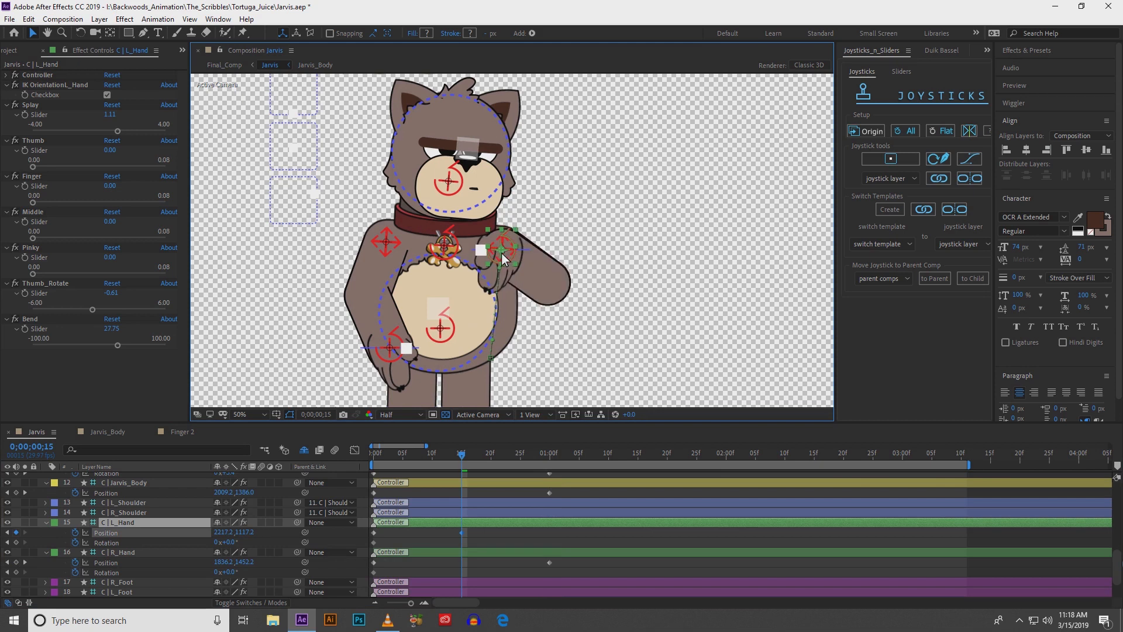
pyautogui.press('w')
pyautogui.moveTo(520, 233); pyautogui.dragTo(525, 247)
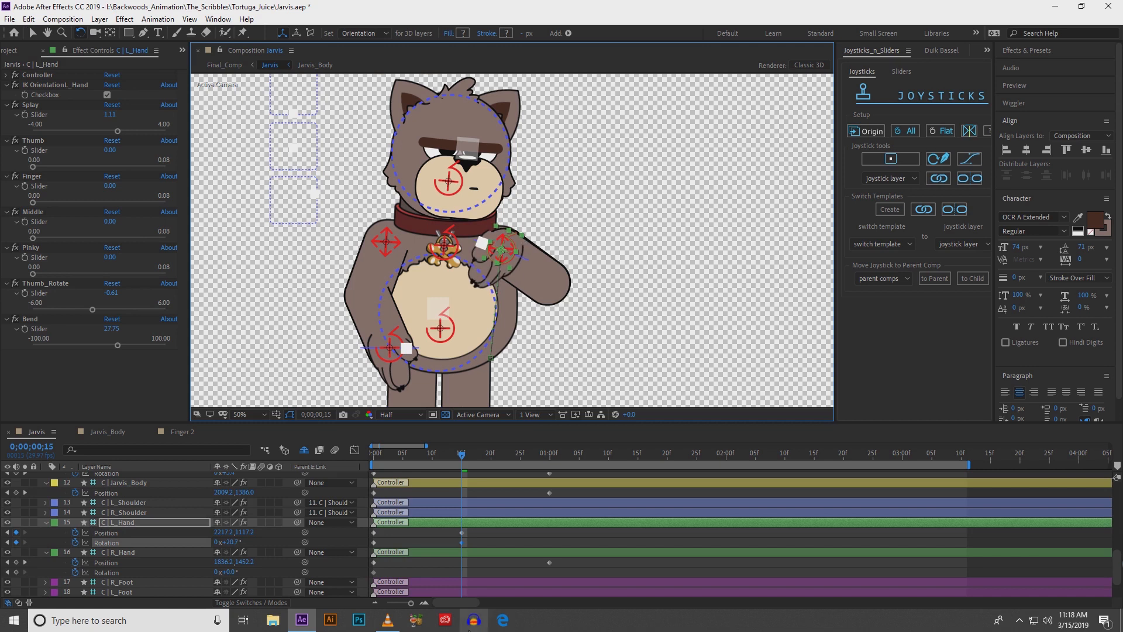
# - At 0;00;00;00, start keyframing the IK OrientationL_Hand Checkbox on C | L_Hand and show the layer's keyframed properties
pyautogui.click(374, 459)
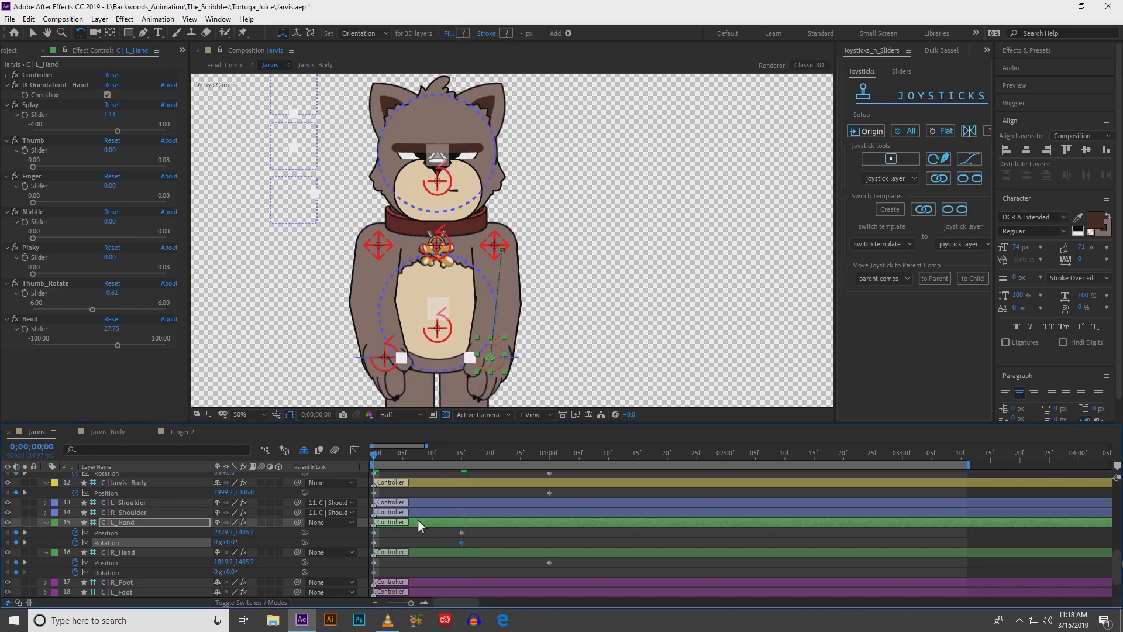
pyautogui.click(417, 523)
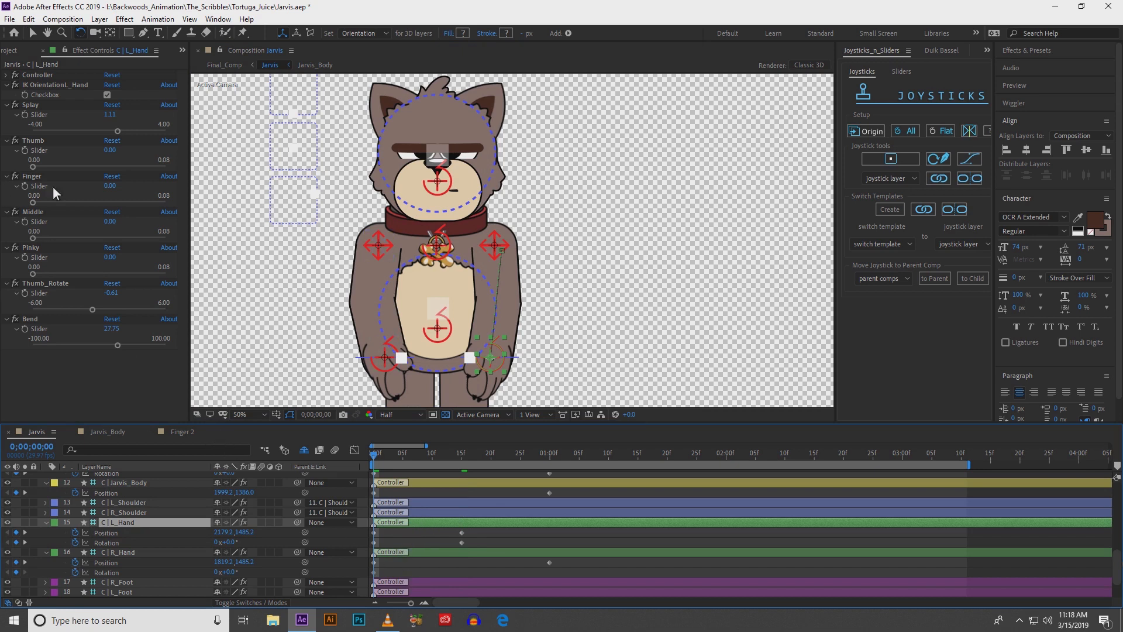
pyautogui.click(25, 97)
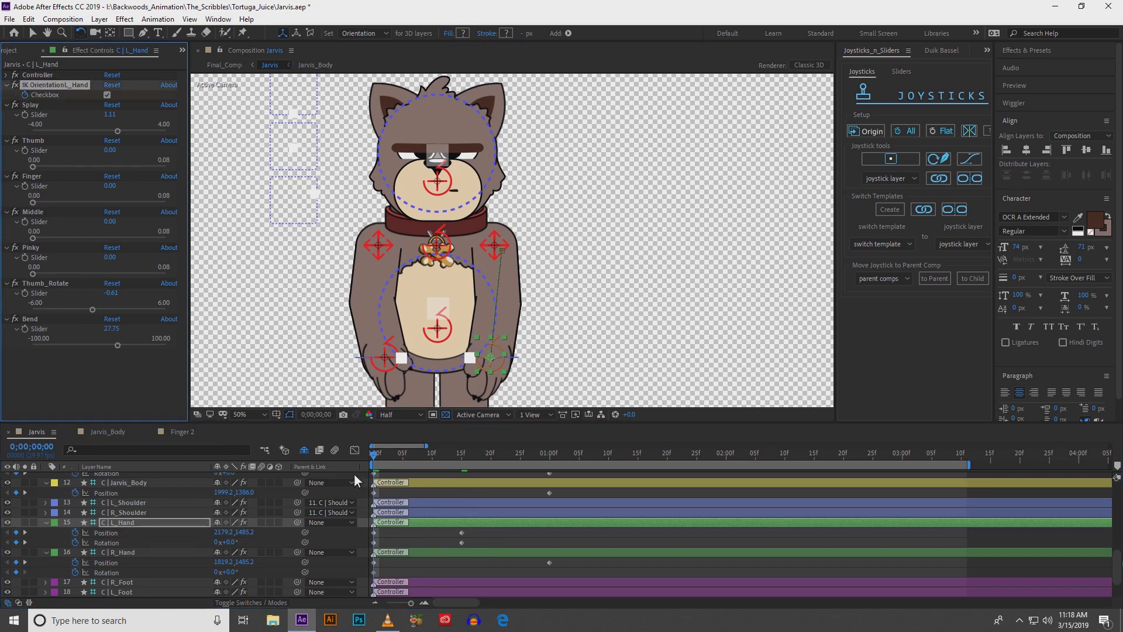
pyautogui.press('u')
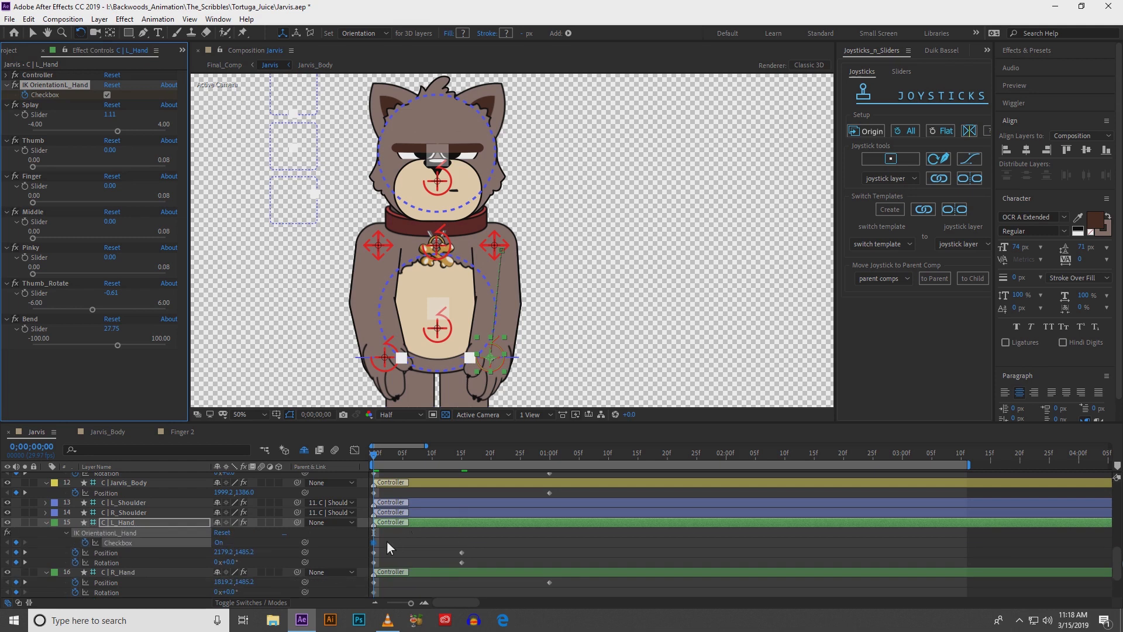
# - At 0;00;00;15, turn off the IK OrientationL_Hand Checkbox and nudge the C | L_Hand controller slightly to the right
pyautogui.click(461, 459)
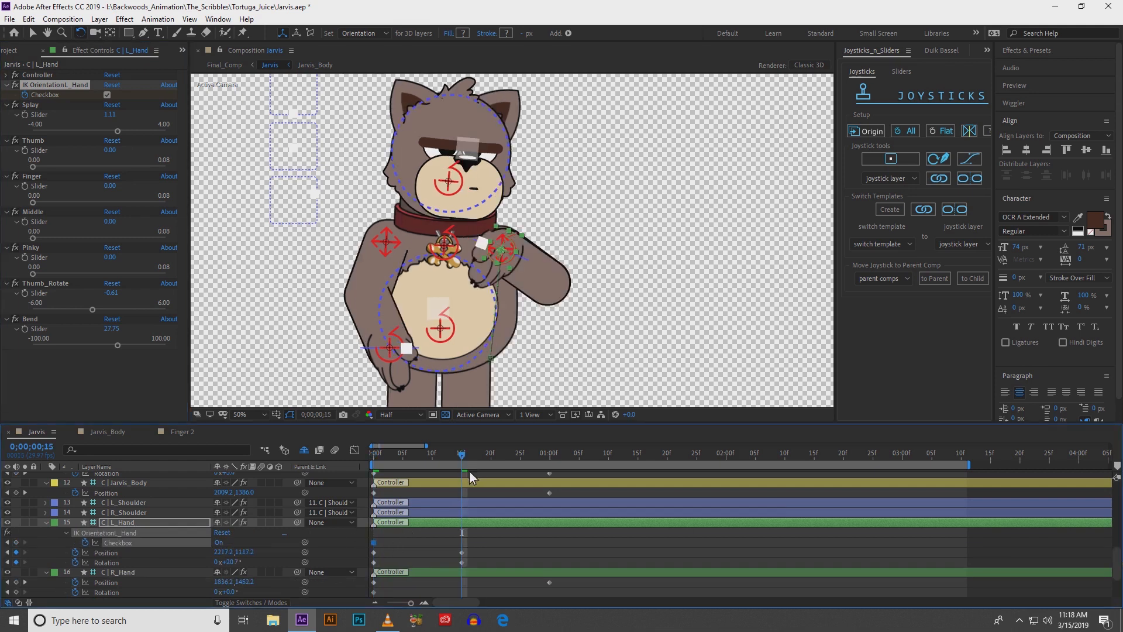
pyautogui.click(107, 95)
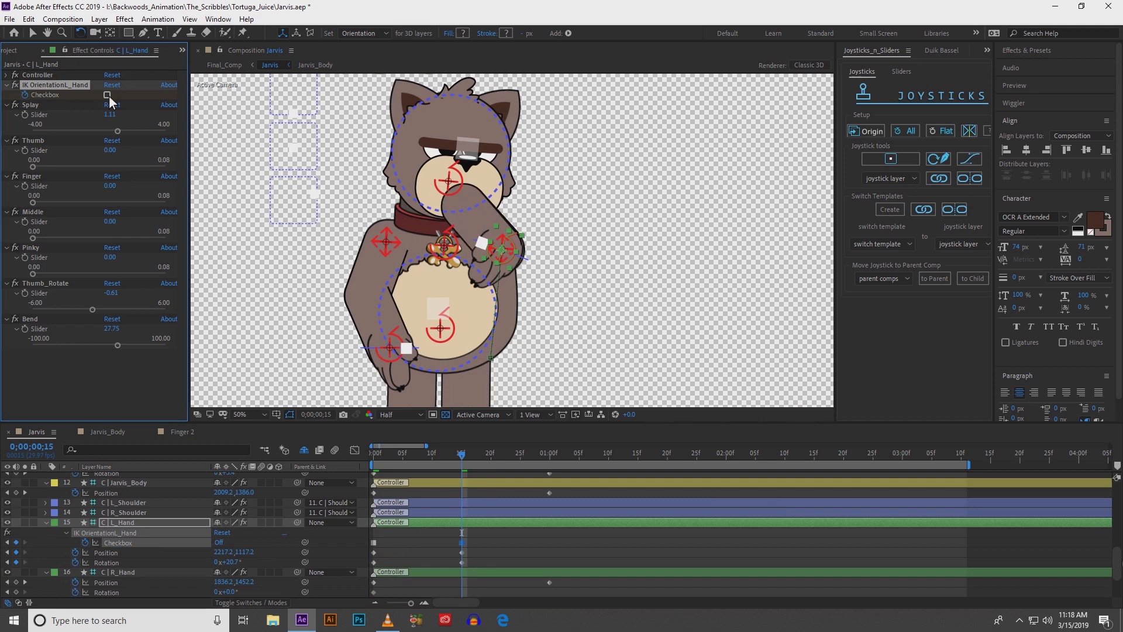
pyautogui.press('v')
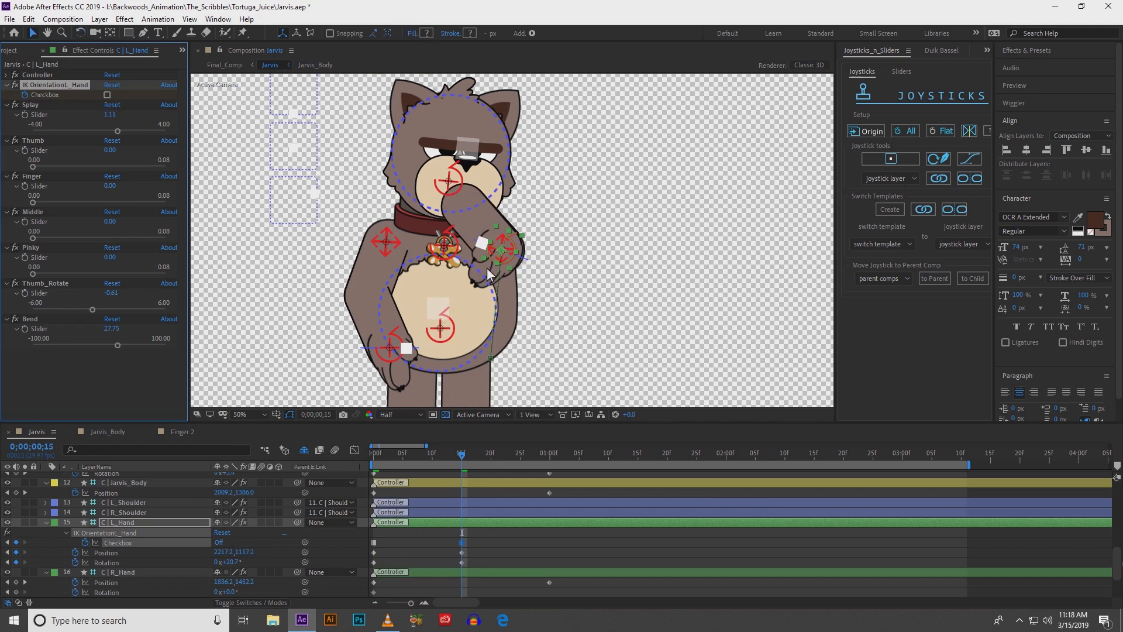
pyautogui.moveTo(505, 246); pyautogui.dragTo(510, 245)
# - At 0;00;01;00, swing C | L_Hand outward to about 2483.2, 1111.2, rotate it to about 224.3°, and deselect it
pyautogui.click(551, 454)
pyautogui.moveTo(502, 241); pyautogui.dragTo(552, 269)
pyautogui.press('w')
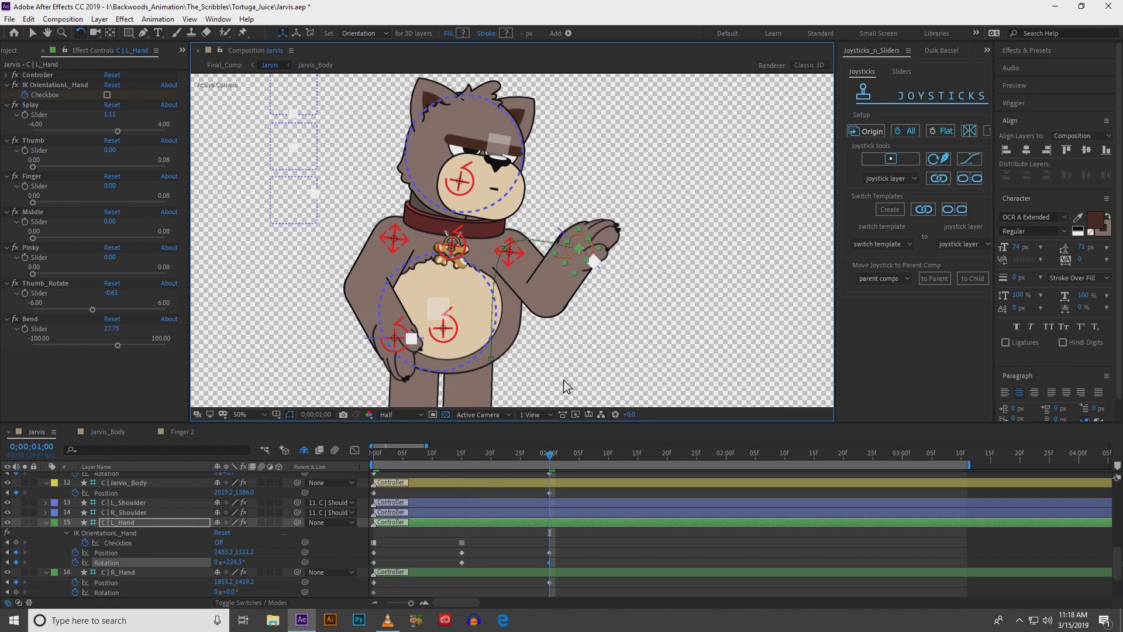
pyautogui.press('v')
pyautogui.click(530, 549)
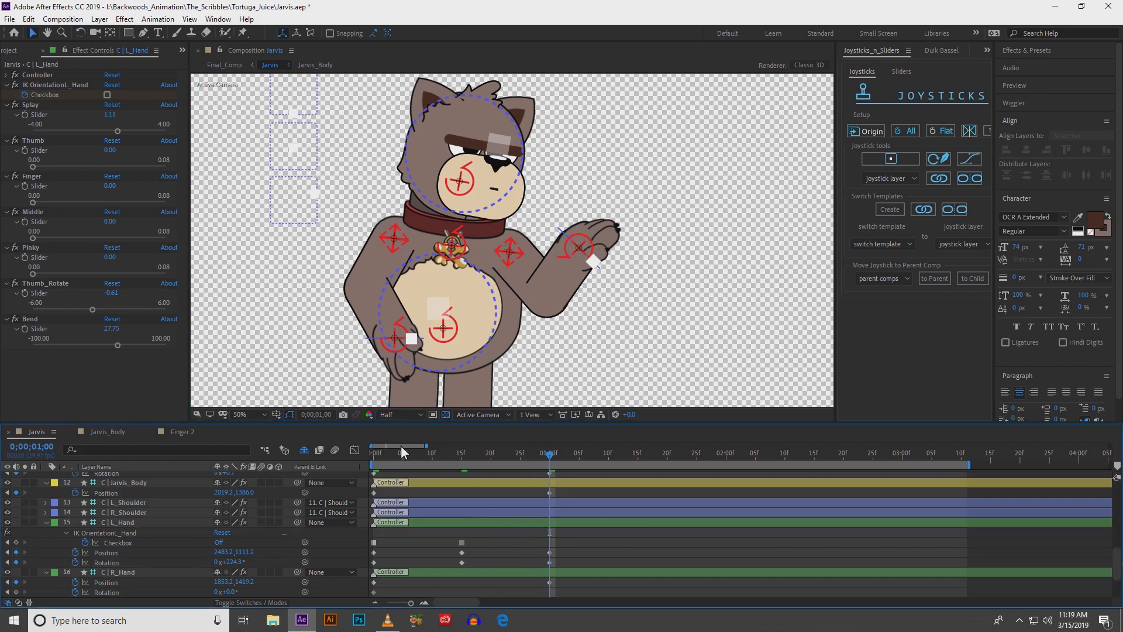
# - End the work area at 0;00;01;00 and preview the blocked poses
pyautogui.press('n')
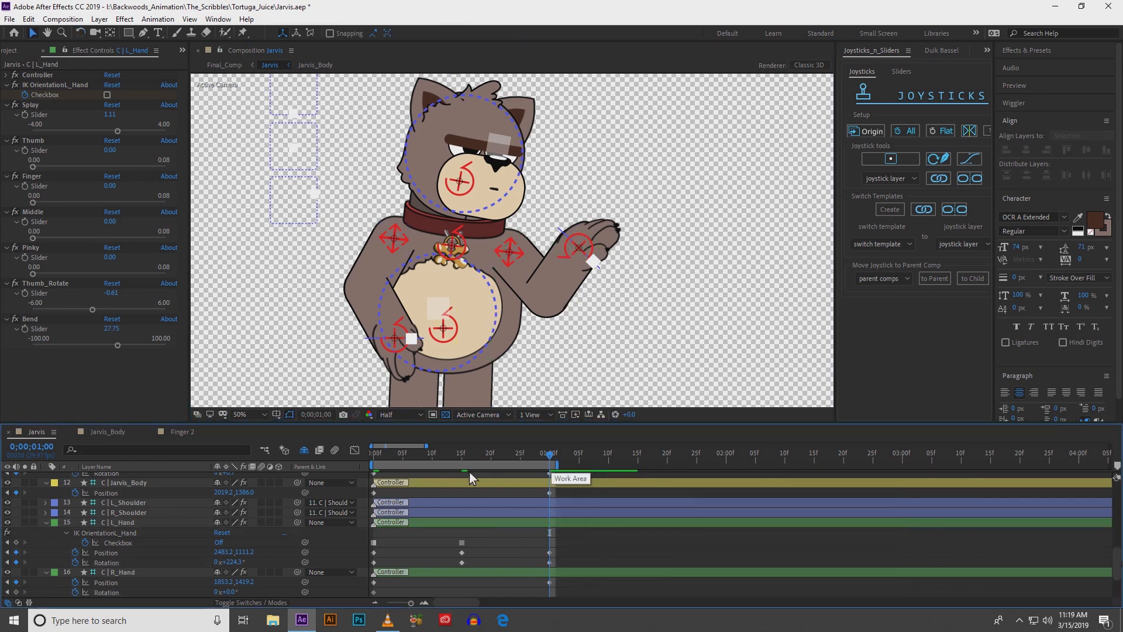
pyautogui.press('space')
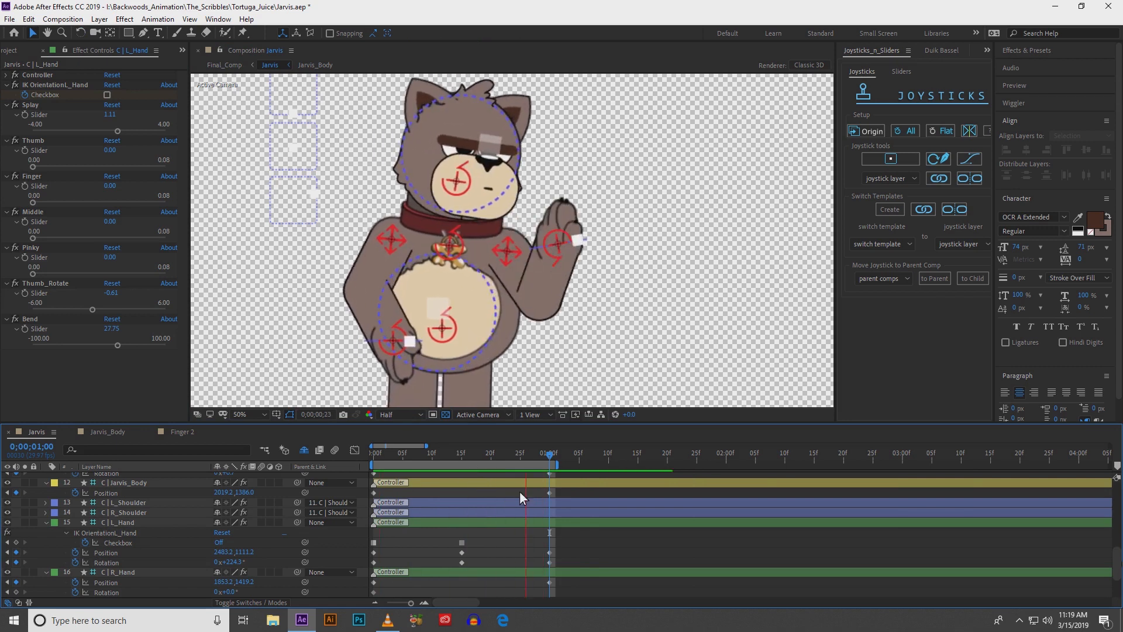
pyautogui.press('space')
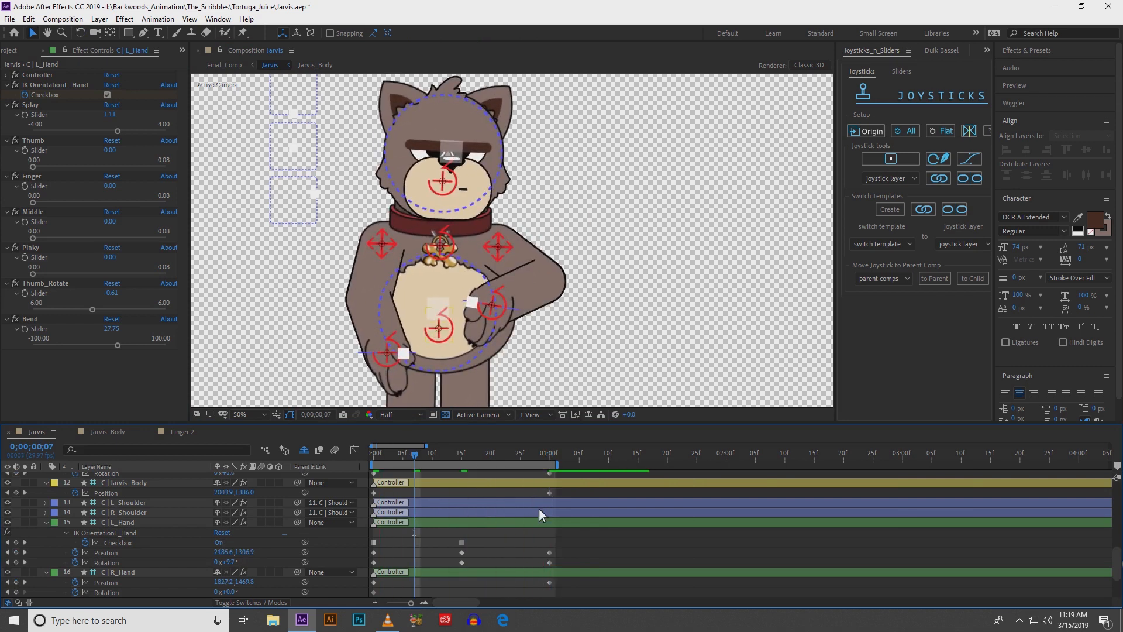
pyautogui.click(398, 455)
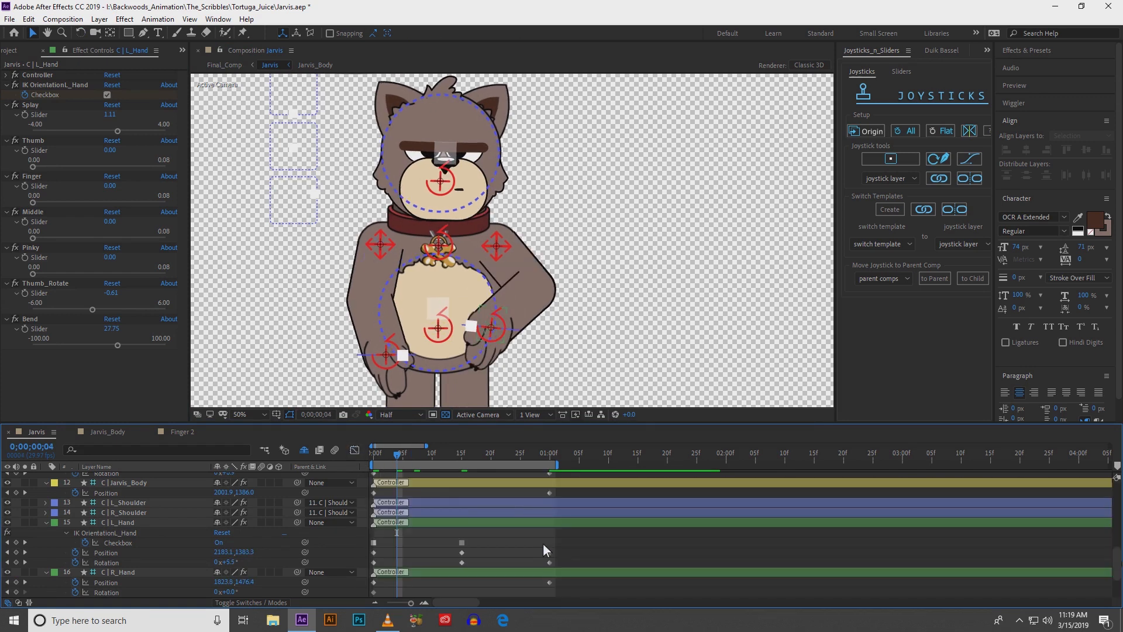
# - Select the keyframes on the hand, body, shoulder, head and joystick controllers, apply Easy Ease to them and show their speed curves in the Graph Editor
pyautogui.moveTo(559, 552); pyautogui.dragTo(370, 594)
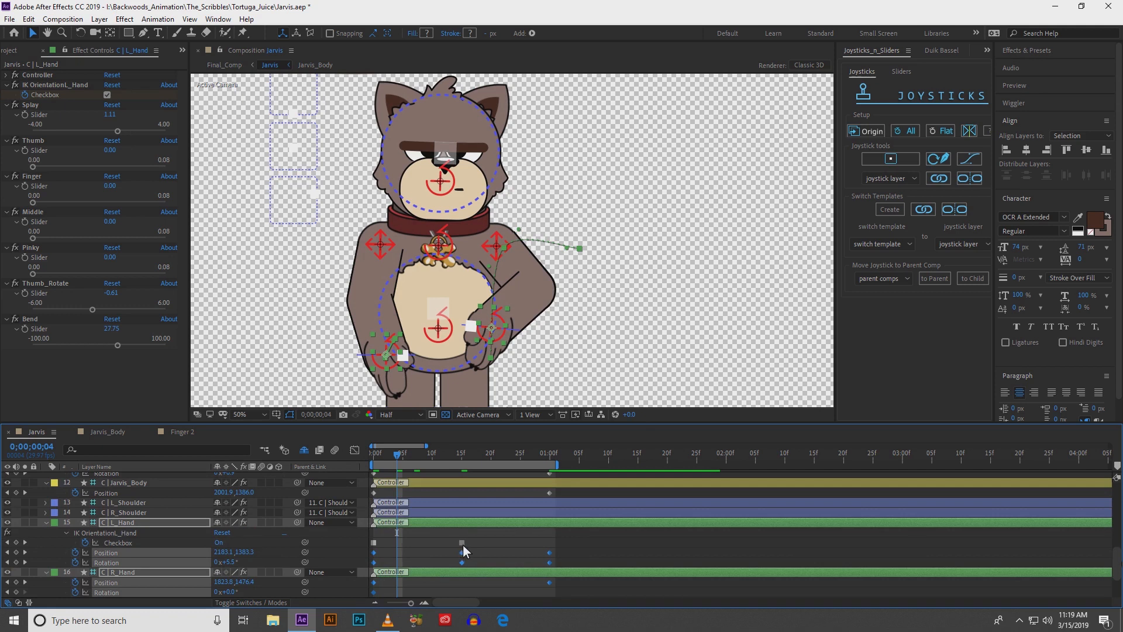
pyautogui.scroll(1, 462, 545)
pyautogui.moveTo(562, 525); pyautogui.dragTo(386, 523)
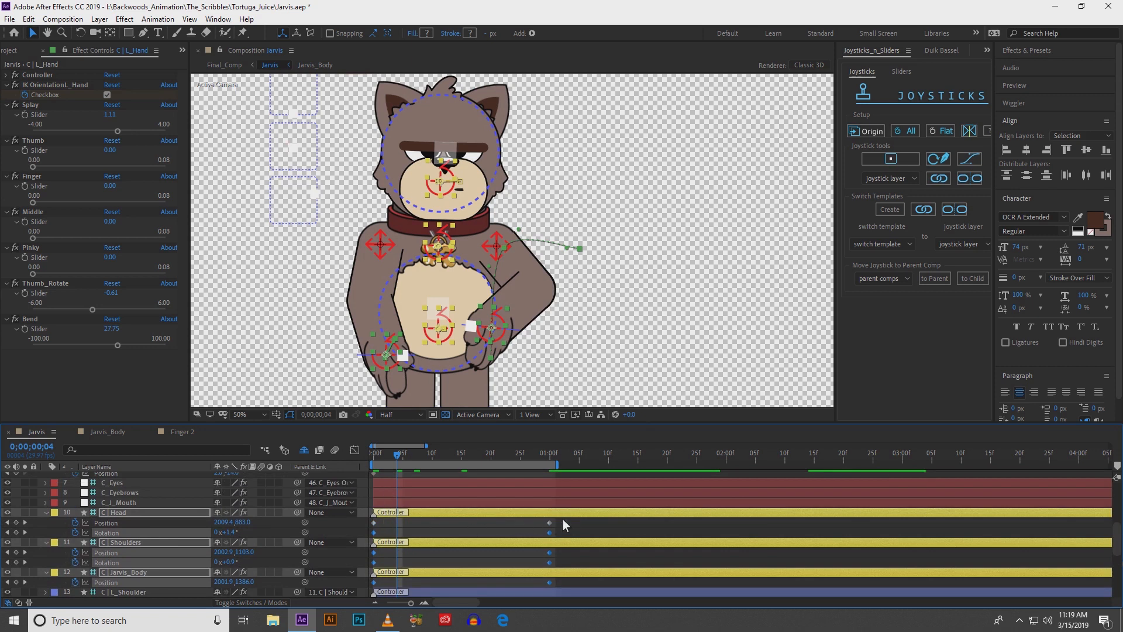
pyautogui.moveTo(564, 524); pyautogui.dragTo(388, 499)
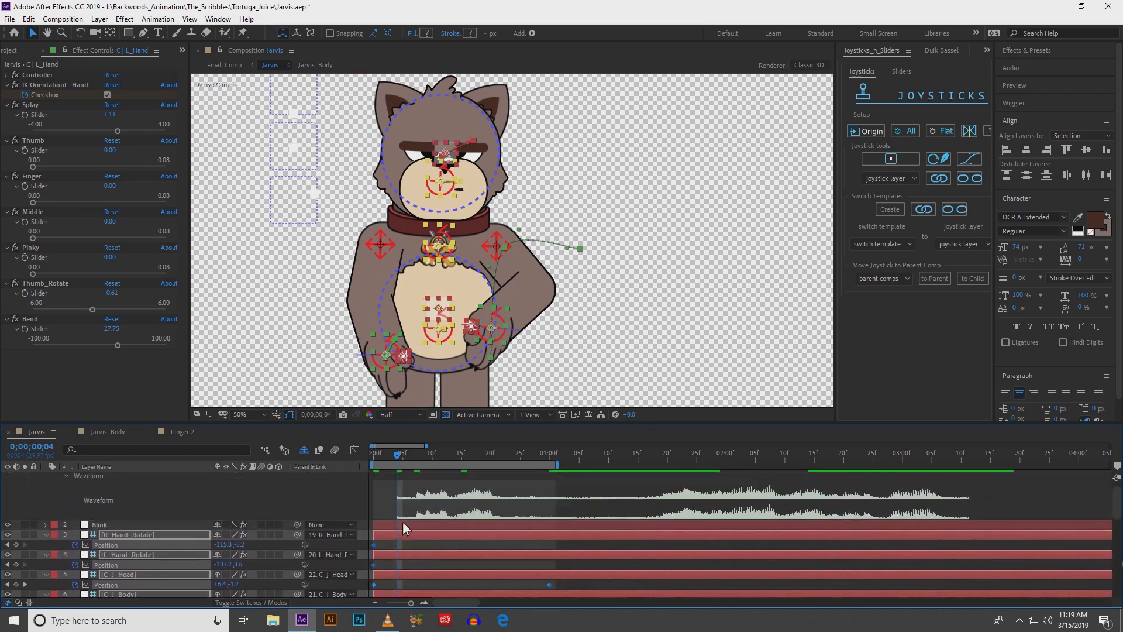
pyautogui.scroll(-4, 426, 551)
pyautogui.scroll(-4, 426, 551)
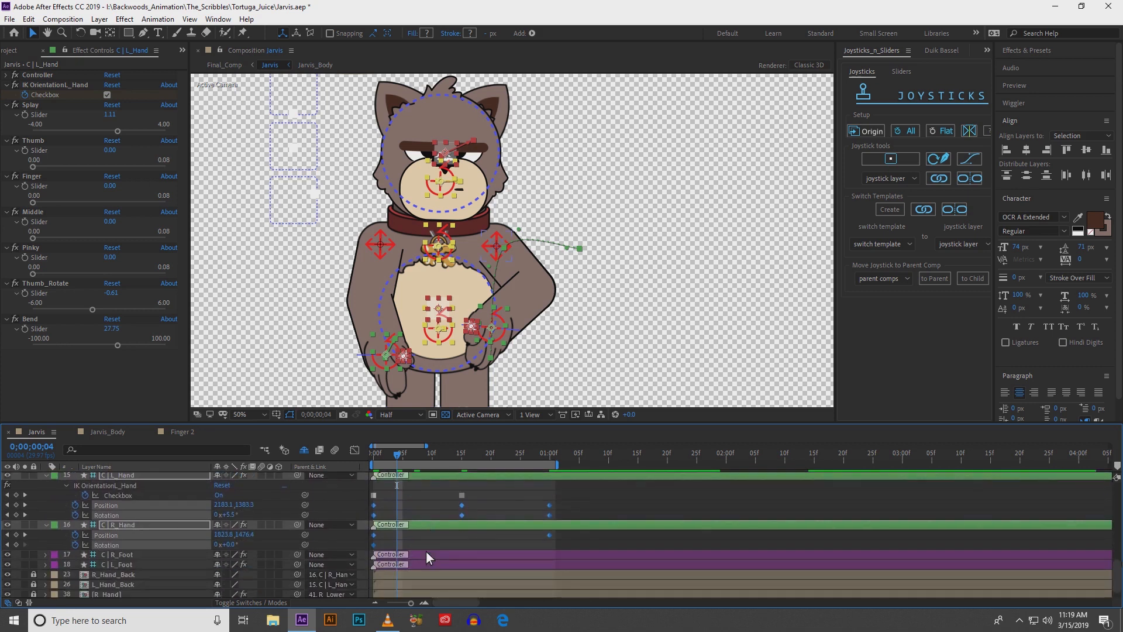
pyautogui.click(355, 450)
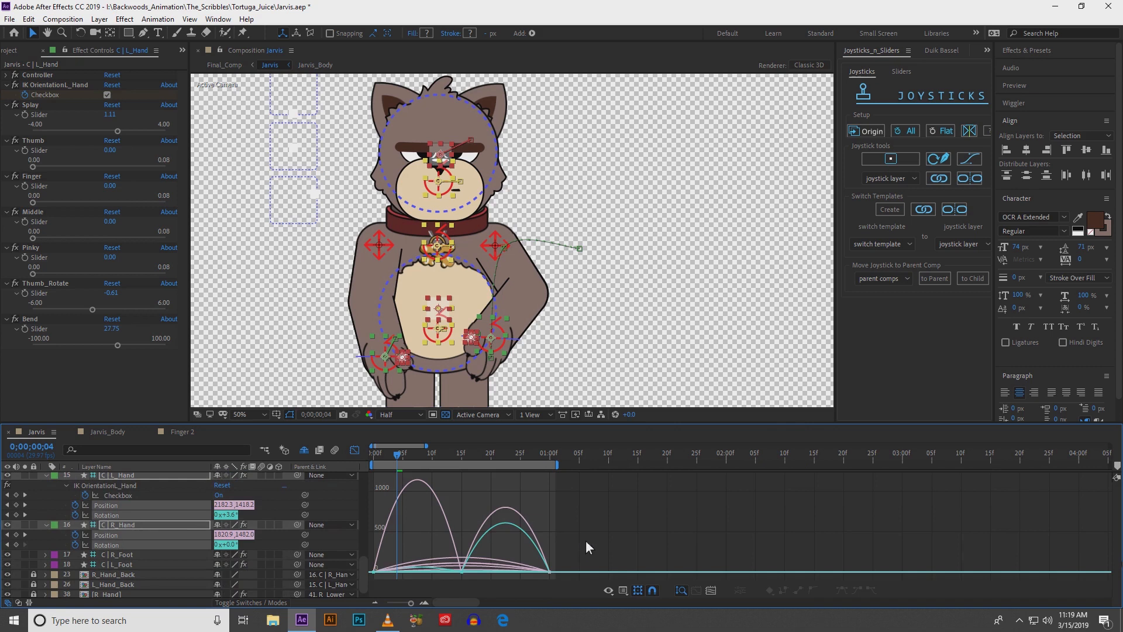
# - Steepen the speed curves of all selected controller keyframes by lengthening their influence handles, with the first keyframes' outgoing influence at about 82%
pyautogui.moveTo(427, 448); pyautogui.dragTo(400, 447)
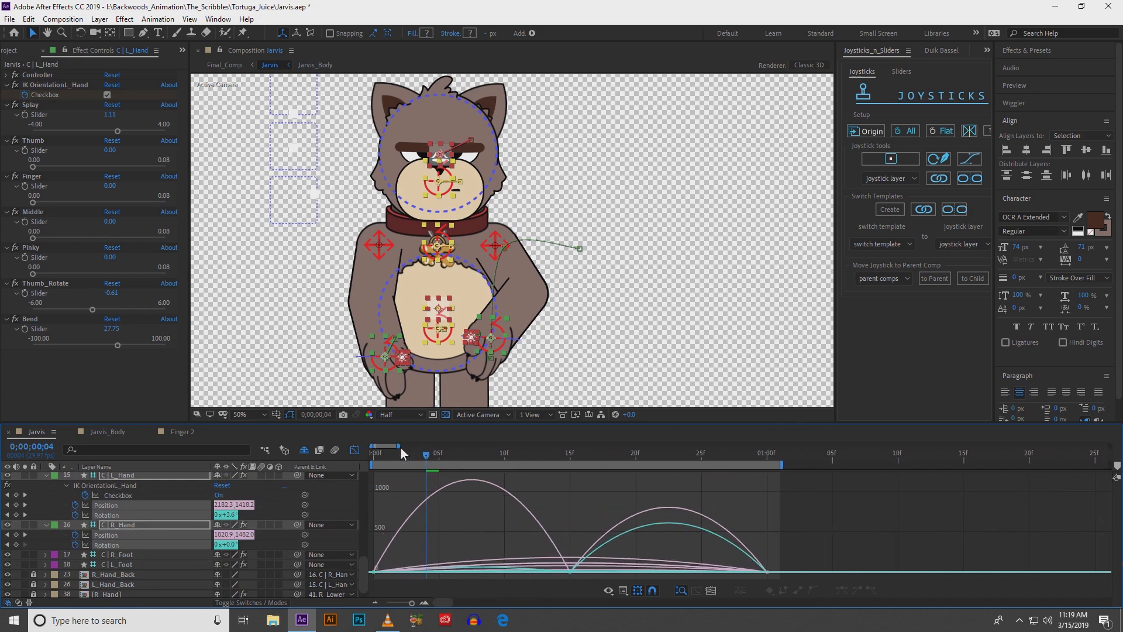
pyautogui.moveTo(794, 548); pyautogui.dragTo(371, 530)
pyautogui.moveTo(412, 570); pyautogui.dragTo(538, 571)
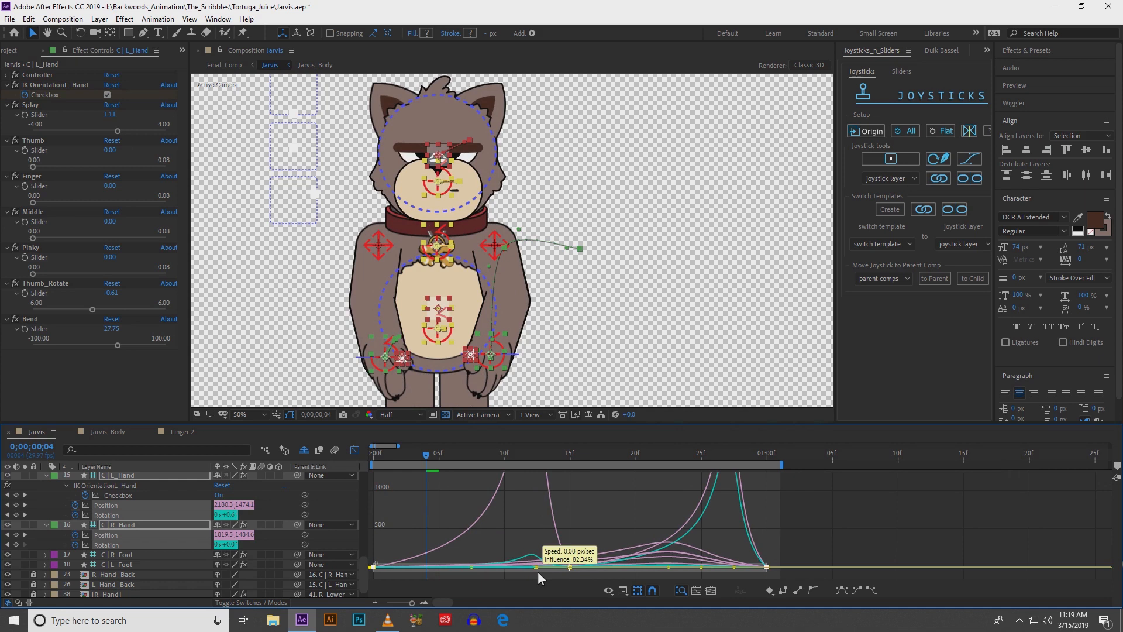
pyautogui.moveTo(538, 571)
pyautogui.mouseDown()
pyautogui.moveTo(539, 548)
pyautogui.moveTo(539, 565)
pyautogui.mouseUp()
pyautogui.moveTo(644, 525); pyautogui.dragTo(777, 577)
pyautogui.moveTo(824, 530); pyautogui.dragTo(574, 566)
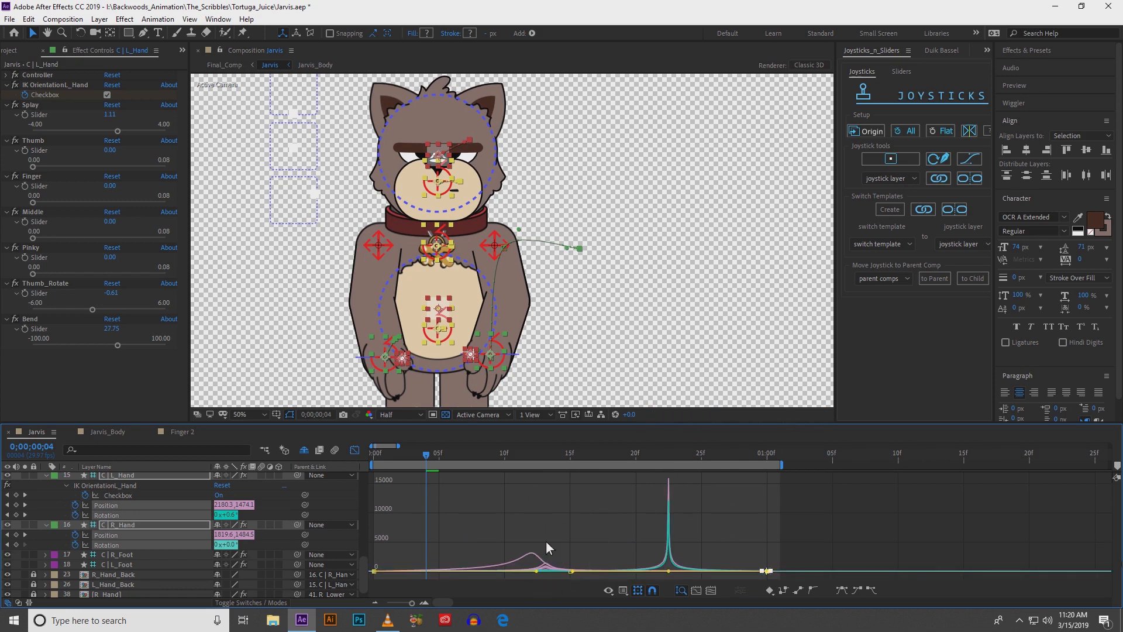
# - Isolate the Position and Rotation speed curves of C | L_Hand and shape the first segment to accelerate to a peak at 0;00;00;15
pyautogui.click(115, 468)
pyautogui.click(185, 564)
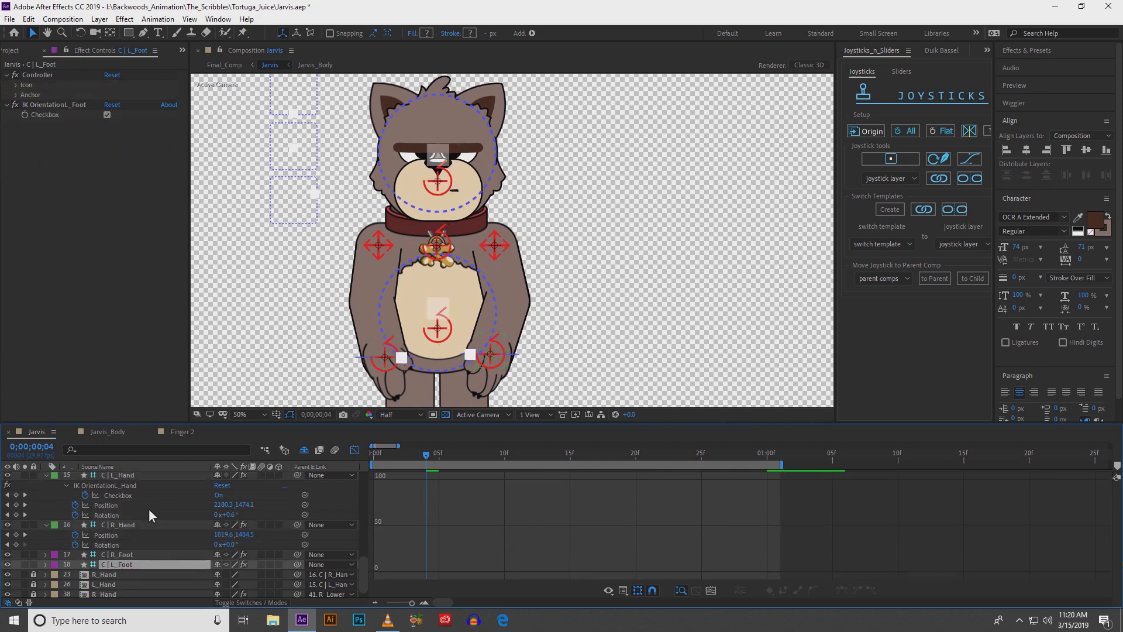
pyautogui.click(148, 476)
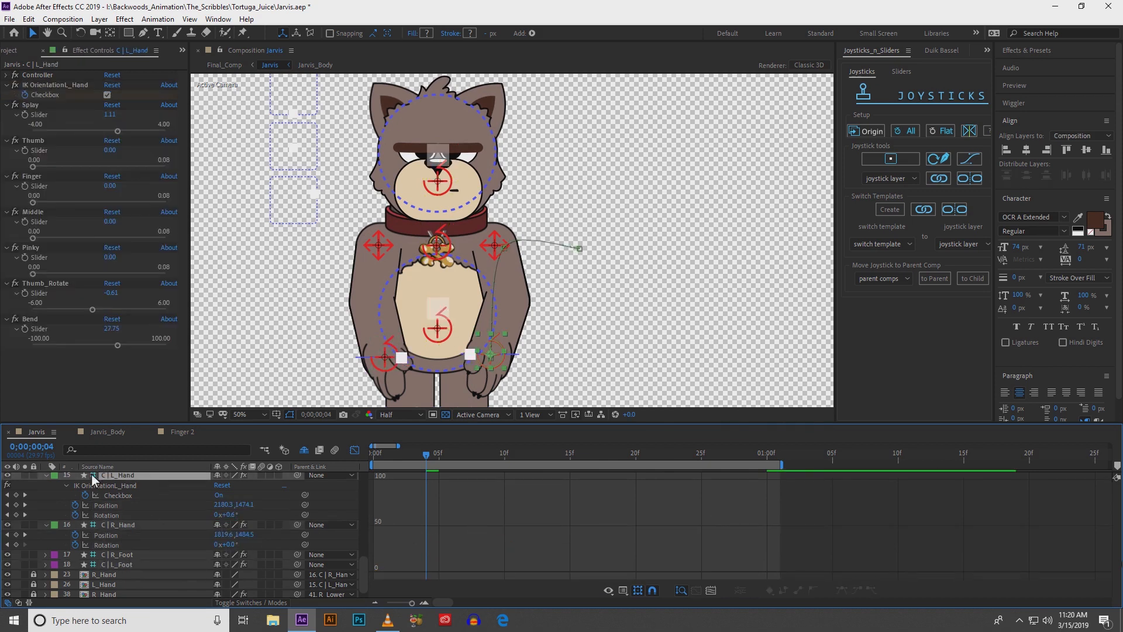
pyautogui.click(102, 506)
pyautogui.keyDown('shift'); pyautogui.click(105, 514); pyautogui.keyUp('shift')
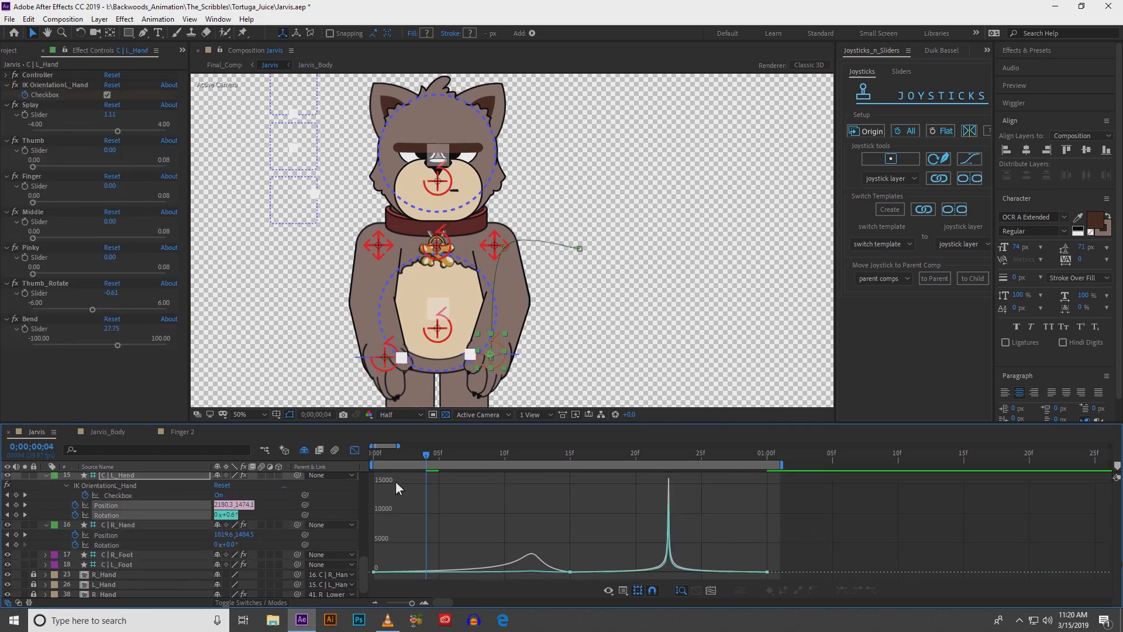
pyautogui.moveTo(426, 455); pyautogui.dragTo(566, 465)
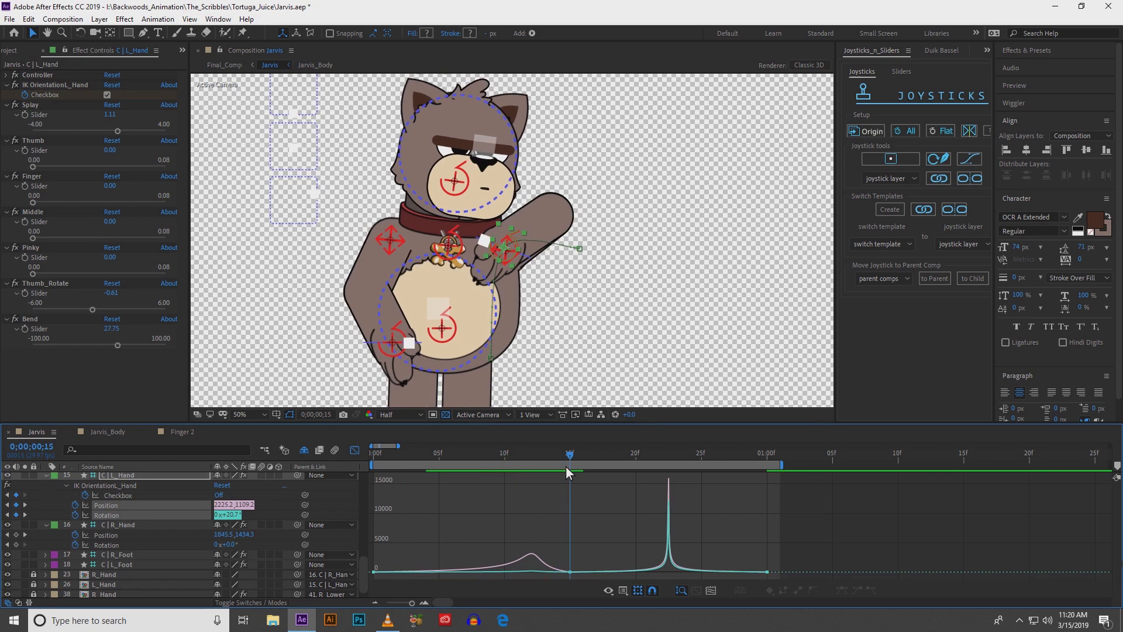
pyautogui.moveTo(522, 527); pyautogui.dragTo(598, 587)
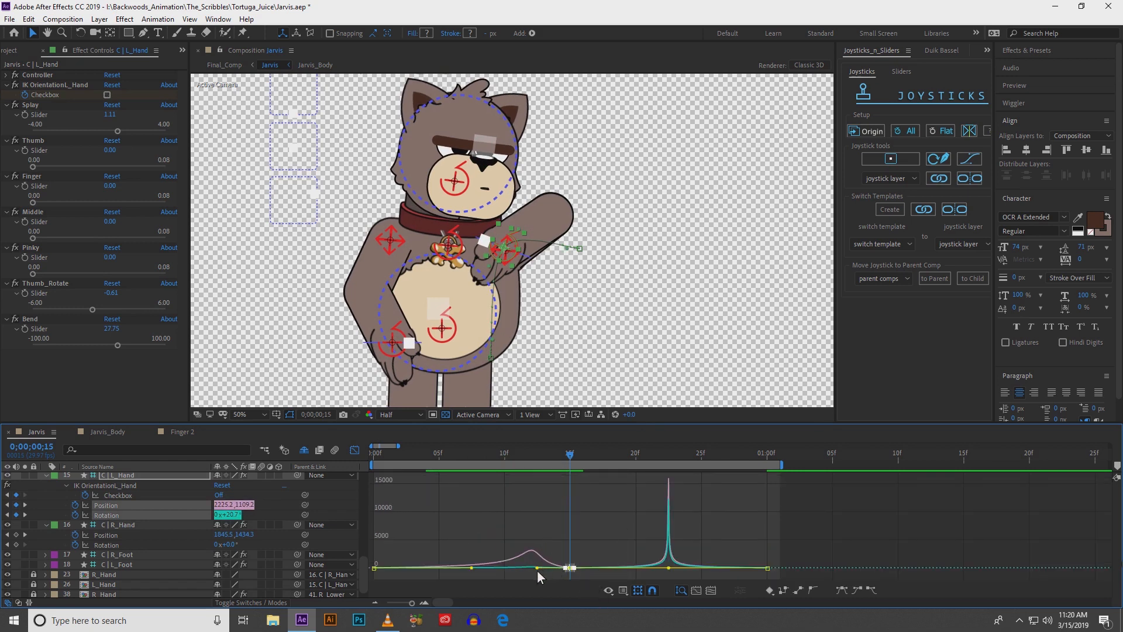
pyautogui.moveTo(539, 572); pyautogui.dragTo(573, 573)
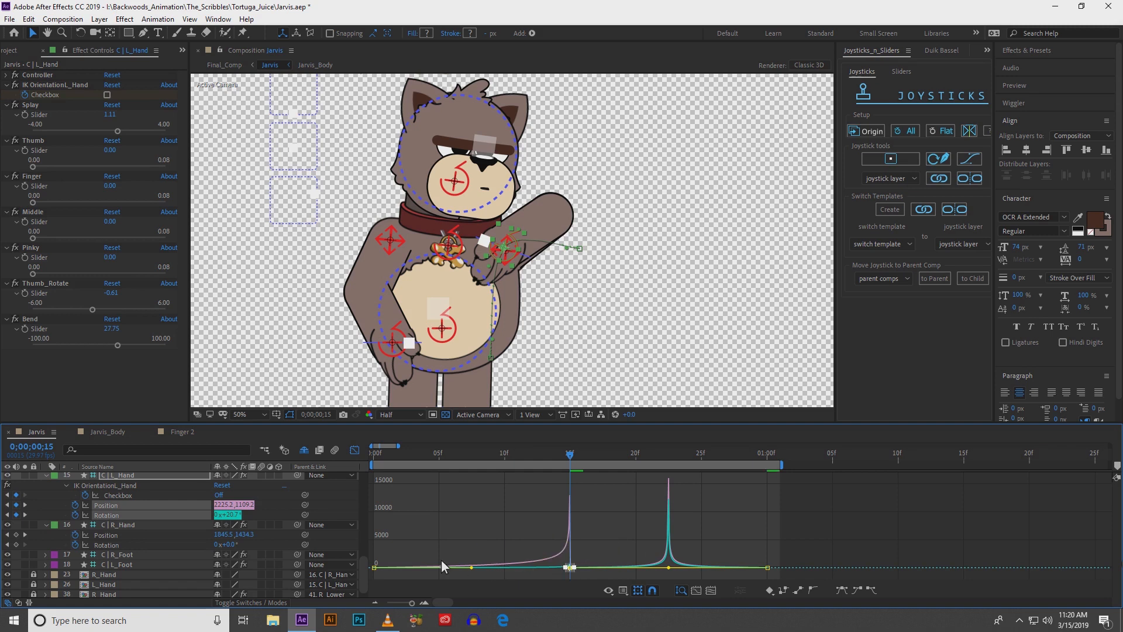
pyautogui.click(372, 567)
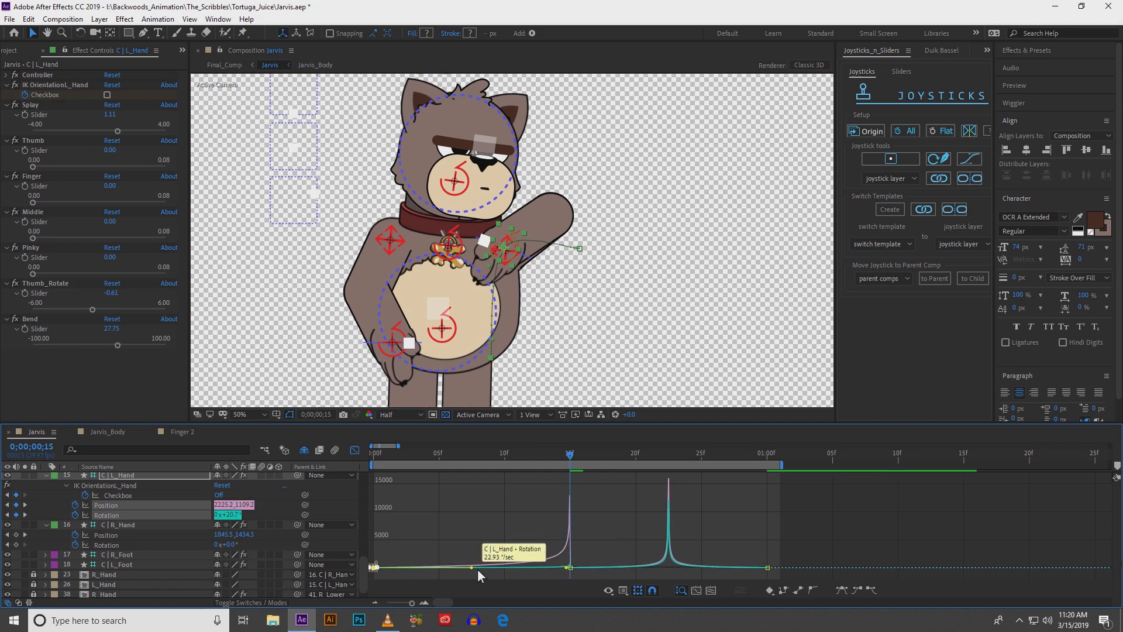
pyautogui.moveTo(602, 536); pyautogui.dragTo(546, 585)
# - Shape C | L_Hand's Position and Rotation speed curves to start fast at 0;00;00;15 and decelerate gradually into 0;00;01;00
pyautogui.moveTo(669, 570)
pyautogui.mouseDown()
pyautogui.moveTo(653, 572)
pyautogui.moveTo(688, 572)
pyautogui.mouseUp()
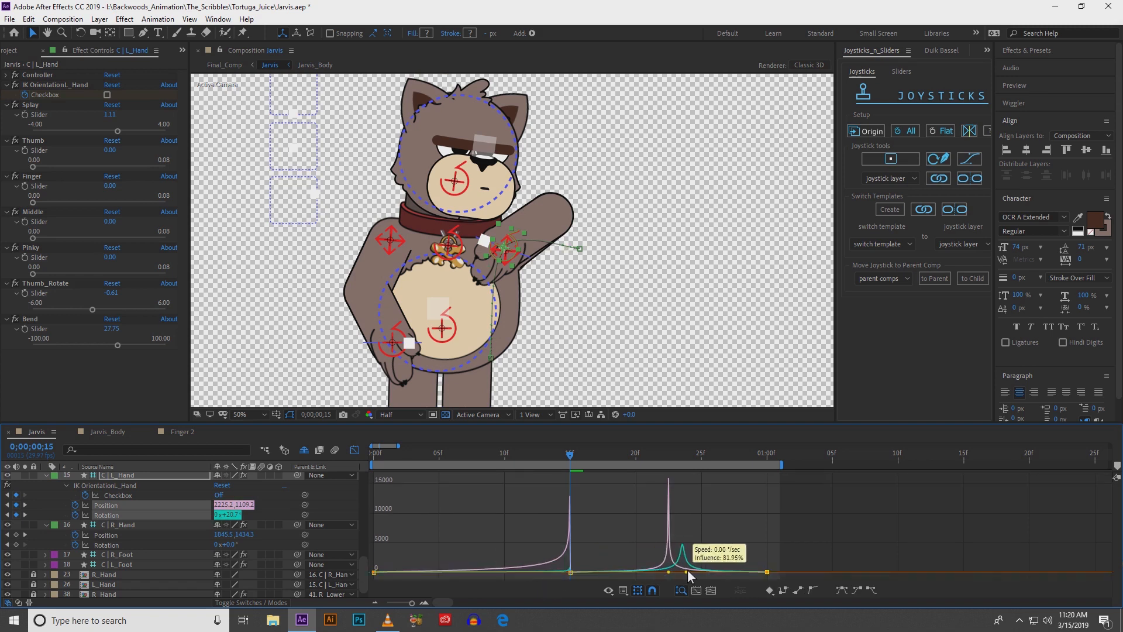
pyautogui.moveTo(787, 548); pyautogui.dragTo(739, 582)
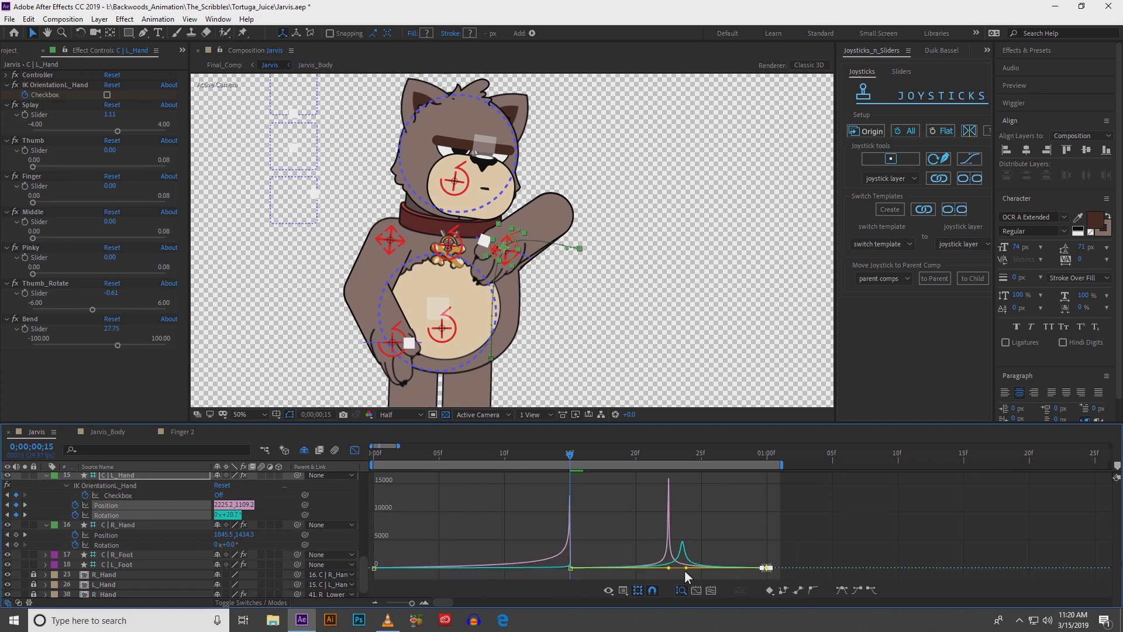
pyautogui.moveTo(671, 571); pyautogui.dragTo(562, 569)
pyautogui.moveTo(668, 537); pyautogui.dragTo(796, 576)
pyautogui.moveTo(686, 567); pyautogui.dragTo(658, 570)
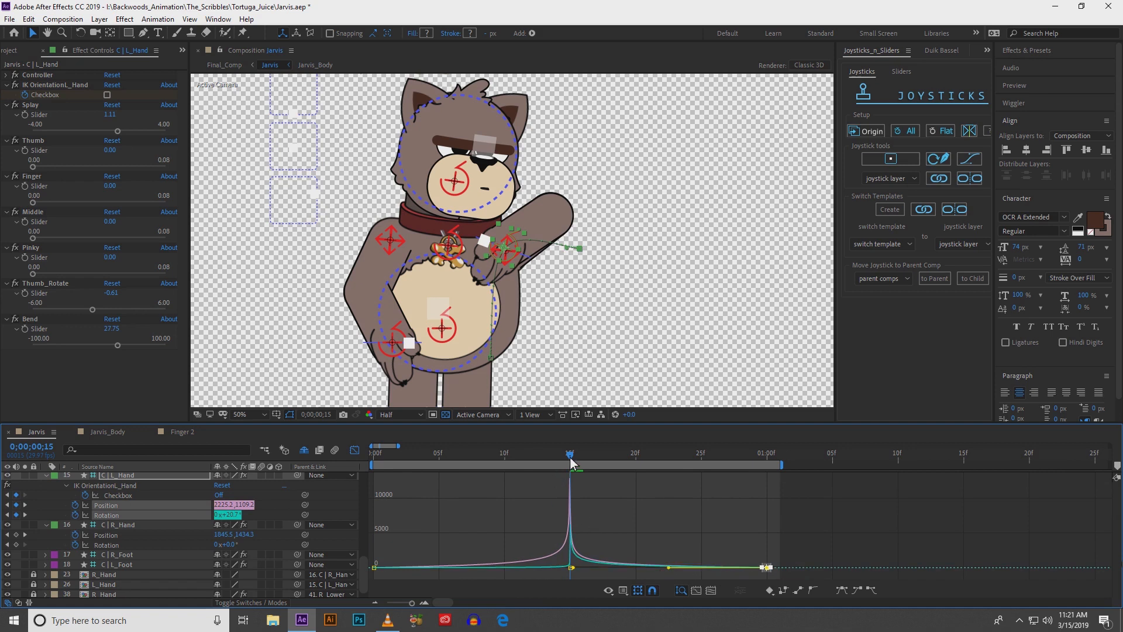
# - Preview the eased arm swing around 0;00;00;12 and return from the Graph Editor to the keyframe view
pyautogui.click(531, 457)
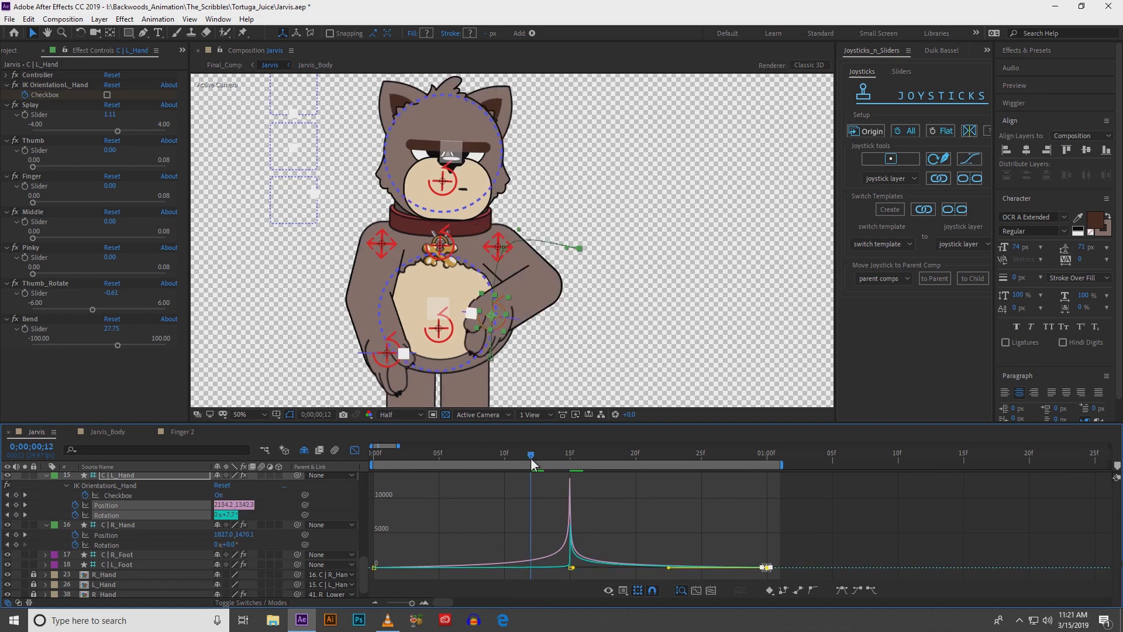
pyautogui.press('space')
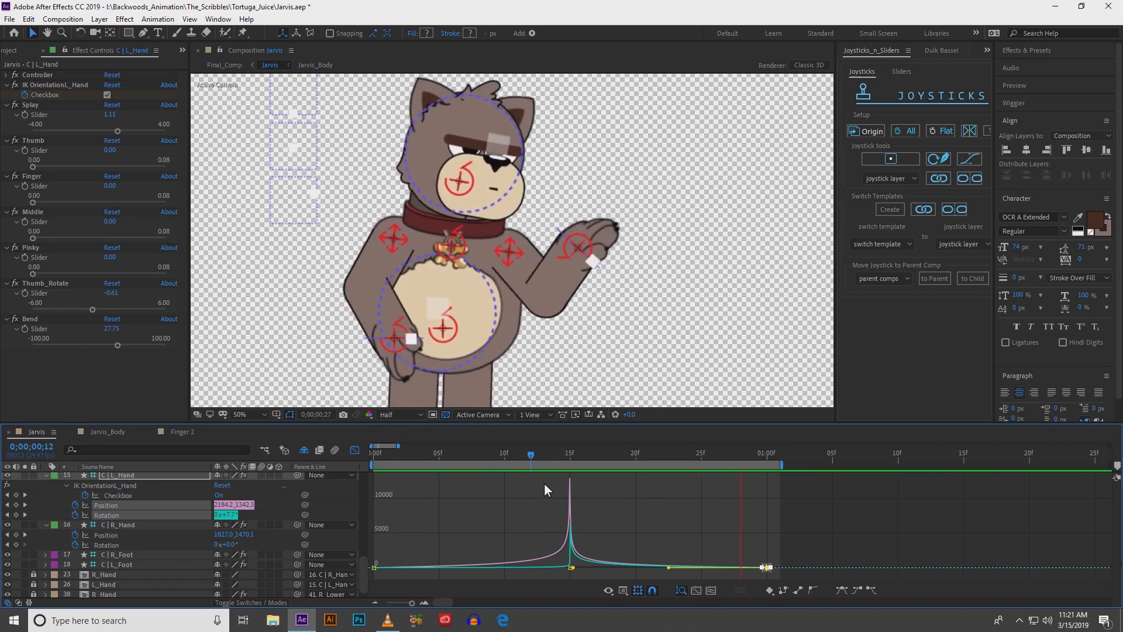
pyautogui.press('space')
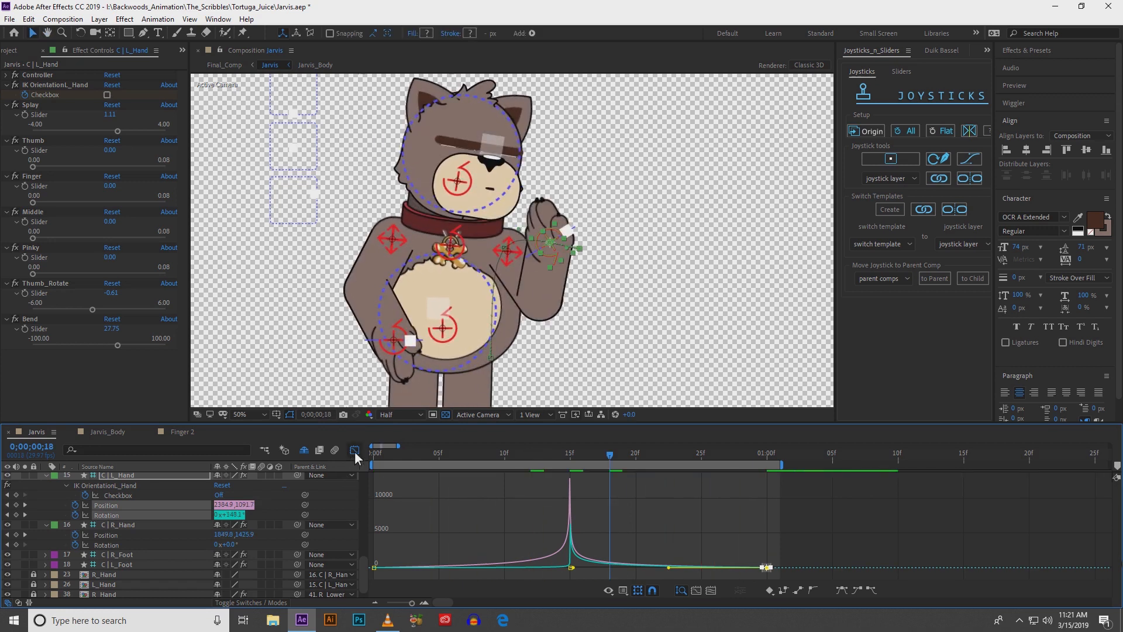
pyautogui.click(358, 452)
# - Compare the pose timing with the Character_Animation.wav waveform and move the current time to 0;00;00;11
pyautogui.press('space')
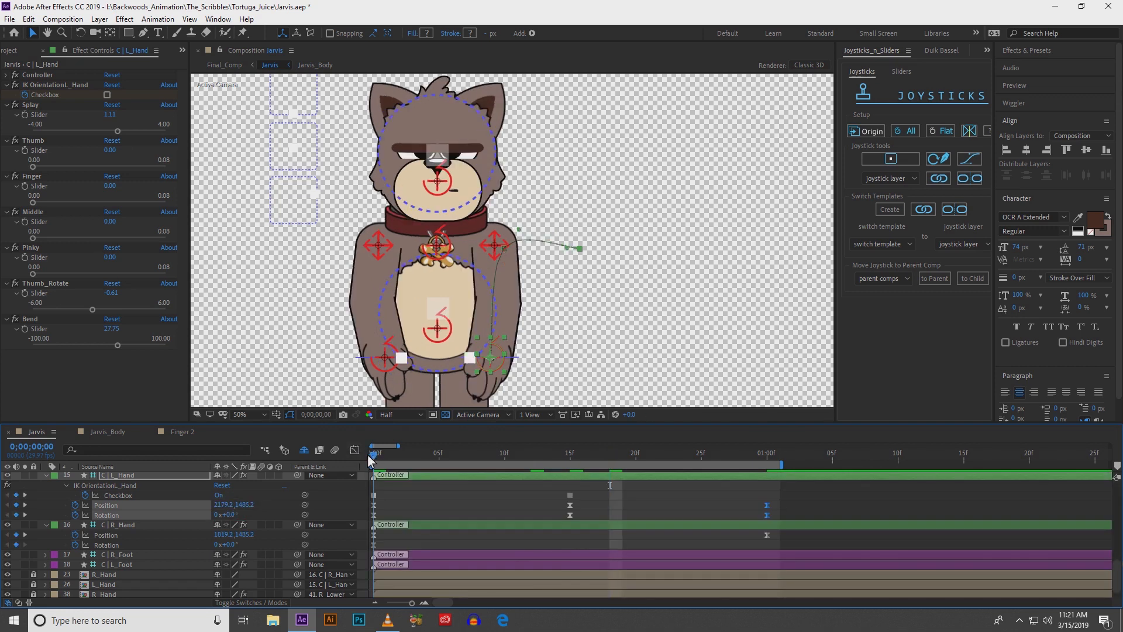
pyautogui.moveTo(436, 462); pyautogui.dragTo(569, 468)
pyautogui.moveTo(399, 446); pyautogui.dragTo(430, 452)
pyautogui.scroll(10, 438, 485)
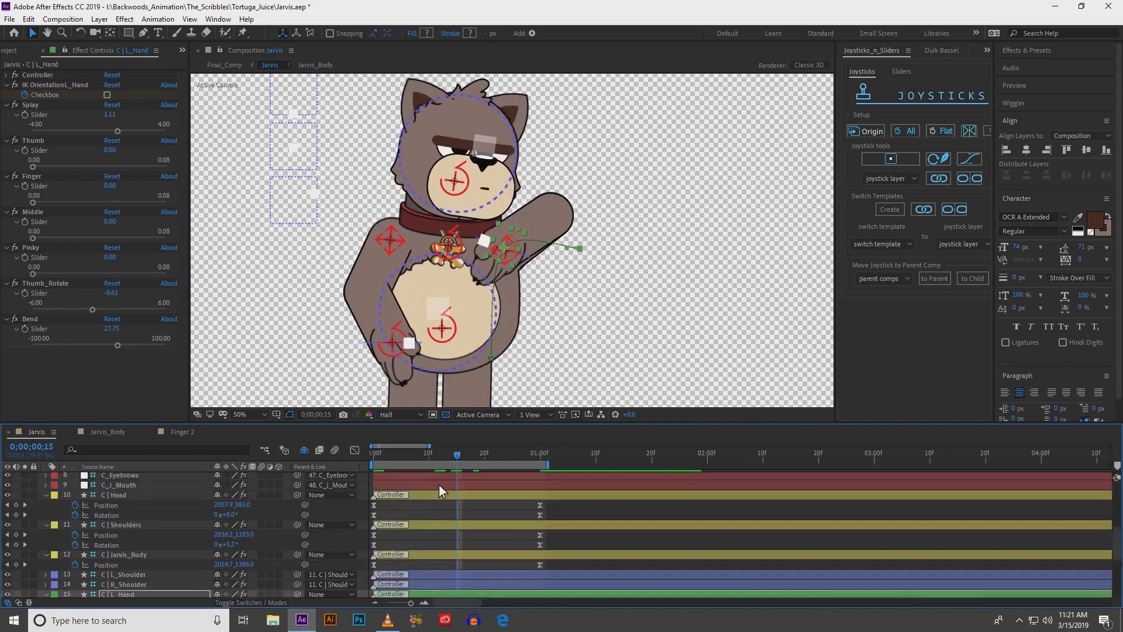
pyautogui.moveTo(418, 455)
pyautogui.mouseDown()
pyautogui.moveTo(464, 461)
pyautogui.moveTo(436, 462)
pyautogui.mouseUp()
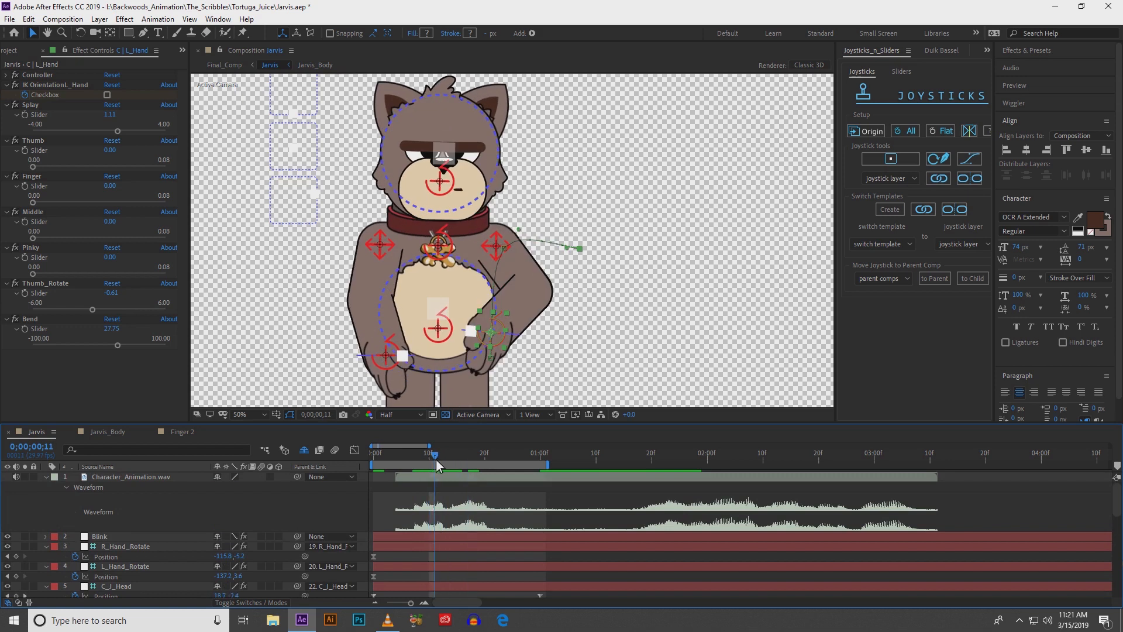
# - Retime the controllers' final pose keyframes to 0;00;00;24 and C | L_Hand's middle Checkbox, Position and Rotation keyframes to 0;00;00;11
pyautogui.scroll(-3, 429, 495)
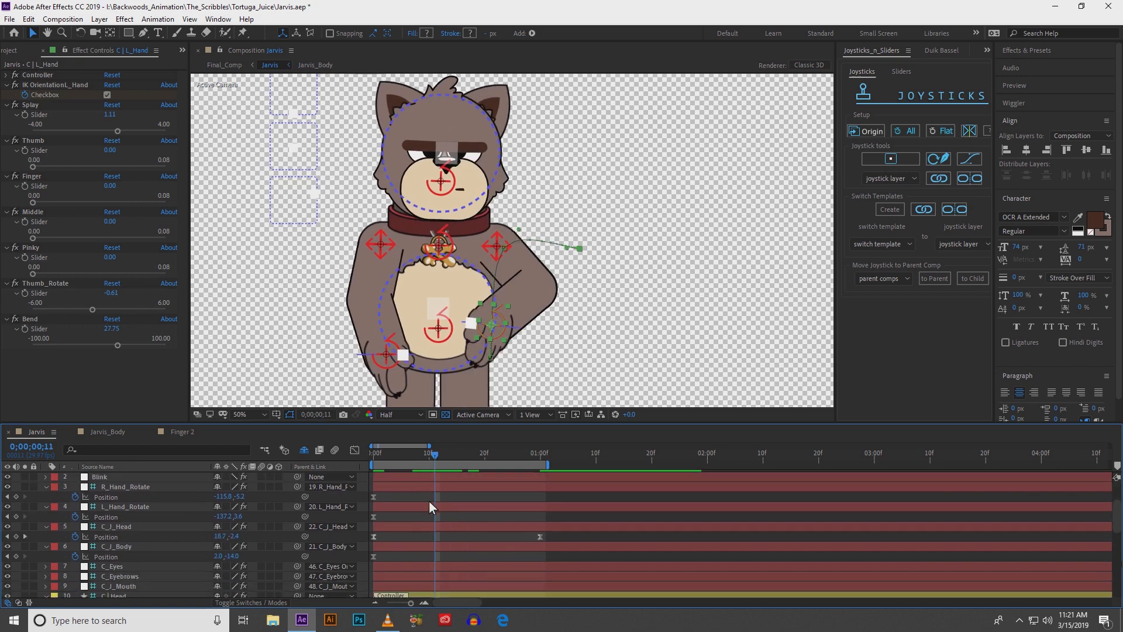
pyautogui.click(543, 536)
pyautogui.scroll(3, 542, 535)
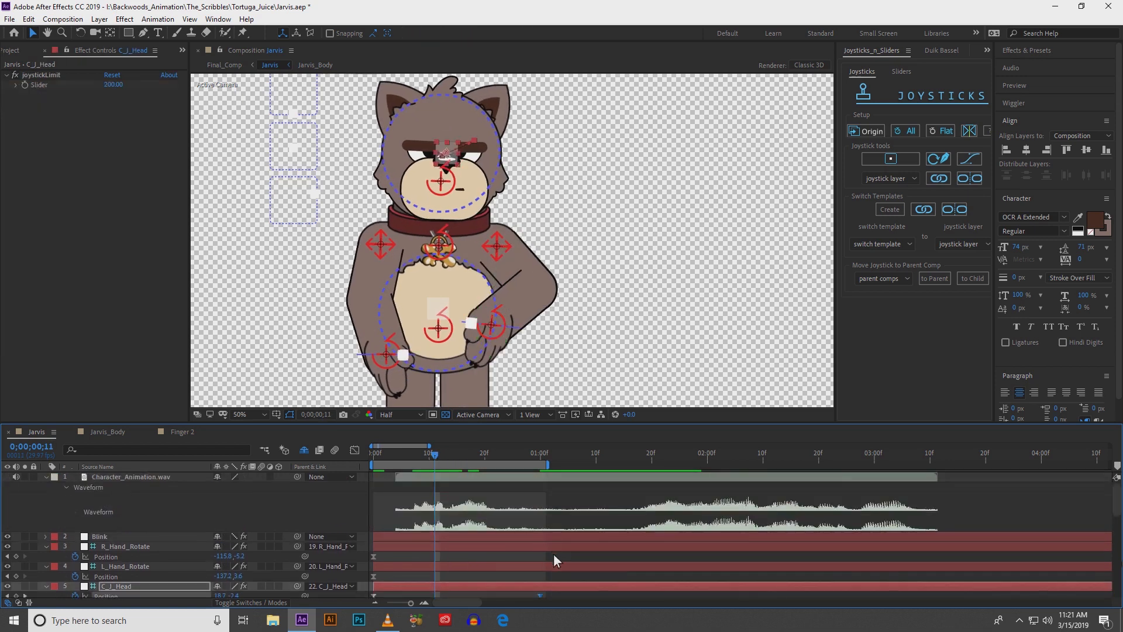
pyautogui.scroll(-2, 553, 550)
pyautogui.moveTo(528, 595); pyautogui.dragTo(438, 534)
pyautogui.scroll(1, 468, 510)
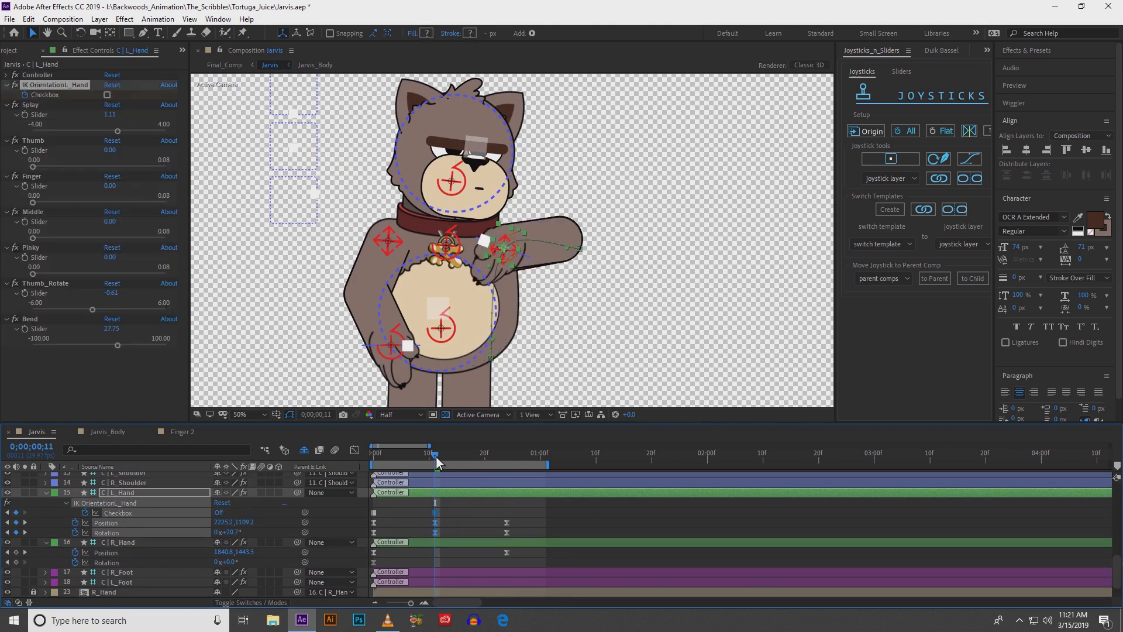
# - Scrub through the retimed arm swing around 0;00;00;18, clear the keyframe selection and return to the start of the timeline
pyautogui.moveTo(437, 457); pyautogui.dragTo(476, 479)
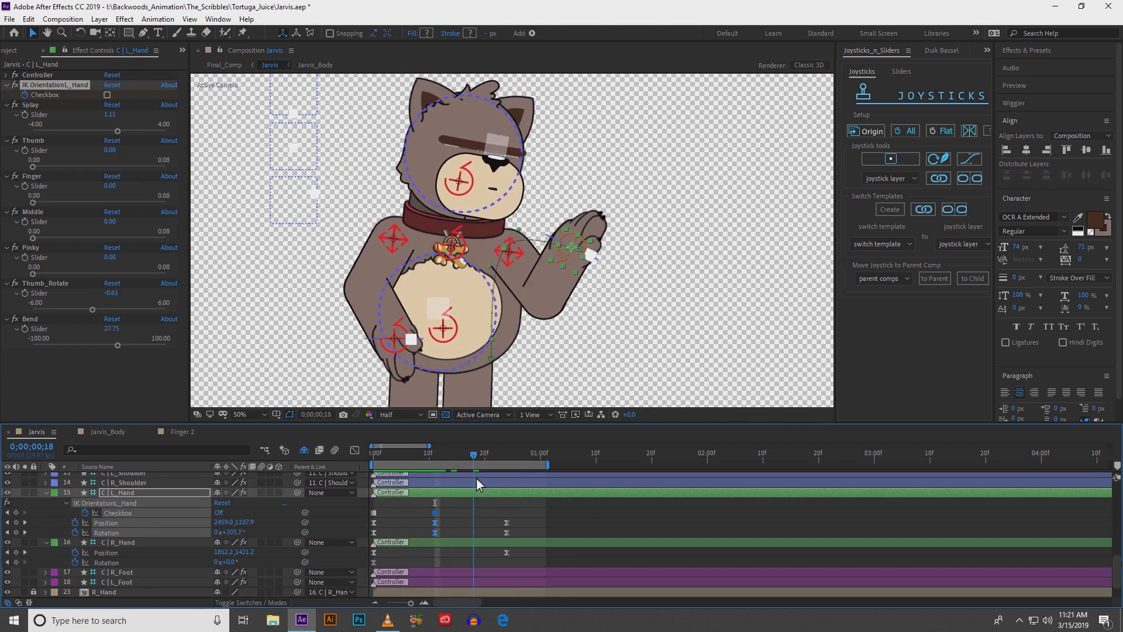
pyautogui.click(405, 513)
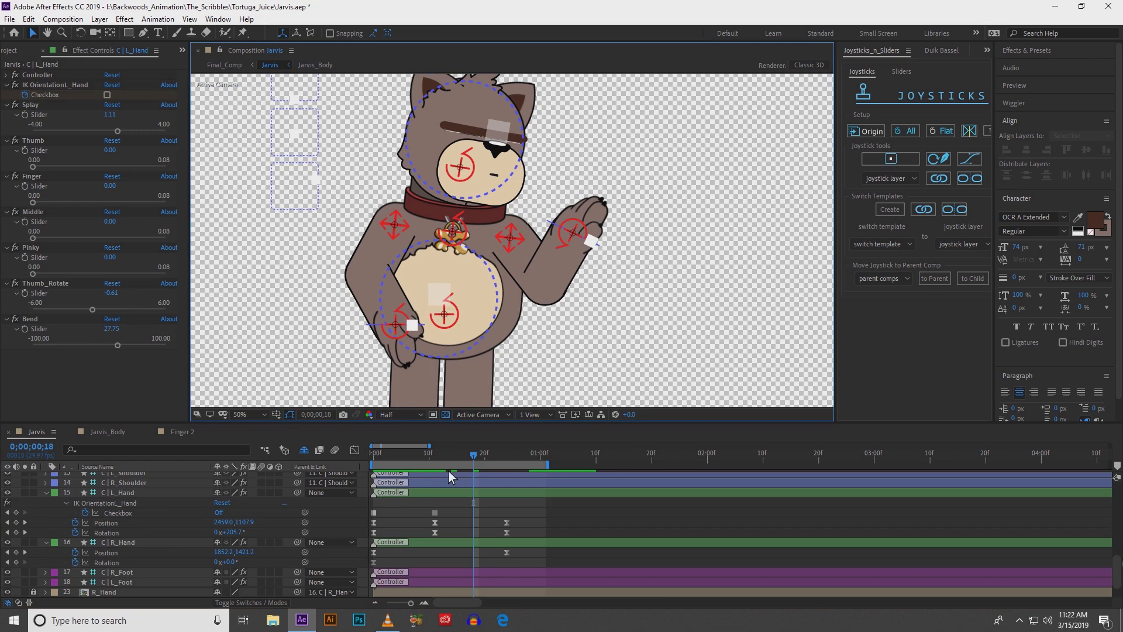
pyautogui.click(379, 453)
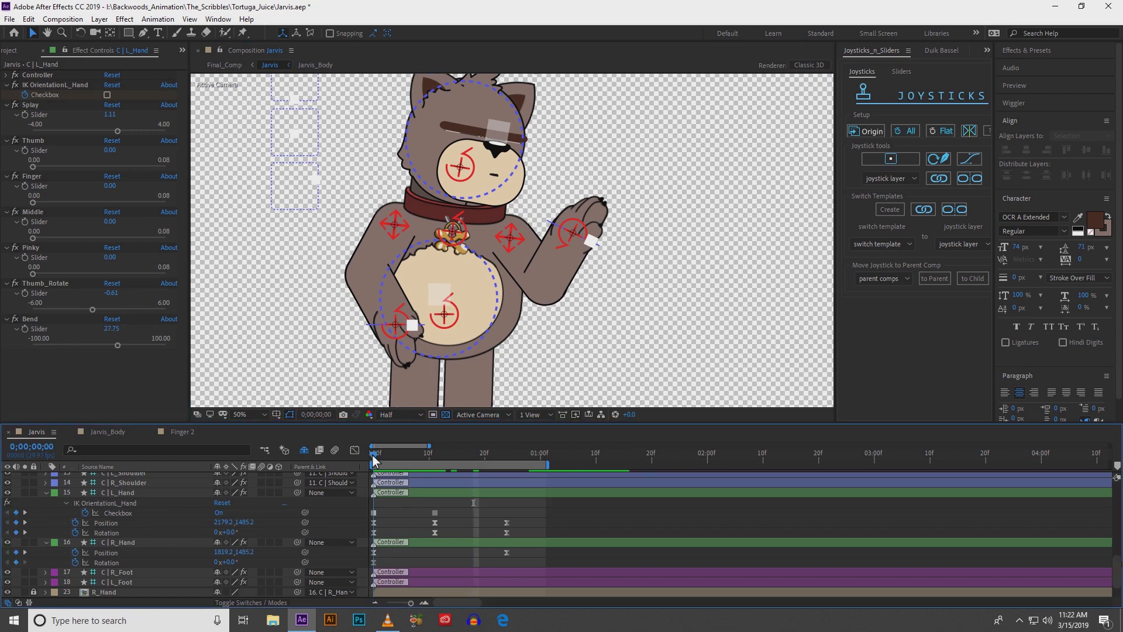
# - At 0;00;00;24, bend C | Jarvis_Body's motion path into a downward arc by pulling its keyframe handles straight down
pyautogui.click(507, 454)
pyautogui.click(438, 316)
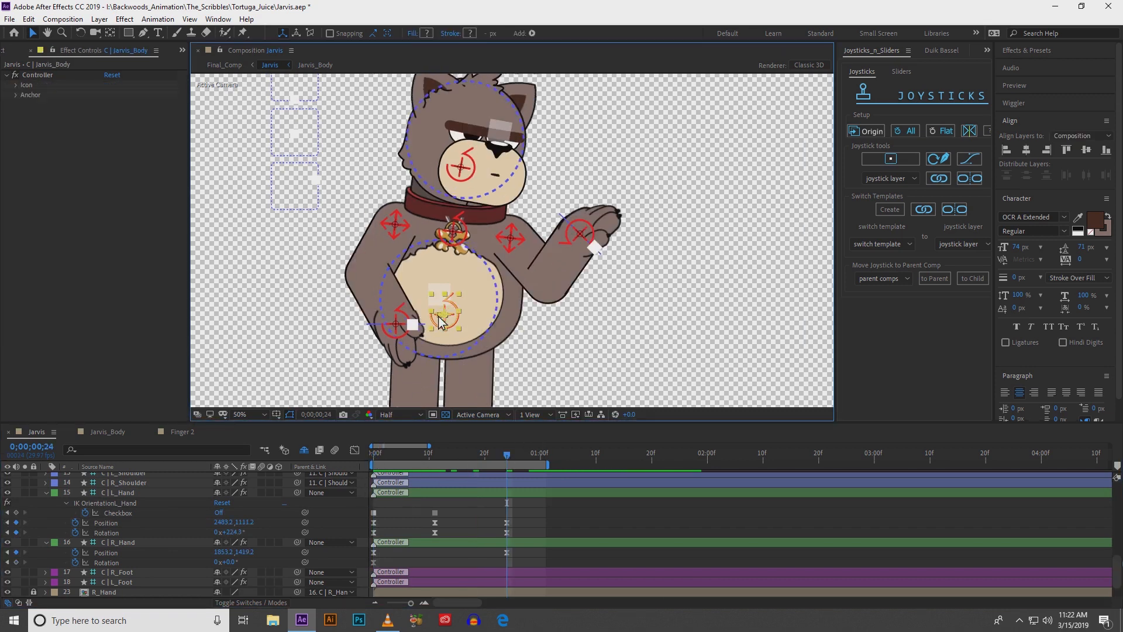
pyautogui.scroll(1, 439, 316)
pyautogui.moveTo(376, 324); pyautogui.dragTo(491, 187)
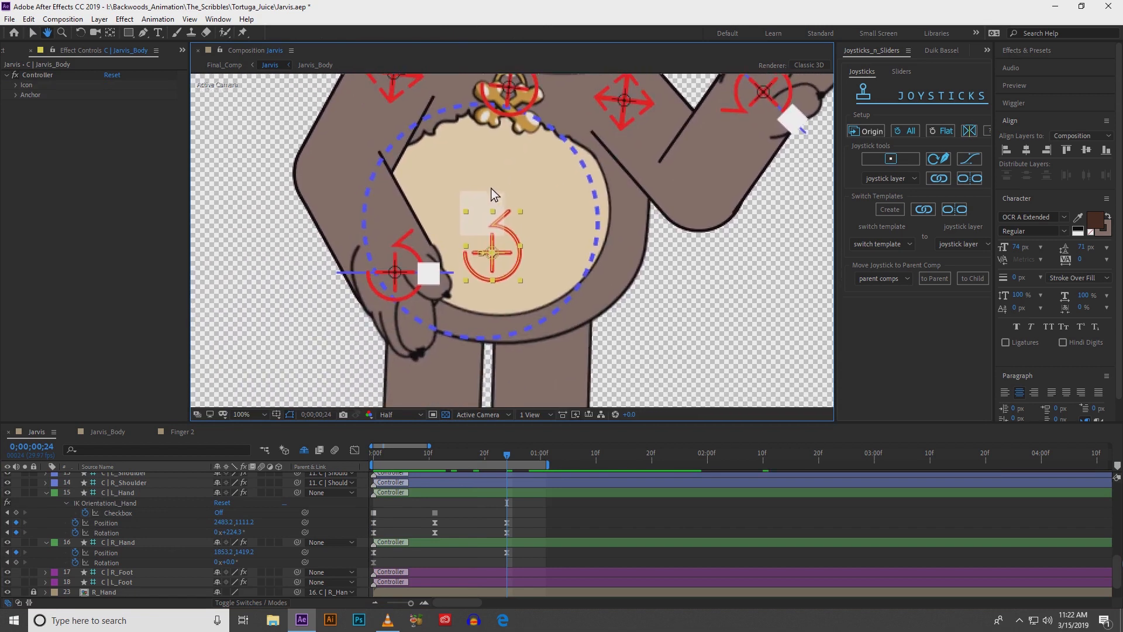
pyautogui.scroll(2, 490, 223)
pyautogui.moveTo(395, 313); pyautogui.dragTo(404, 293)
pyautogui.press('v')
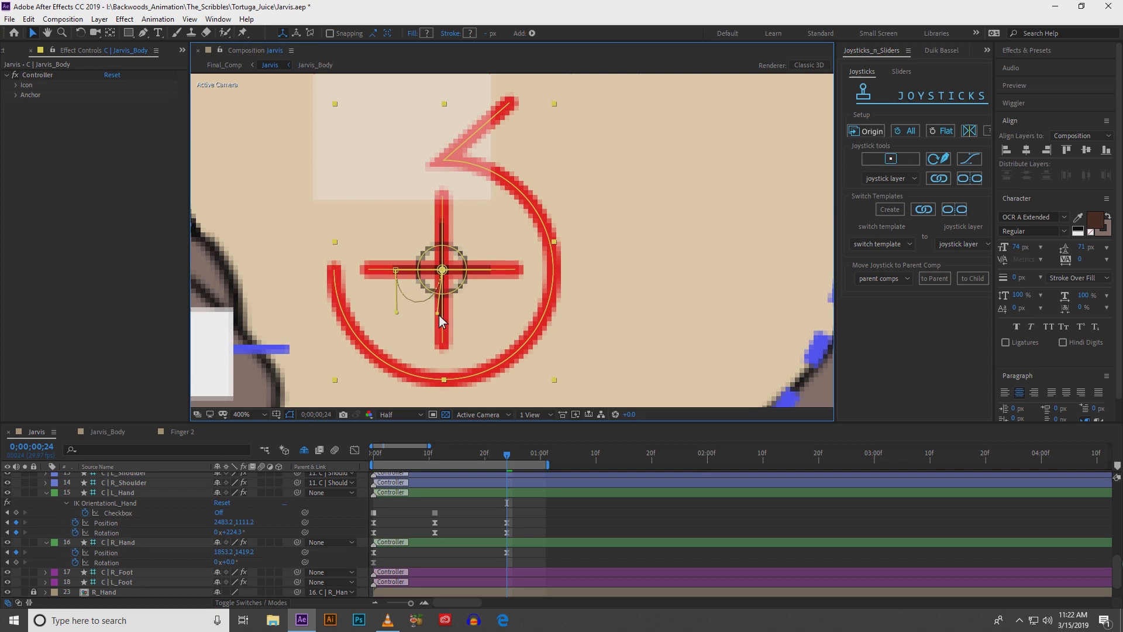
# - Bend C | Shoulders' motion path into a downward arc by pulling down the handles of its start and end keyframes
pyautogui.scroll(-1, 438, 315)
pyautogui.press('h')
pyautogui.moveTo(447, 183); pyautogui.dragTo(439, 397)
pyautogui.click(503, 141)
pyautogui.scroll(1, 504, 144)
pyautogui.press('space')
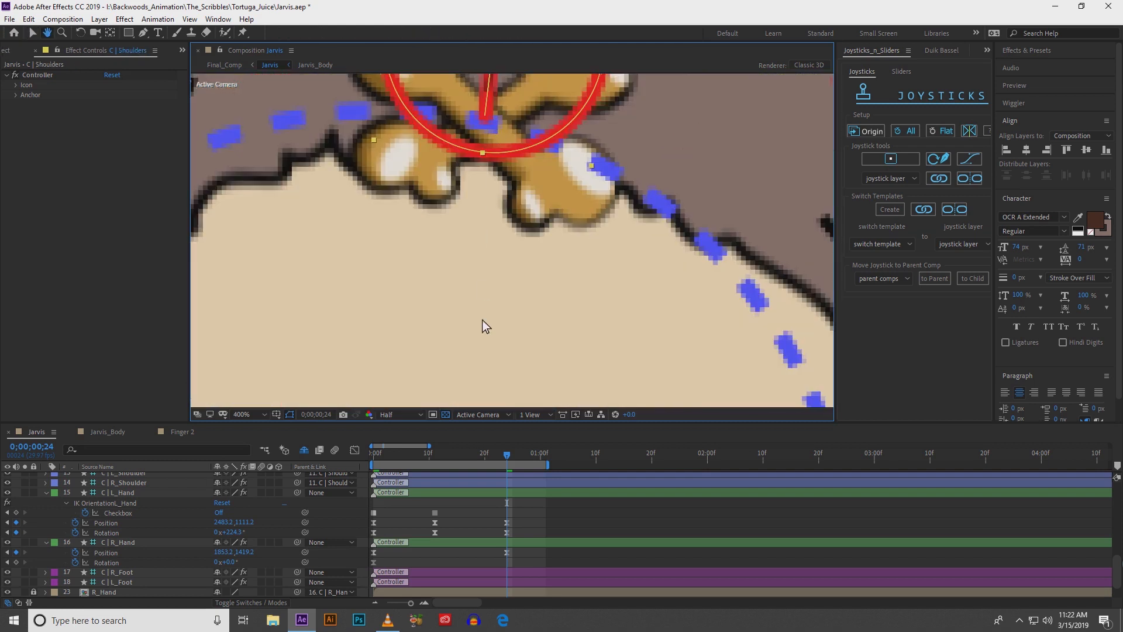
pyautogui.moveTo(475, 107); pyautogui.dragTo(469, 315)
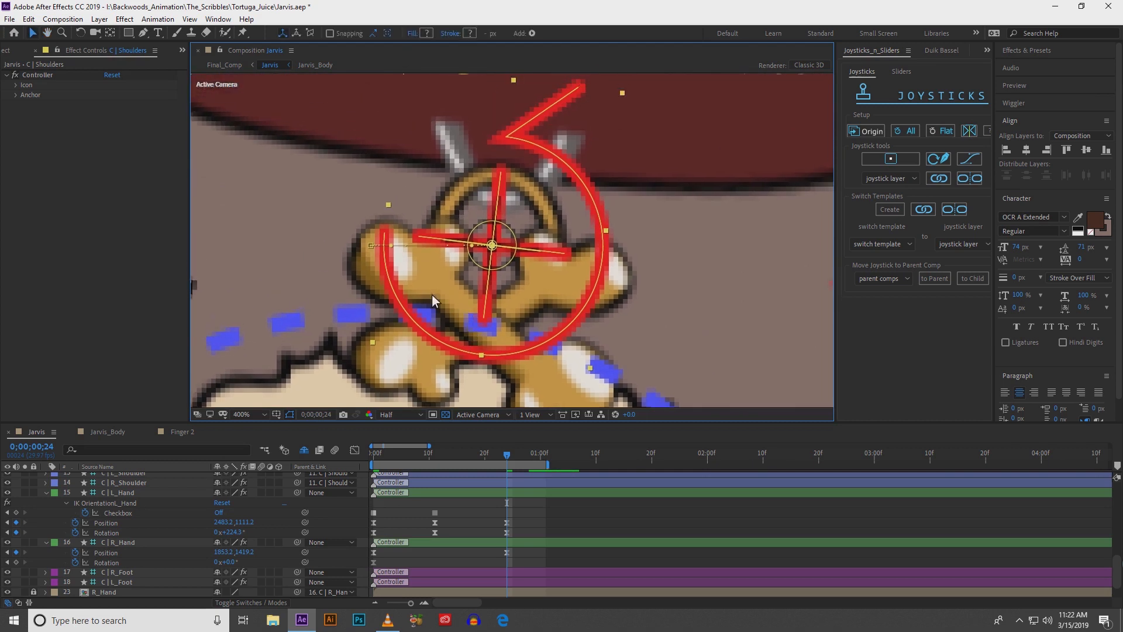
pyautogui.moveTo(388, 310); pyautogui.dragTo(386, 331)
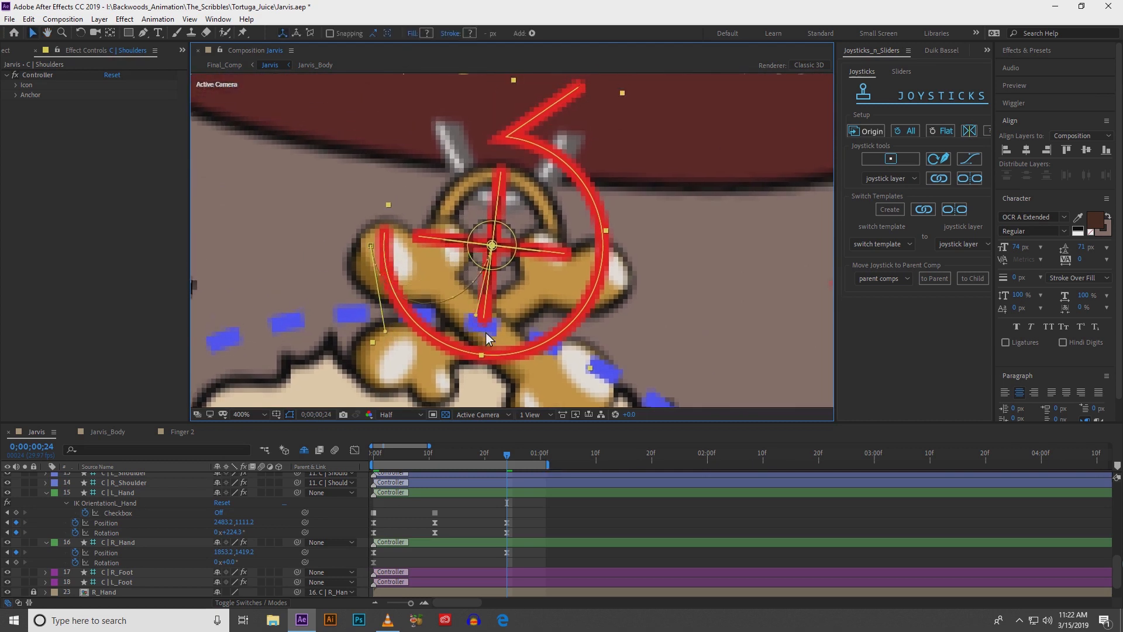
# - Curve C | Head's motion path into a downward arc with its keyframe handles
pyautogui.press(',')
pyautogui.scroll(5, 492, 170)
pyautogui.click(496, 210)
pyautogui.moveTo(406, 211); pyautogui.dragTo(392, 269)
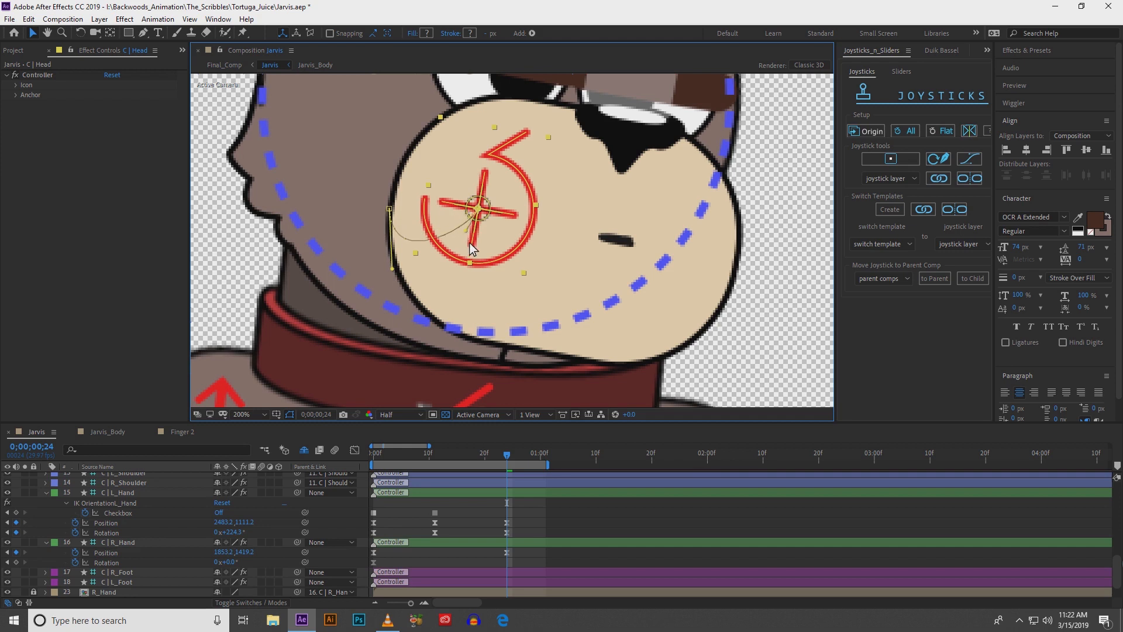
# - Shape the C_J_Head joystick's motion path into a deep downward arc, extending the start and end keyframe handles along the head's tilt
pyautogui.press(',')
pyautogui.click(576, 152)
pyautogui.press('.')
pyautogui.scroll(4, 577, 152)
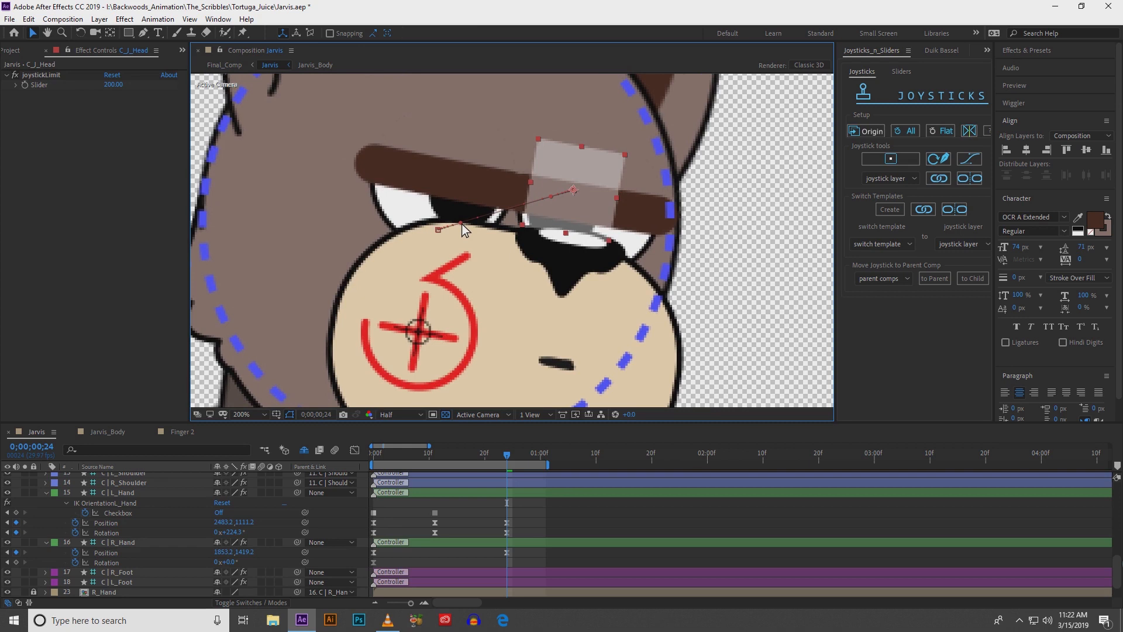
pyautogui.moveTo(462, 234); pyautogui.dragTo(411, 349)
pyautogui.click(412, 349)
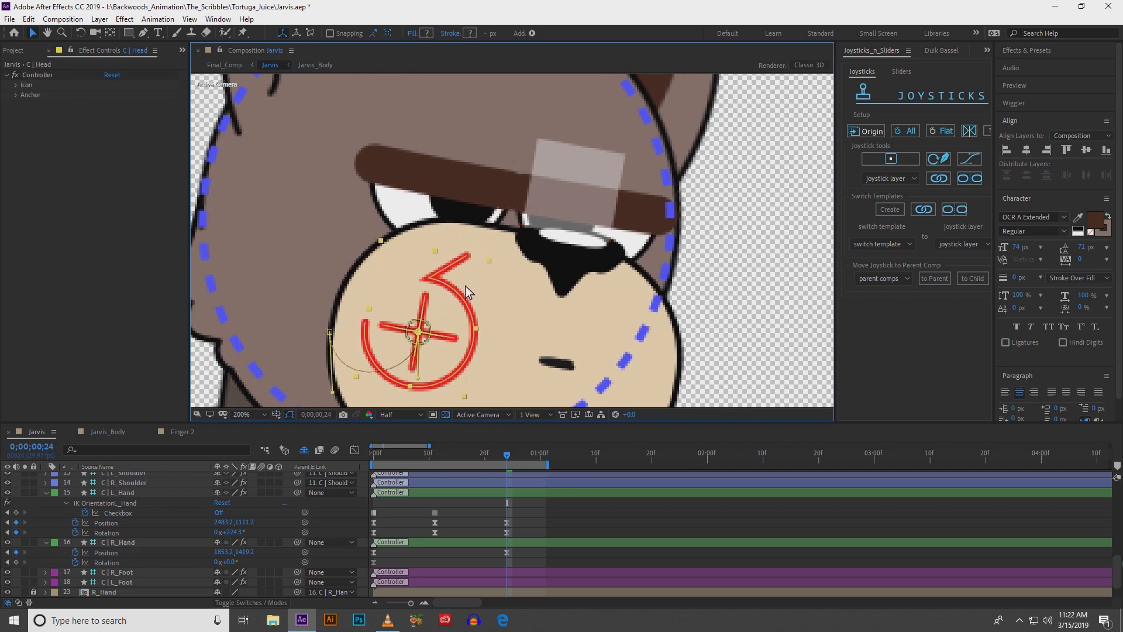
pyautogui.click(594, 193)
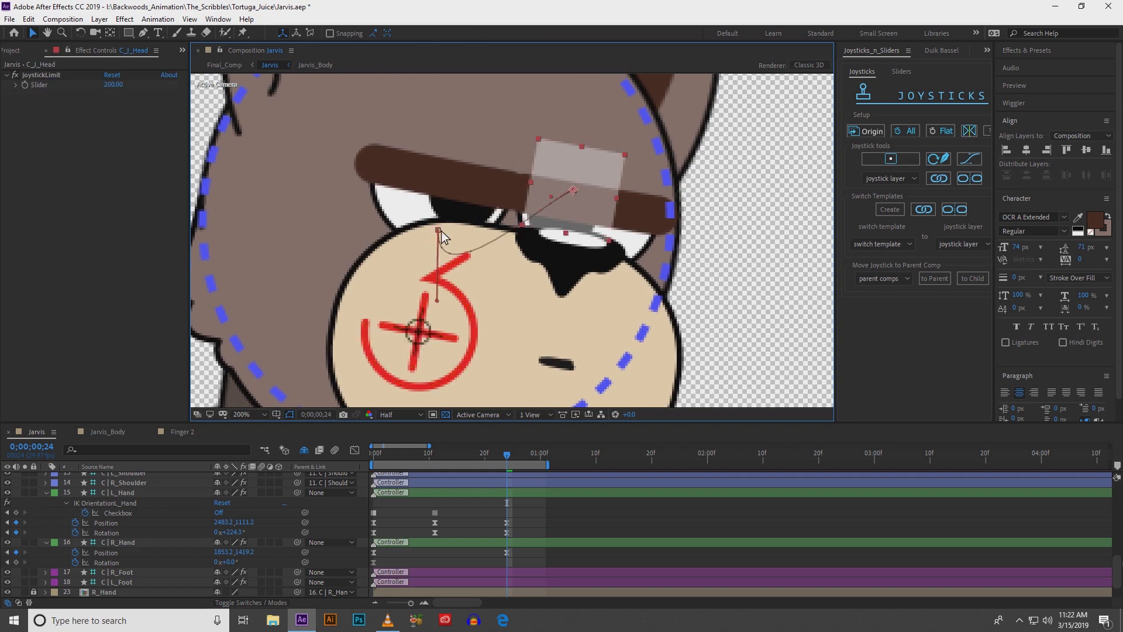
pyautogui.moveTo(437, 294); pyautogui.dragTo(402, 391)
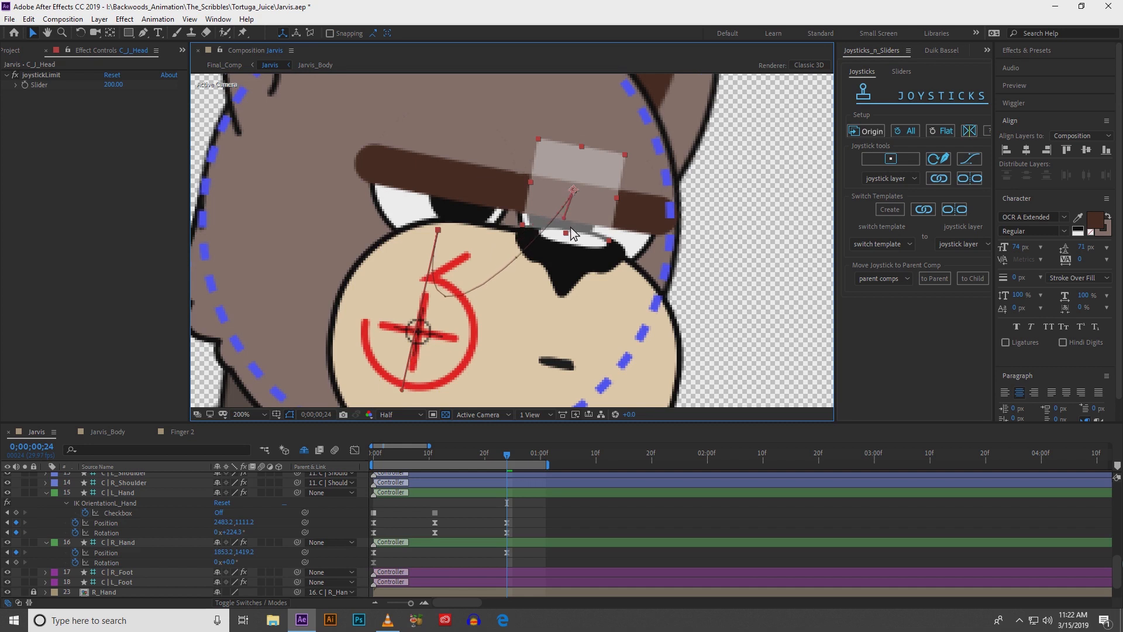
pyautogui.press(',')
pyautogui.moveTo(457, 317); pyautogui.dragTo(450, 336)
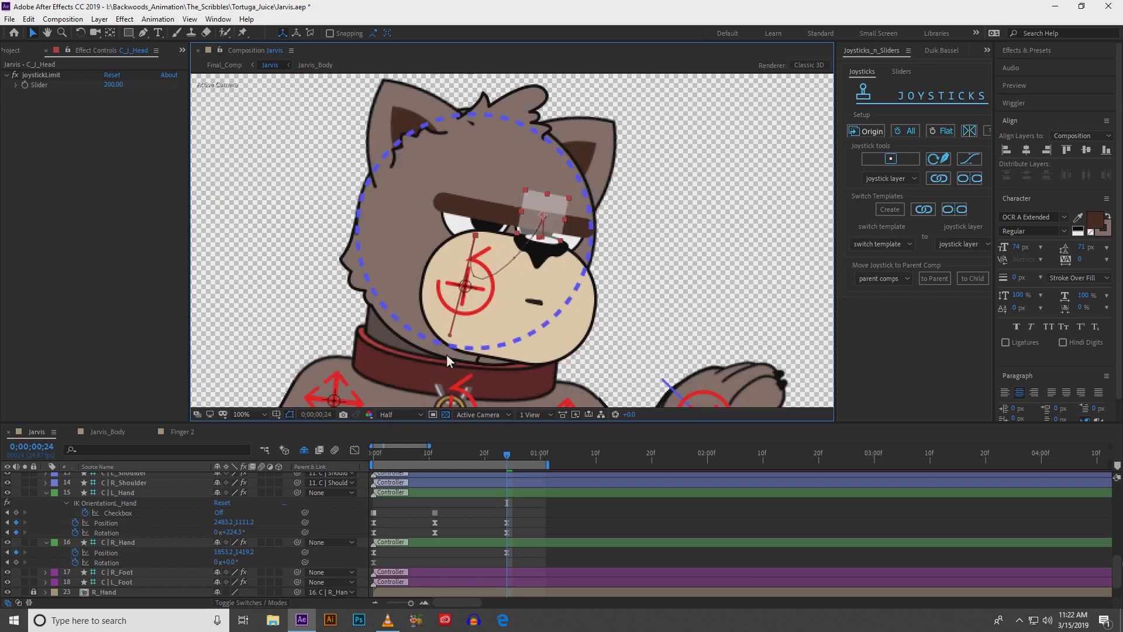
# - Deselect the head joystick and play back the arced movement with the whole upper body in view
pyautogui.click(419, 511)
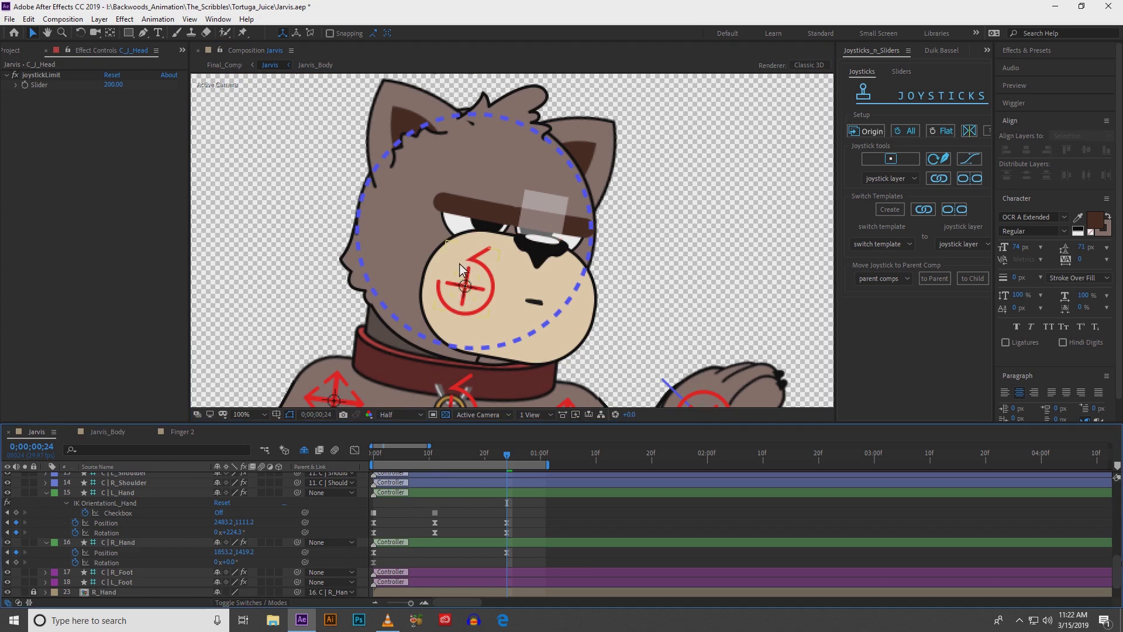
pyautogui.scroll(-1, 460, 275)
pyautogui.moveTo(464, 316); pyautogui.dragTo(458, 254)
pyautogui.press('space')
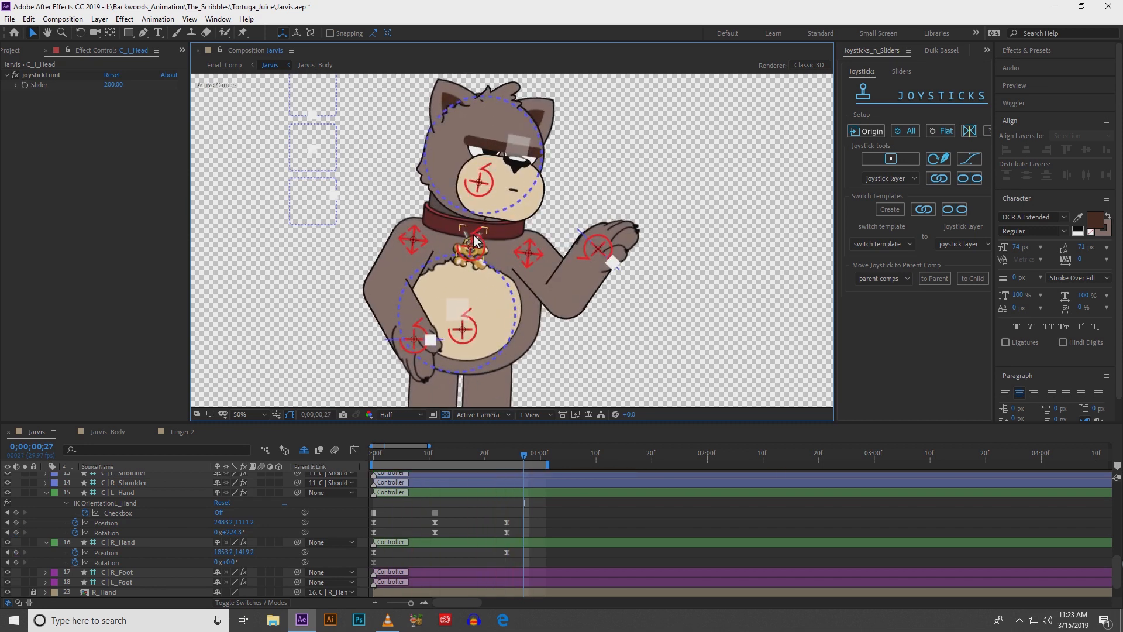
# - Widen the visible timeline range and move C_J_Head's final Position keyframe to about 0;00;00;29
pyautogui.moveTo(423, 447); pyautogui.dragTo(448, 448)
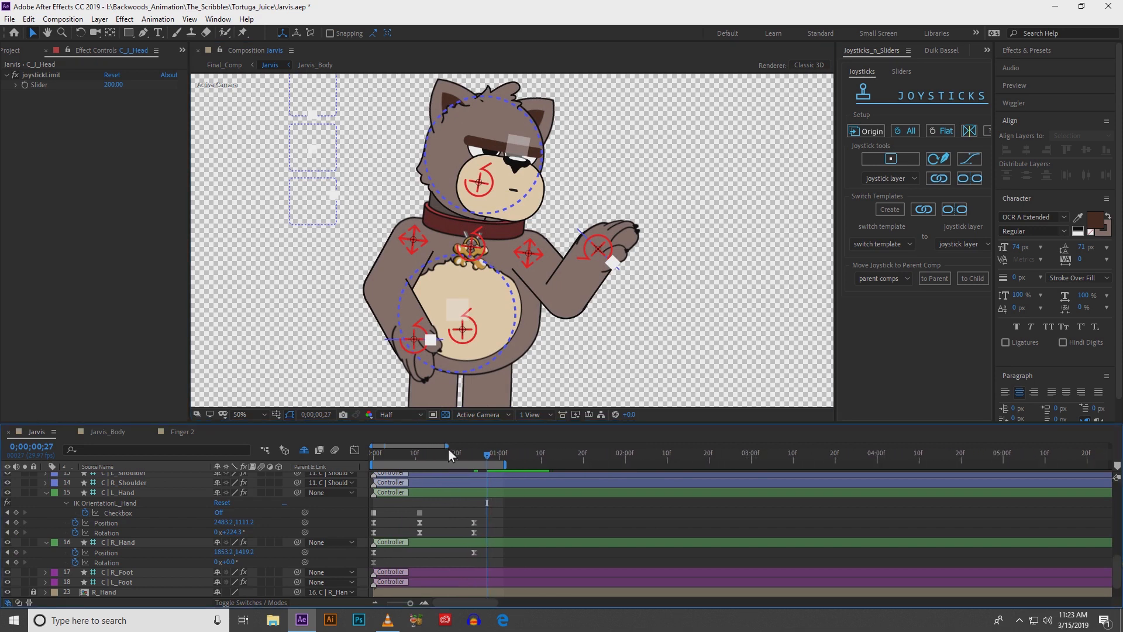
pyautogui.scroll(5, 455, 503)
pyautogui.scroll(3, 462, 519)
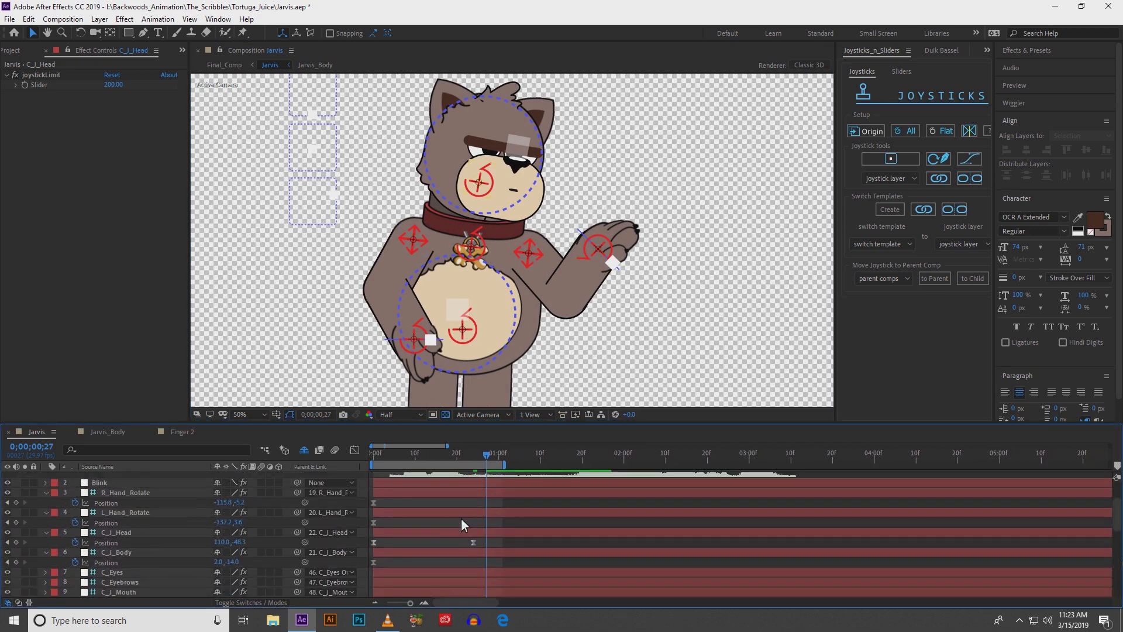
pyautogui.moveTo(481, 544); pyautogui.dragTo(497, 545)
# - Shift C | Shoulders' Position and Rotation keyframes one frame later and C | Head's Position and Rotation keyframes two frames later
pyautogui.scroll(-3, 441, 545)
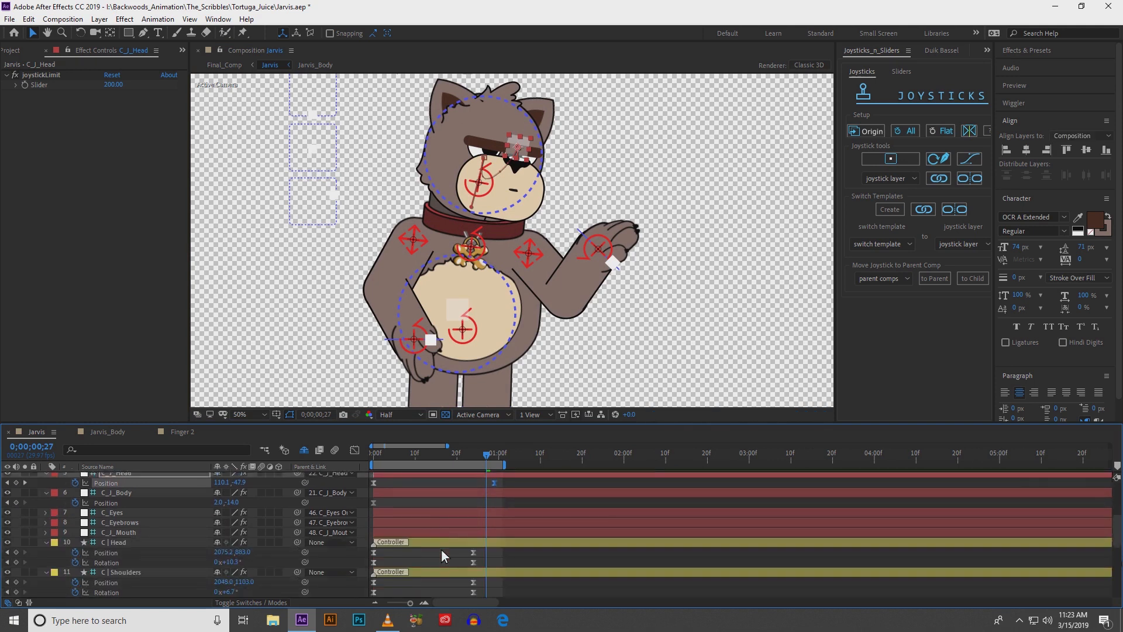
pyautogui.click(419, 515)
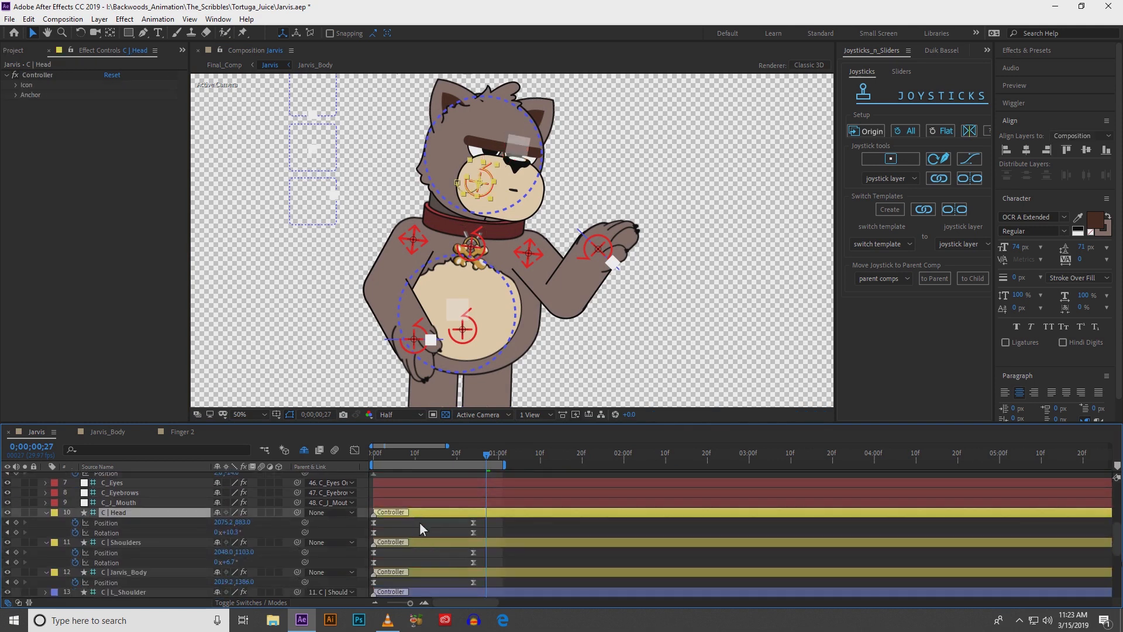
pyautogui.click(412, 575)
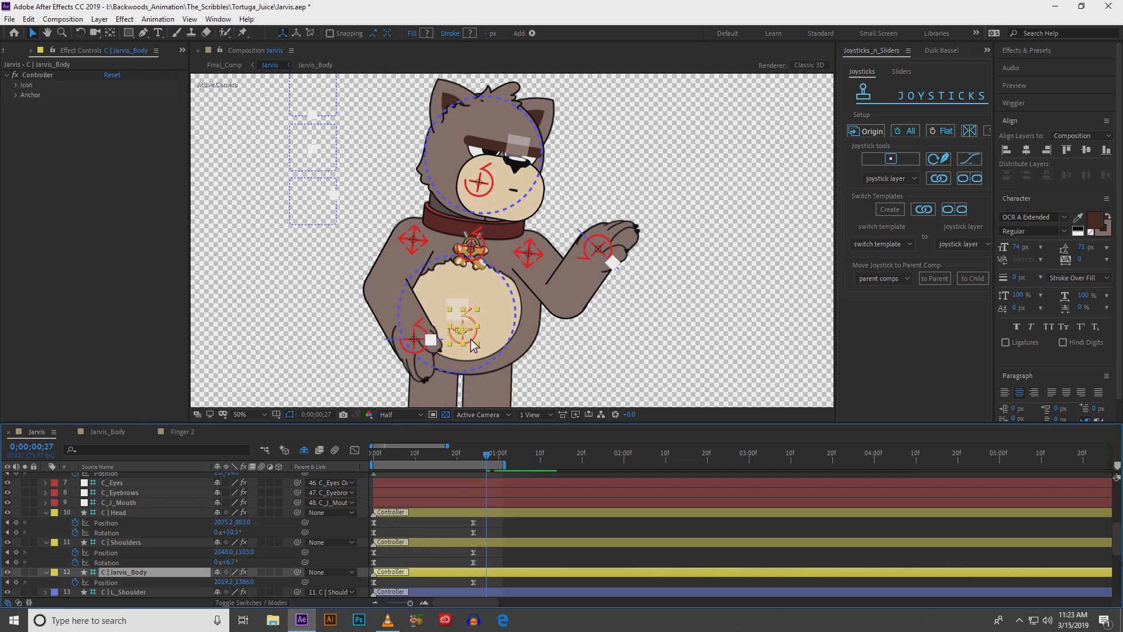
pyautogui.moveTo(482, 552); pyautogui.dragTo(459, 563)
pyautogui.moveTo(378, 577); pyautogui.dragTo(379, 566)
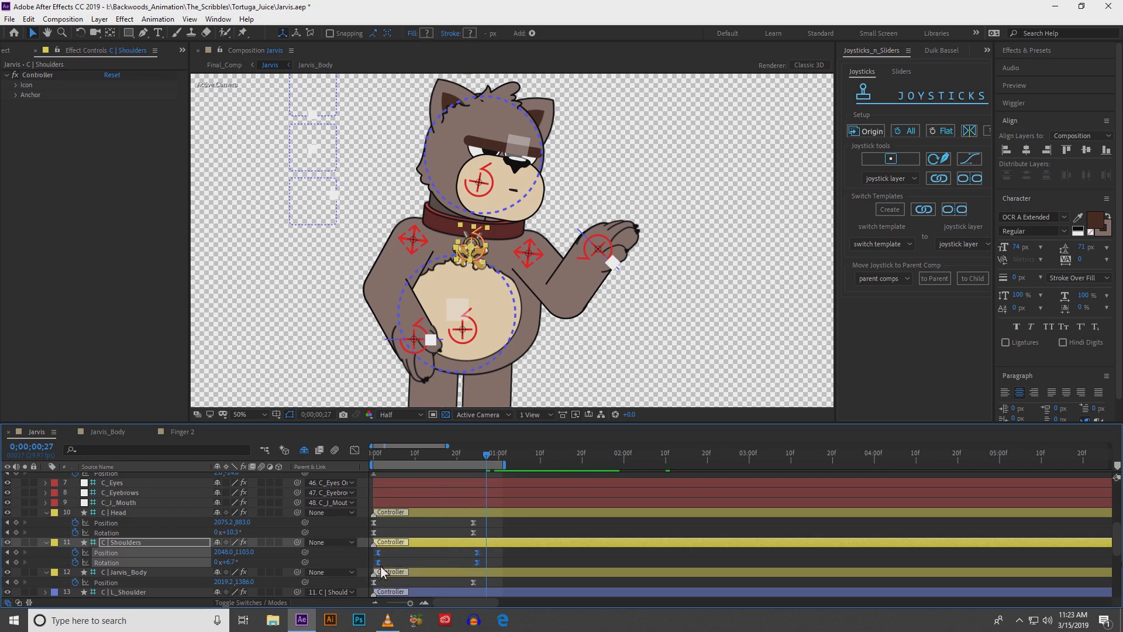
pyautogui.moveTo(493, 522); pyautogui.dragTo(388, 536)
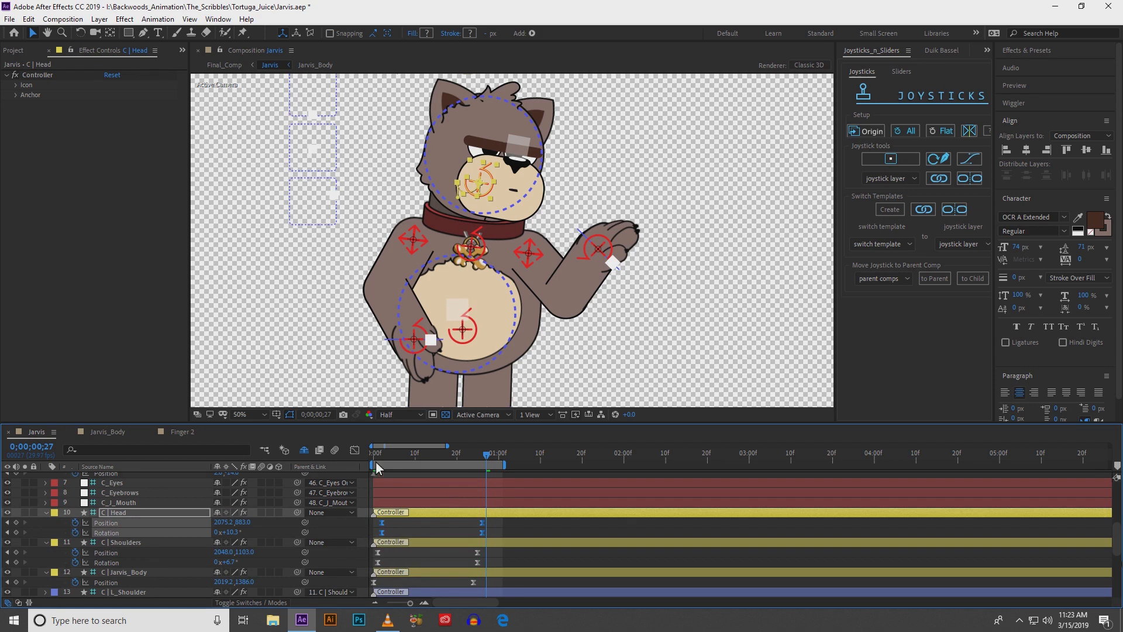
# - Shift both of C_J_Head's Position keyframes two frames later so the head turn starts at 0;00;00;02
pyautogui.moveTo(378, 451); pyautogui.dragTo(388, 454)
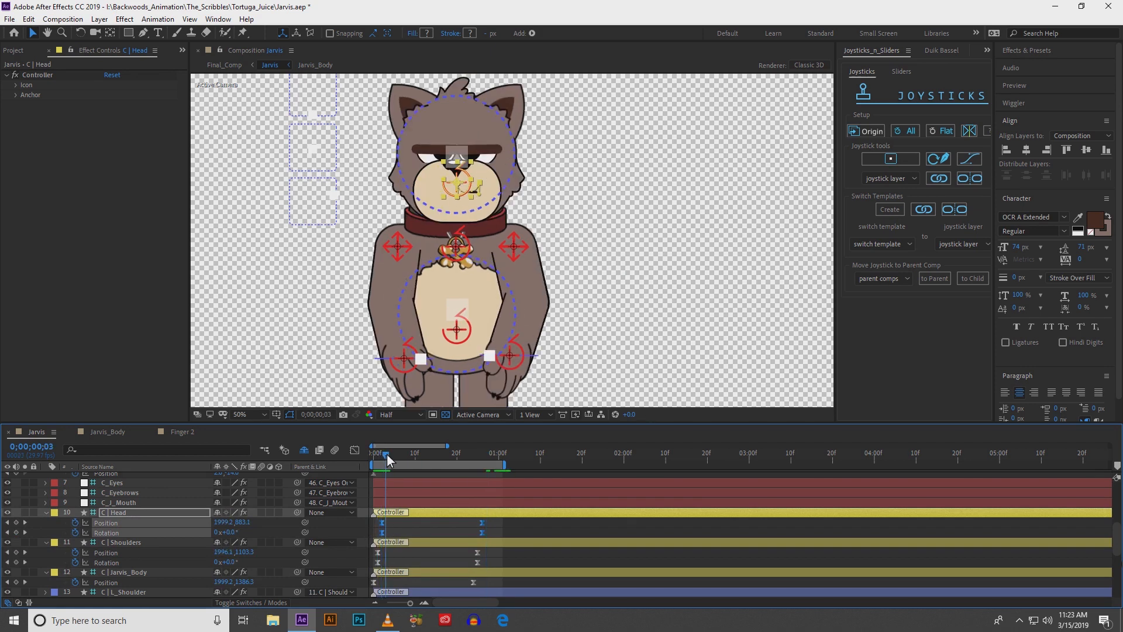
pyautogui.scroll(2, 392, 496)
pyautogui.click(122, 513)
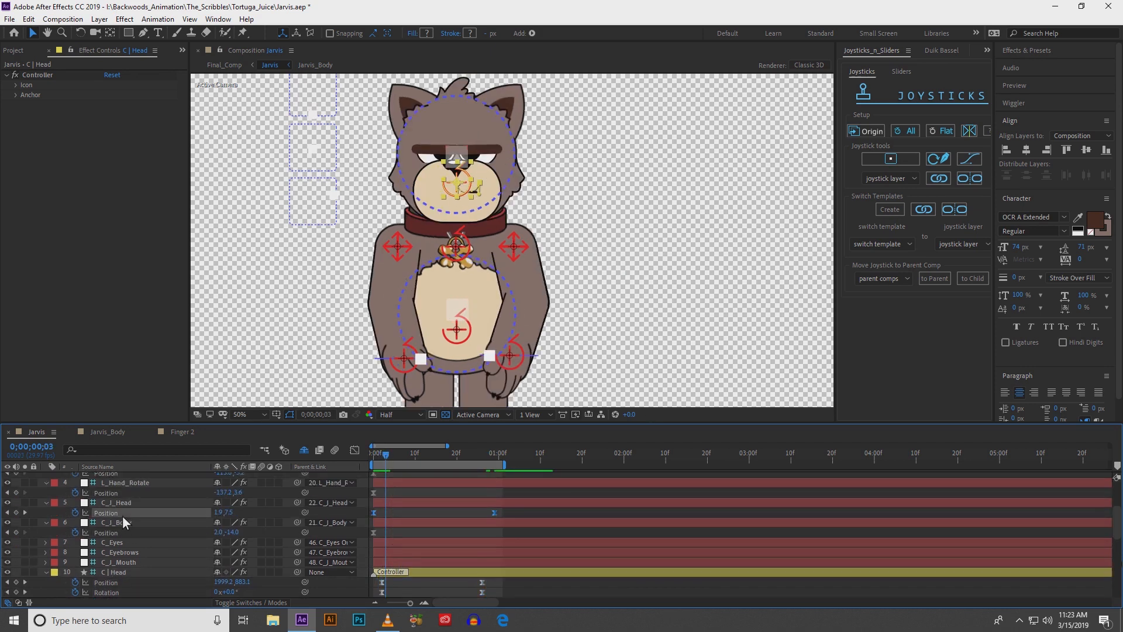
pyautogui.moveTo(375, 514); pyautogui.dragTo(381, 515)
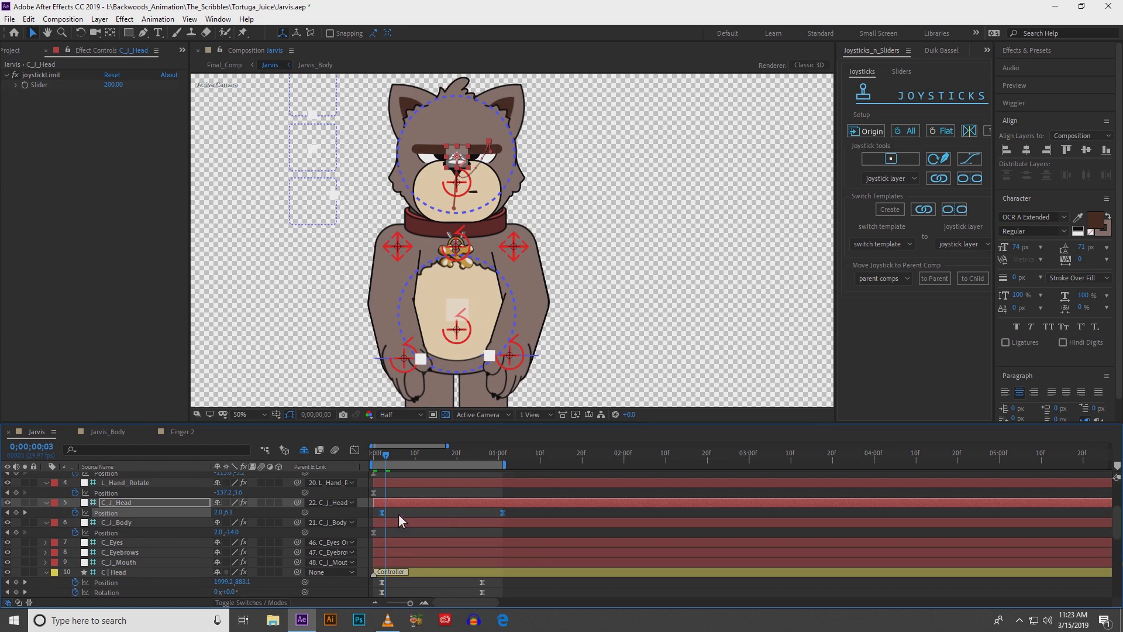
pyautogui.click(401, 513)
# - Delay the Rotation keyframes of C | Shoulders and C | Head by one more frame than their Position keyframes
pyautogui.scroll(-2, 401, 514)
pyautogui.scroll(-1, 401, 514)
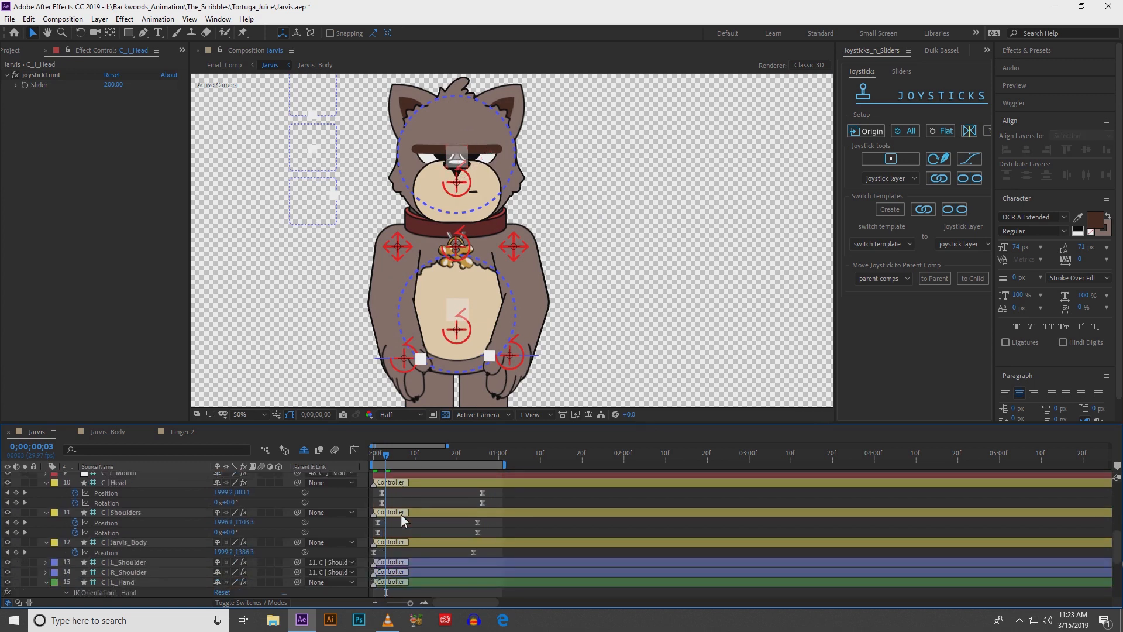
pyautogui.click(398, 513)
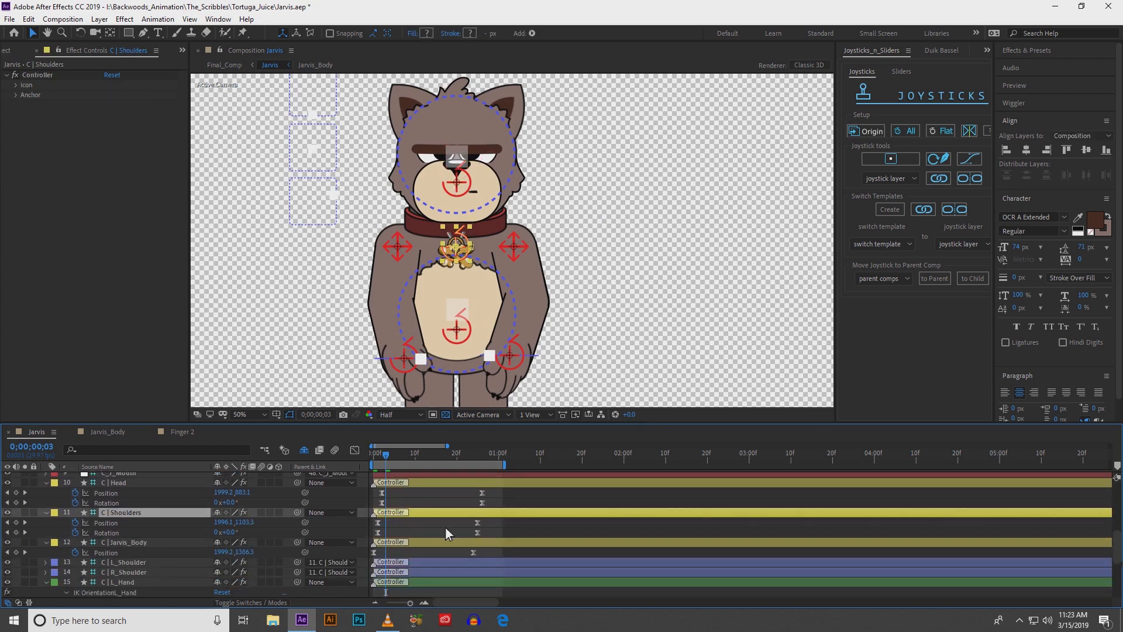
pyautogui.moveTo(483, 534); pyautogui.dragTo(377, 537)
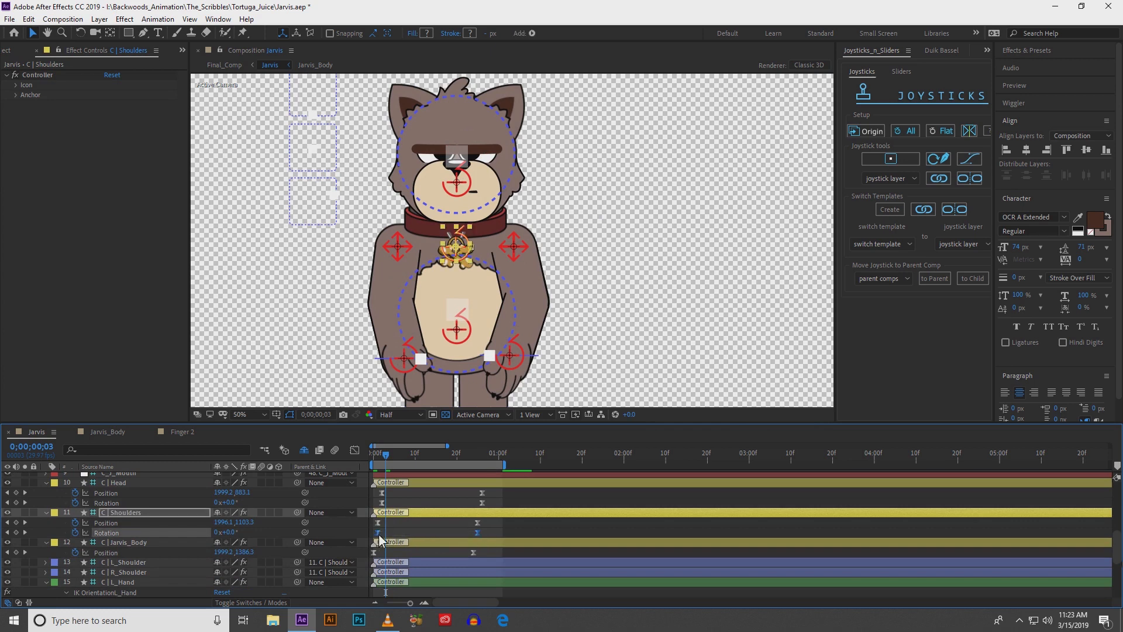
pyautogui.moveTo(489, 504); pyautogui.dragTo(383, 513)
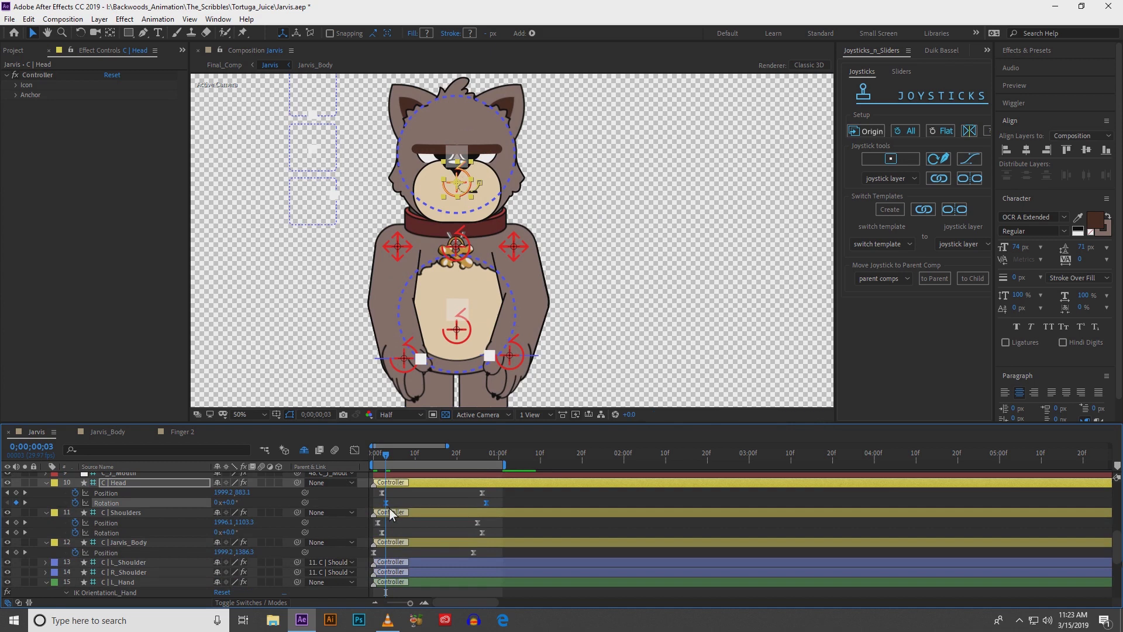
# - Review the overlapping body, shoulder and head motion by scrubbing from 0;00;00;11 to 0;00;00;20 and playing the animation
pyautogui.scroll(-1, 392, 529)
pyautogui.scroll(-1, 393, 550)
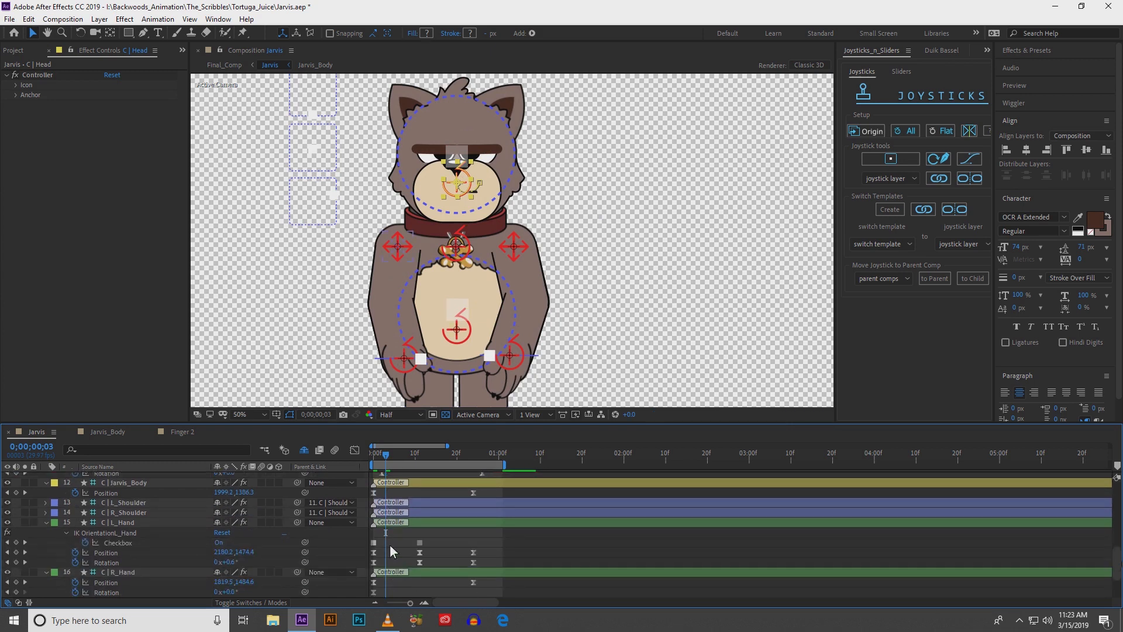
pyautogui.moveTo(397, 458); pyautogui.dragTo(420, 460)
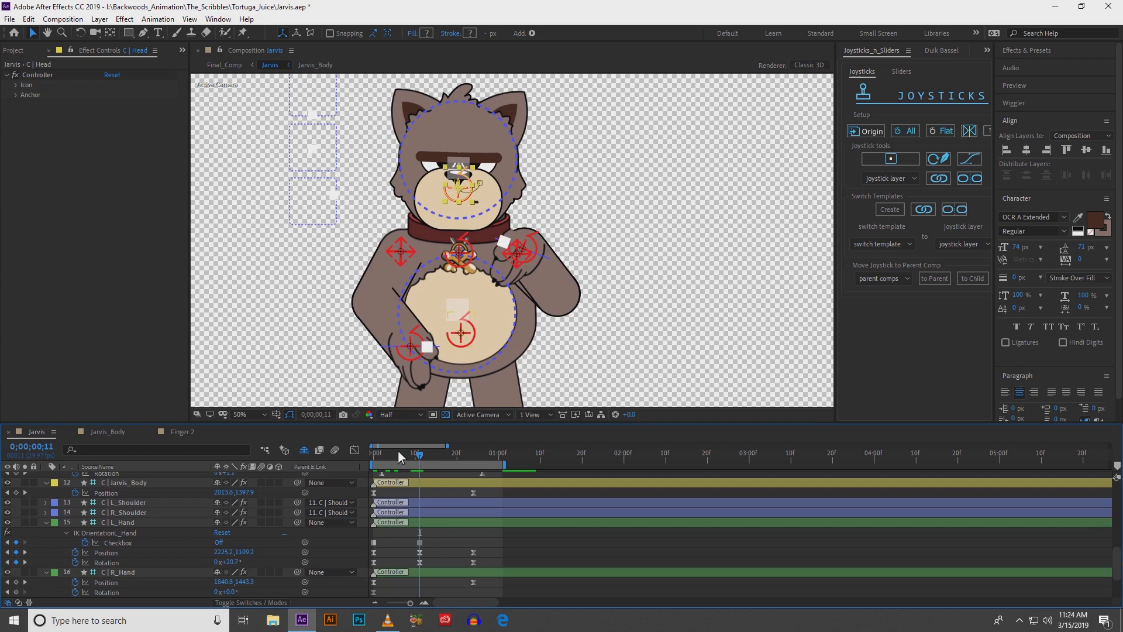
pyautogui.moveTo(412, 457); pyautogui.dragTo(456, 461)
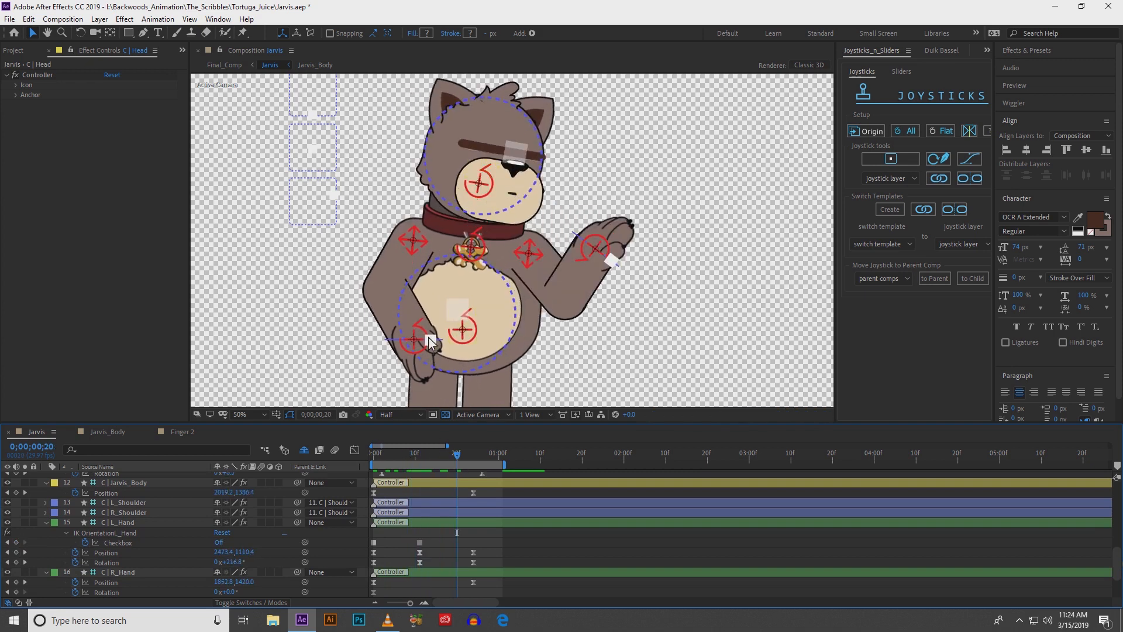
pyautogui.press('space')
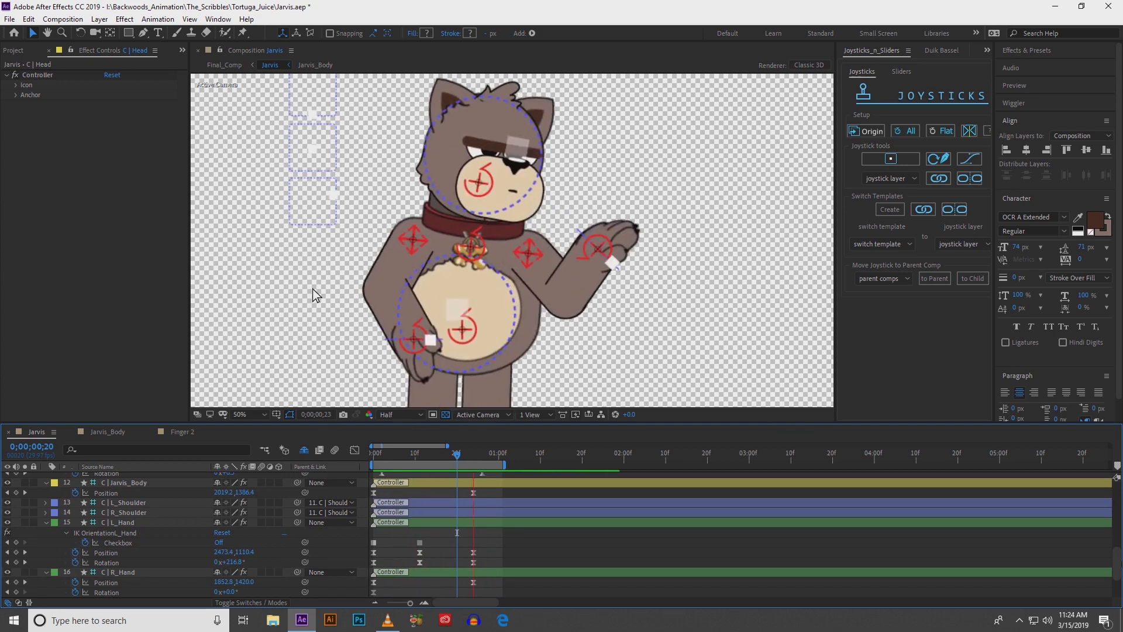
# - Sharpen the ease between C | R_Hand's two Position keyframes in the speed graph
pyautogui.press('space')
pyautogui.click(404, 358)
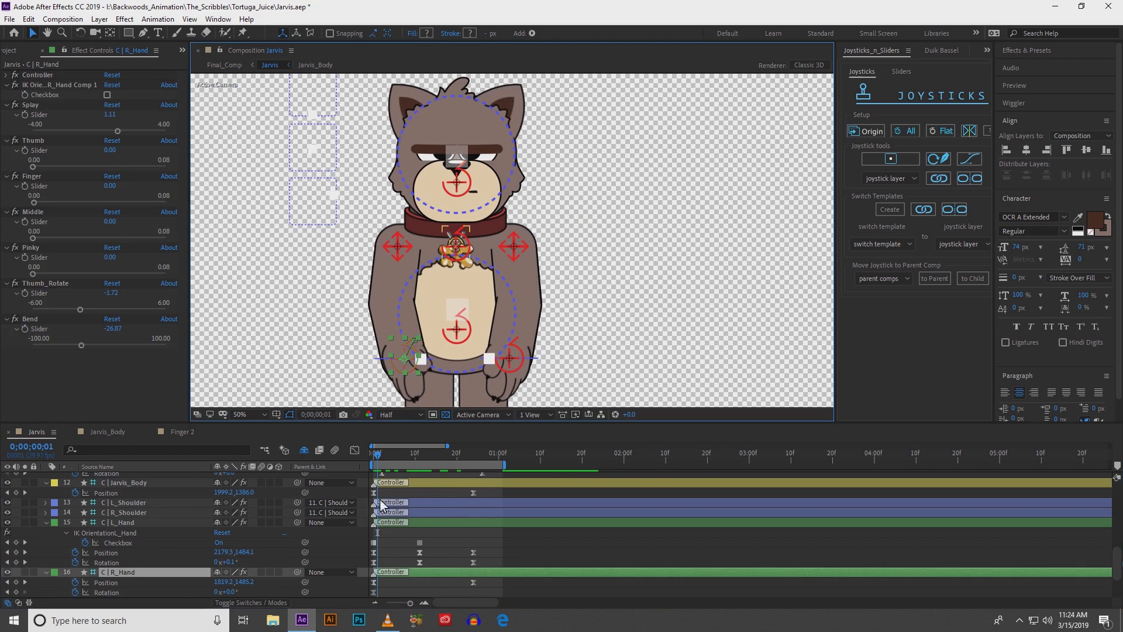
pyautogui.scroll(-2, 310, 553)
pyautogui.moveTo(480, 552); pyautogui.dragTo(359, 571)
pyautogui.click(355, 450)
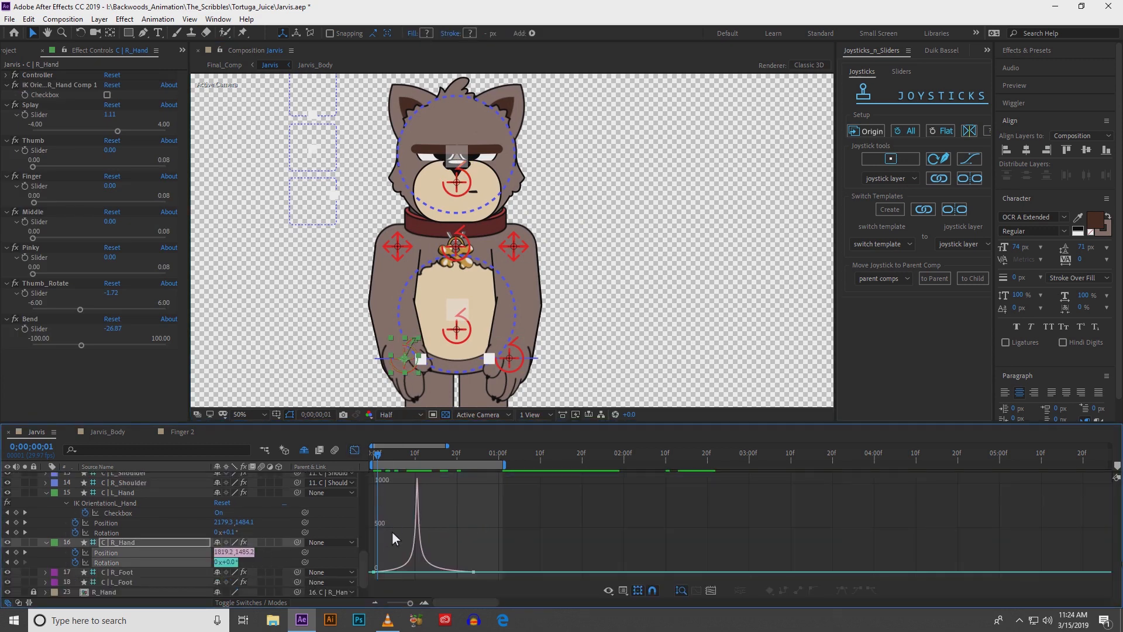
pyautogui.scroll(-2, 367, 590)
pyautogui.moveTo(365, 579); pyautogui.dragTo(402, 571)
pyautogui.moveTo(481, 552); pyautogui.dragTo(431, 570)
pyautogui.click(354, 450)
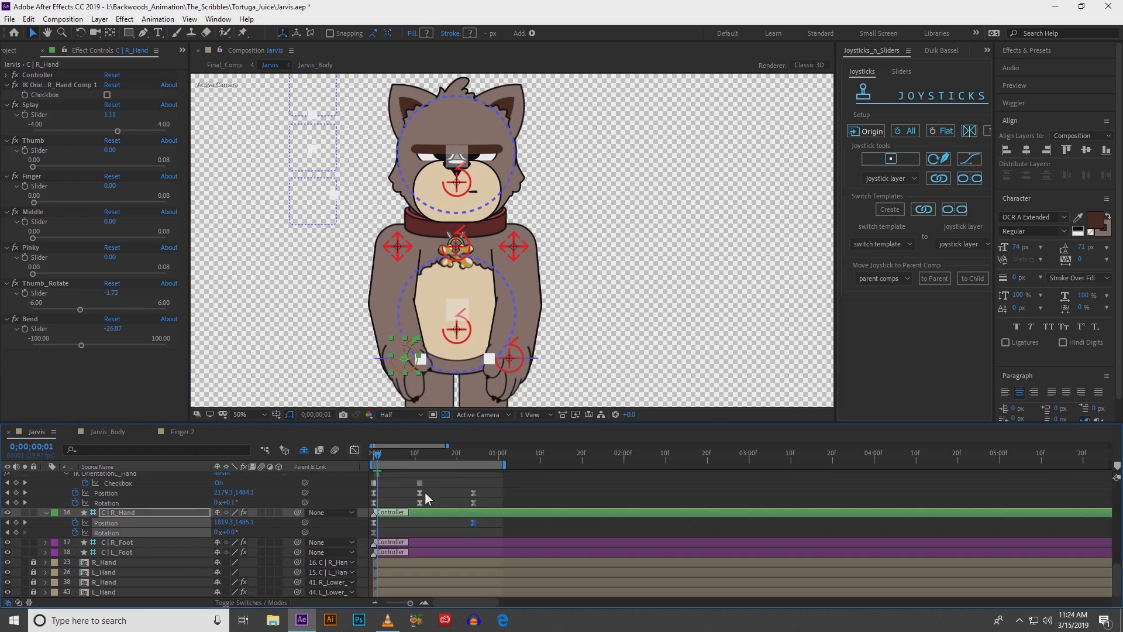
# - Shift C | R_Hand's last Position keyframe about five frames later and play the animation
pyautogui.moveTo(491, 522); pyautogui.dragTo(497, 522)
pyautogui.scroll(4, 437, 482)
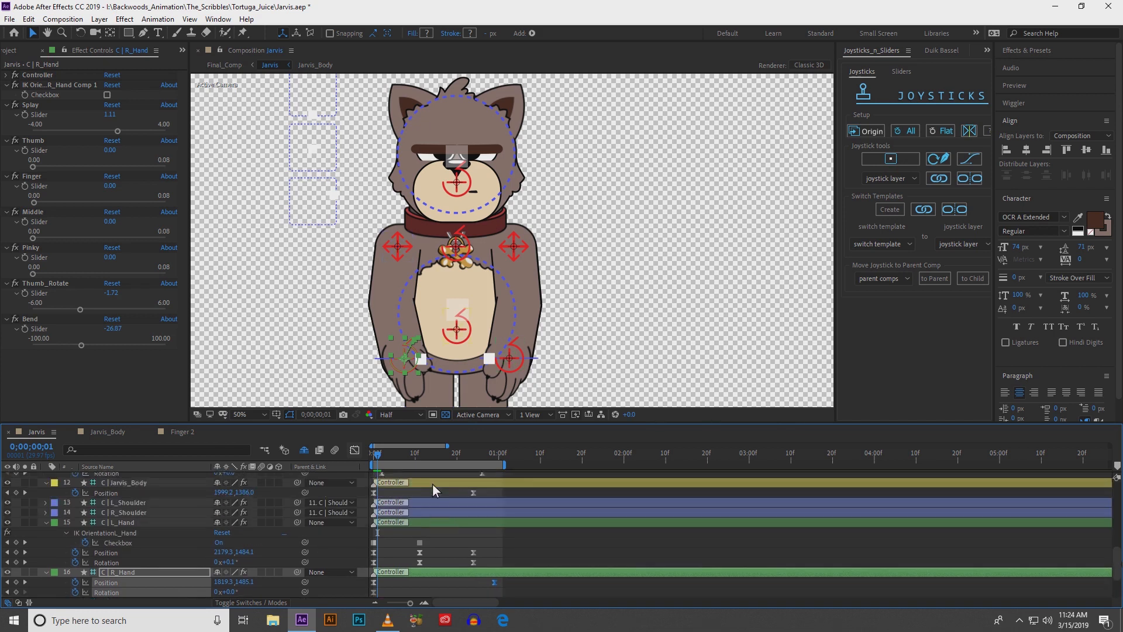
pyautogui.press('space')
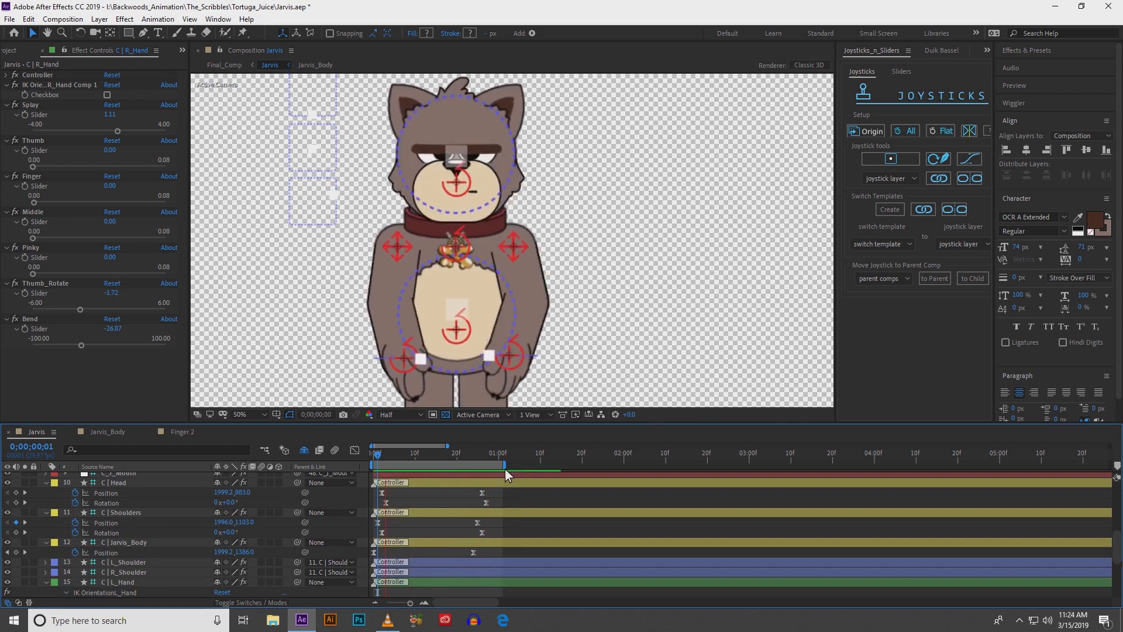
pyautogui.press('space')
# - Turn the torso by keyframing C_J_Body's Position at about 30, -42 at 0;00;01;01
pyautogui.click(460, 311)
pyautogui.scroll(5, 387, 489)
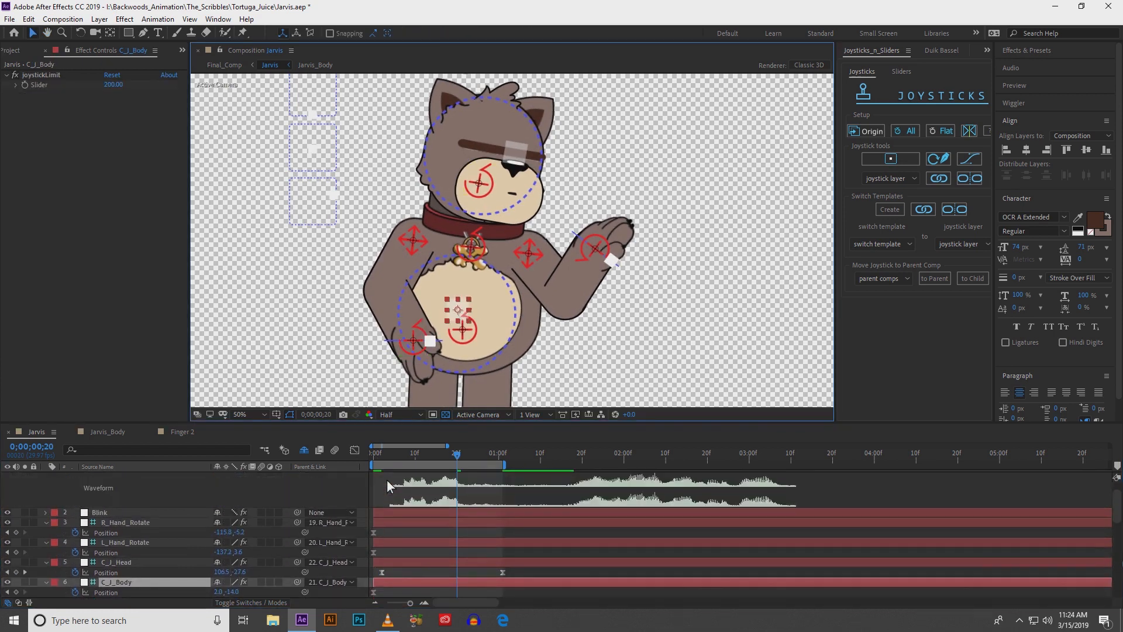
pyautogui.scroll(-1, 387, 486)
pyautogui.click(499, 459)
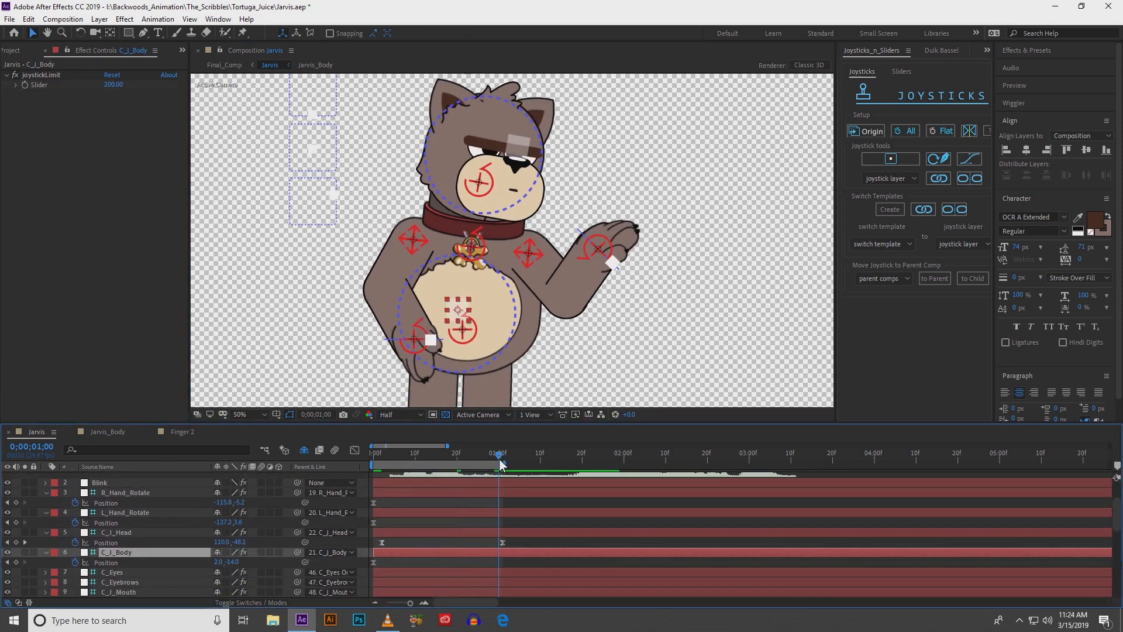
pyautogui.click(503, 461)
pyautogui.moveTo(458, 310); pyautogui.dragTo(466, 310)
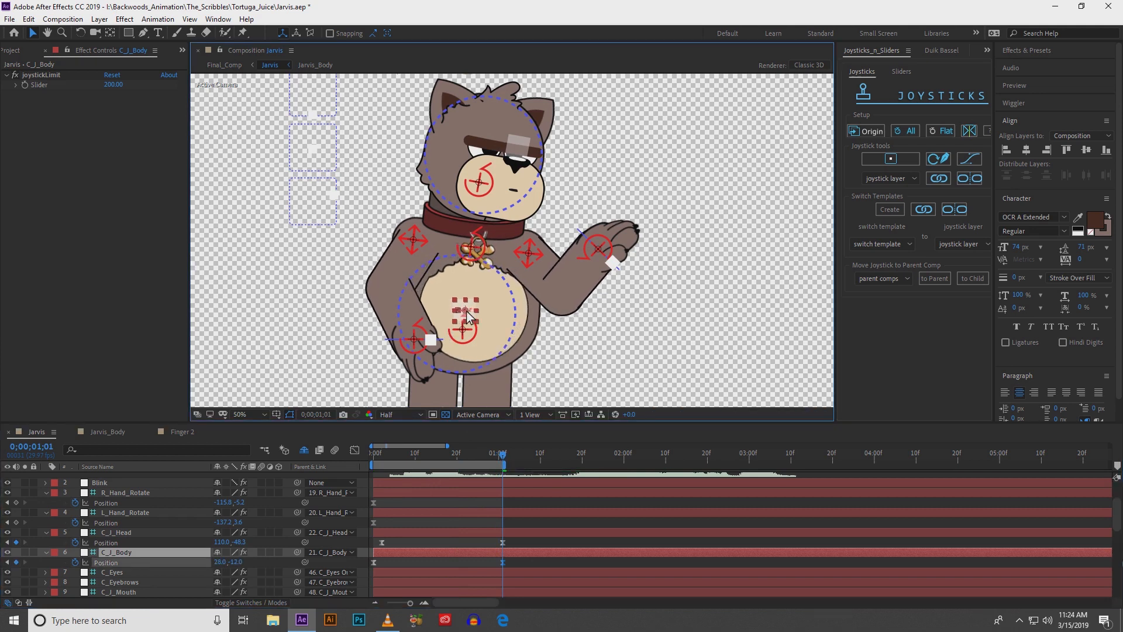
pyautogui.press('Right')
pyautogui.press('Right')
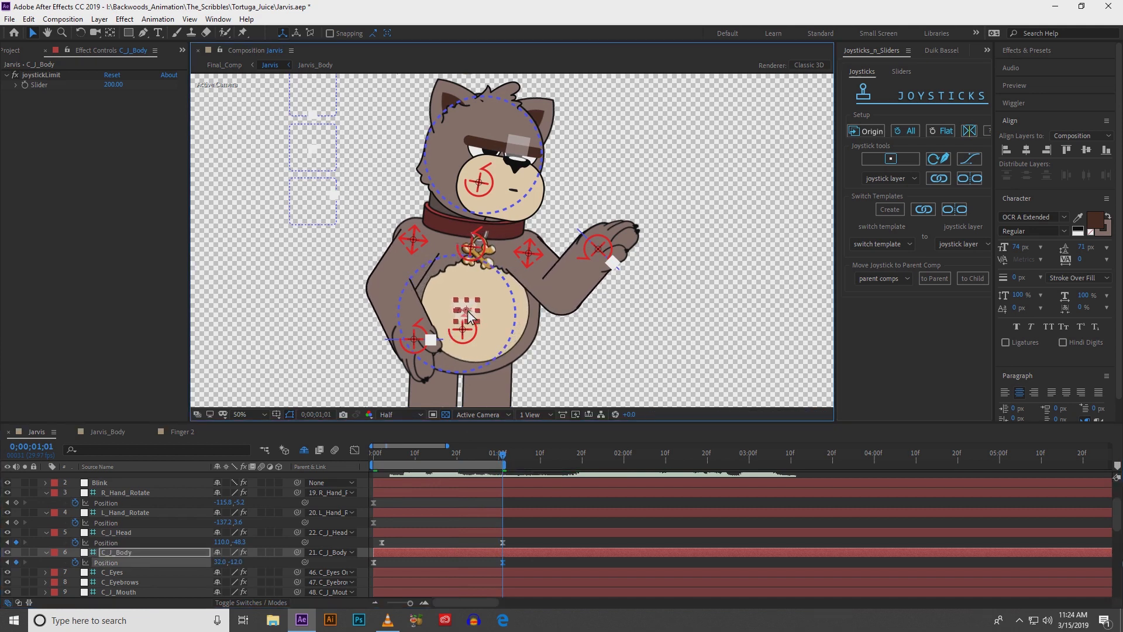
pyautogui.moveTo(468, 306)
pyautogui.mouseDown()
pyautogui.moveTo(468, 324)
pyautogui.moveTo(467, 302)
pyautogui.mouseUp()
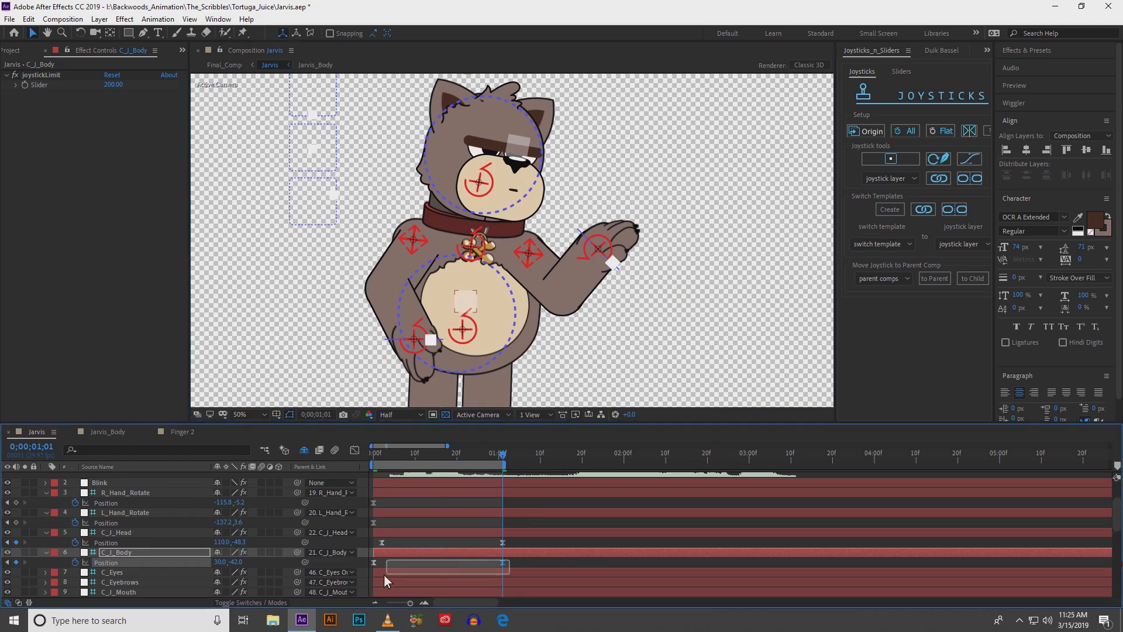
# - Sharpen the speed curve between C_J_Body's Position keyframes and bend its motion path into a downward arc
pyautogui.click(355, 450)
pyautogui.moveTo(525, 553); pyautogui.dragTo(416, 577)
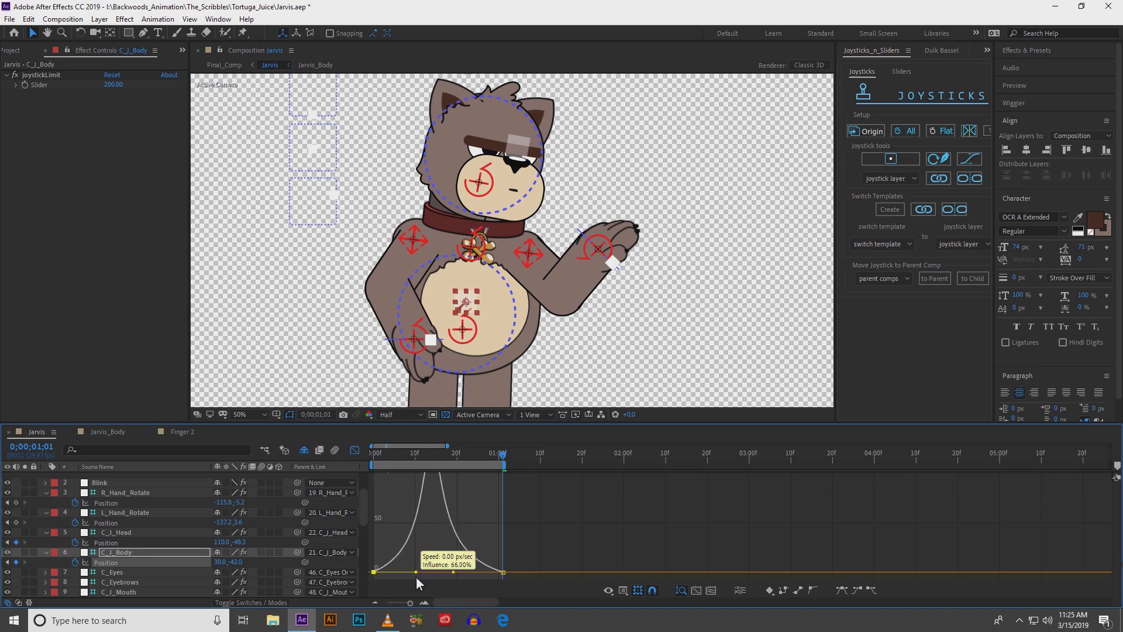
pyautogui.click(358, 449)
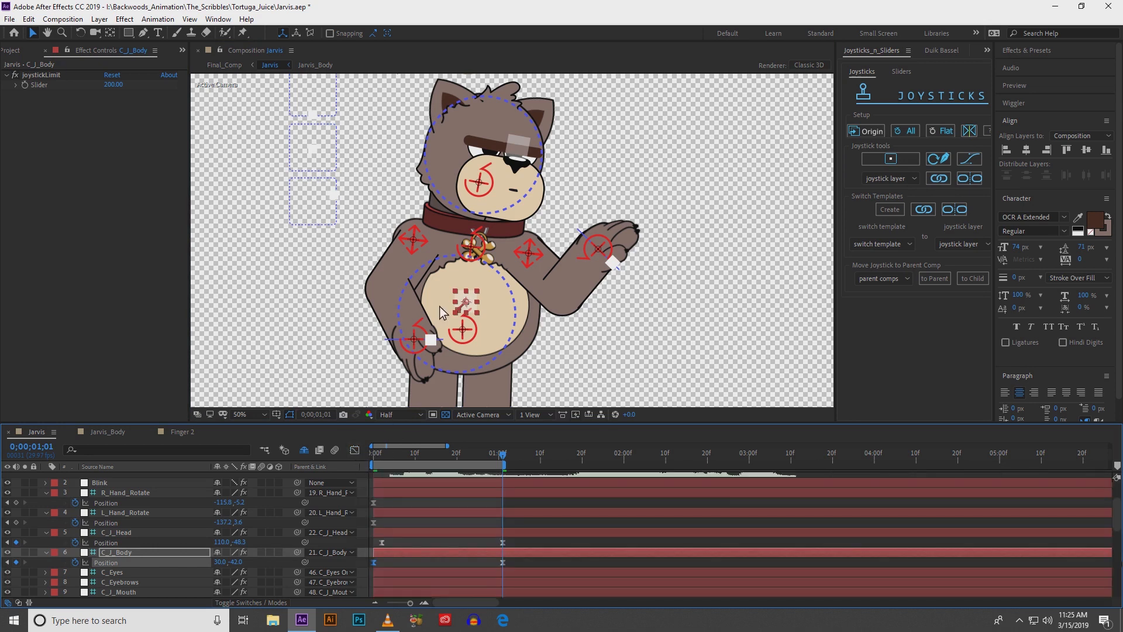
pyautogui.scroll(4, 467, 299)
pyautogui.moveTo(362, 359); pyautogui.dragTo(493, 132)
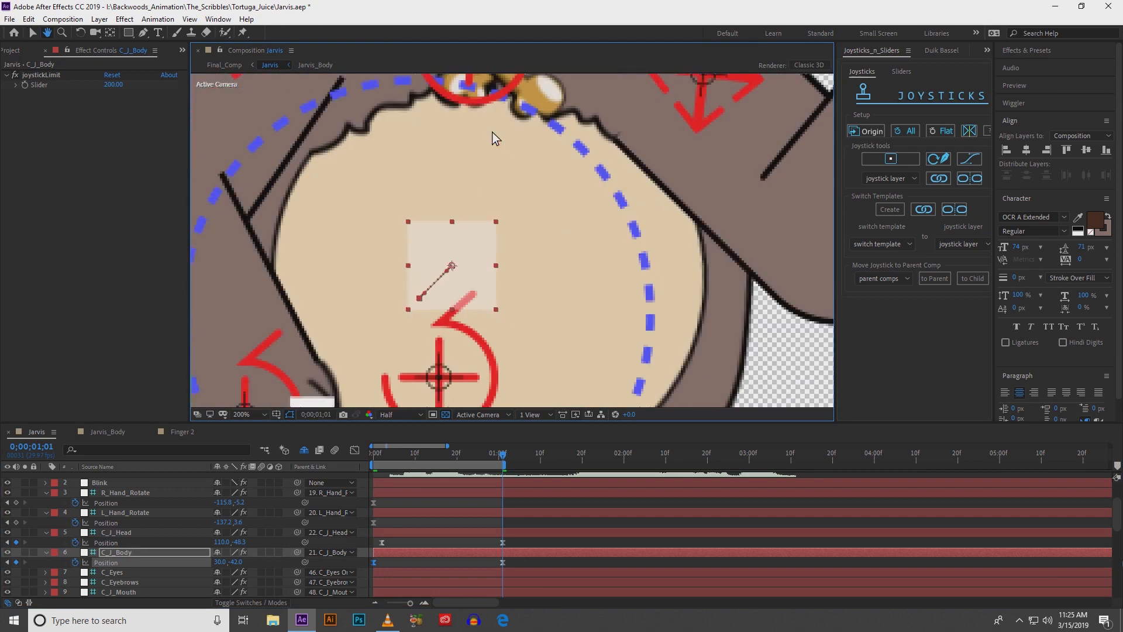
pyautogui.moveTo(440, 304); pyautogui.dragTo(441, 314)
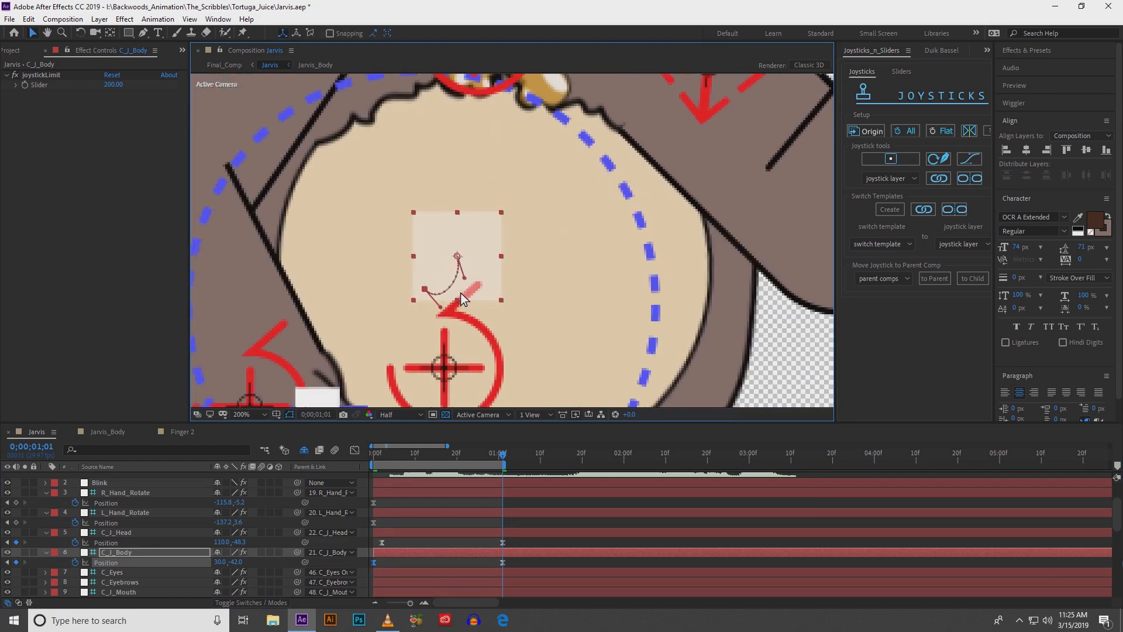
# - Play the animation and scrub from 0;00;00;02 to 0;00;00;18 to examine the body turn and C | L_Hand's swing
pyautogui.scroll(-6, 457, 285)
pyautogui.press('space')
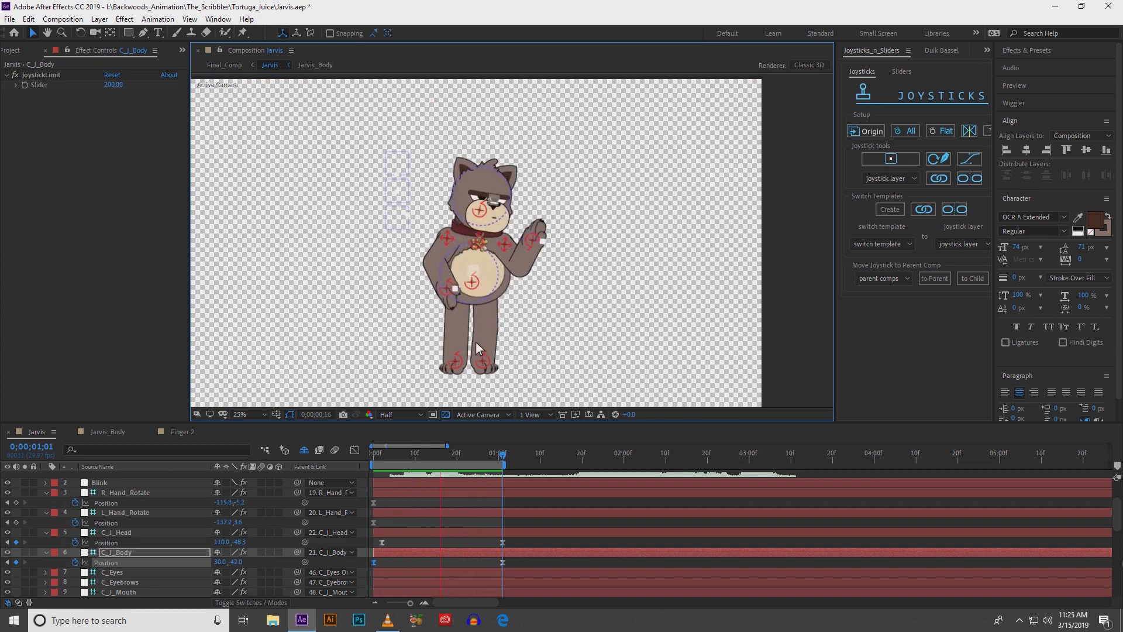
pyautogui.scroll(2, 500, 325)
pyautogui.press('space')
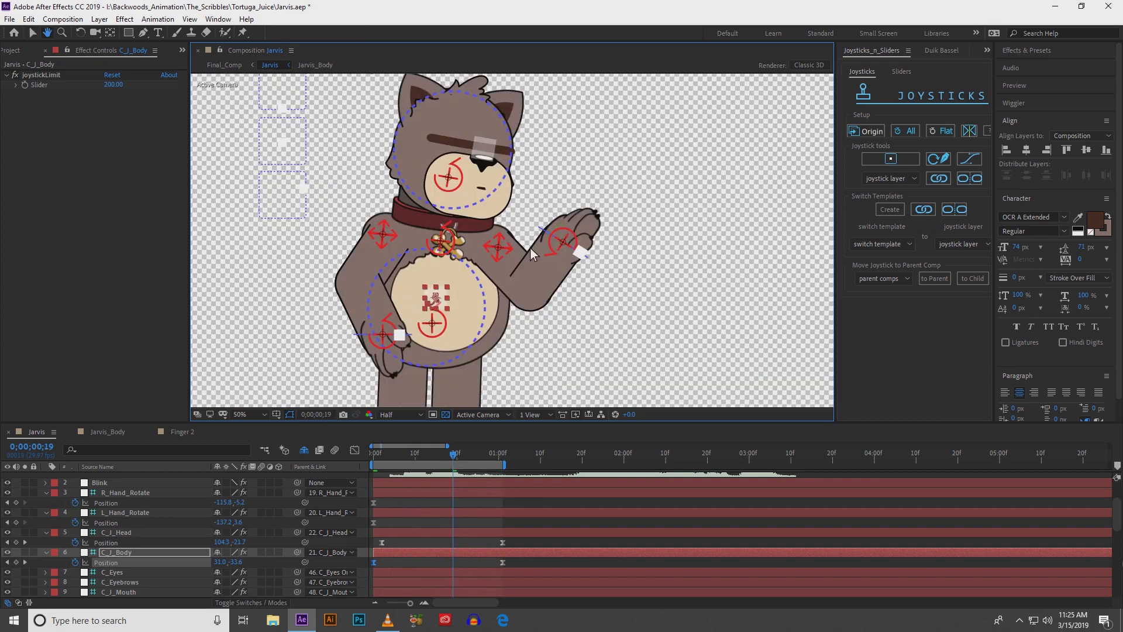
pyautogui.moveTo(518, 274); pyautogui.dragTo(518, 275)
pyautogui.click(560, 244)
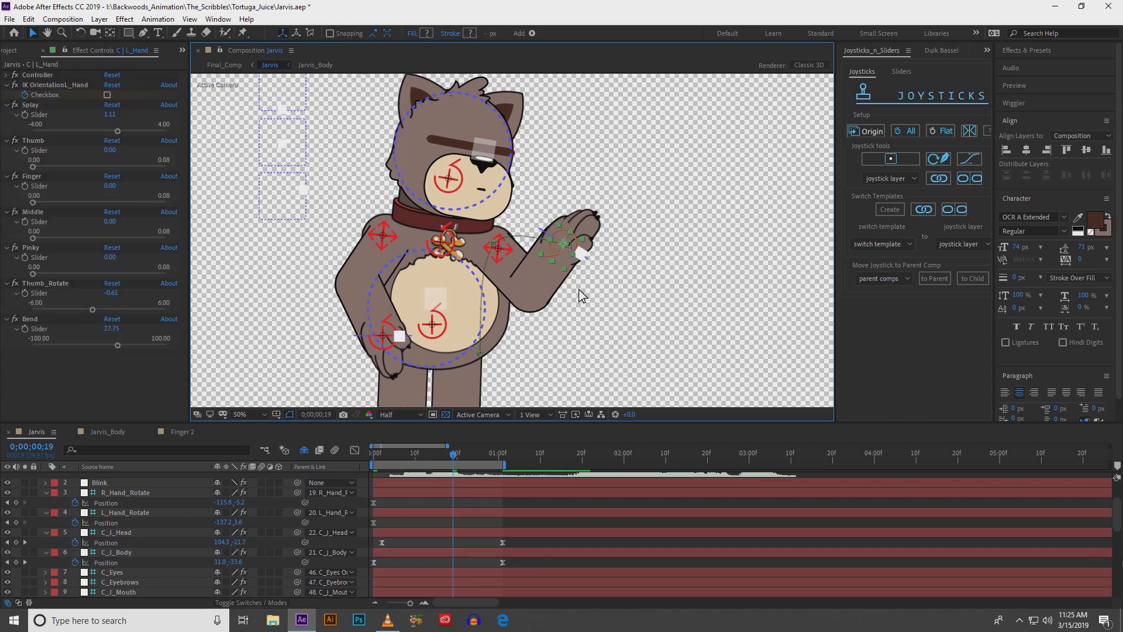
pyautogui.click(391, 454)
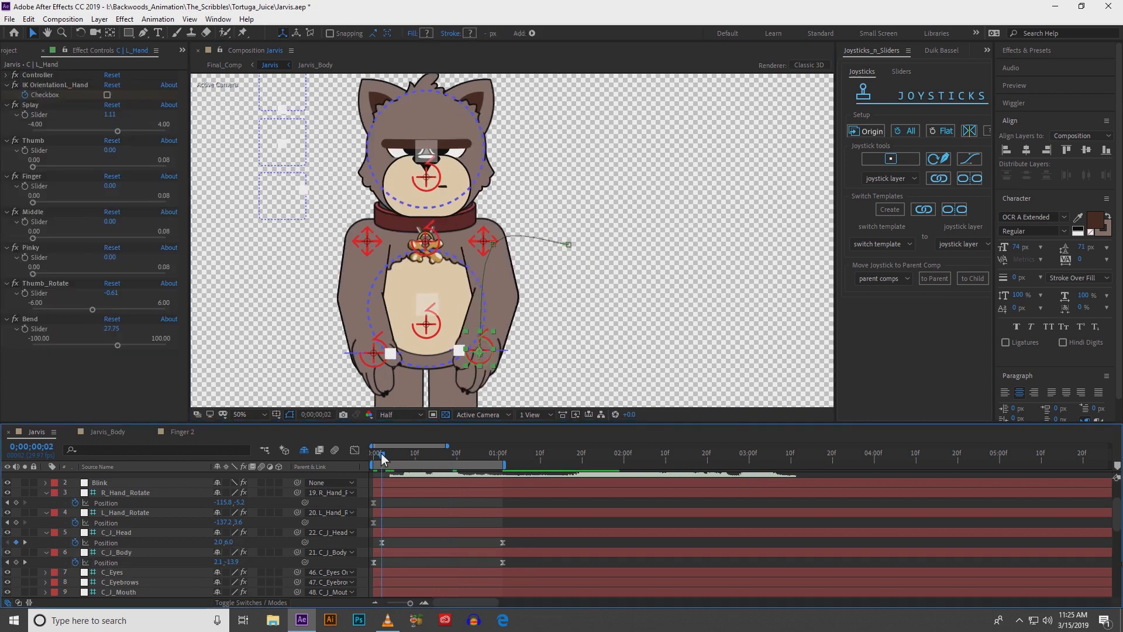
pyautogui.moveTo(392, 458); pyautogui.dragTo(451, 462)
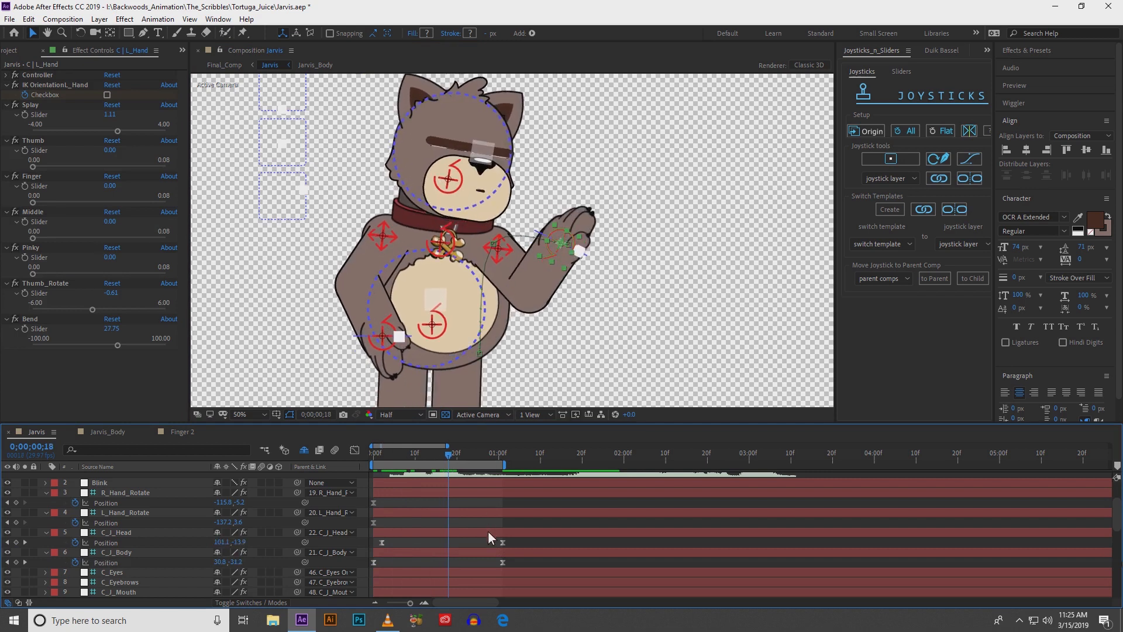
pyautogui.scroll(2, 541, 309)
pyautogui.click(579, 252)
pyautogui.moveTo(643, 262); pyautogui.dragTo(556, 225)
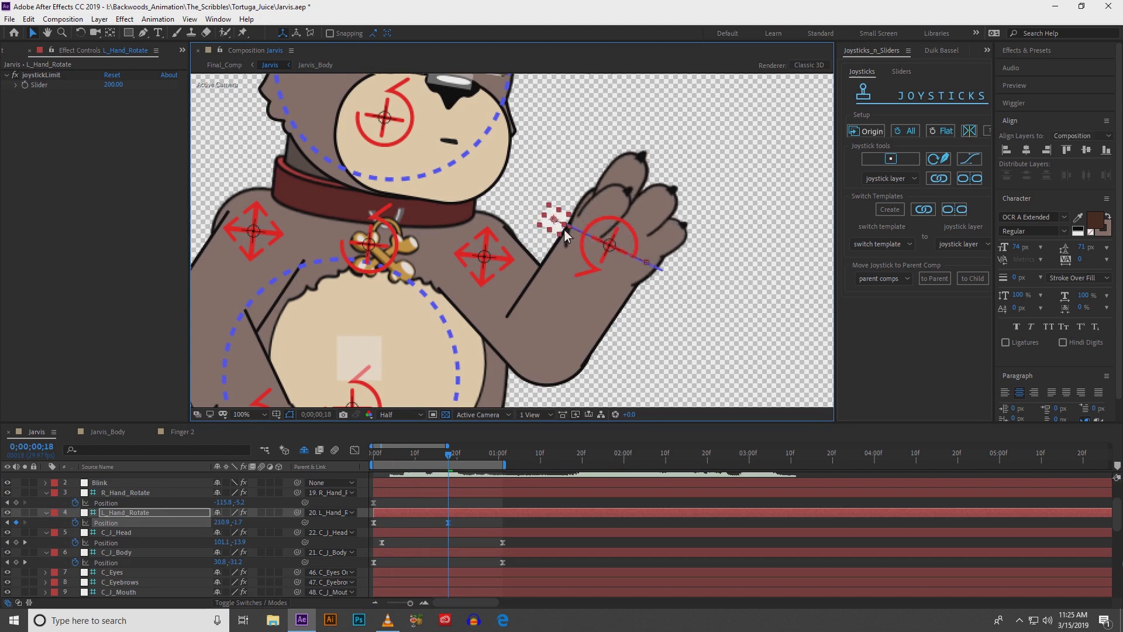
pyautogui.scroll(-1, 564, 229)
pyautogui.hotkey('ctrl', 'z')
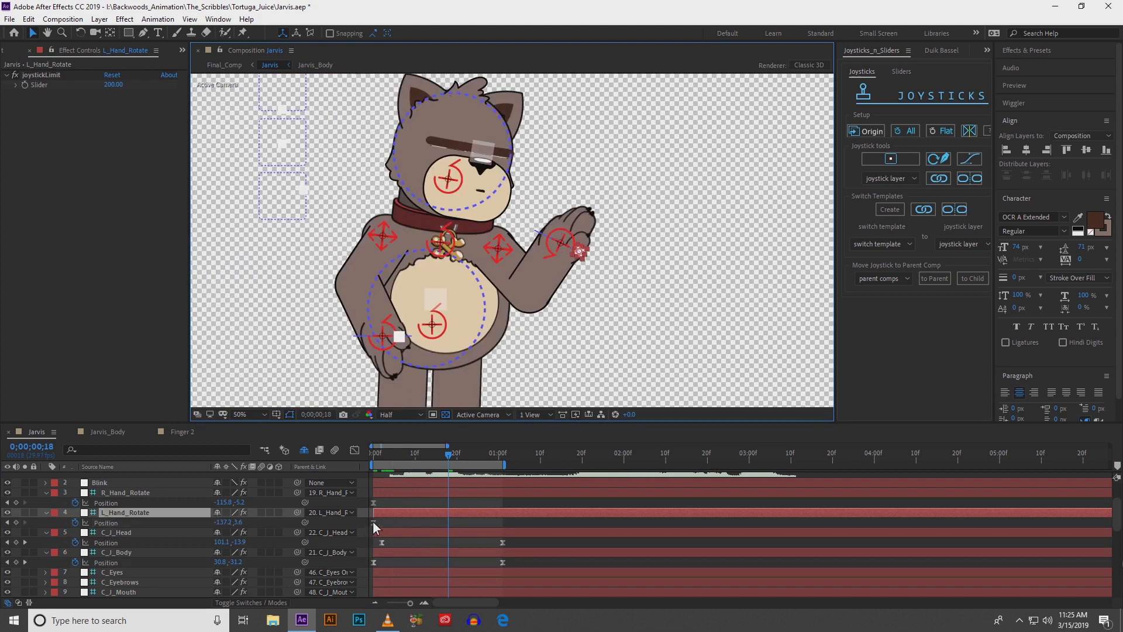
# - Rotate the raised hand by keyframing L_Hand_Rotate's Position at about 196.7, -3.5 at 0;00;01;01
pyautogui.moveTo(491, 459); pyautogui.dragTo(505, 460)
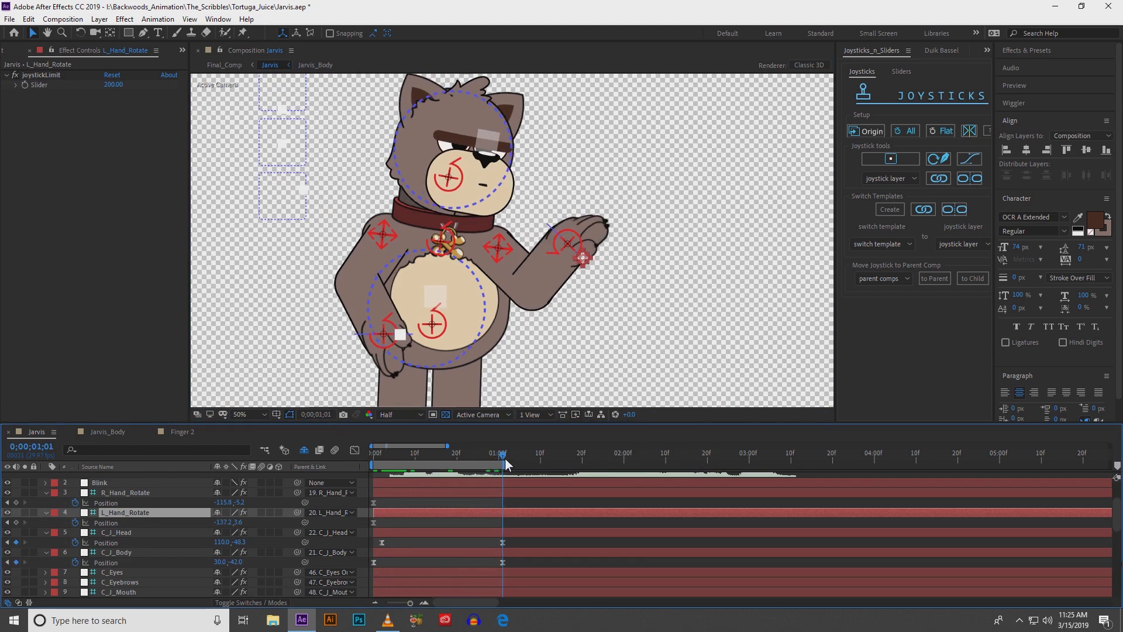
pyautogui.moveTo(583, 262); pyautogui.dragTo(550, 227)
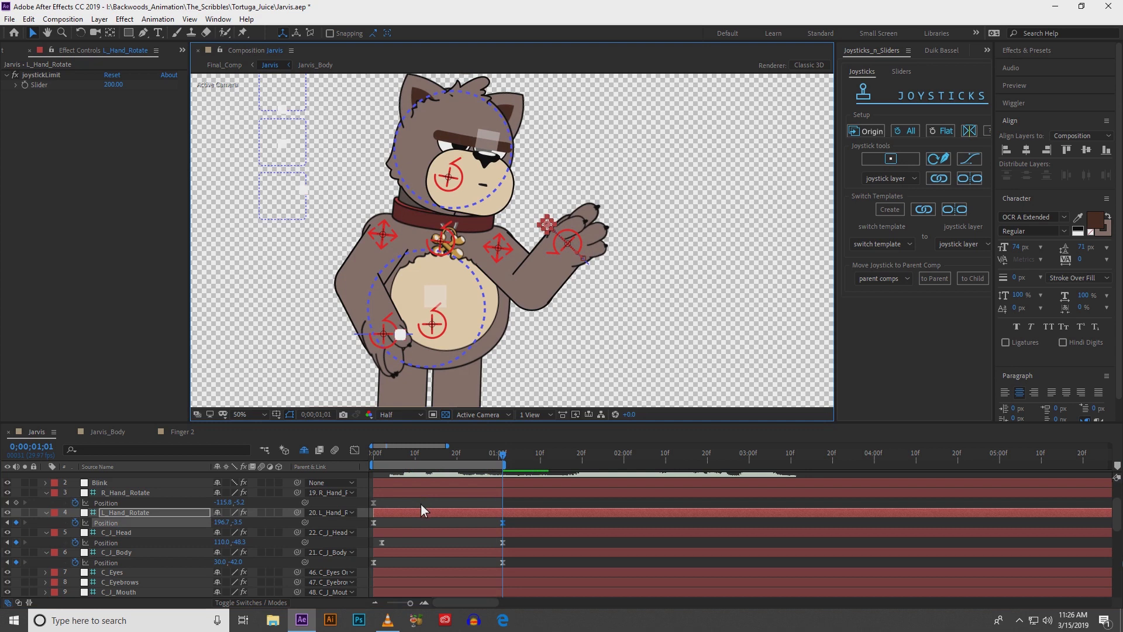
pyautogui.moveTo(450, 454); pyautogui.dragTo(386, 457)
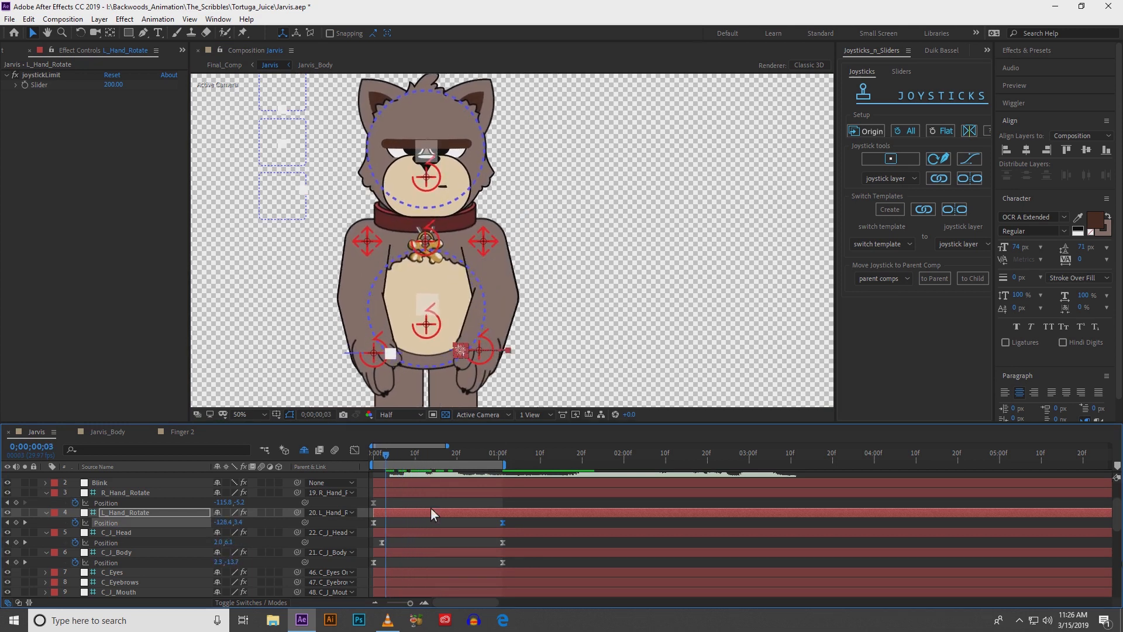
# - Shape L_Hand_Rotate's Position speed curve into a steep peak at about 0;00;00;12 and preview the hand turn
pyautogui.moveTo(524, 522); pyautogui.dragTo(371, 525)
pyautogui.click(356, 451)
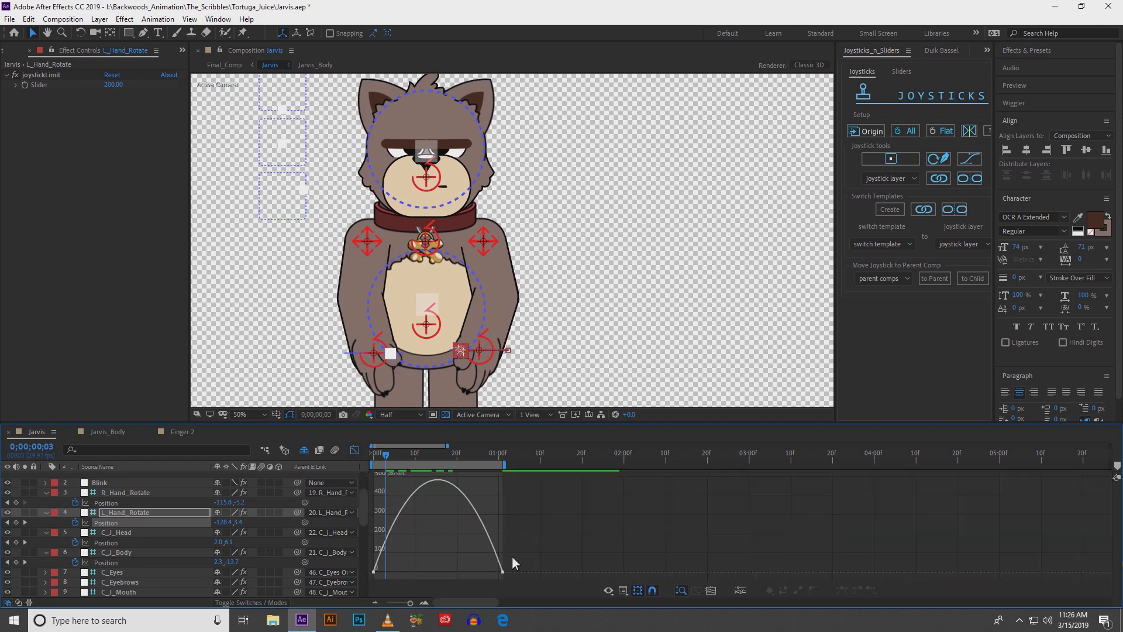
pyautogui.moveTo(475, 575); pyautogui.dragTo(433, 574)
pyautogui.moveTo(405, 459)
pyautogui.mouseDown()
pyautogui.moveTo(442, 458)
pyautogui.moveTo(426, 465)
pyautogui.mouseUp()
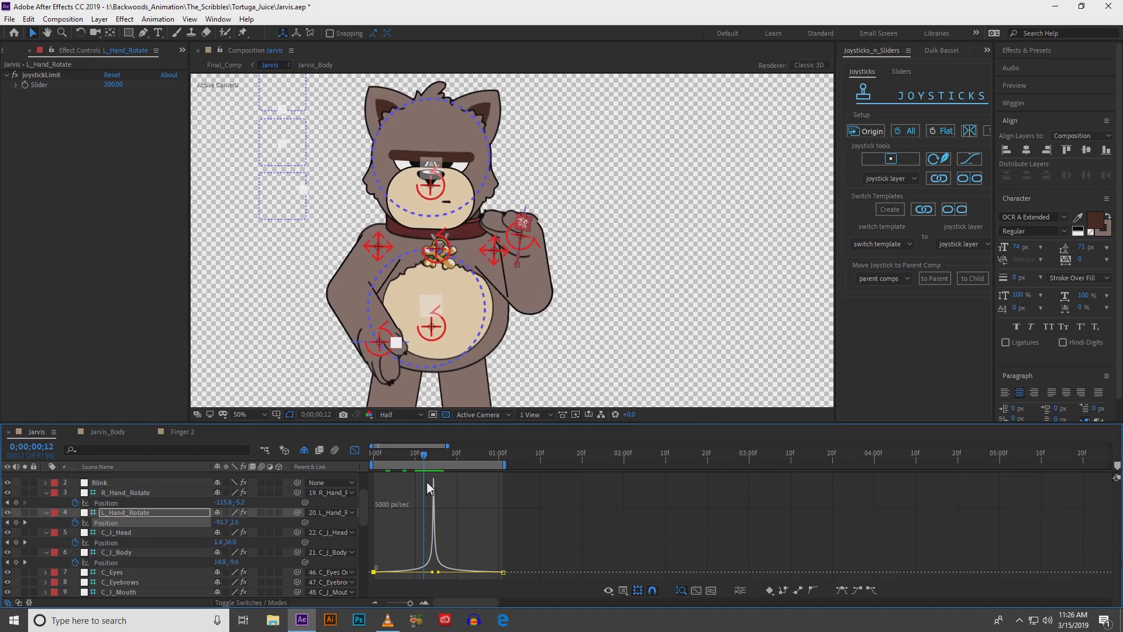
pyautogui.moveTo(432, 572); pyautogui.dragTo(422, 572)
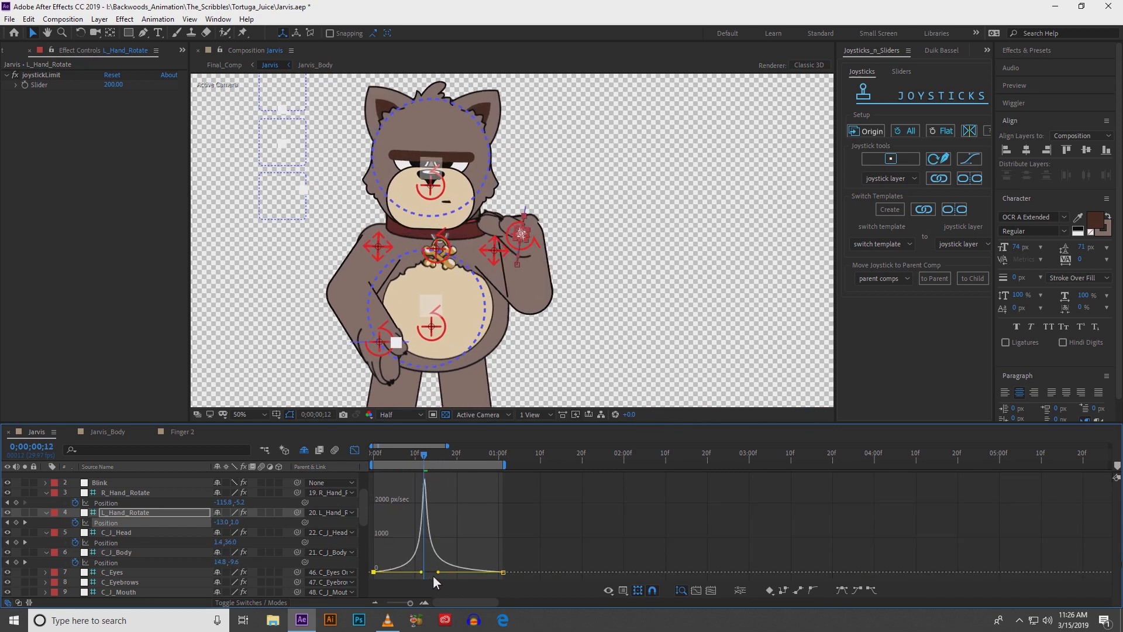
pyautogui.click(438, 572)
pyautogui.moveTo(425, 462); pyautogui.dragTo(476, 465)
pyautogui.press('space')
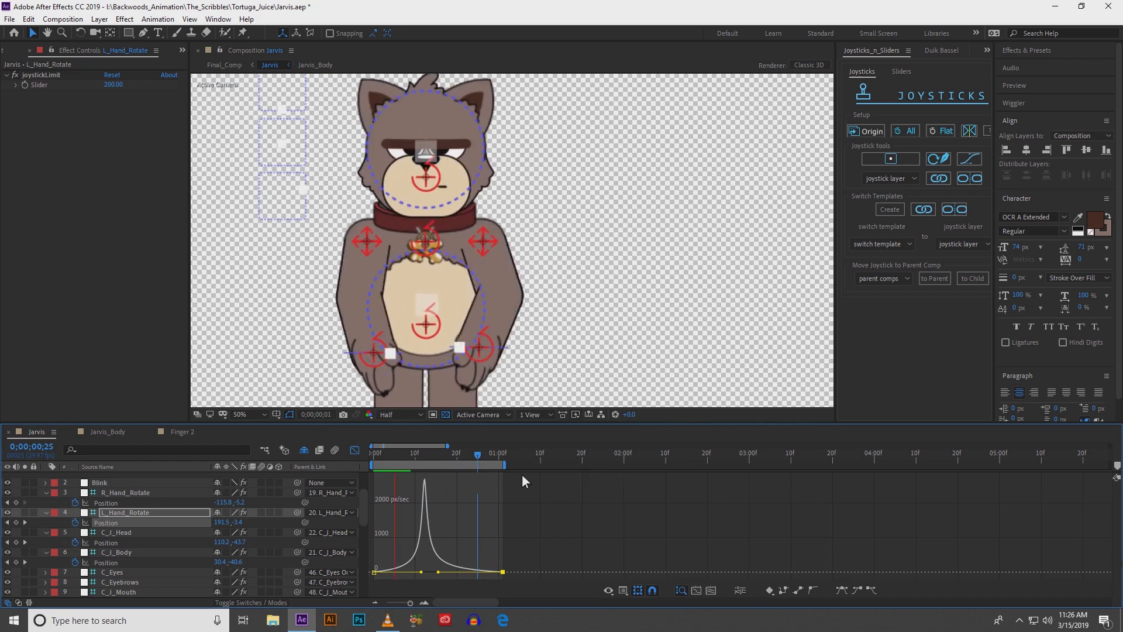
pyautogui.press('space')
pyautogui.hotkey('shift', 'F3')
pyautogui.press('space')
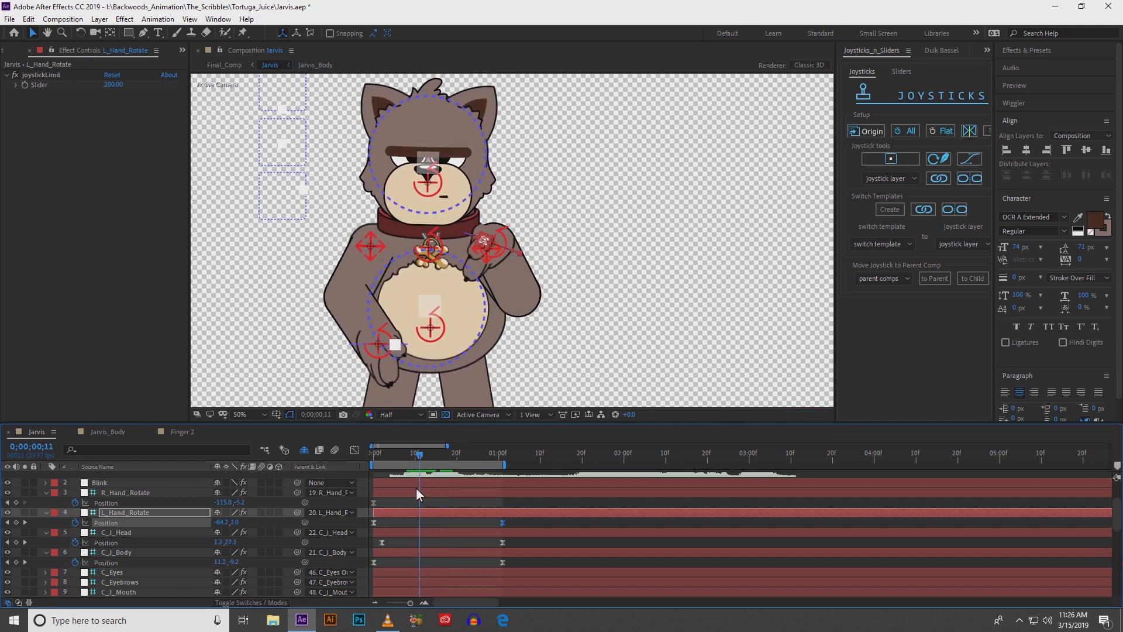
# - Pull the incoming handle of C | L_Hand's middle motion path point inward toward the collar for a wider arc, and preview the animation
pyautogui.moveTo(420, 458)
pyautogui.mouseDown()
pyautogui.moveTo(405, 460)
pyautogui.moveTo(479, 458)
pyautogui.moveTo(416, 457)
pyautogui.mouseUp()
pyautogui.scroll(2, 419, 496)
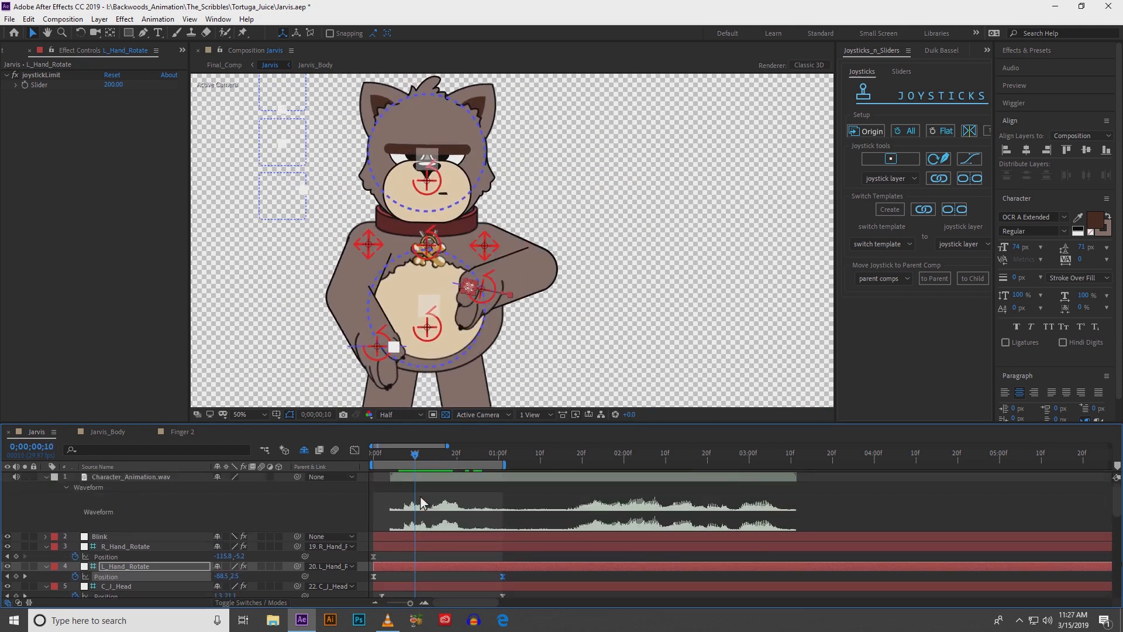
pyautogui.scroll(-2, 420, 500)
pyautogui.click(485, 244)
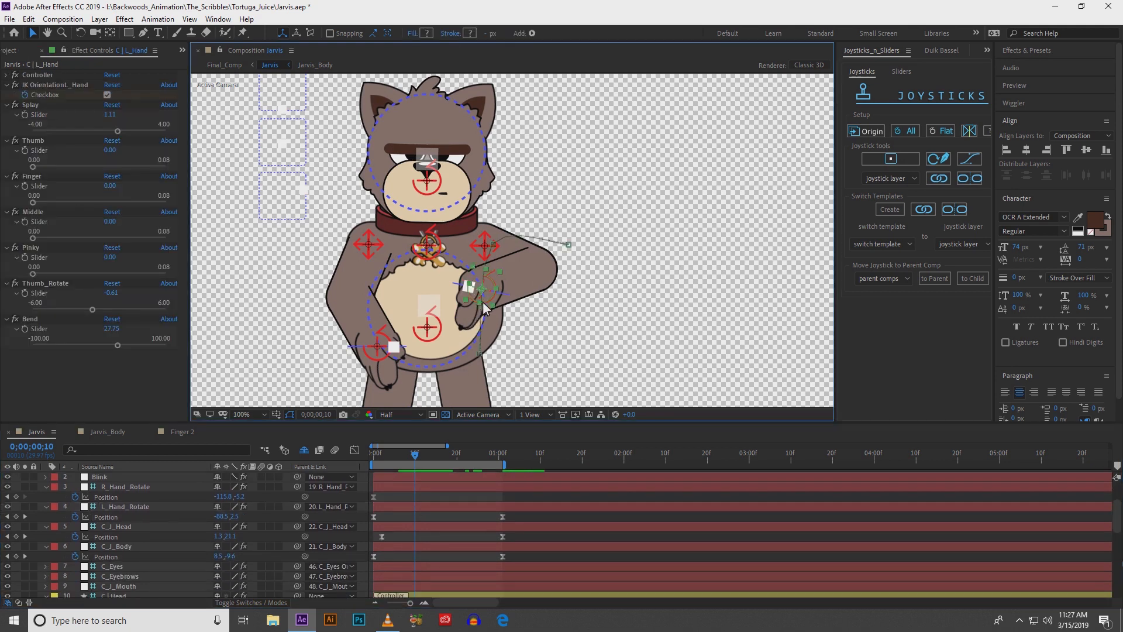
pyautogui.scroll(2, 483, 237)
pyautogui.scroll(-2, 466, 283)
pyautogui.scroll(2, 461, 275)
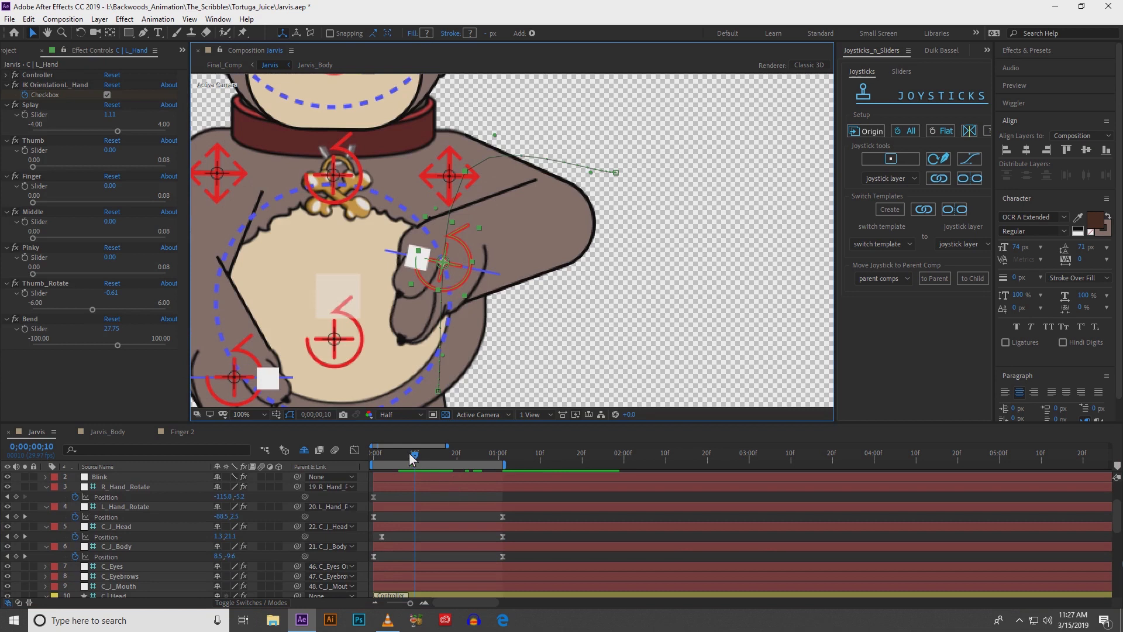
pyautogui.moveTo(414, 461)
pyautogui.mouseDown()
pyautogui.moveTo(434, 455)
pyautogui.moveTo(379, 456)
pyautogui.moveTo(416, 458)
pyautogui.mouseUp()
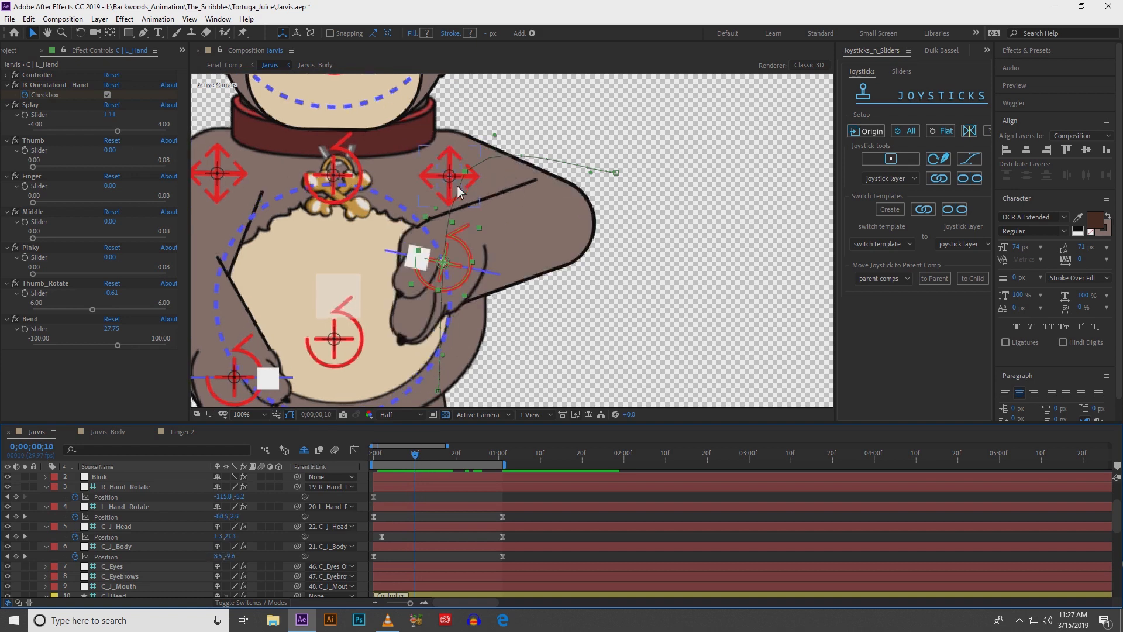
pyautogui.moveTo(437, 208); pyautogui.dragTo(349, 109)
pyautogui.moveTo(412, 454); pyautogui.dragTo(389, 434)
pyautogui.scroll(-1, 419, 296)
pyautogui.press('space')
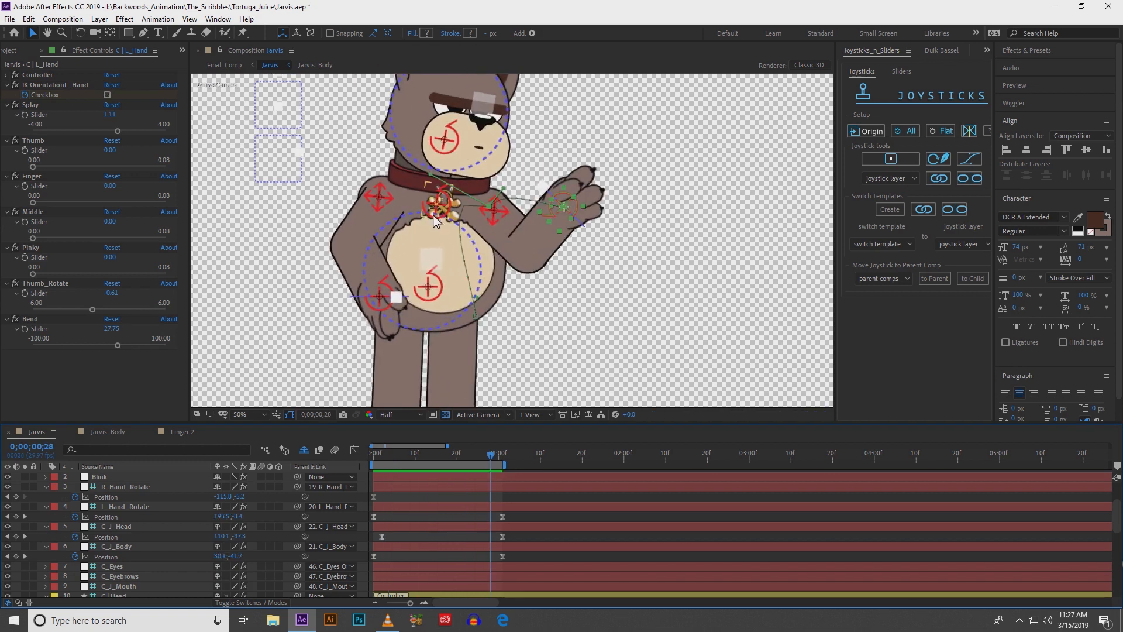
pyautogui.press('space')
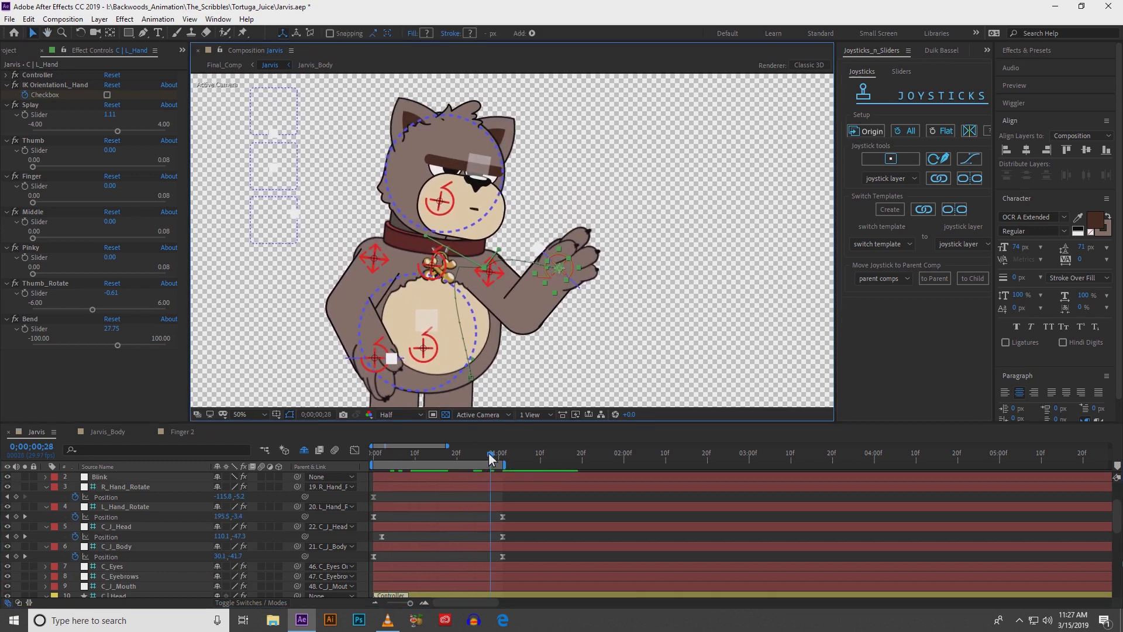
# - Extend the work area to the end of the Character_Animation.wav layer and play the animation against the audio
pyautogui.scroll(3, 493, 479)
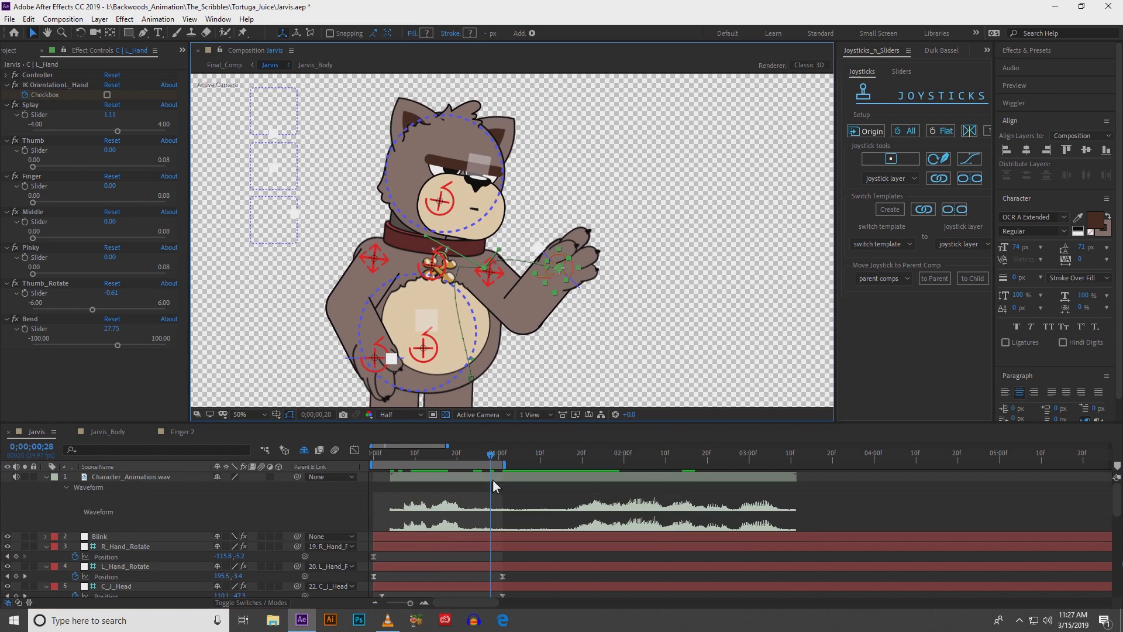
pyautogui.moveTo(495, 458); pyautogui.dragTo(797, 472)
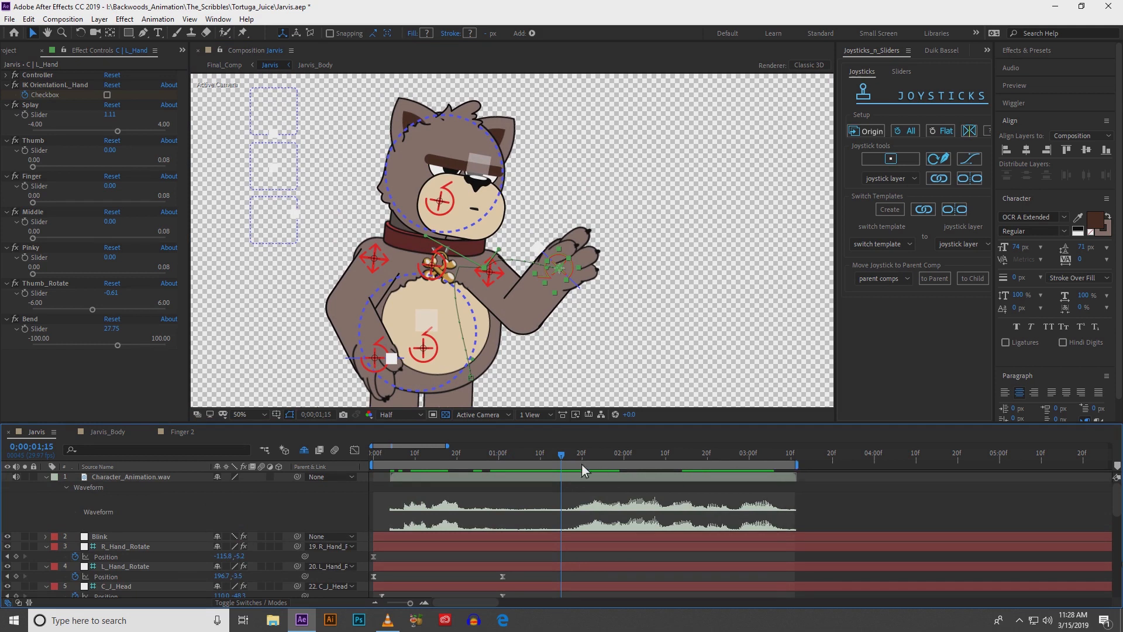
pyautogui.moveTo(560, 454); pyautogui.dragTo(566, 455)
pyautogui.moveTo(646, 298); pyautogui.dragTo(675, 277)
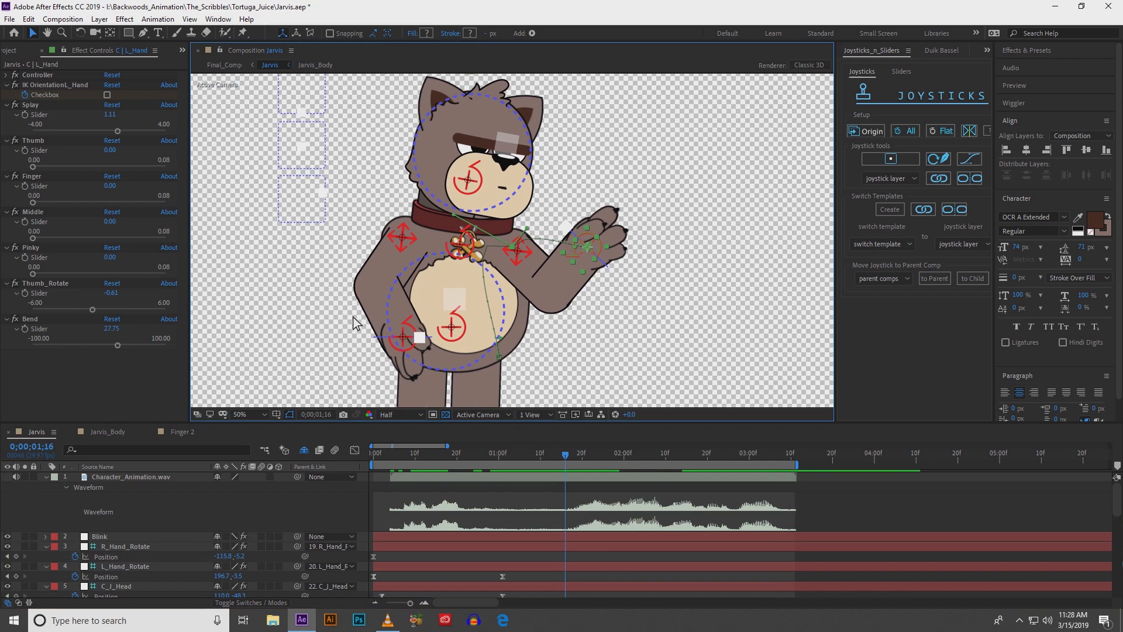
pyautogui.press('space')
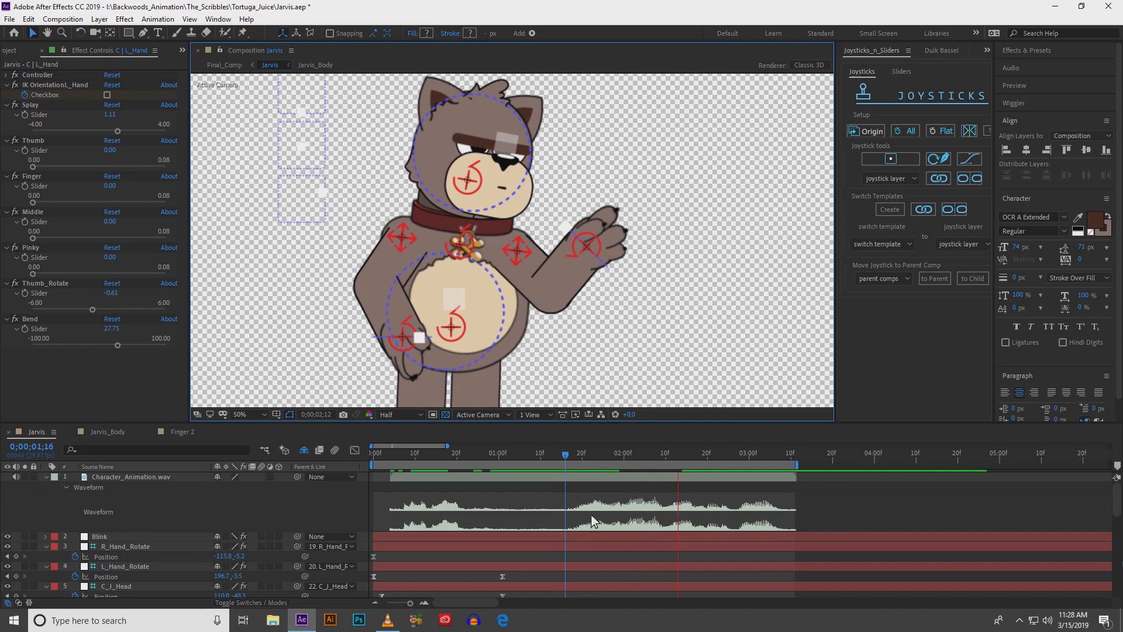
pyautogui.press('space')
pyautogui.press('space')
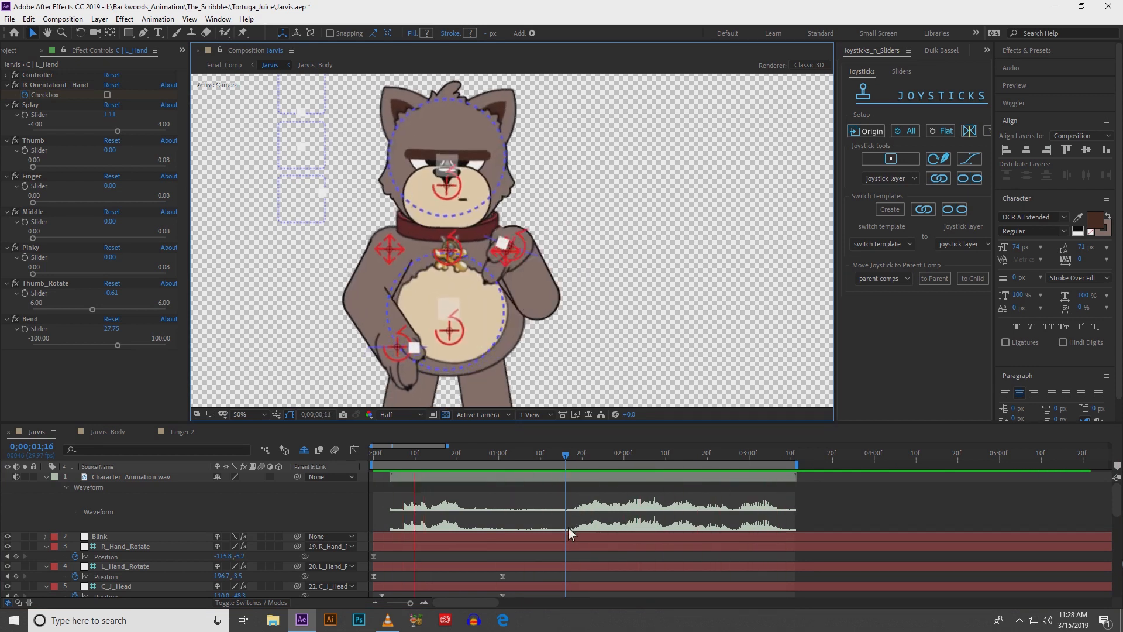
pyautogui.press('space')
# - Shift the turned pose's ending keyframes on the joysticks and controllers ten frames later, aligning C | Shoulders' Position keyframe with 0;00;01;05
pyautogui.moveTo(500, 458); pyautogui.dragTo(521, 457)
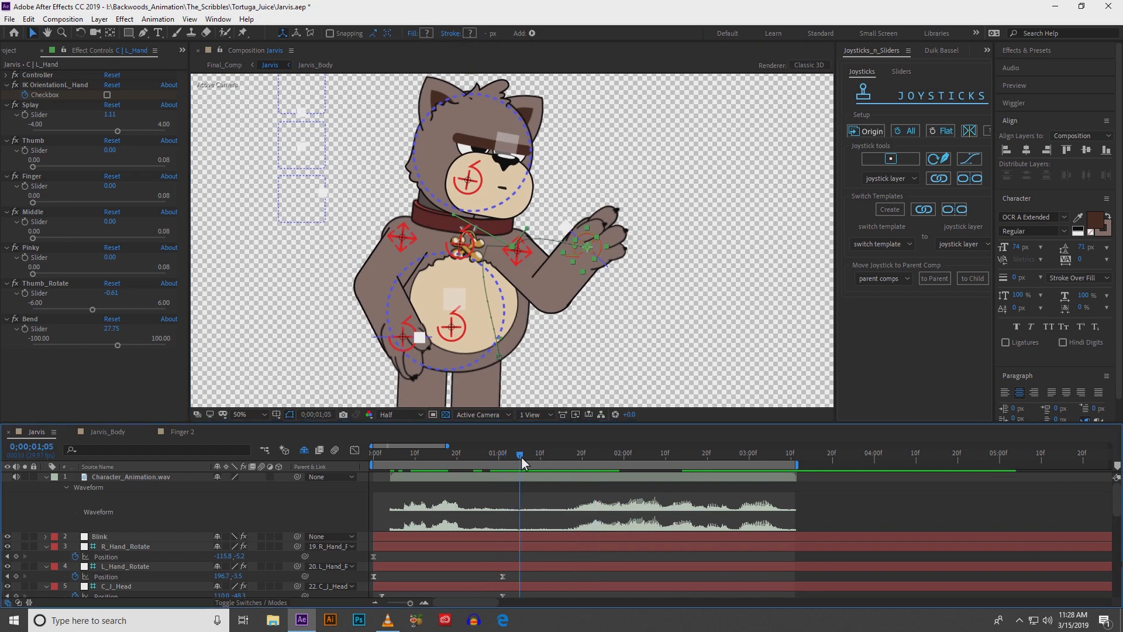
pyautogui.scroll(-3, 498, 550)
pyautogui.moveTo(490, 515); pyautogui.dragTo(492, 545)
pyautogui.scroll(3, 492, 507)
pyautogui.scroll(-2, 490, 538)
pyautogui.scroll(3, 479, 539)
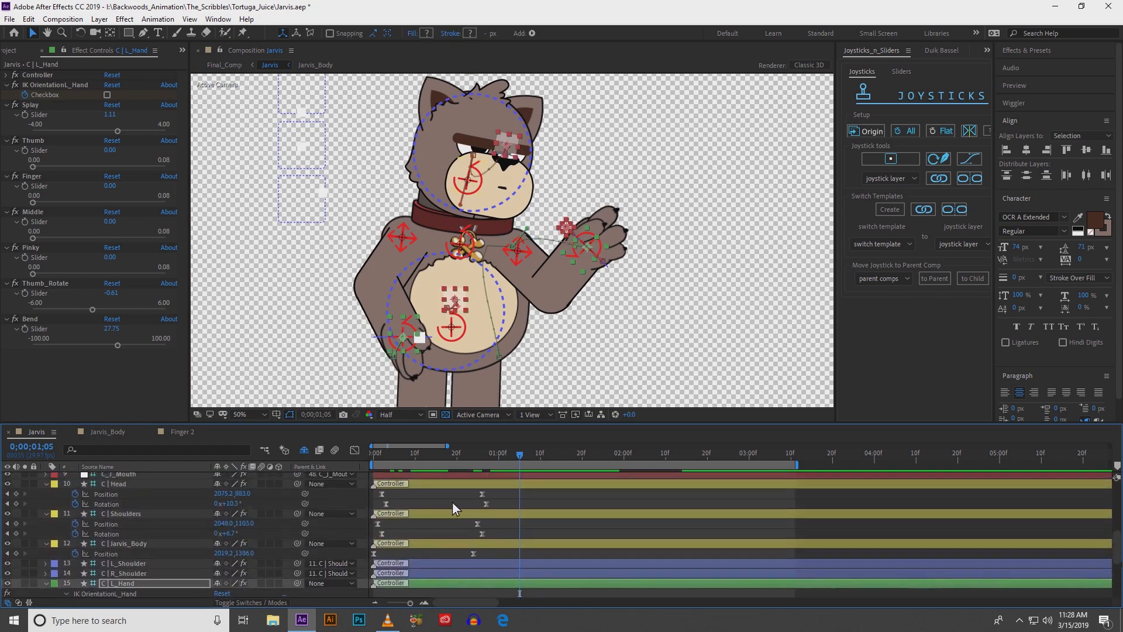
pyautogui.moveTo(494, 546); pyautogui.dragTo(451, 485)
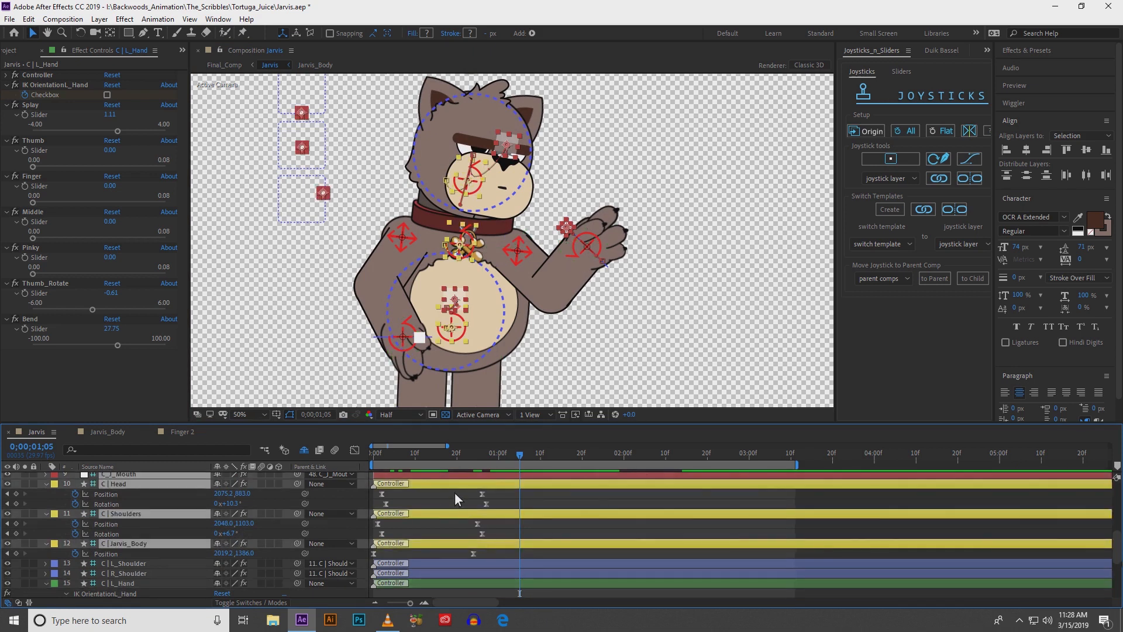
pyautogui.click(463, 496)
pyautogui.scroll(4, 468, 496)
pyautogui.moveTo(532, 520); pyautogui.dragTo(461, 614)
pyautogui.scroll(8, 452, 550)
pyautogui.scroll(-5, 451, 550)
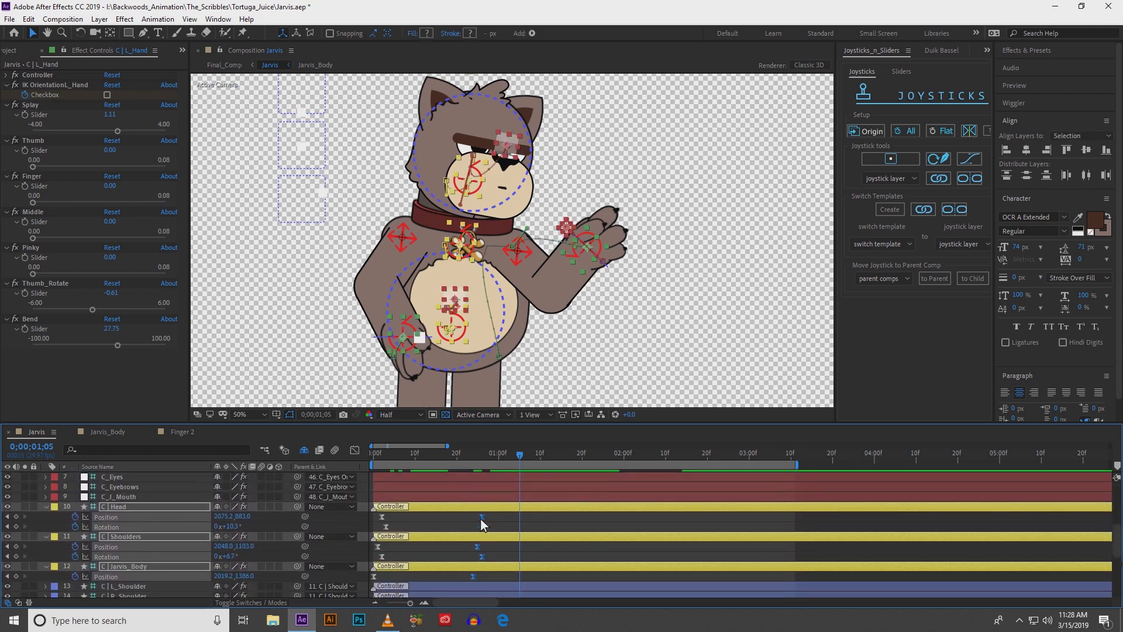
pyautogui.moveTo(483, 518); pyautogui.dragTo(529, 521)
pyautogui.scroll(4, 529, 524)
pyautogui.scroll(-6, 529, 524)
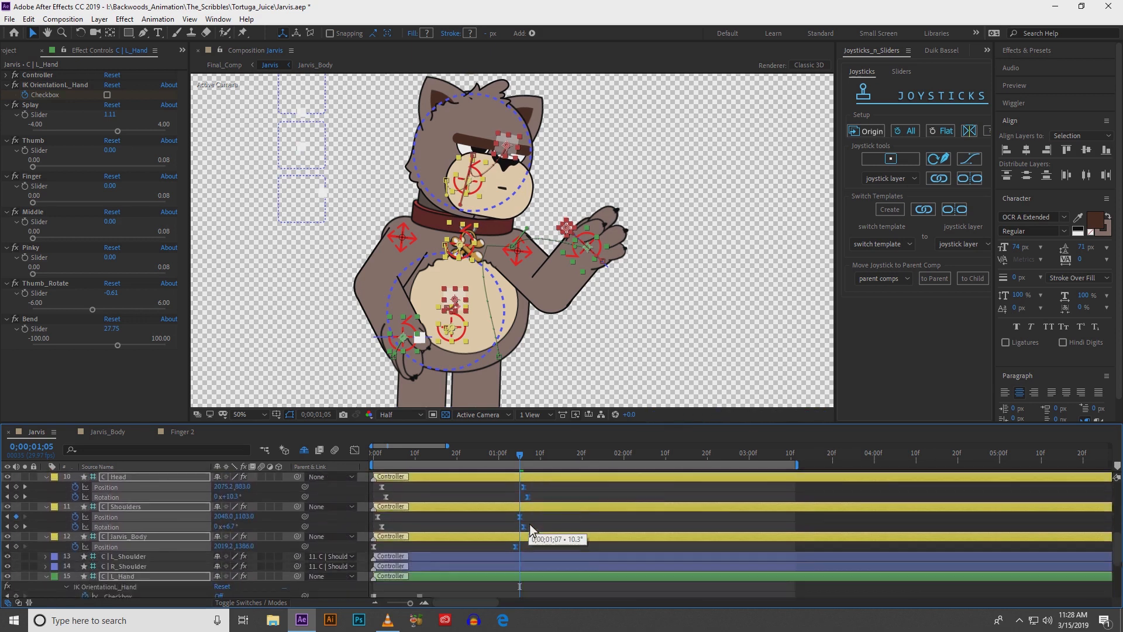
pyautogui.scroll(-2, 524, 525)
# - Move C | L_Hand's middle Checkbox, Position and Rotation keyframes to 0;00;00;12
pyautogui.moveTo(416, 451); pyautogui.dragTo(424, 454)
pyautogui.moveTo(413, 536); pyautogui.dragTo(422, 562)
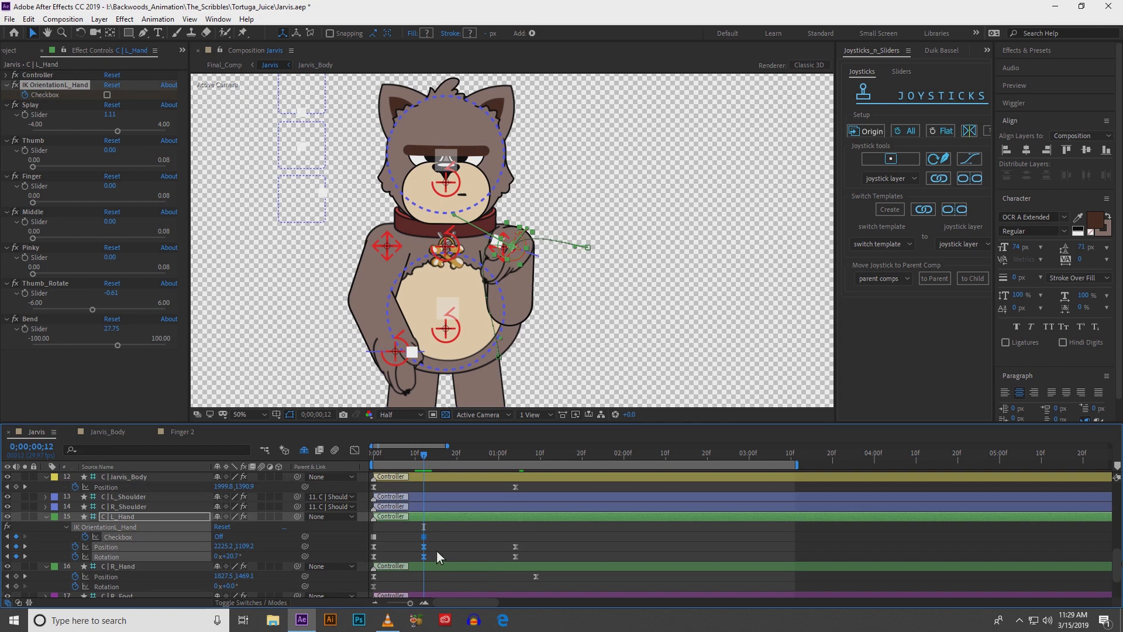
pyautogui.click(434, 534)
# - Nudge C | L_Hand's Position at 0;00;00;12 to about 2225.2, 1089.2 and preview the hand's swing
pyautogui.click(433, 519)
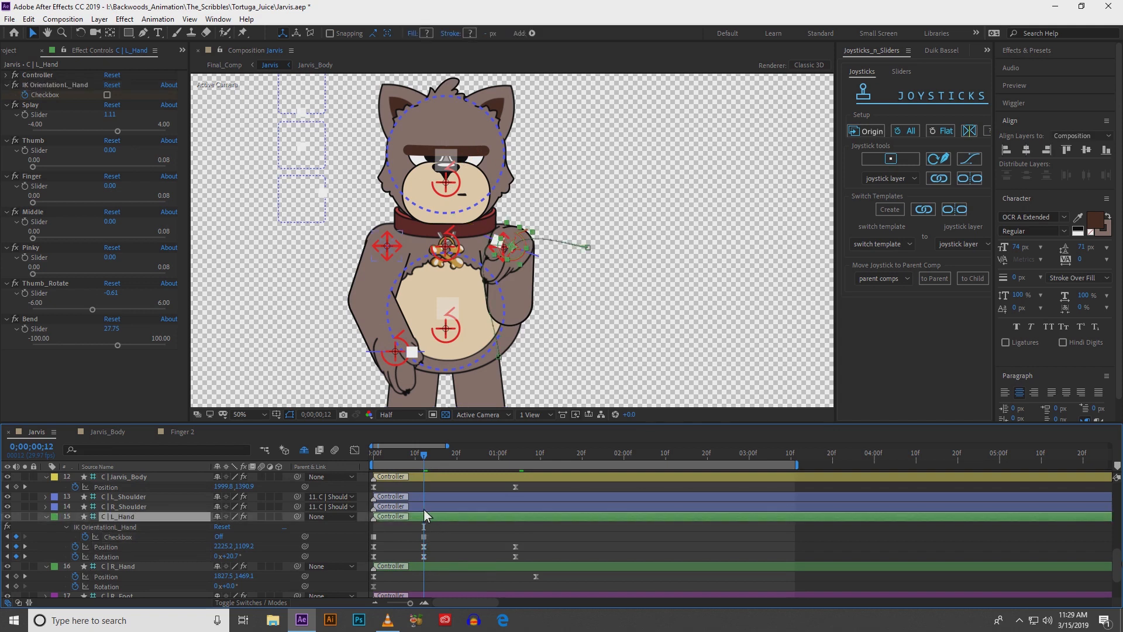
pyautogui.hotkey('shift', 'Right')
pyautogui.hotkey('shift', 'Up')
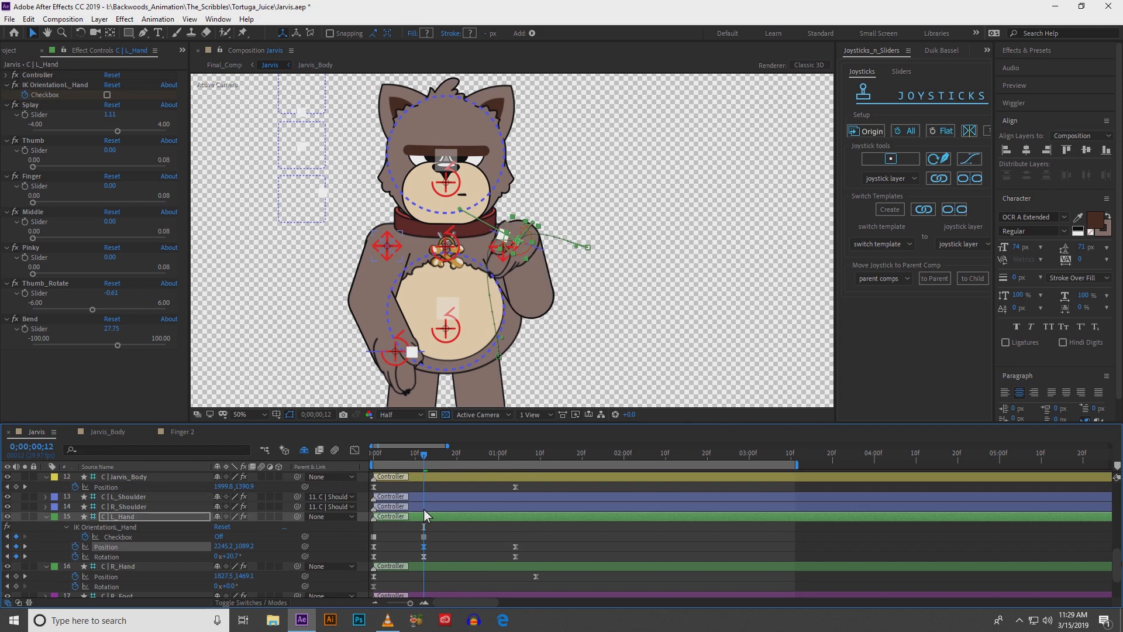
pyautogui.hotkey('shift', 'Left')
pyautogui.hotkey('shift', 'Left')
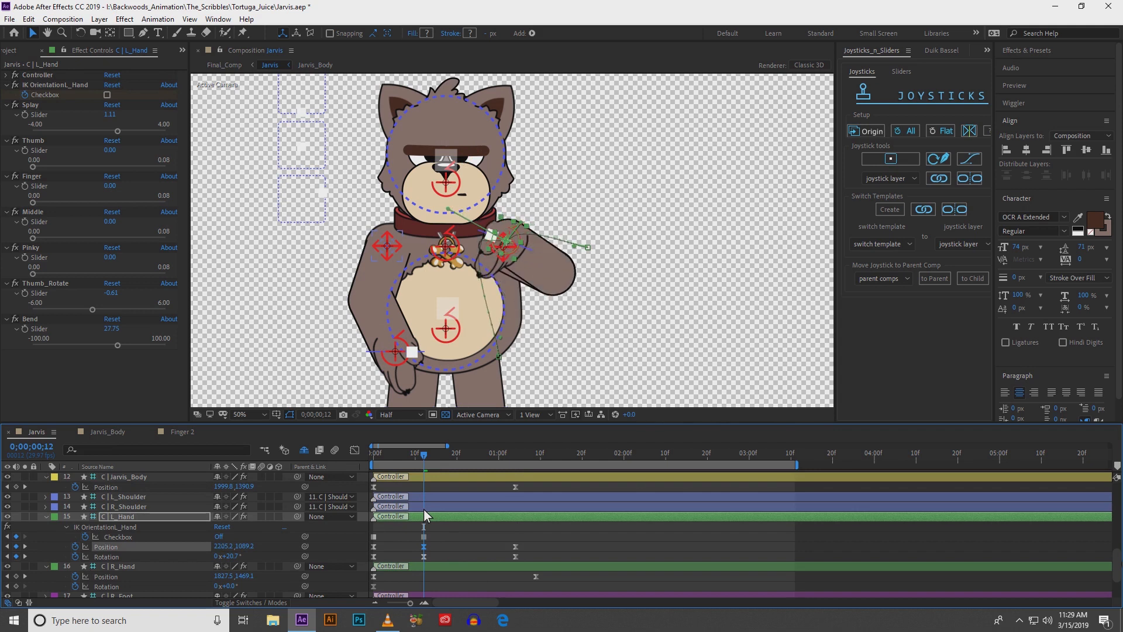
pyautogui.hotkey('shift', 'Right')
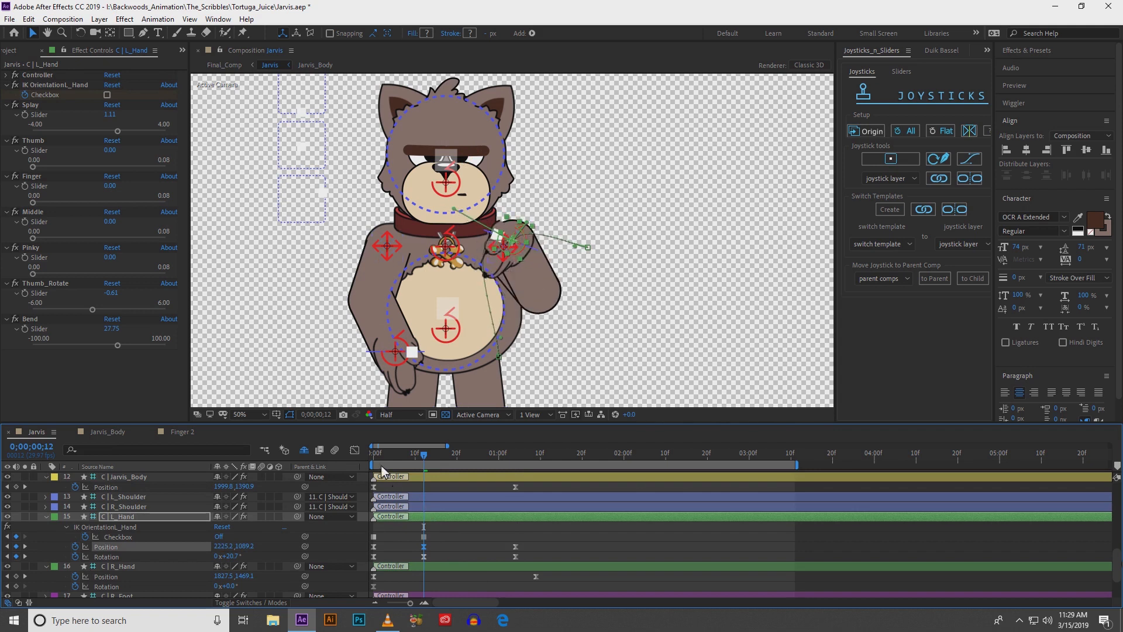
pyautogui.press('pageup')
pyautogui.press('pagedown')
pyautogui.press('pagedown')
pyautogui.press('pagedown')
pyautogui.press('pagedown')
pyautogui.press('pagedown')
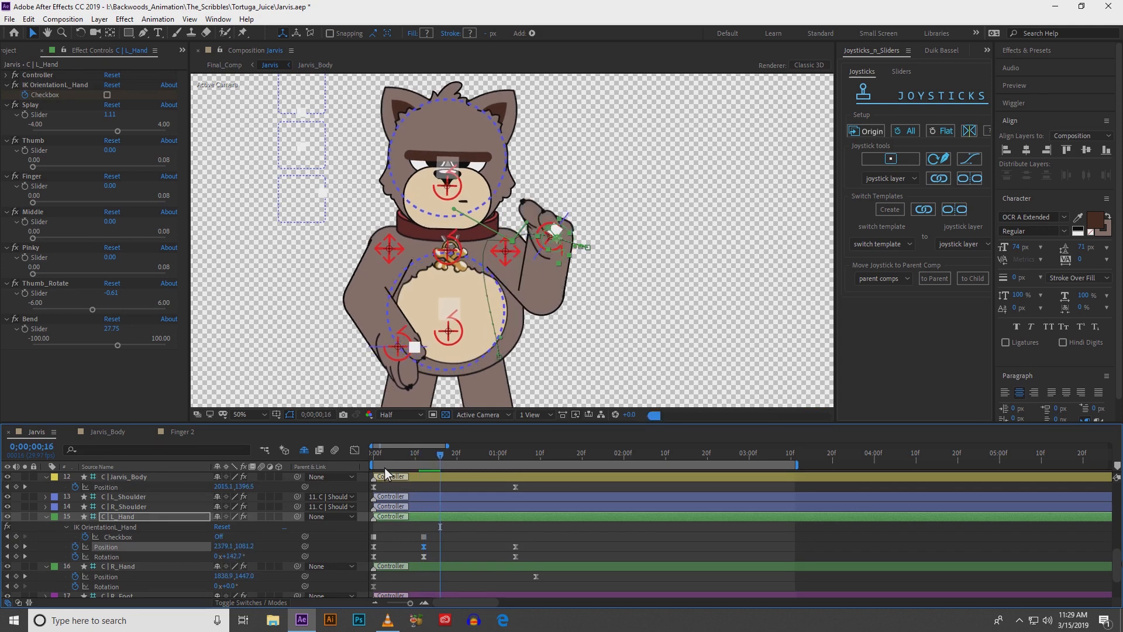
pyautogui.press('space')
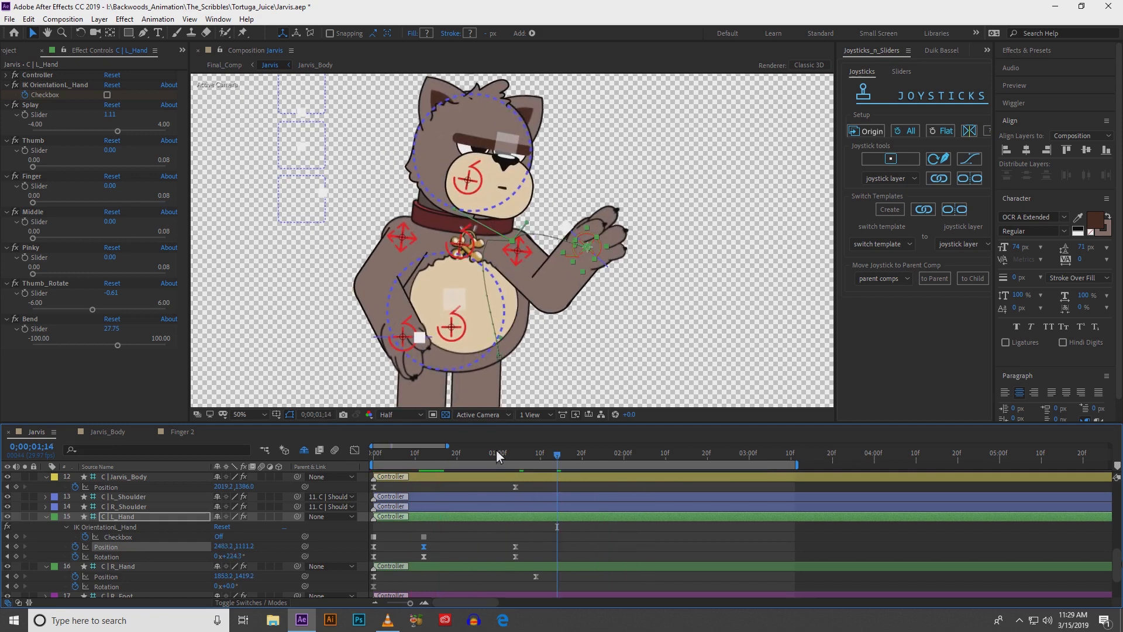
# - Scrub and play along the Character_Animation.wav waveform, and set the current time to 0;00;02;17 for the next pose
pyautogui.moveTo(502, 455); pyautogui.dragTo(641, 466)
pyautogui.scroll(10, 623, 514)
pyautogui.scroll(2, 623, 515)
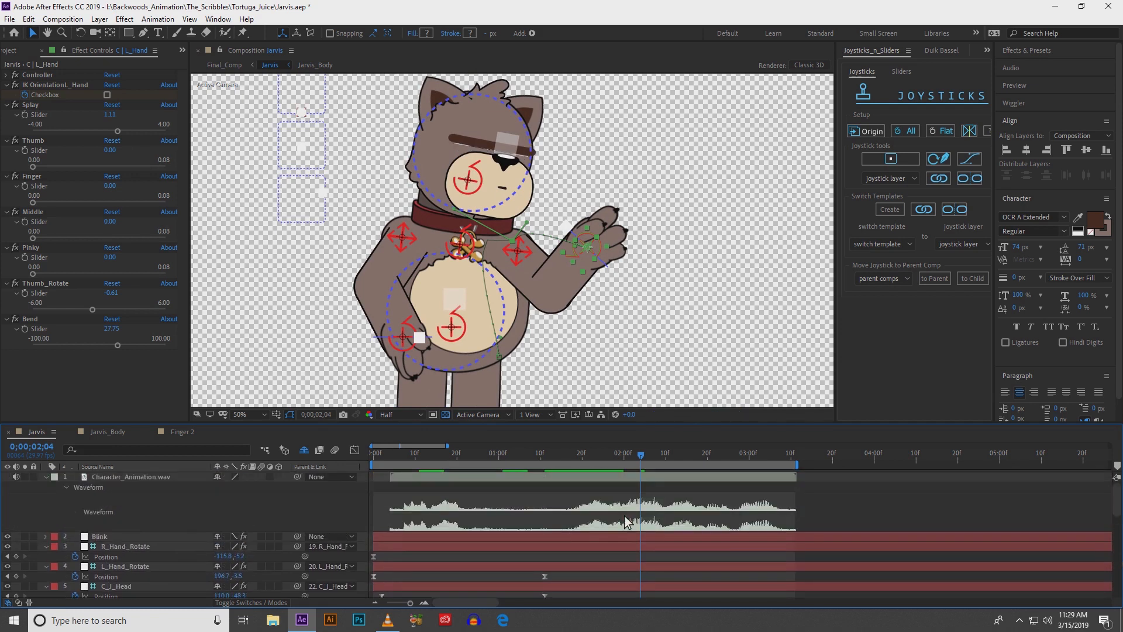
pyautogui.moveTo(641, 455); pyautogui.dragTo(669, 462)
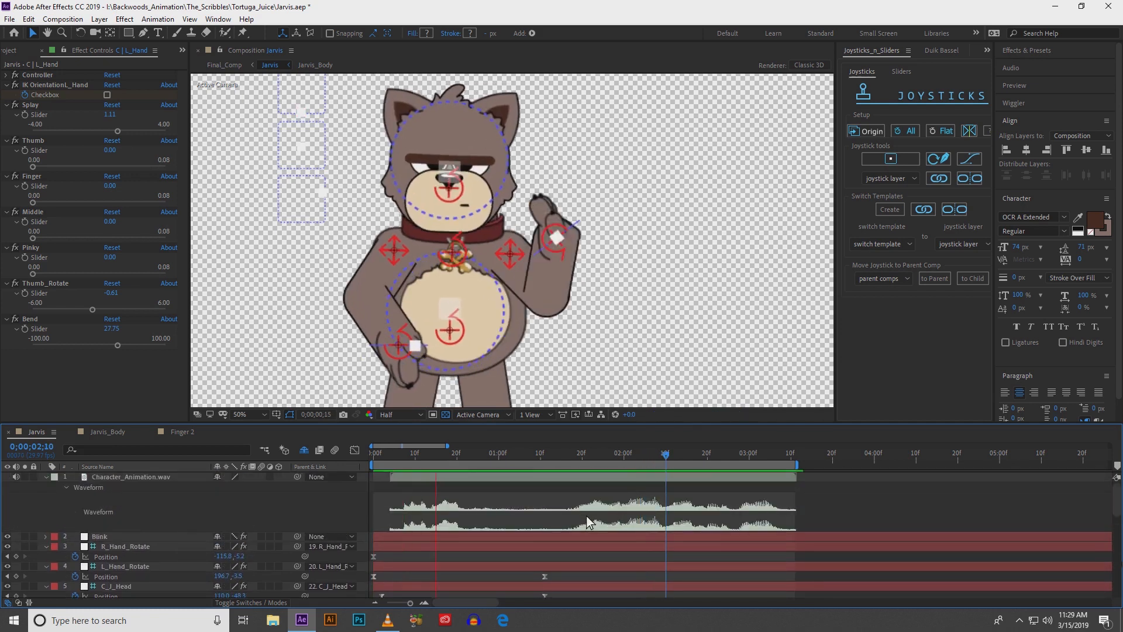
pyautogui.moveTo(666, 463); pyautogui.dragTo(694, 458)
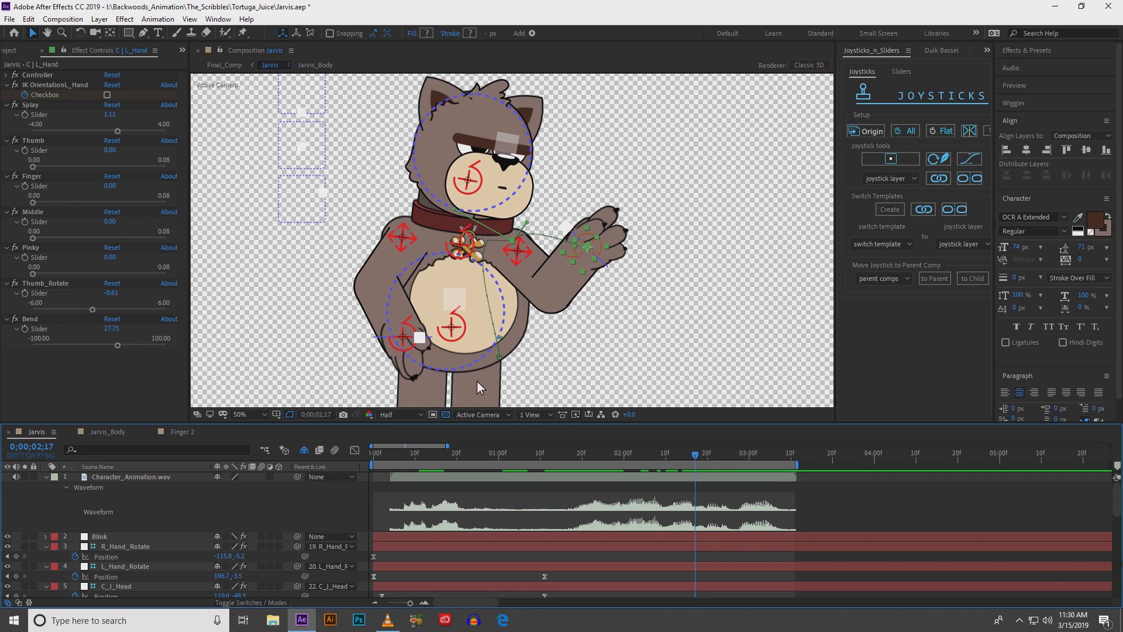
# - Shift the body and shoulders back and straighten them at 0;00;02;17, with C | Head at about 1977.2, 883.0 and -4.2° rotation
pyautogui.click(453, 331)
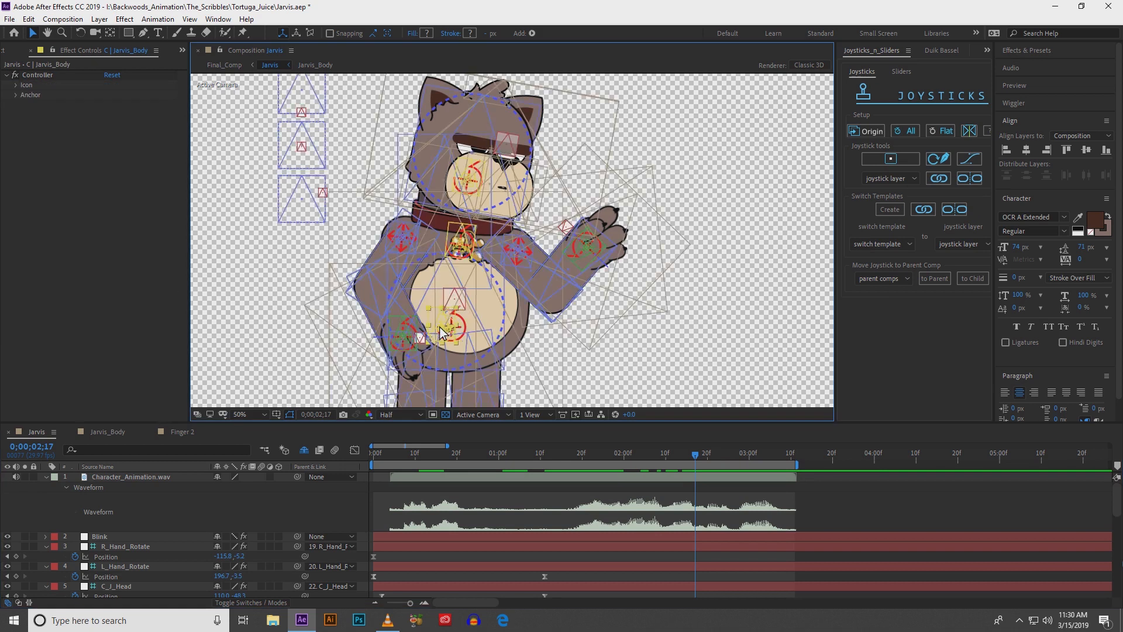
pyautogui.click(459, 245)
pyautogui.moveTo(459, 245)
pyautogui.mouseDown()
pyautogui.moveTo(432, 246)
pyautogui.moveTo(442, 248)
pyautogui.mouseUp()
pyautogui.moveTo(473, 170); pyautogui.dragTo(443, 170)
pyautogui.click(440, 246)
pyautogui.press('w')
pyautogui.moveTo(455, 232); pyautogui.dragTo(460, 203)
pyautogui.click(448, 190)
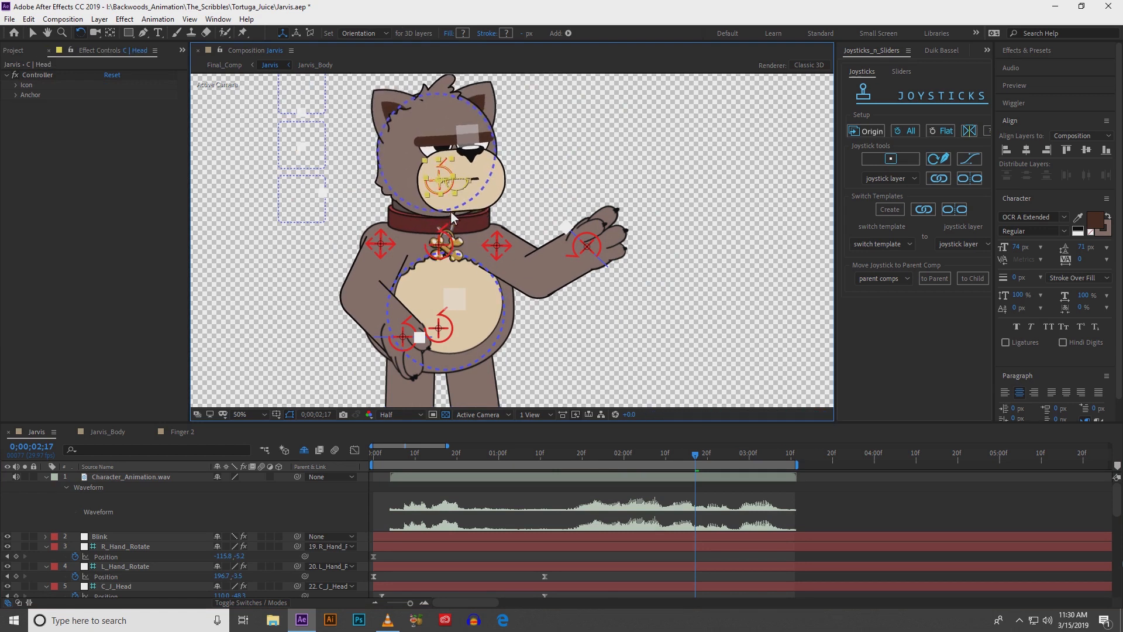
# - Reposition both hand controllers and set C_J_Body to about 6.0, -42.0 and C_J_Head to about 17.7, 7.2 at 0;00;02;17
pyautogui.moveTo(457, 263); pyautogui.dragTo(409, 332)
pyautogui.click(477, 278)
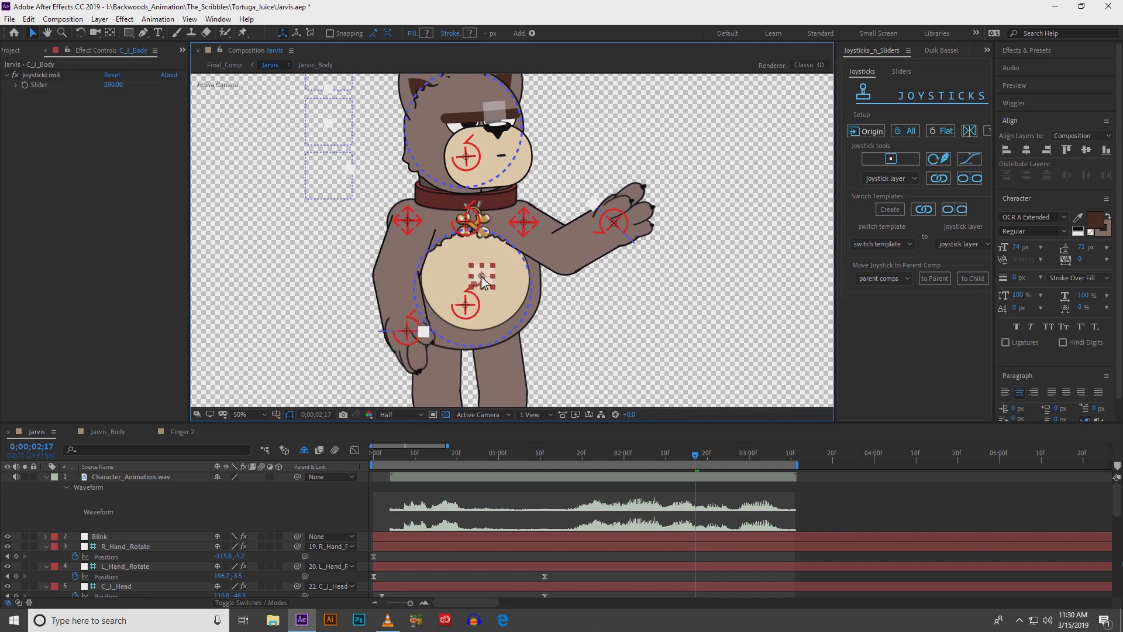
pyautogui.moveTo(474, 276); pyautogui.dragTo(477, 277)
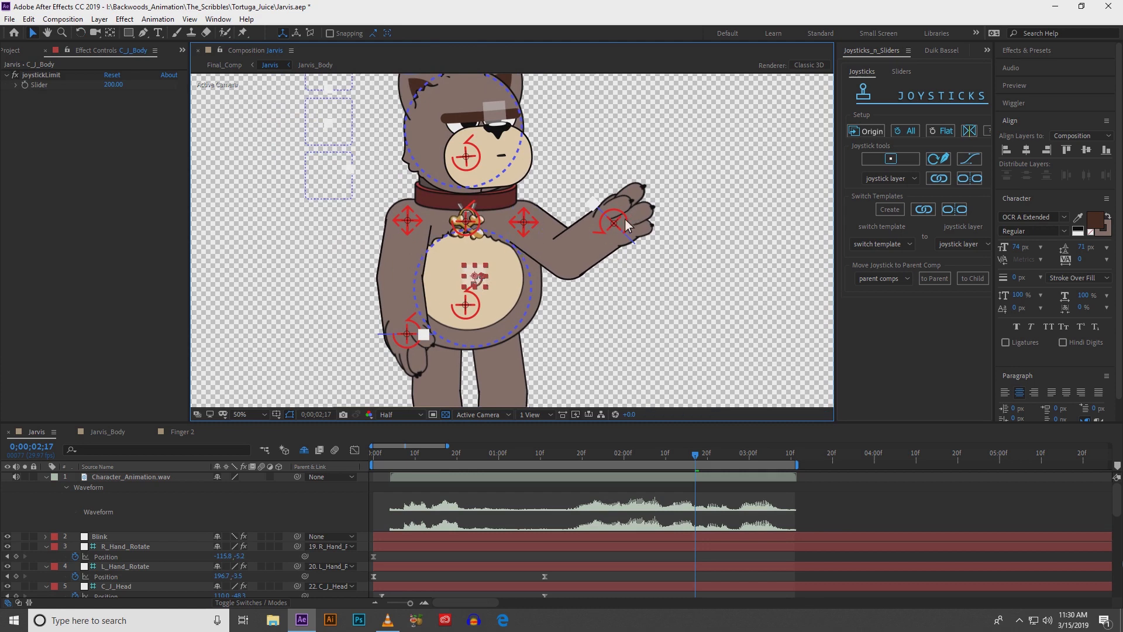
pyautogui.moveTo(621, 220); pyautogui.dragTo(587, 246)
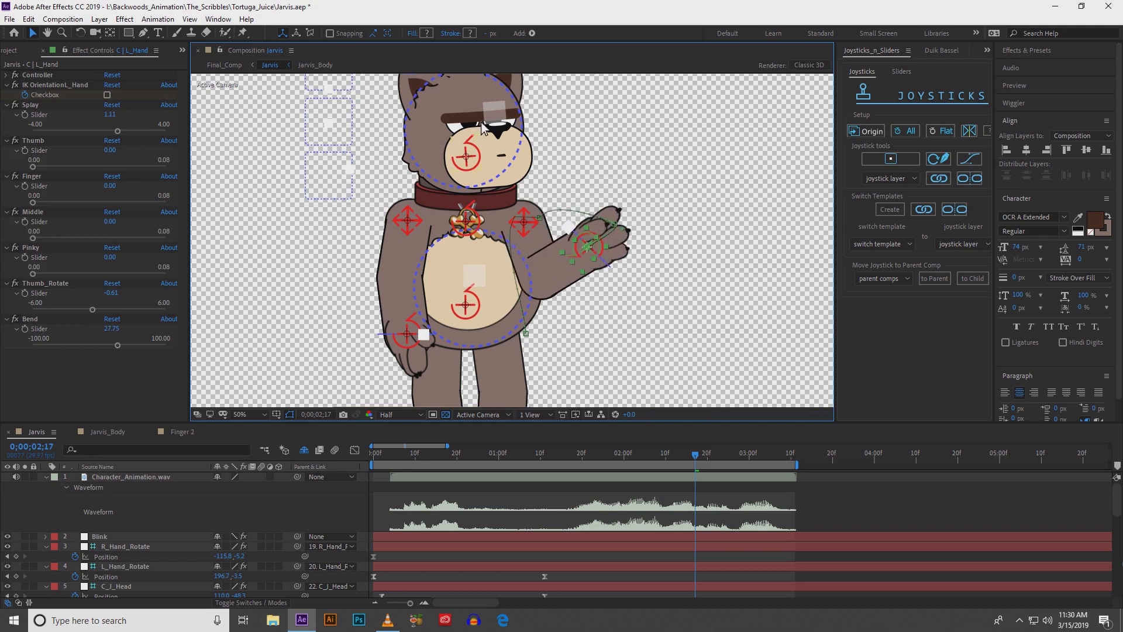
pyautogui.moveTo(500, 122); pyautogui.dragTo(484, 174)
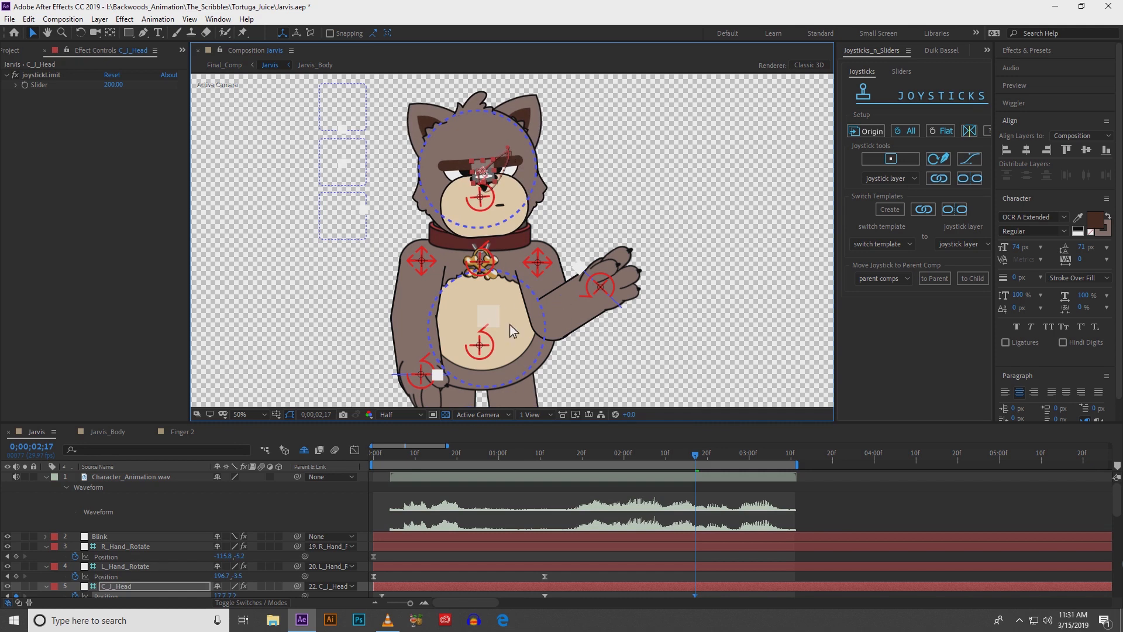
# - Move C | L_Hand farther out from the body and rotate it nearly horizontal at 0;00;02;17
pyautogui.moveTo(489, 316); pyautogui.dragTo(493, 278)
pyautogui.click(422, 339)
pyautogui.press('w')
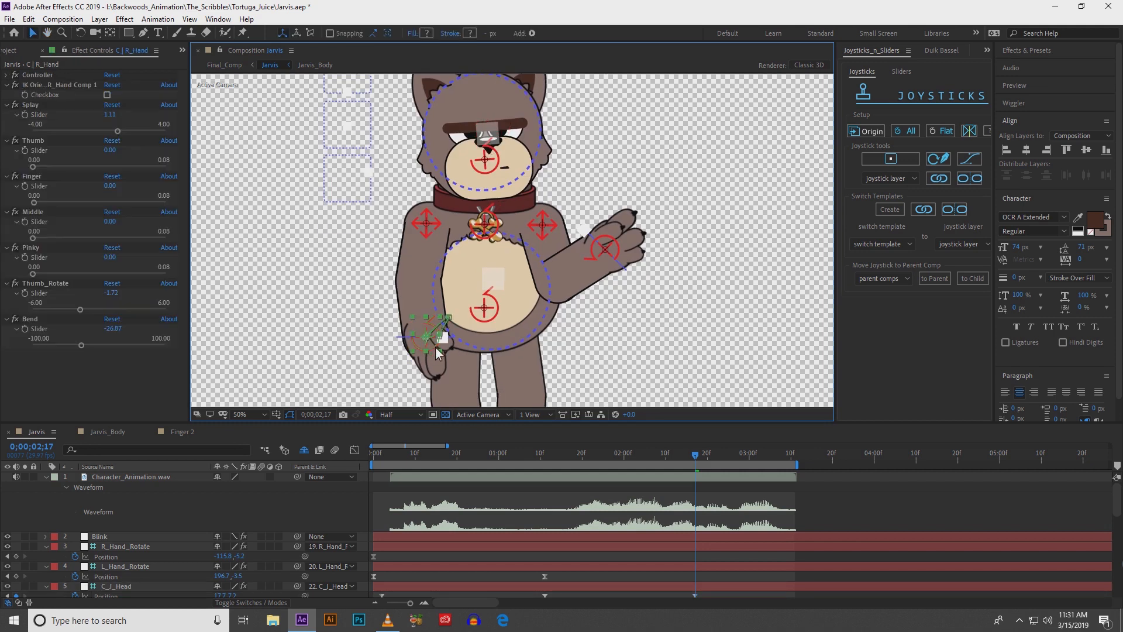
pyautogui.moveTo(602, 250); pyautogui.dragTo(623, 321)
pyautogui.press('v')
pyautogui.press('w')
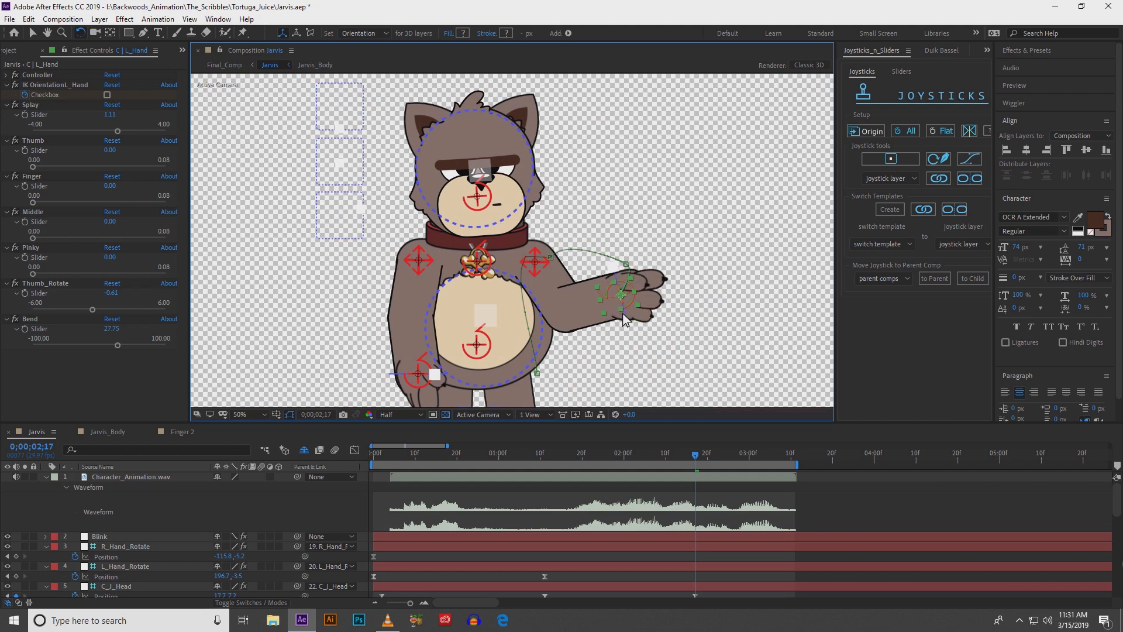
pyautogui.press('v')
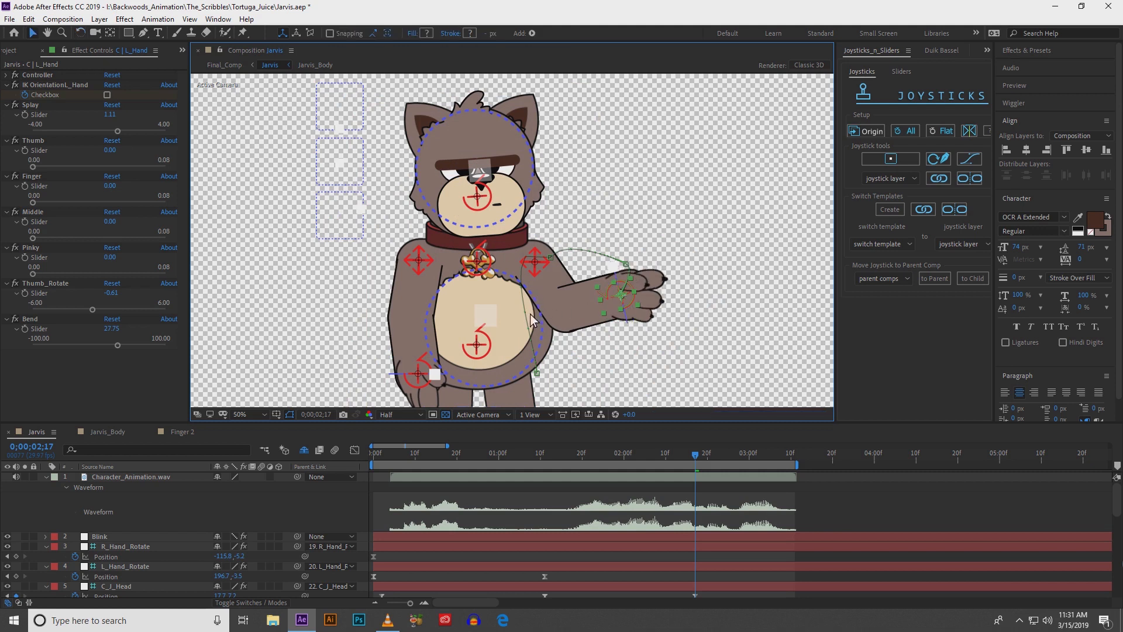
# - Compare the arm and body poses at 0;00;00;00, 0;00;01;10 and 0;00;02;17
pyautogui.press('.')
pyautogui.moveTo(557, 278); pyautogui.dragTo(519, 160)
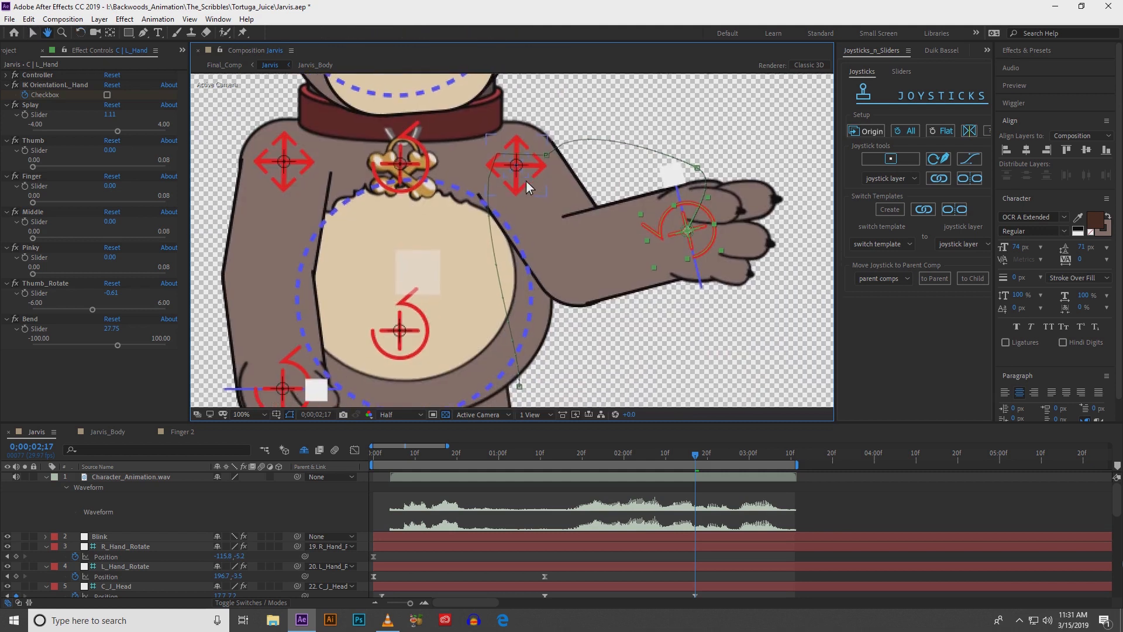
pyautogui.scroll(-3, 608, 531)
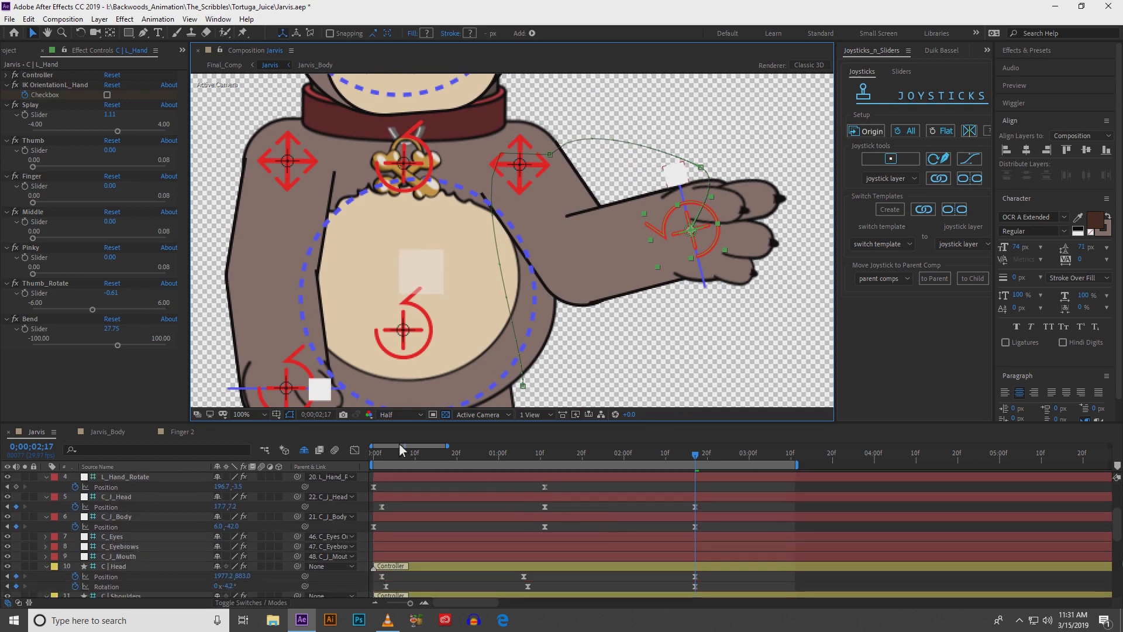
pyautogui.click(374, 453)
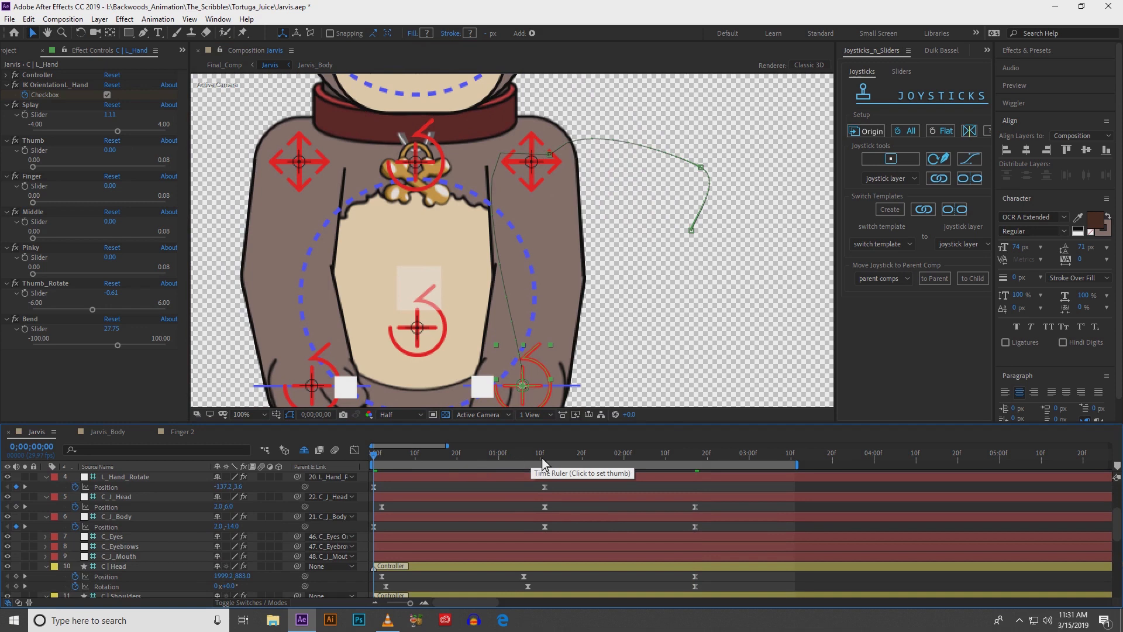
pyautogui.click(542, 457)
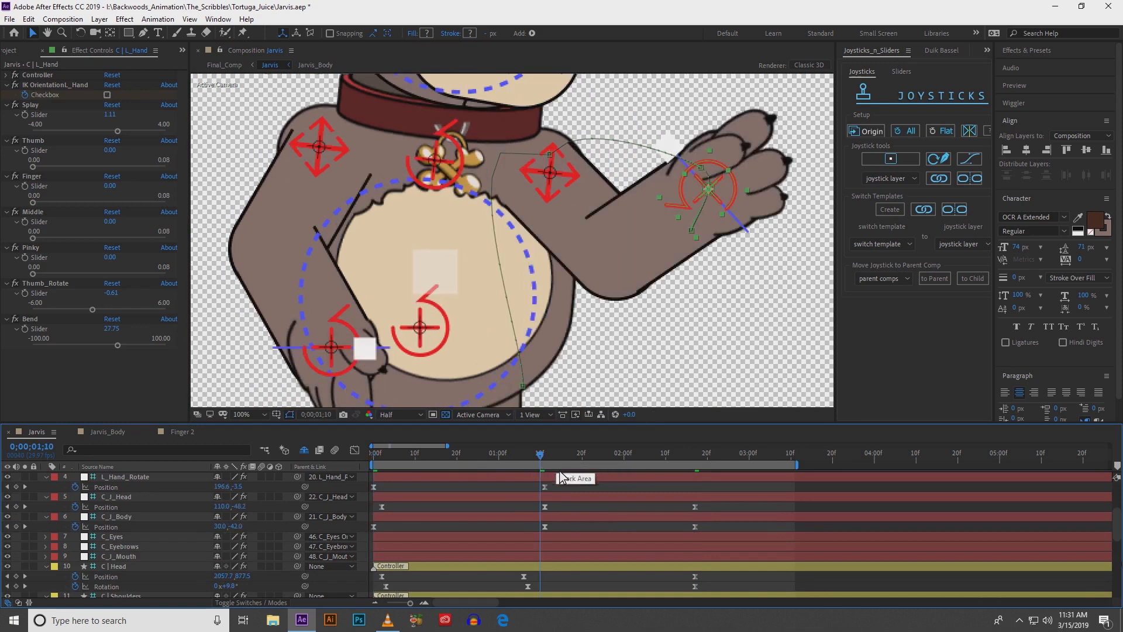
pyautogui.press(',')
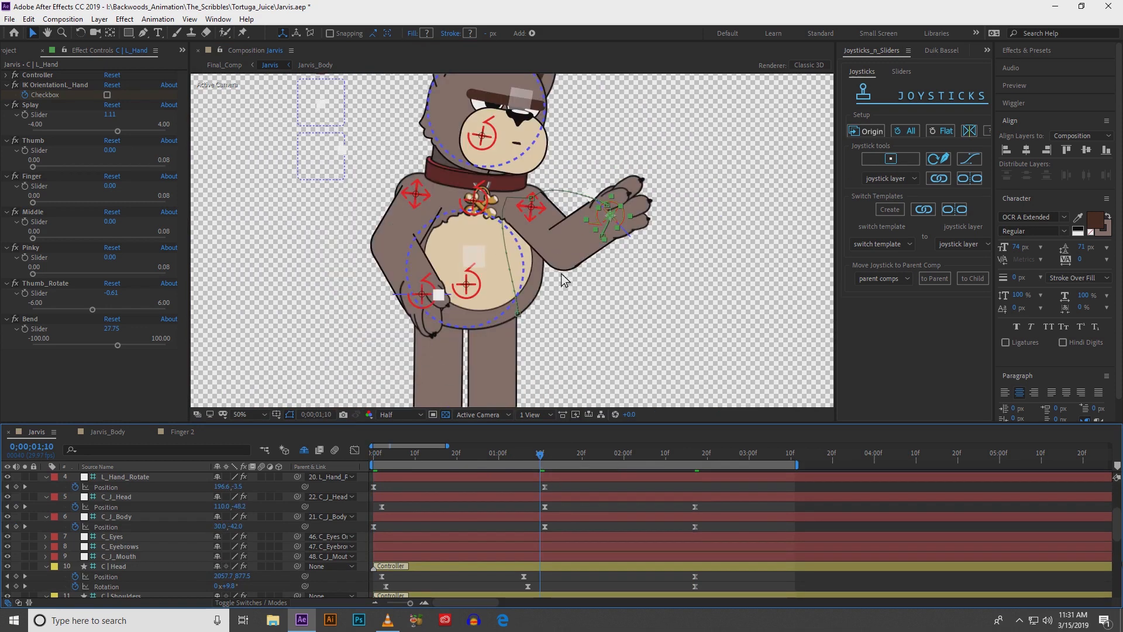
pyautogui.click(695, 459)
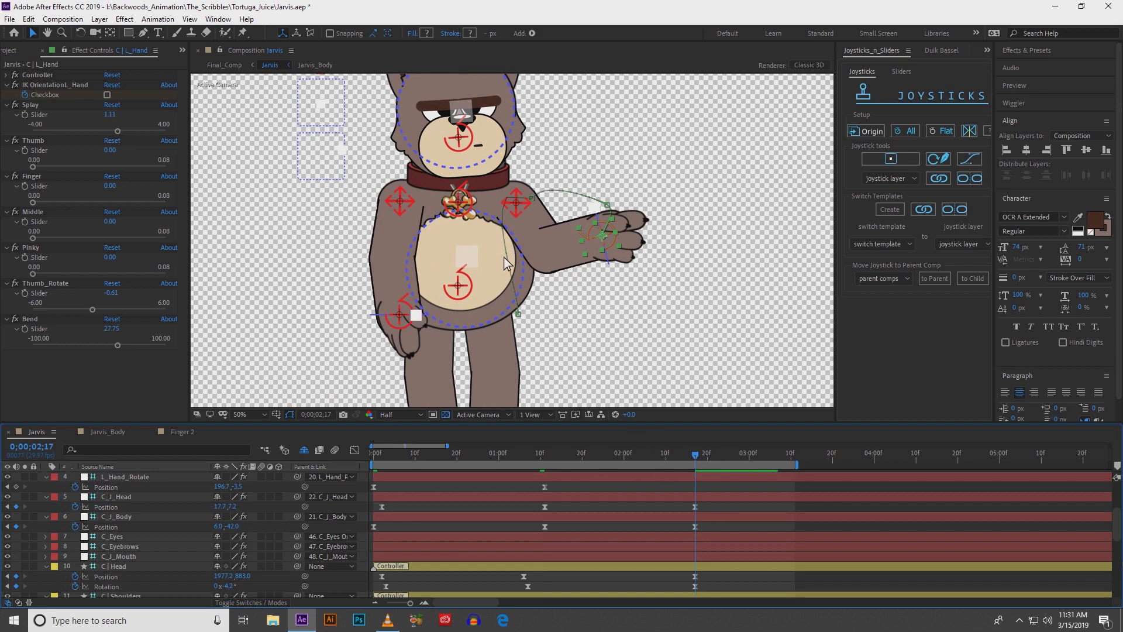
# - Bend C | Head's motion path into a downward arc between its last two position keyframes, ending at 0;00;02;17
pyautogui.press('.')
pyautogui.press('.')
pyautogui.moveTo(386, 238); pyautogui.dragTo(527, 410)
pyautogui.moveTo(451, 154); pyautogui.dragTo(500, 385)
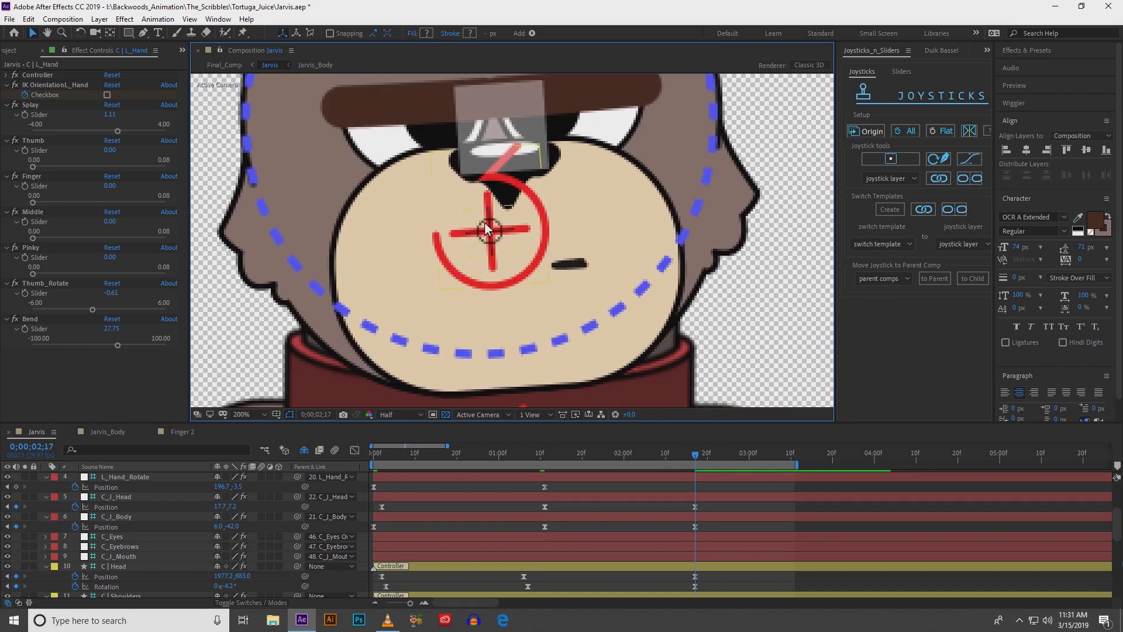
pyautogui.click(491, 230)
pyautogui.press('.')
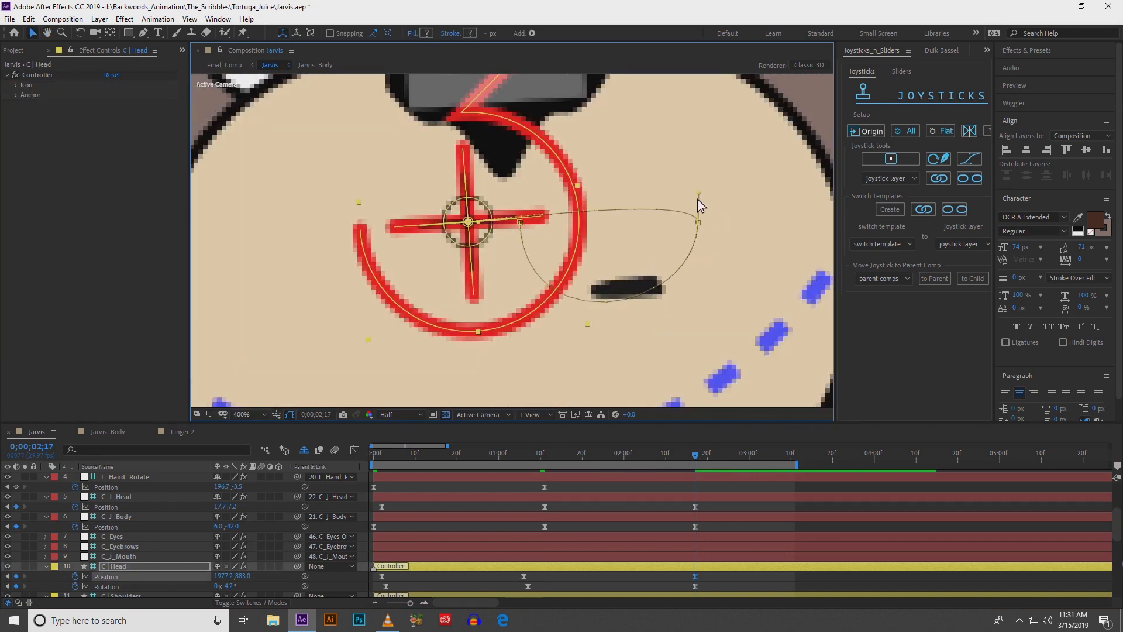
pyautogui.moveTo(701, 195); pyautogui.dragTo(627, 322)
pyautogui.moveTo(478, 223); pyautogui.dragTo(515, 295)
pyautogui.moveTo(628, 320); pyautogui.dragTo(637, 325)
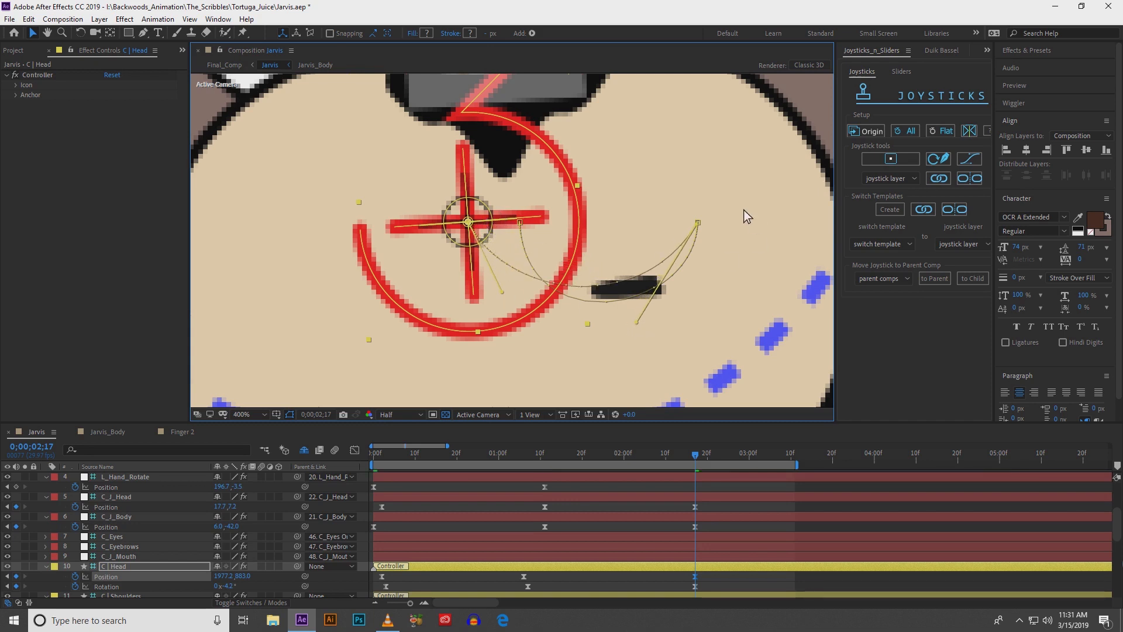
# - Pull down the C_J_Head joystick's motion path handles to arc its move into 0;00;02;17
pyautogui.scroll(-1, 647, 221)
pyautogui.click(493, 131)
pyautogui.moveTo(496, 152); pyautogui.dragTo(463, 298)
pyautogui.moveTo(566, 177); pyautogui.dragTo(556, 227)
pyautogui.click(553, 297)
pyautogui.click(470, 268)
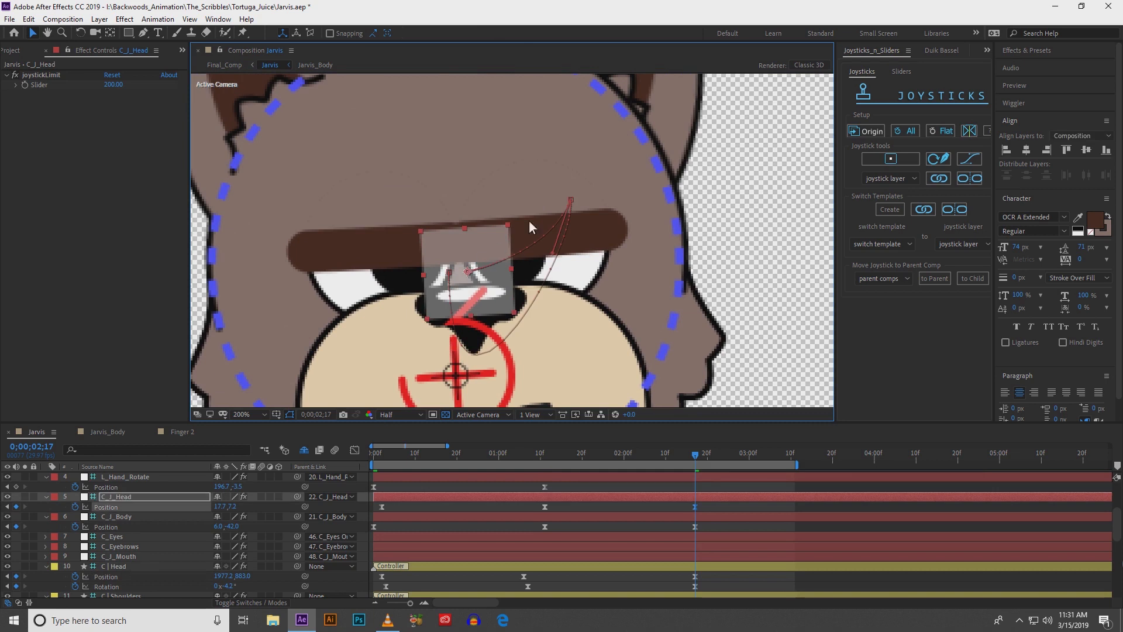
pyautogui.moveTo(554, 257); pyautogui.dragTo(566, 303)
pyautogui.moveTo(455, 322); pyautogui.dragTo(440, 142)
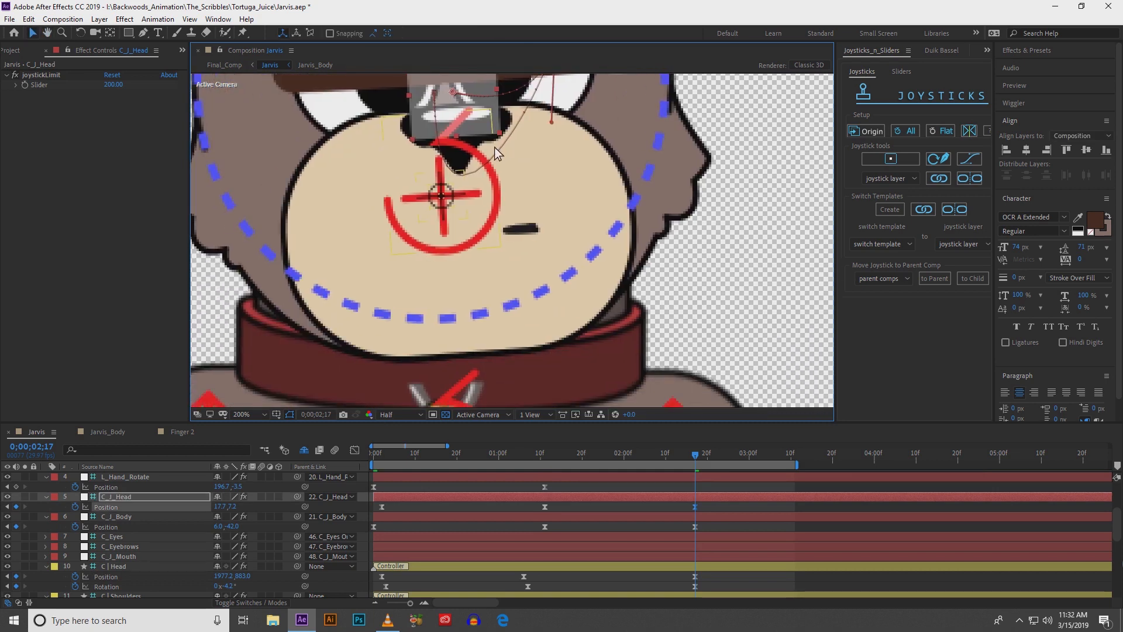
pyautogui.press(',')
pyautogui.moveTo(533, 181); pyautogui.dragTo(555, 200)
pyautogui.scroll(-3, 463, 349)
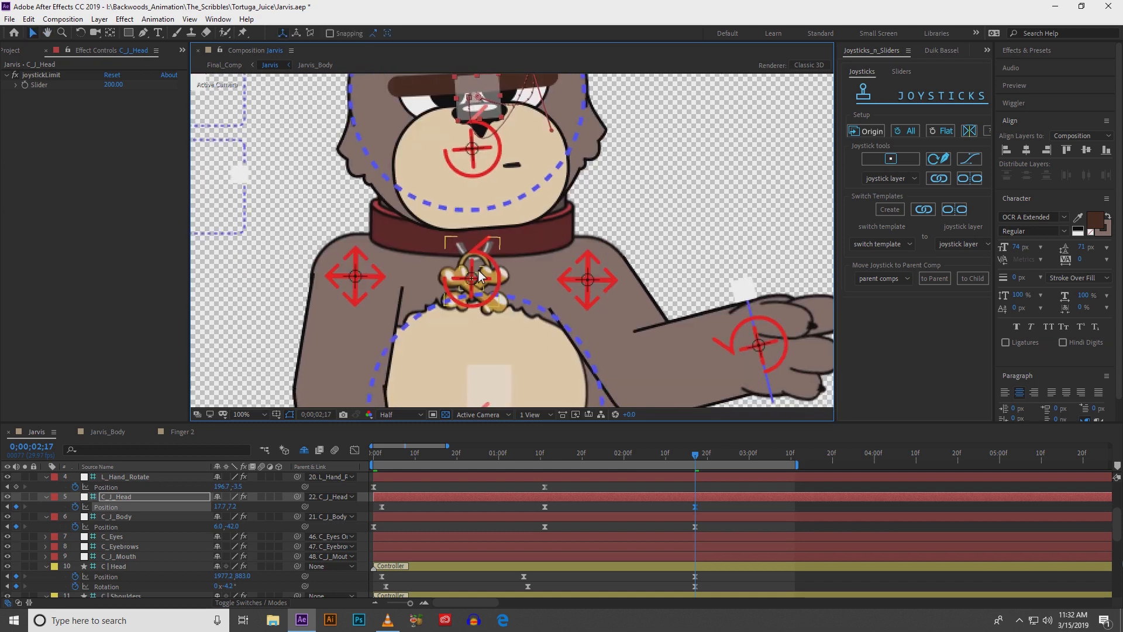
# - Curve C | Shoulders' motion path downward between its last two position keyframes
pyautogui.click(485, 266)
pyautogui.press('.')
pyautogui.moveTo(473, 280); pyautogui.dragTo(498, 199)
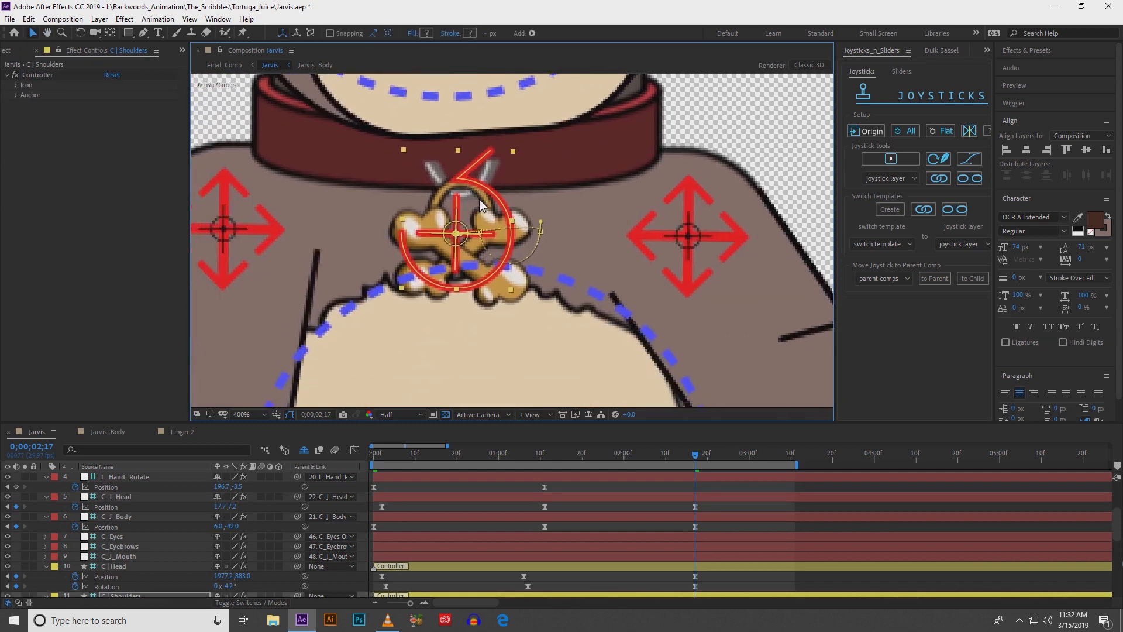
pyautogui.press('.')
pyautogui.moveTo(570, 202); pyautogui.dragTo(525, 332)
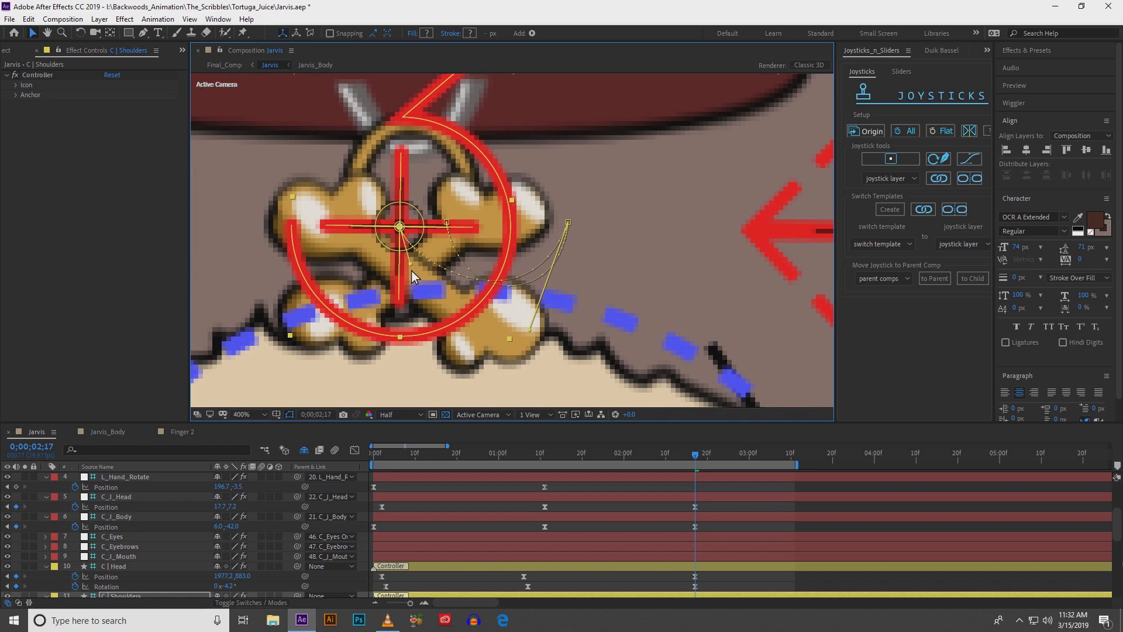
# - Examine C | Jarvis_Body's motion path up close at its 0;00;02;17 keyframe
pyautogui.press(',')
pyautogui.press('h')
pyautogui.moveTo(492, 286); pyautogui.dragTo(435, 201)
pyautogui.moveTo(483, 367); pyautogui.dragTo(474, 225)
pyautogui.press('space')
pyautogui.moveTo(401, 345); pyautogui.dragTo(488, 338)
pyautogui.click(442, 273)
pyautogui.press('.')
pyautogui.press(',')
pyautogui.press('space')
pyautogui.moveTo(536, 213); pyautogui.dragTo(542, 372)
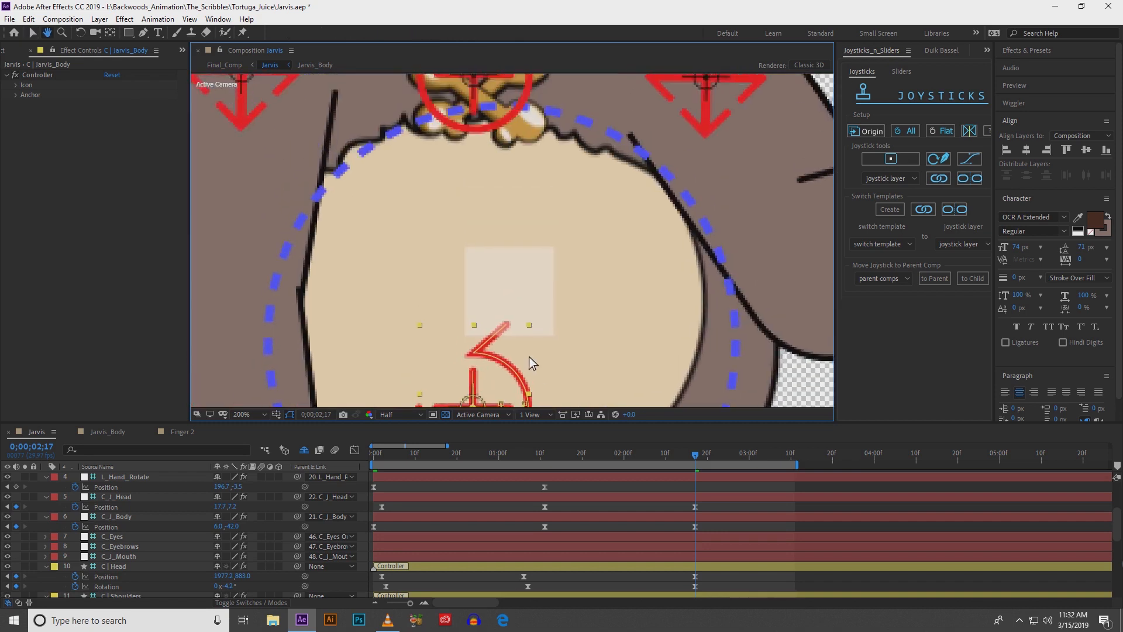
pyautogui.press(',')
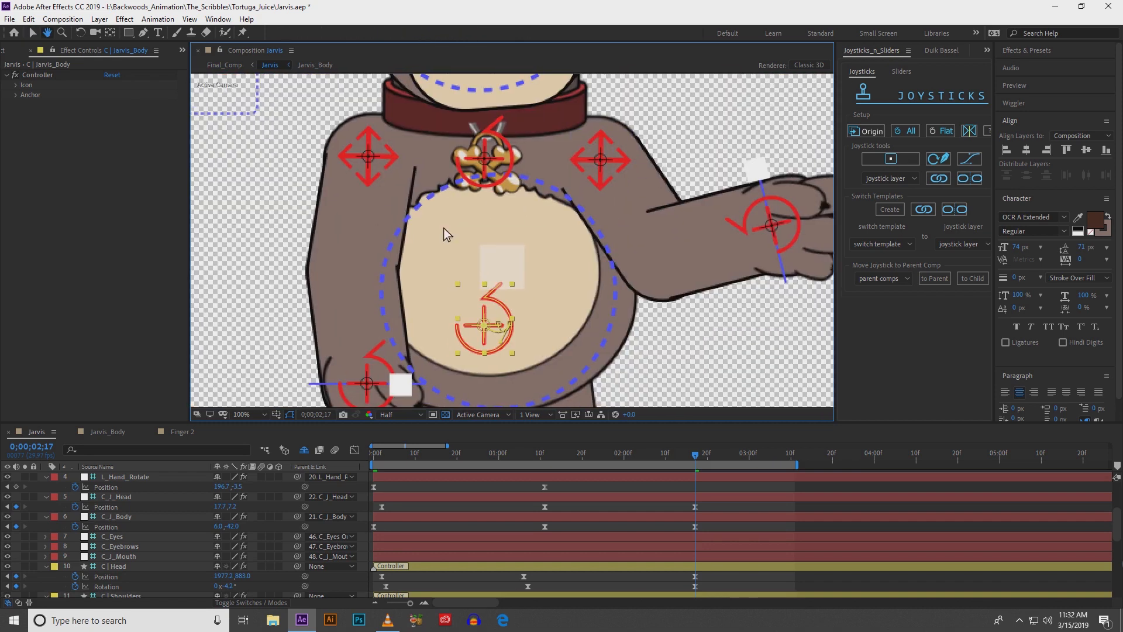
# - Bend the last segment of C | L_Hand's motion path inward toward the body
pyautogui.click(755, 218)
pyautogui.press('space')
pyautogui.moveTo(694, 211); pyautogui.dragTo(490, 217)
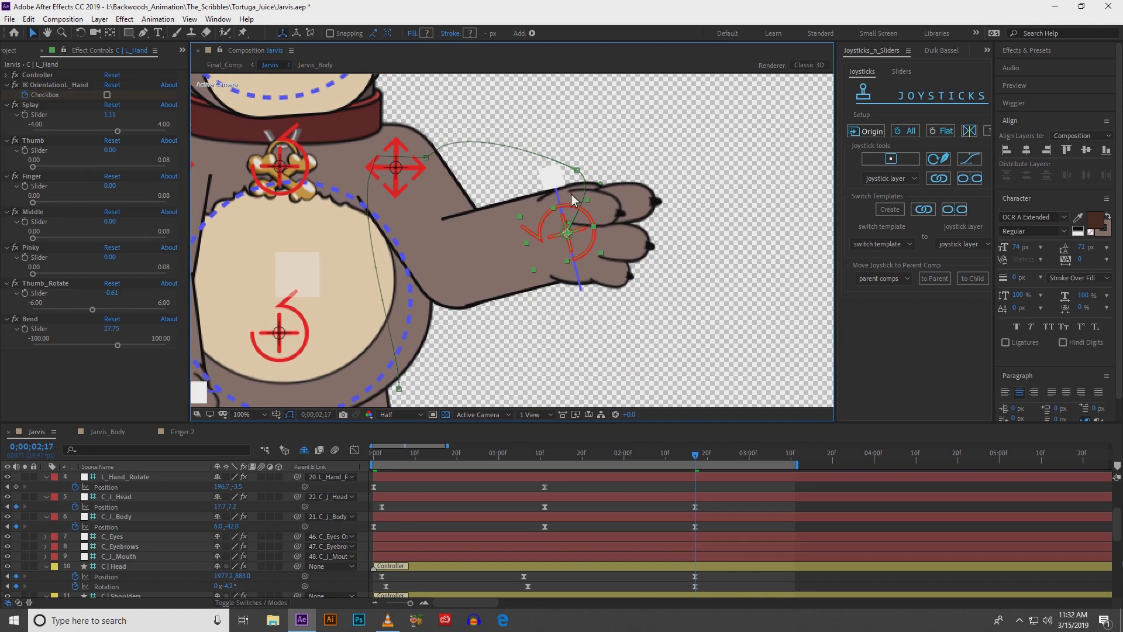
pyautogui.moveTo(586, 195); pyautogui.dragTo(546, 211)
# - Adjust C | R_Hand's motion path into 0;00;02;17, and recheck C | L_Hand's path up close
pyautogui.press('space')
pyautogui.moveTo(317, 282); pyautogui.dragTo(467, 222)
pyautogui.click(289, 355)
pyautogui.scroll(1, 259, 351)
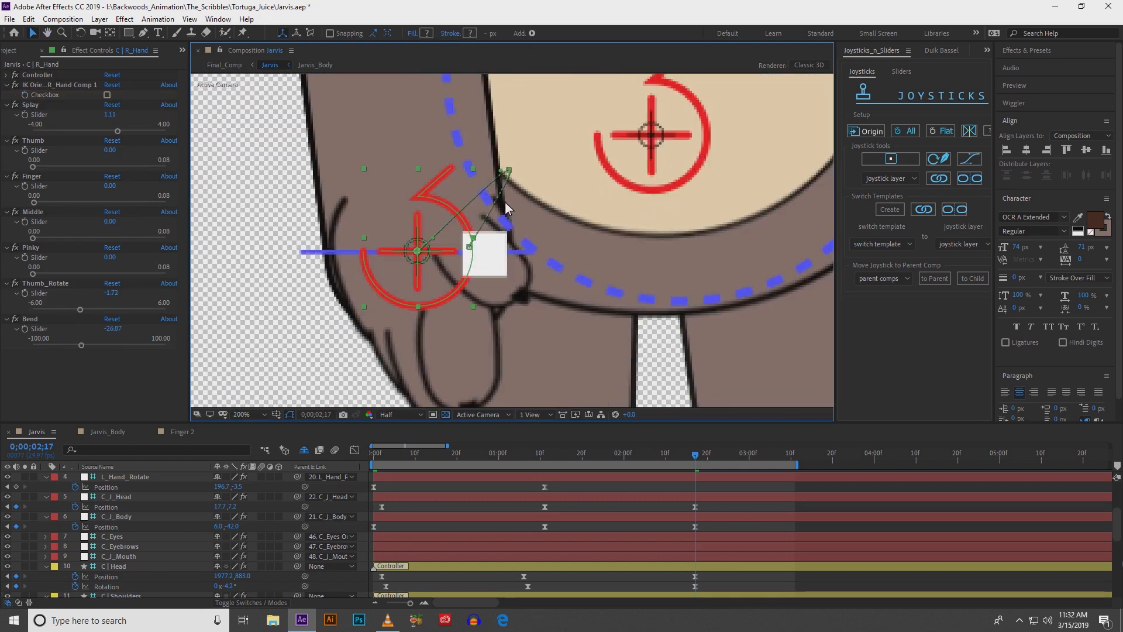
pyautogui.click(507, 221)
pyautogui.click(413, 257)
pyautogui.scroll(-1, 565, 229)
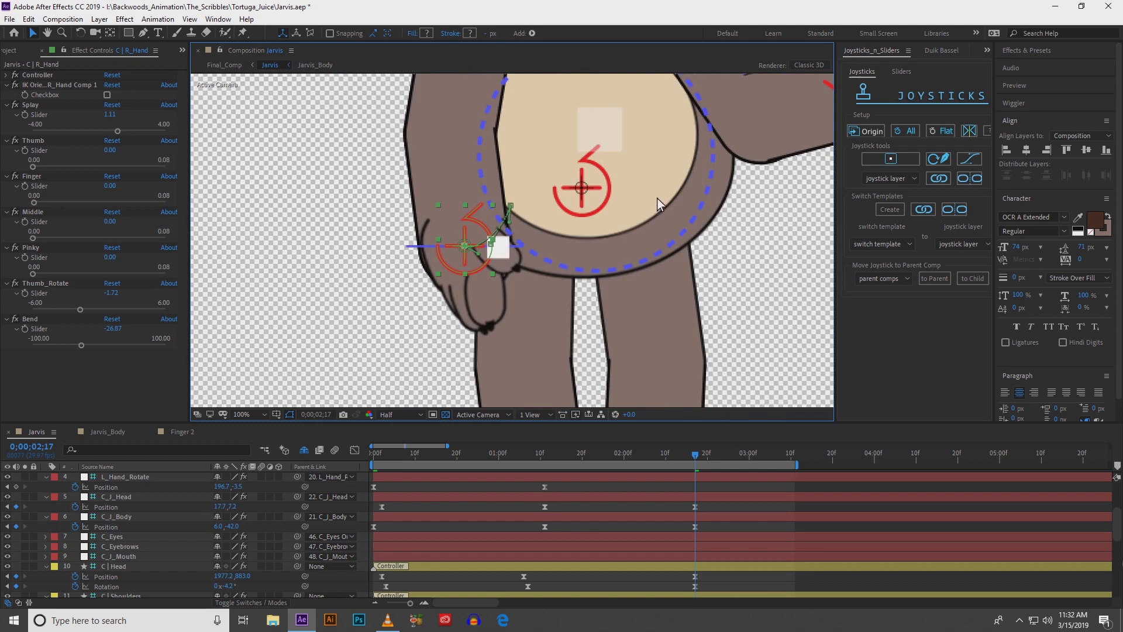
pyautogui.moveTo(652, 209); pyautogui.dragTo(348, 315)
pyautogui.press('v')
pyautogui.click(538, 201)
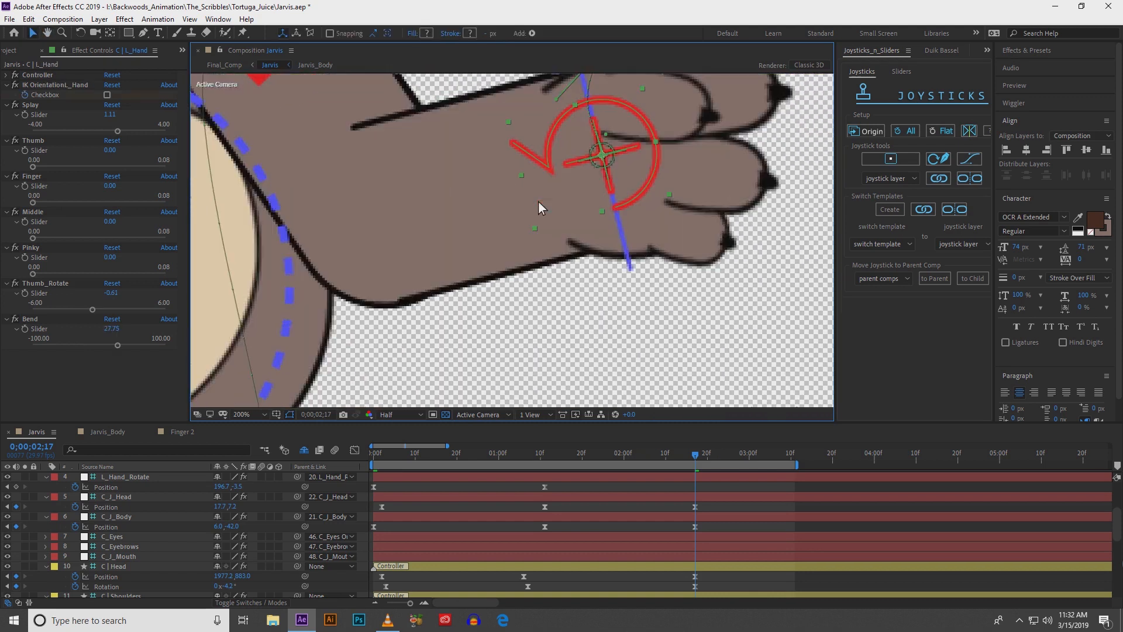
pyautogui.scroll(-1, 408, 216)
pyautogui.moveTo(394, 216); pyautogui.dragTo(446, 286)
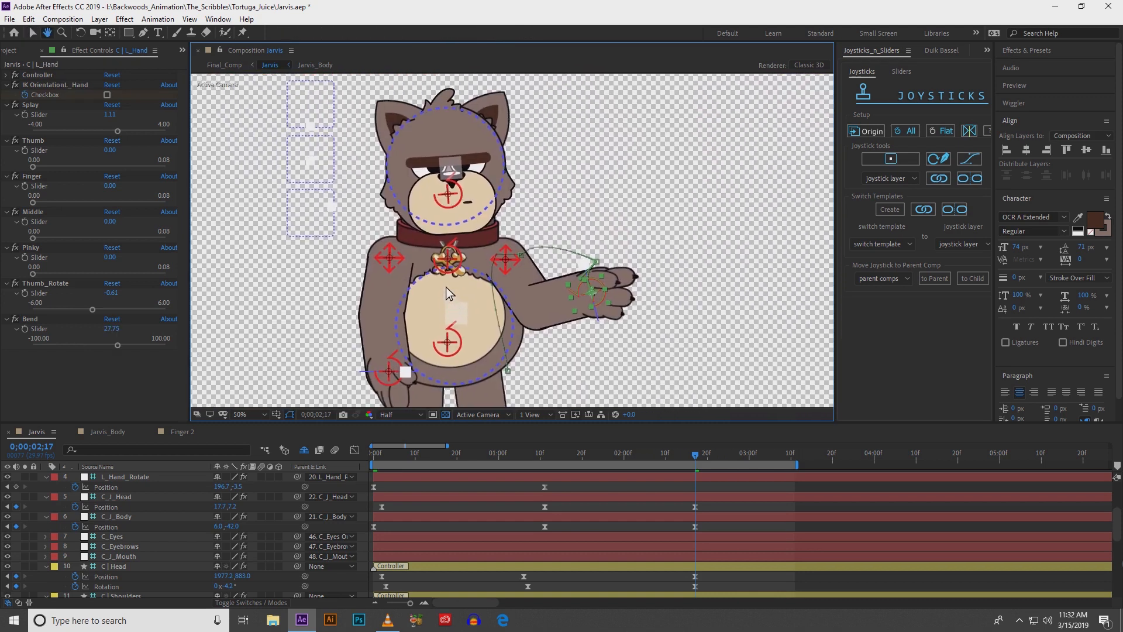
# - Select the controllers' keyframes across the second move and apply Easy Ease to them in the speed graph
pyautogui.scroll(3, 651, 555)
pyautogui.scroll(-6, 651, 547)
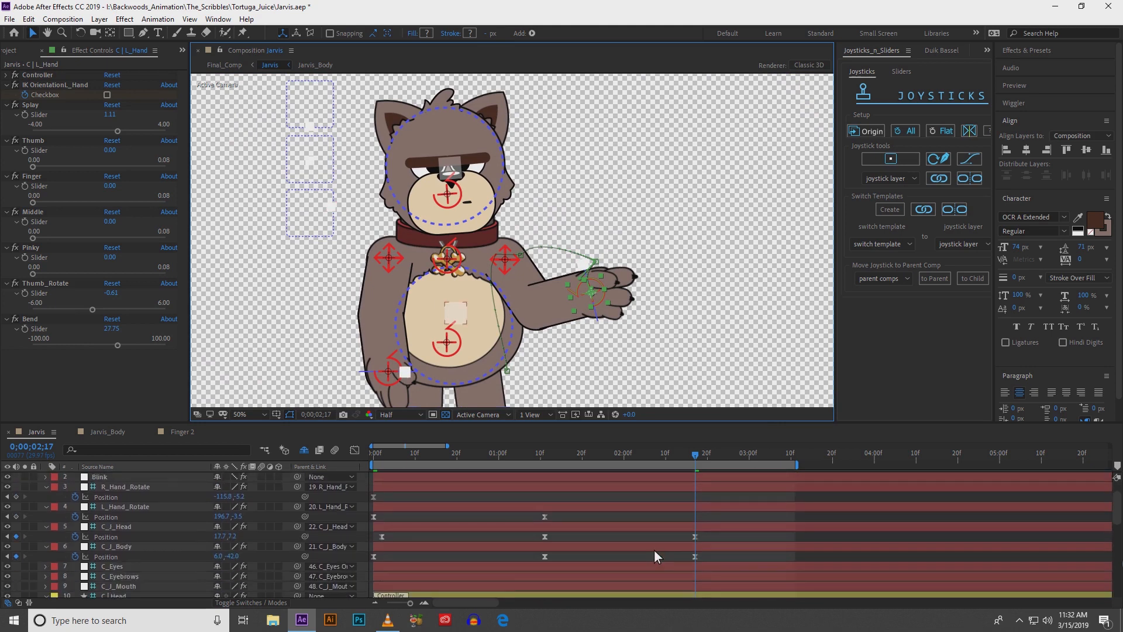
pyautogui.moveTo(722, 506); pyautogui.dragTo(655, 542)
pyautogui.click(357, 455)
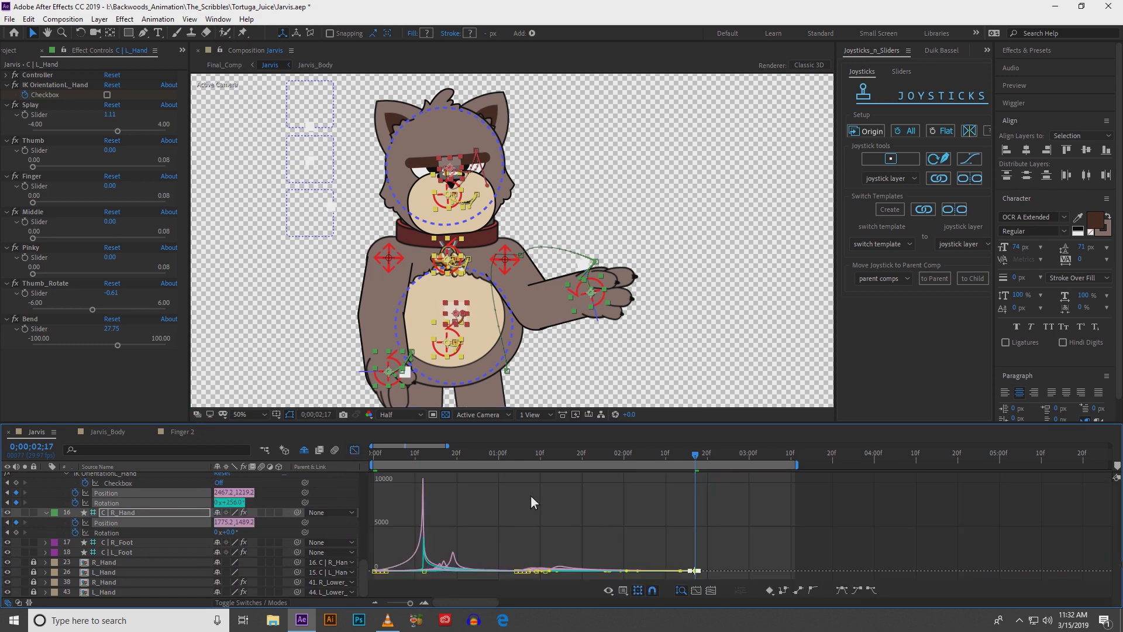
pyautogui.moveTo(376, 450); pyautogui.dragTo(406, 445)
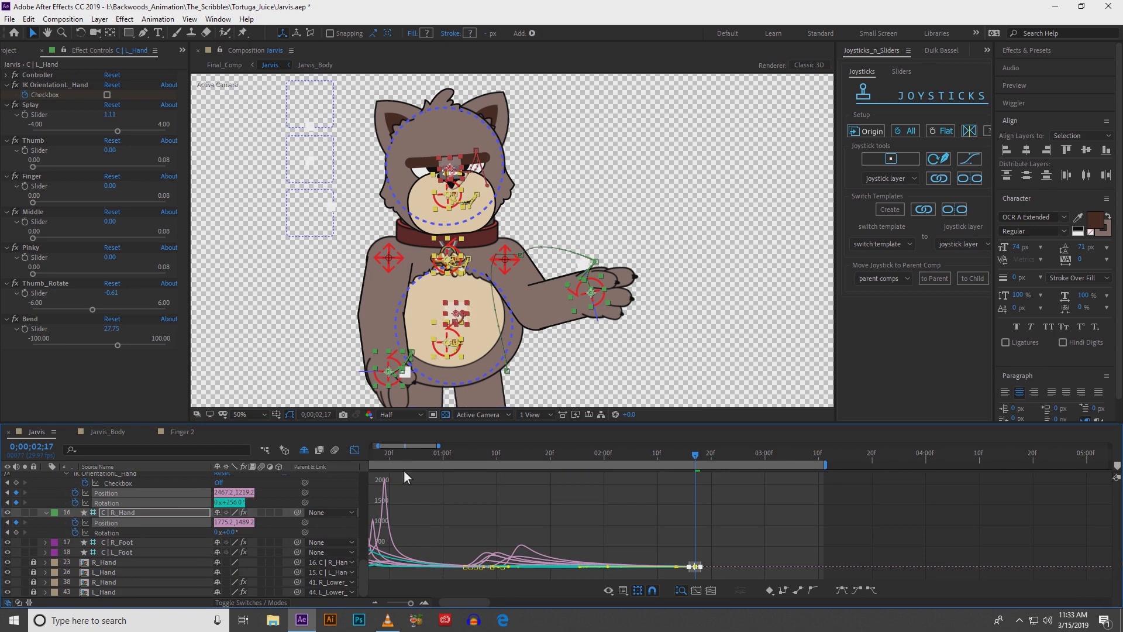
pyautogui.moveTo(560, 527); pyautogui.dragTo(663, 594)
pyautogui.click(843, 590)
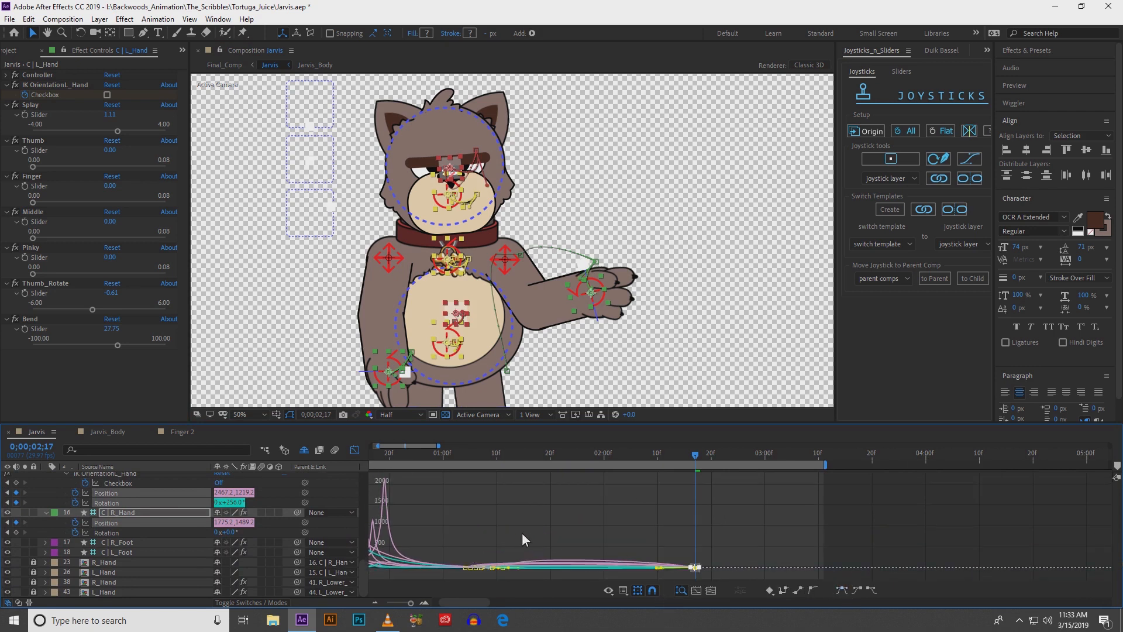
# - Stretch the keyframe influence handles so the second move's speed curves peak around 0;00;01;27
pyautogui.moveTo(447, 543); pyautogui.dragTo(570, 570)
pyautogui.moveTo(734, 543); pyautogui.dragTo(607, 569)
pyautogui.moveTo(546, 457); pyautogui.dragTo(584, 457)
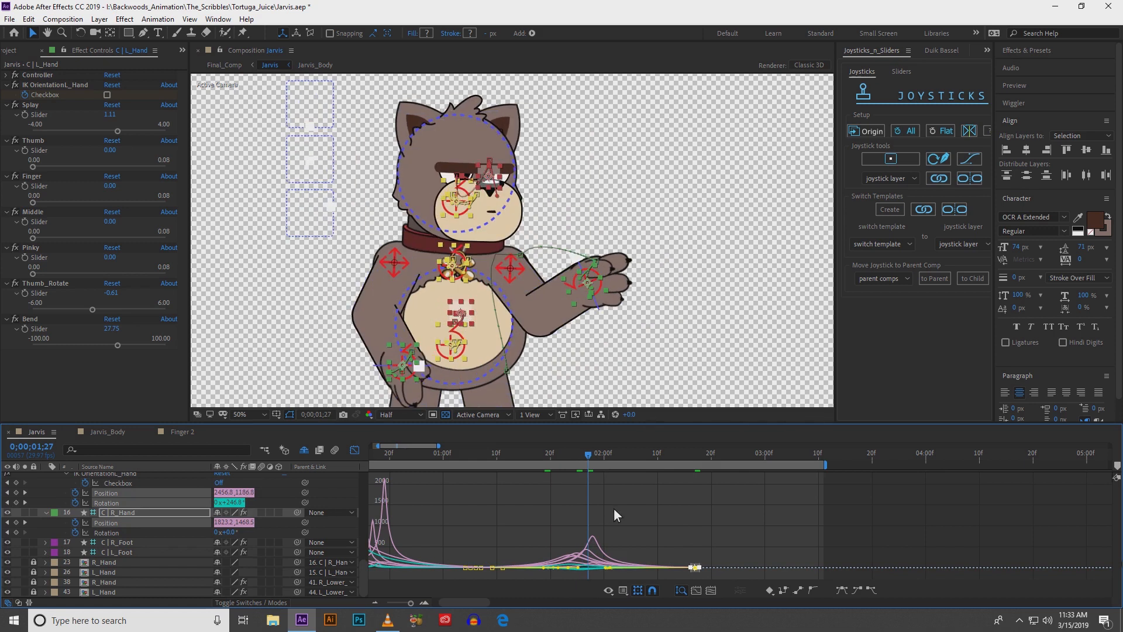
# - Check the audio waveform, reshape the second move's speed curves to peak at 0;00;02;04, and preview the animation
pyautogui.click(354, 449)
pyautogui.scroll(10, 614, 514)
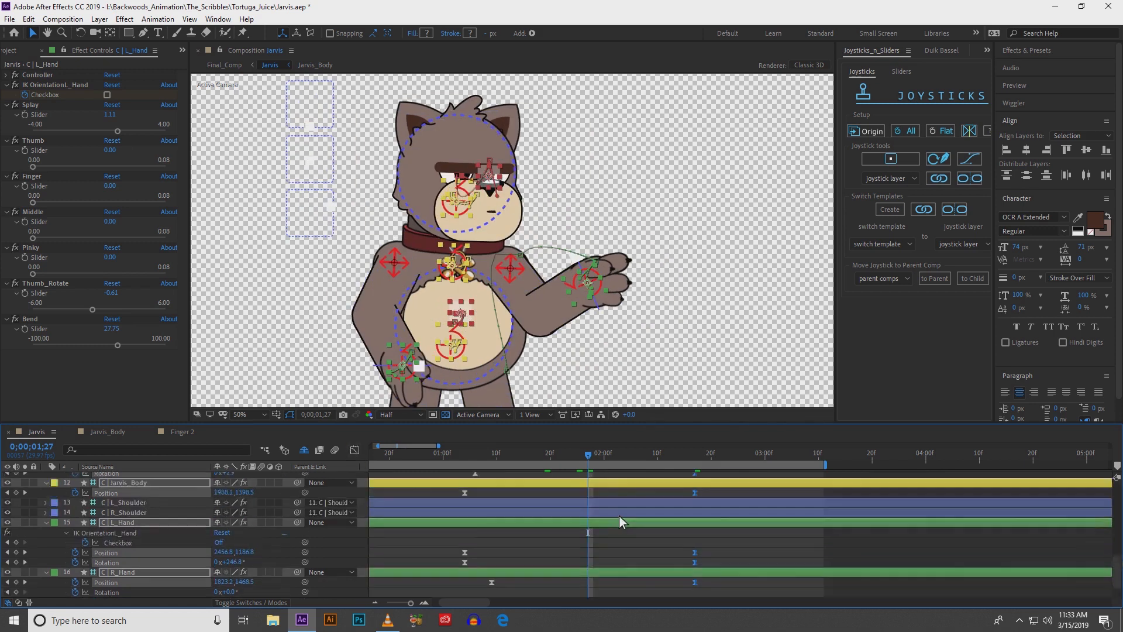
pyautogui.moveTo(597, 457); pyautogui.dragTo(626, 457)
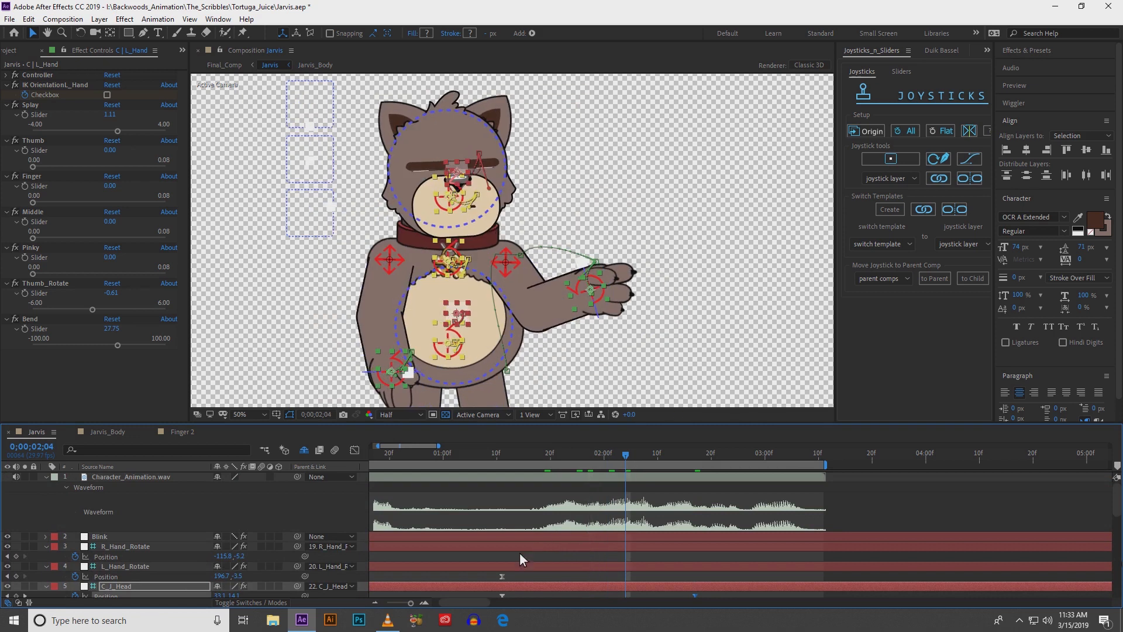
pyautogui.scroll(-3, 538, 550)
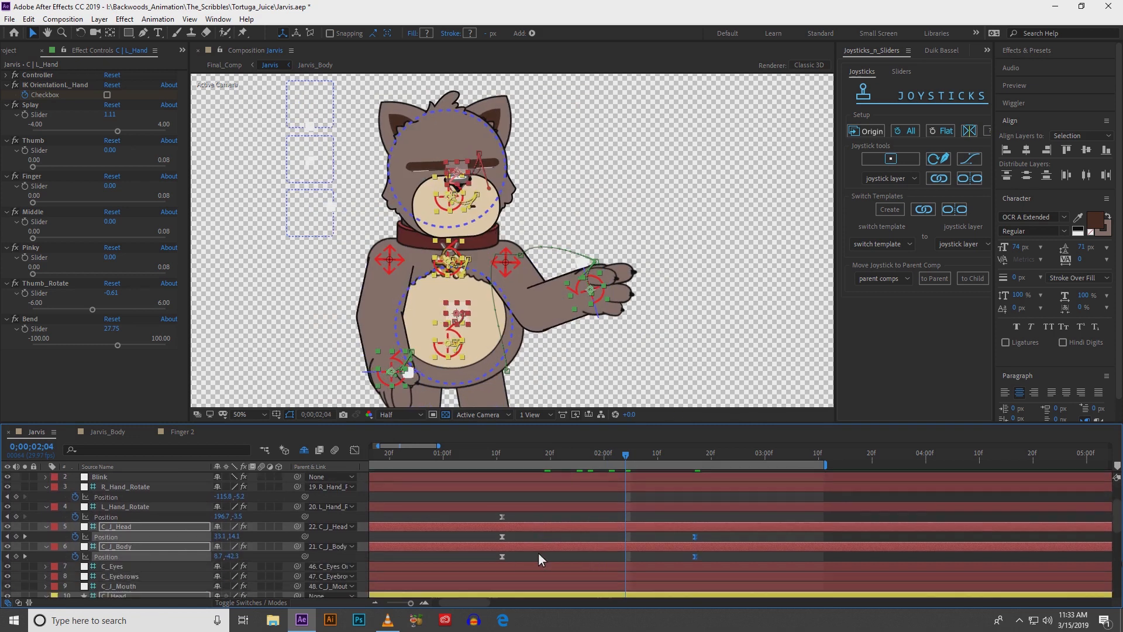
pyautogui.click(356, 448)
pyautogui.moveTo(463, 532); pyautogui.dragTo(575, 571)
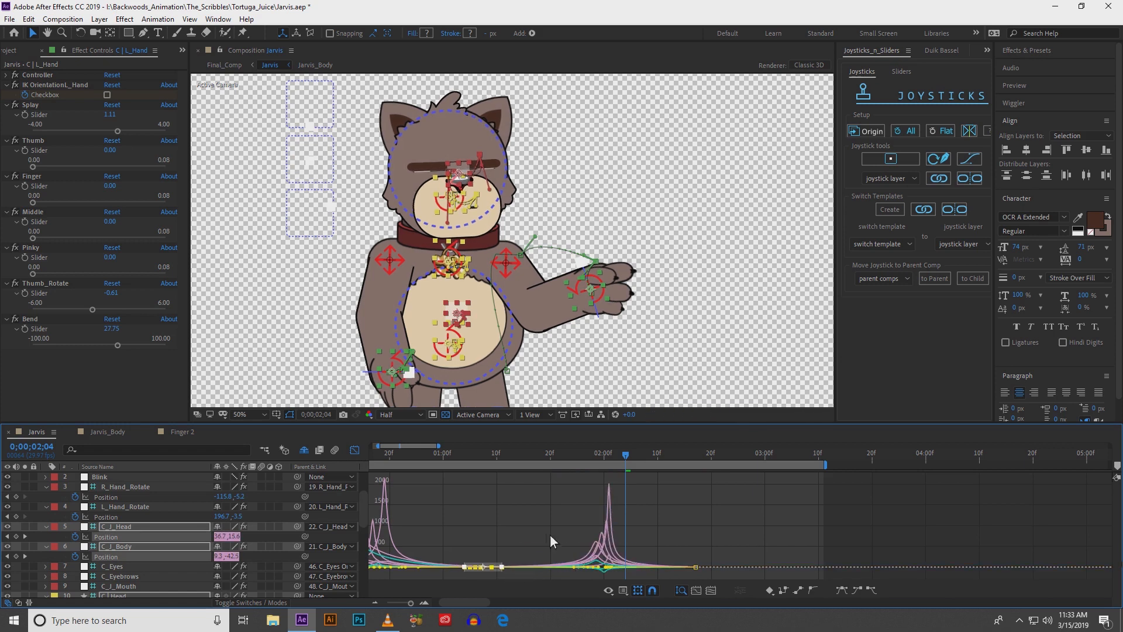
pyautogui.moveTo(718, 541); pyautogui.dragTo(632, 572)
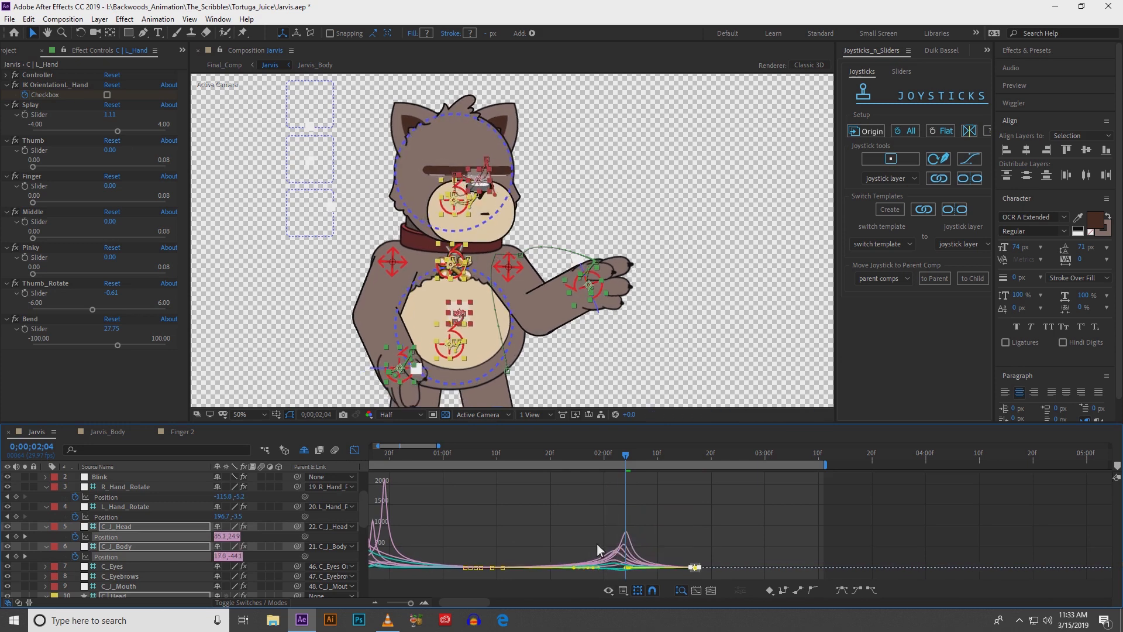
pyautogui.press('space')
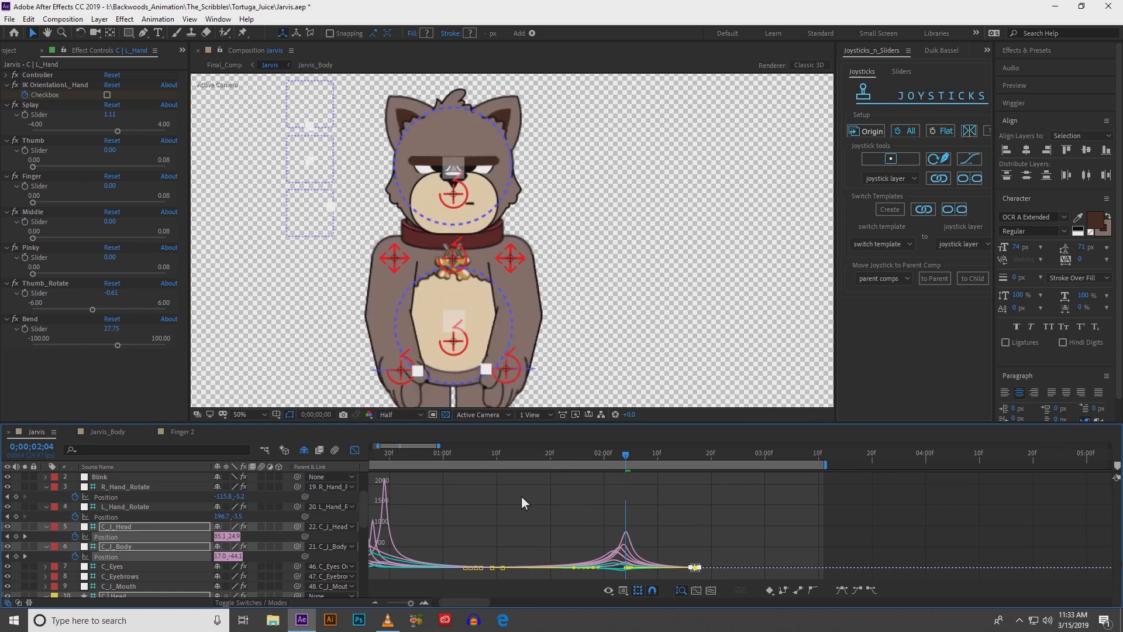
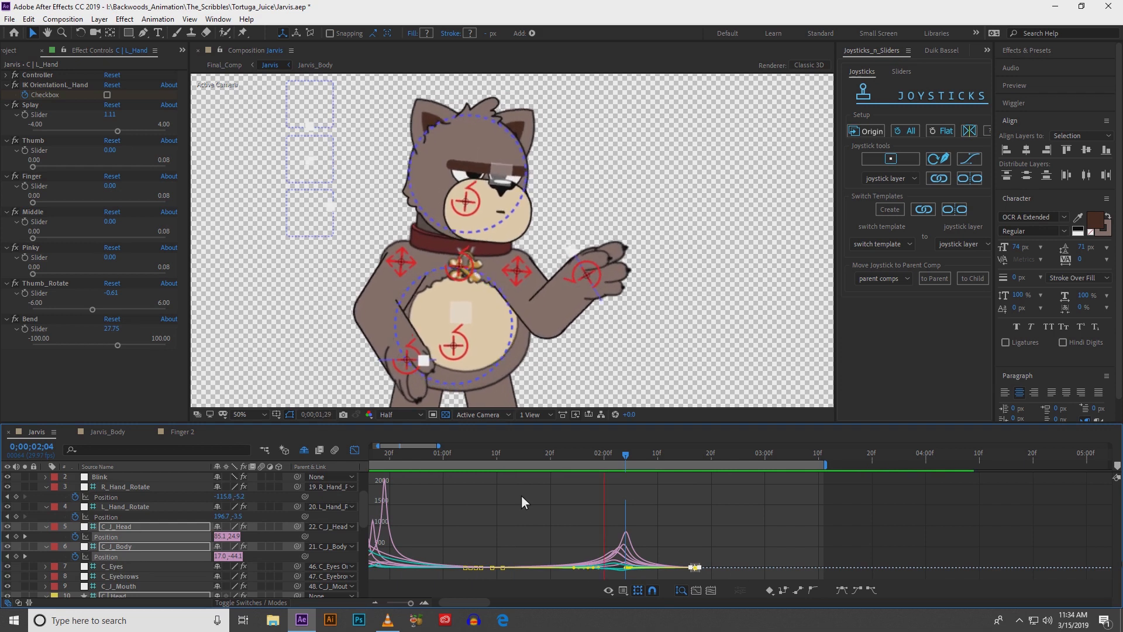
pyautogui.press('space')
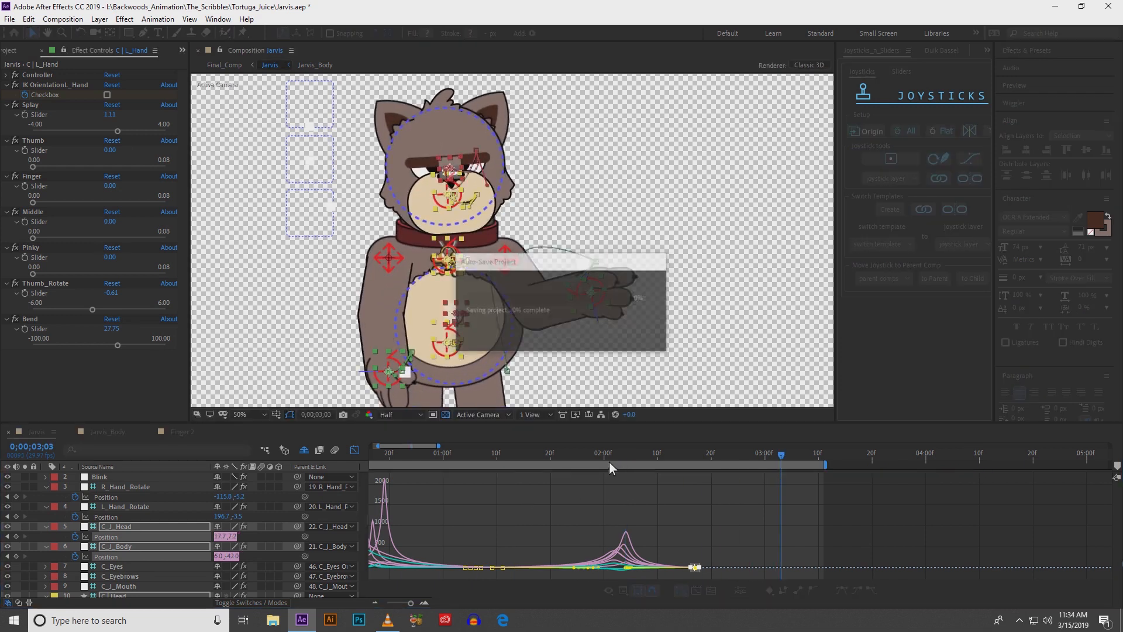
# - At 0;00;03;02, nudge the C | Jarvis_Body controller about 20 px right and 20 px up
pyautogui.moveTo(606, 461); pyautogui.dragTo(773, 455)
pyautogui.click(355, 450)
pyautogui.scroll(2, 746, 487)
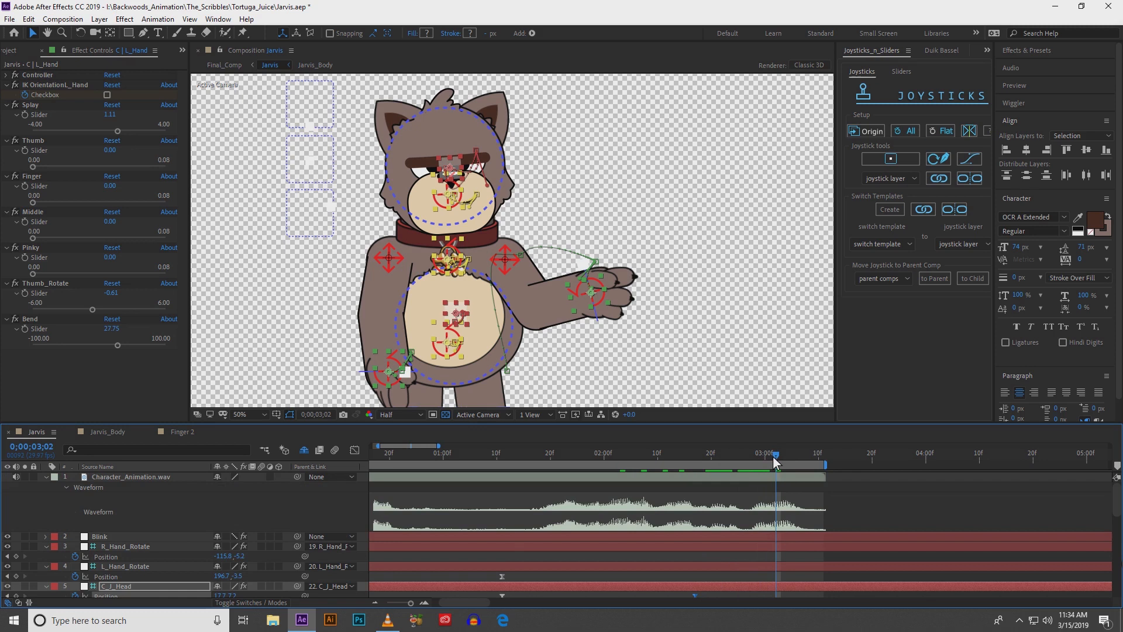
pyautogui.click(514, 558)
pyautogui.click(448, 345)
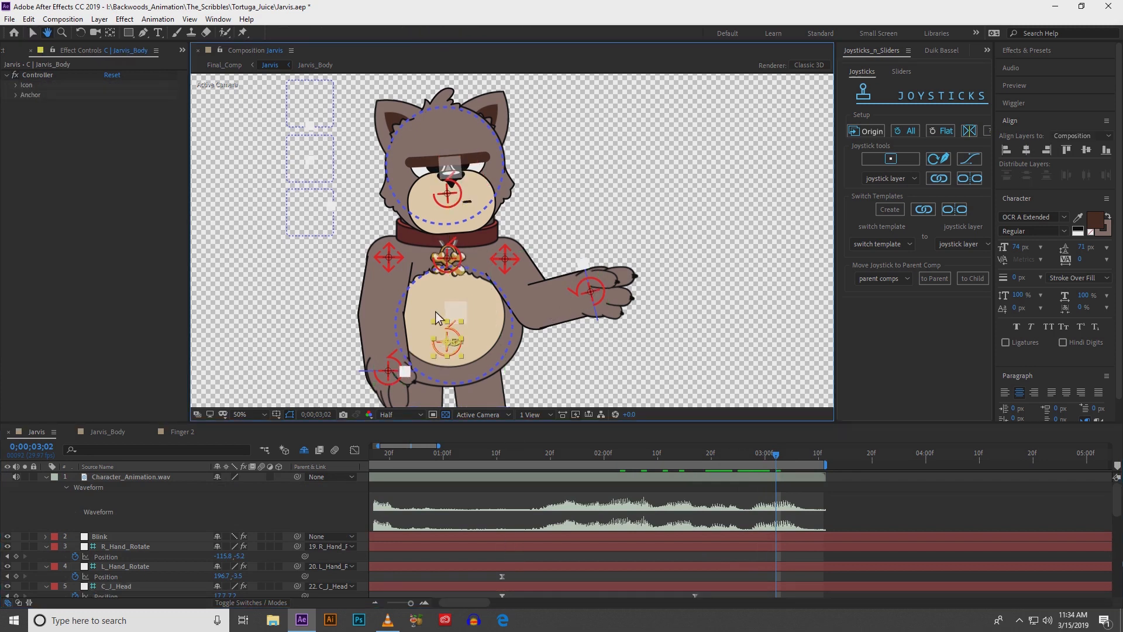
pyautogui.scroll(-3, 447, 292)
pyautogui.press('.')
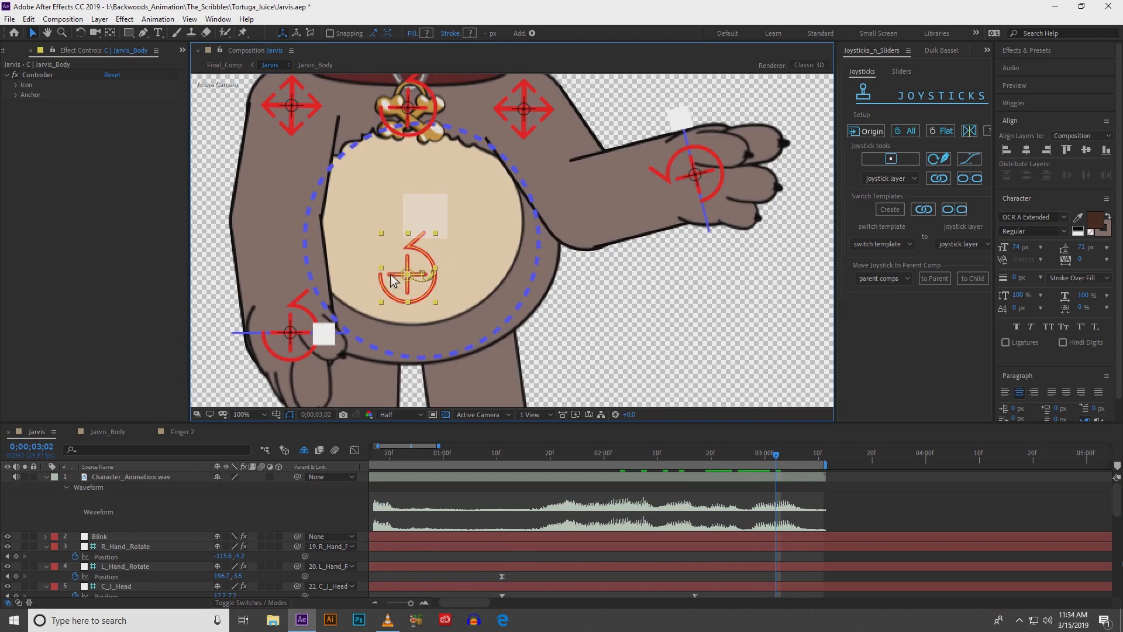
pyautogui.hotkey('shift', 'Right')
pyautogui.hotkey('shift', 'Right')
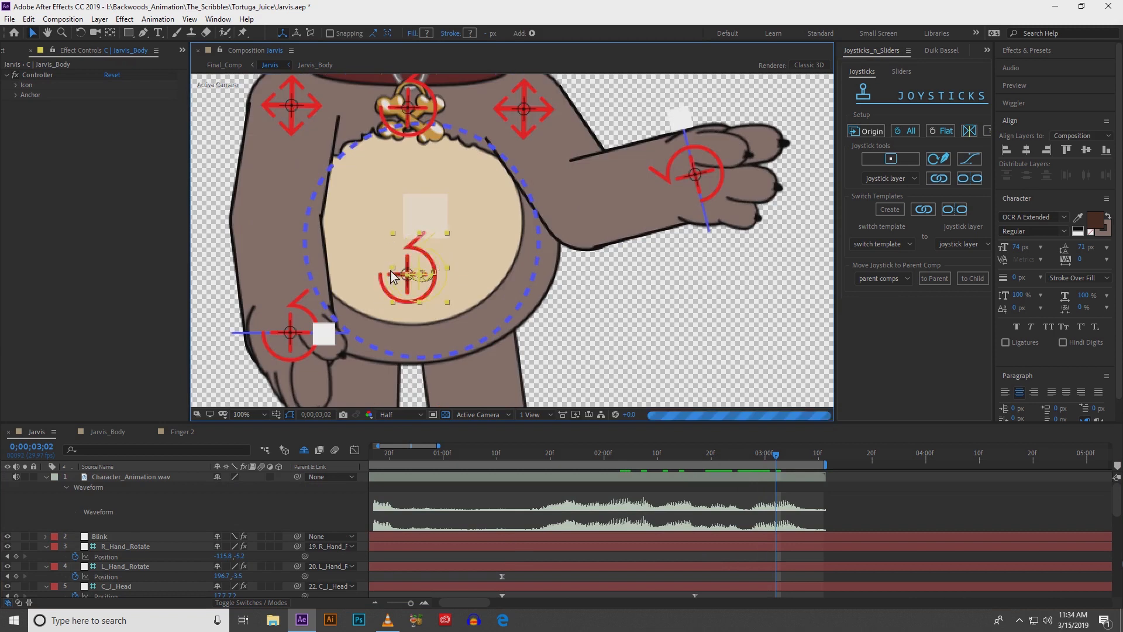
pyautogui.hotkey('shift', 'Up')
pyautogui.hotkey('shift', 'Up')
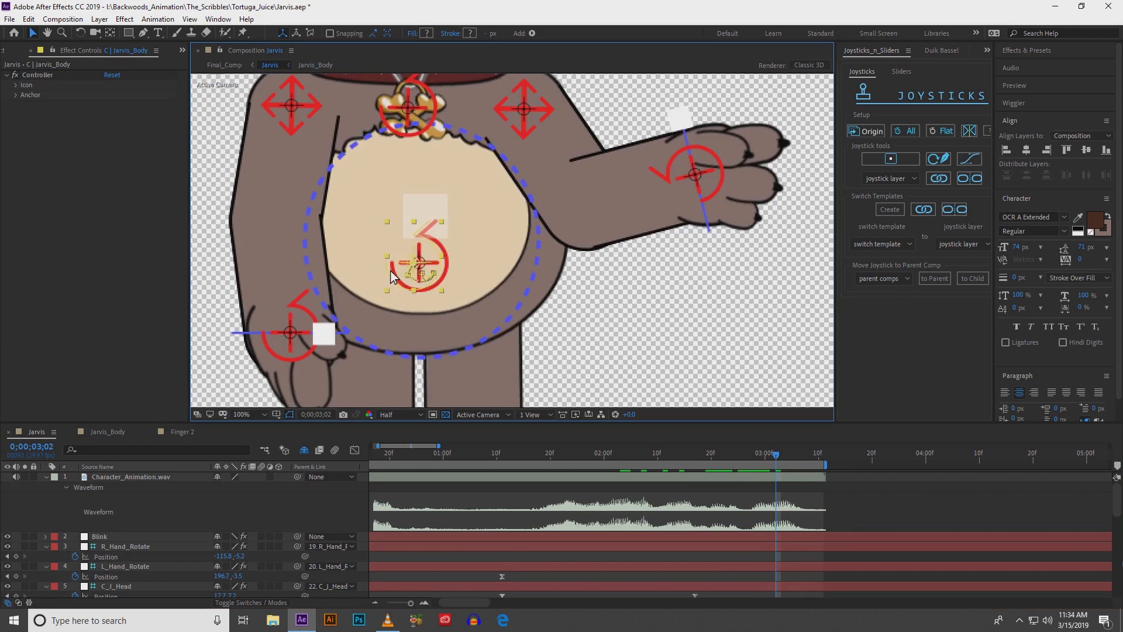
# - Shift the C | Shoulders and C | Head controllers slightly right and up at 0;00;03;02 to follow the body
pyautogui.click(404, 115)
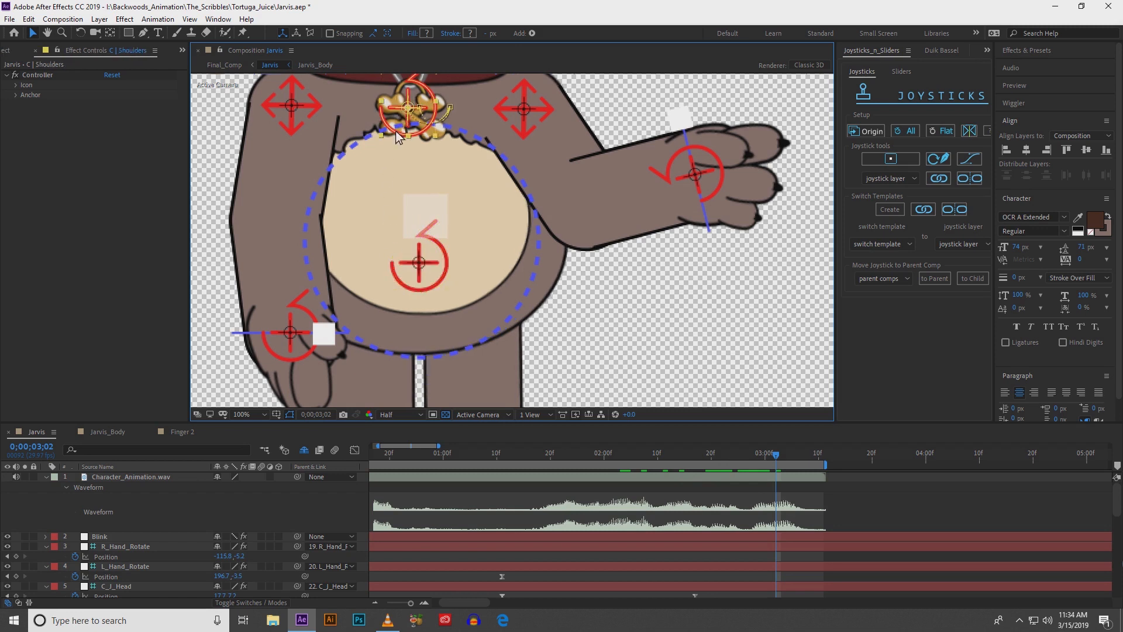
pyautogui.press('h')
pyautogui.moveTo(409, 142); pyautogui.dragTo(420, 317)
pyautogui.press('v')
pyautogui.click(409, 179)
pyautogui.moveTo(409, 183); pyautogui.dragTo(429, 212)
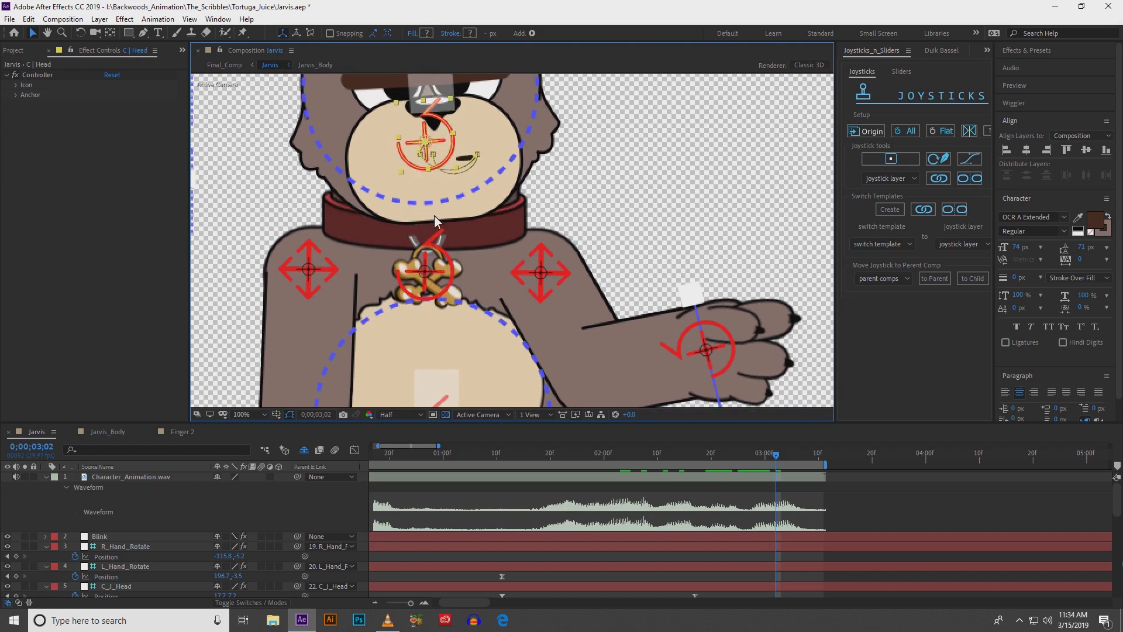
# - Rotate the C | Head, C | Shoulders and C | Jarvis_Body controllers slightly at 0;00;03;02
pyautogui.press('w')
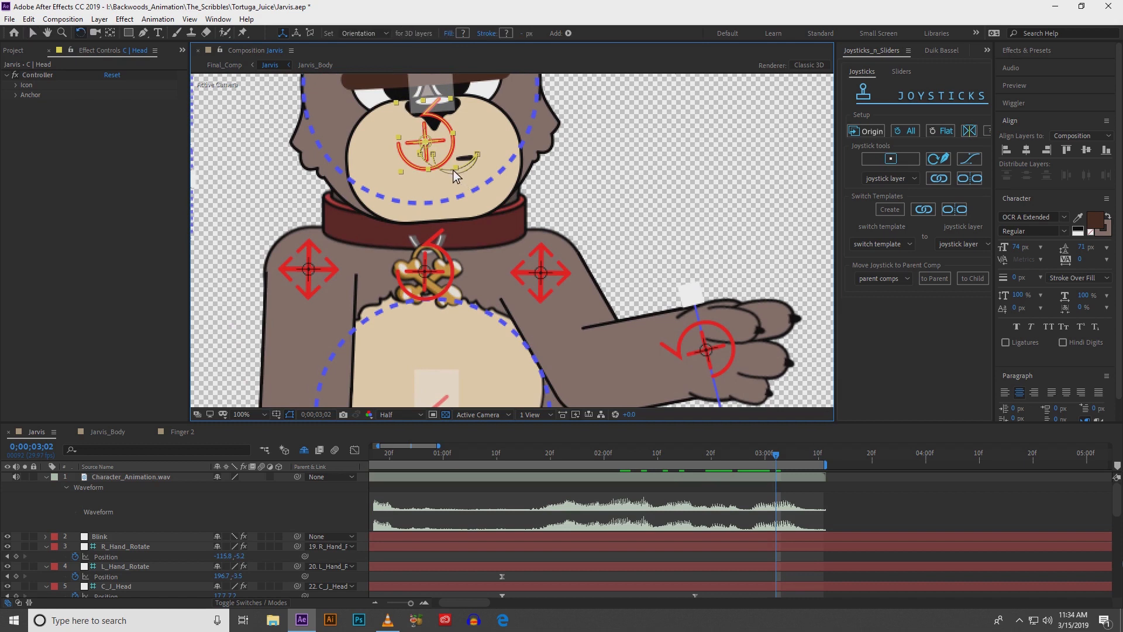
pyautogui.moveTo(456, 170); pyautogui.dragTo(451, 170)
pyautogui.click(427, 289)
pyautogui.press('h')
pyautogui.moveTo(383, 301); pyautogui.dragTo(371, 164)
pyautogui.press('w')
pyautogui.click(415, 316)
pyautogui.press('v')
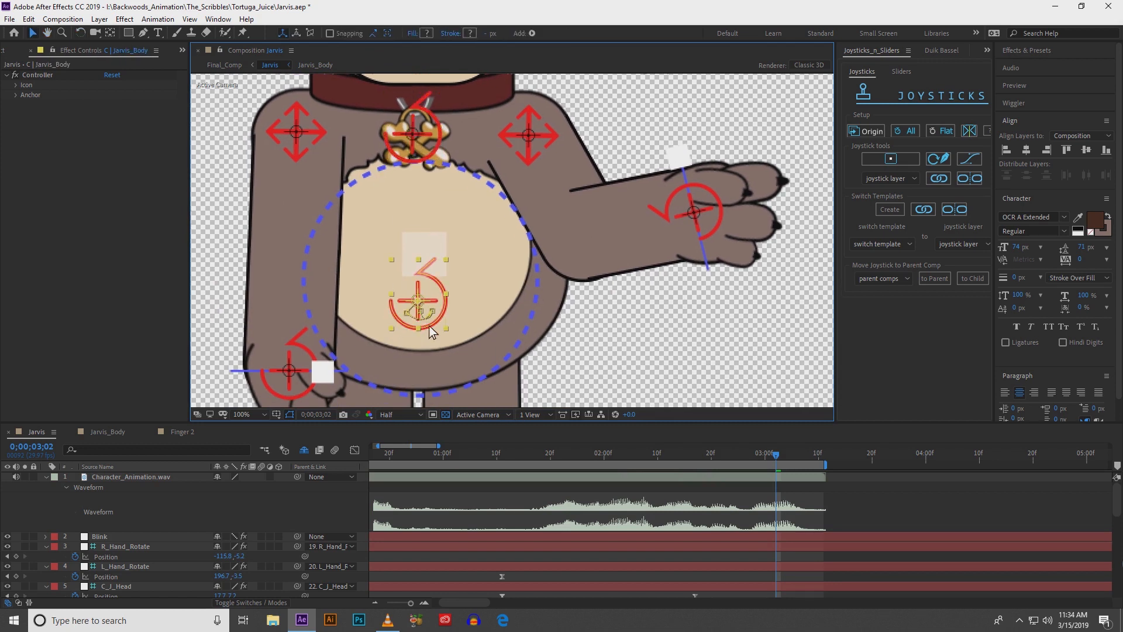
# - Shift the C | R_Hand controller slightly right and up at 0;00;03;02 to follow the body
pyautogui.scroll(3, 422, 322)
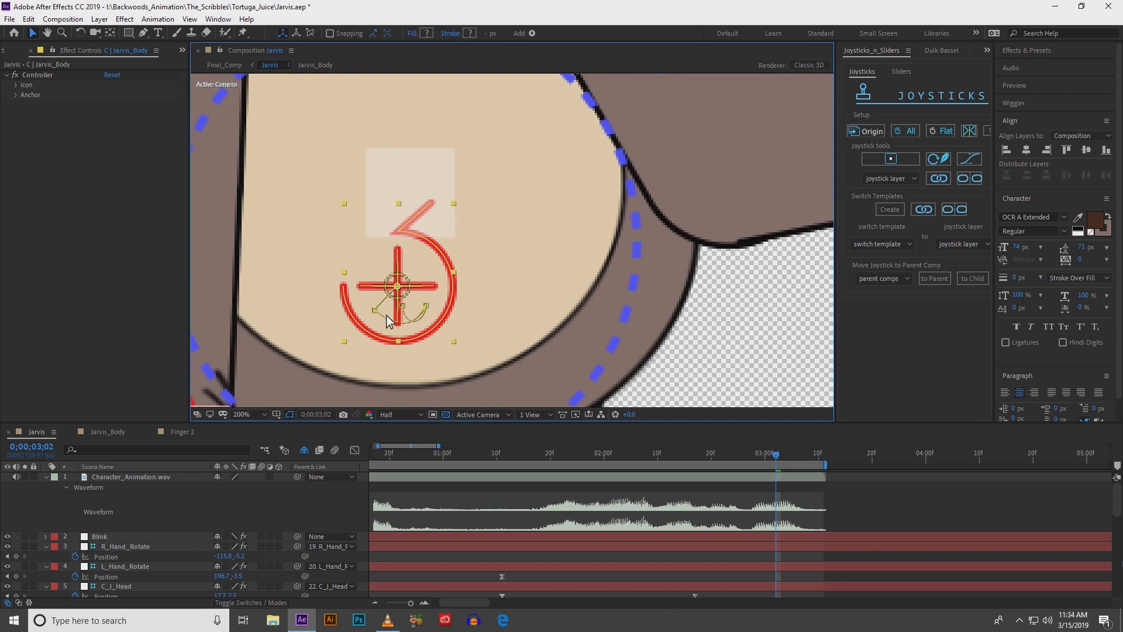
pyautogui.scroll(-3, 390, 321)
pyautogui.moveTo(556, 219); pyautogui.dragTo(494, 283)
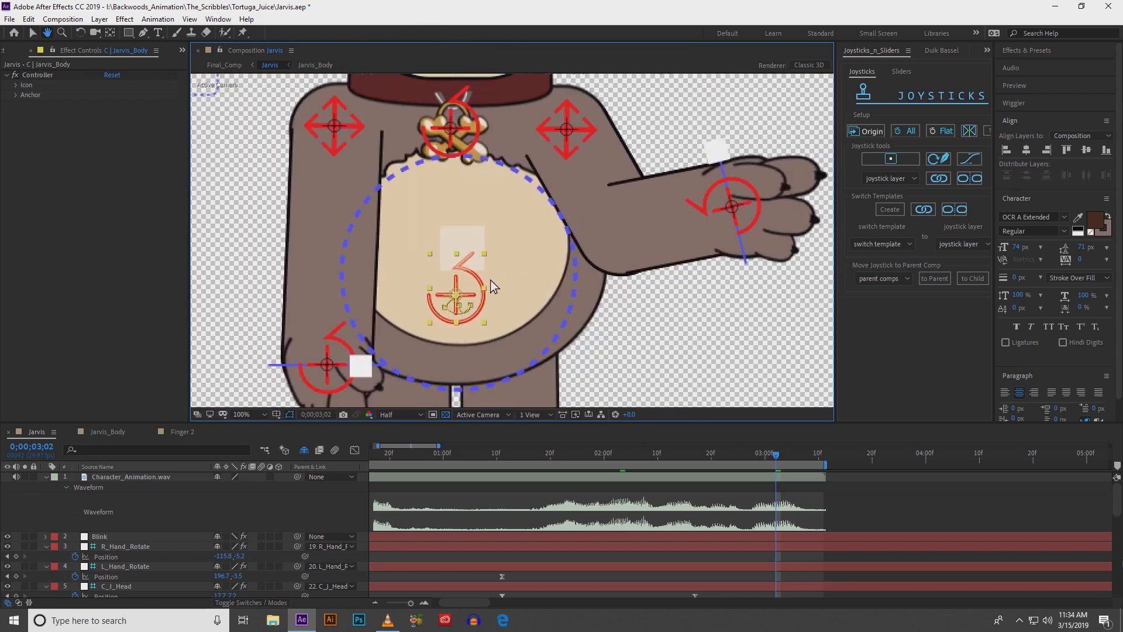
pyautogui.click(330, 367)
pyautogui.moveTo(336, 361); pyautogui.dragTo(356, 252)
pyautogui.scroll(1, 356, 253)
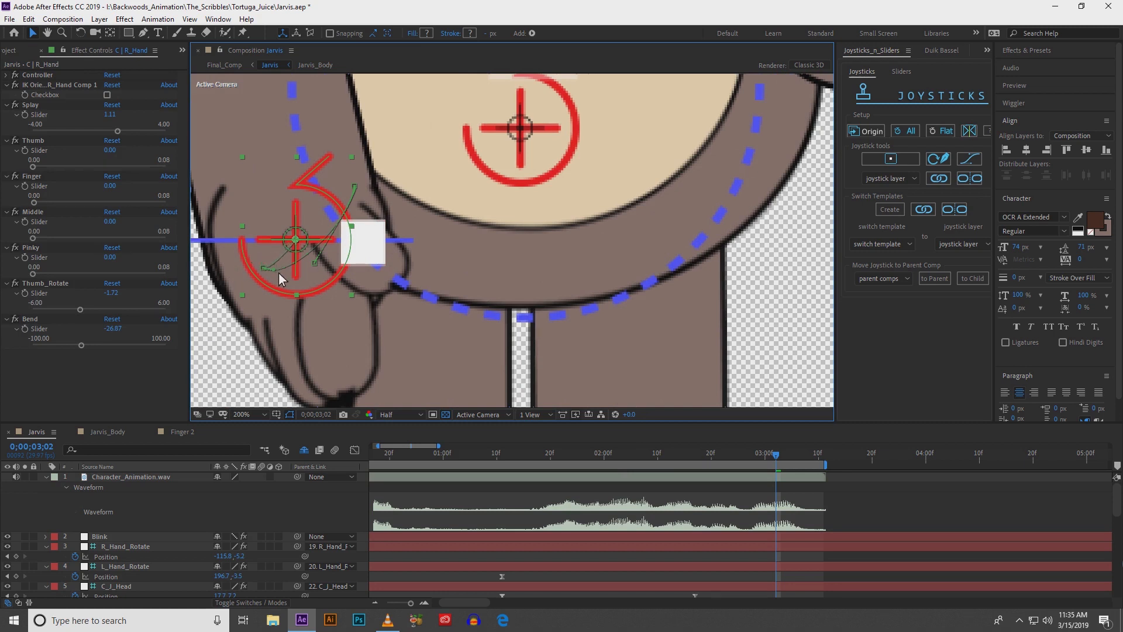
pyautogui.scroll(-1, 278, 273)
# - Convert the C | Jarvis_Body path's second-to-last keyframe and pull its handle upward to arc the final segment of the motion path
pyautogui.click(522, 173)
pyautogui.scroll(2, 521, 197)
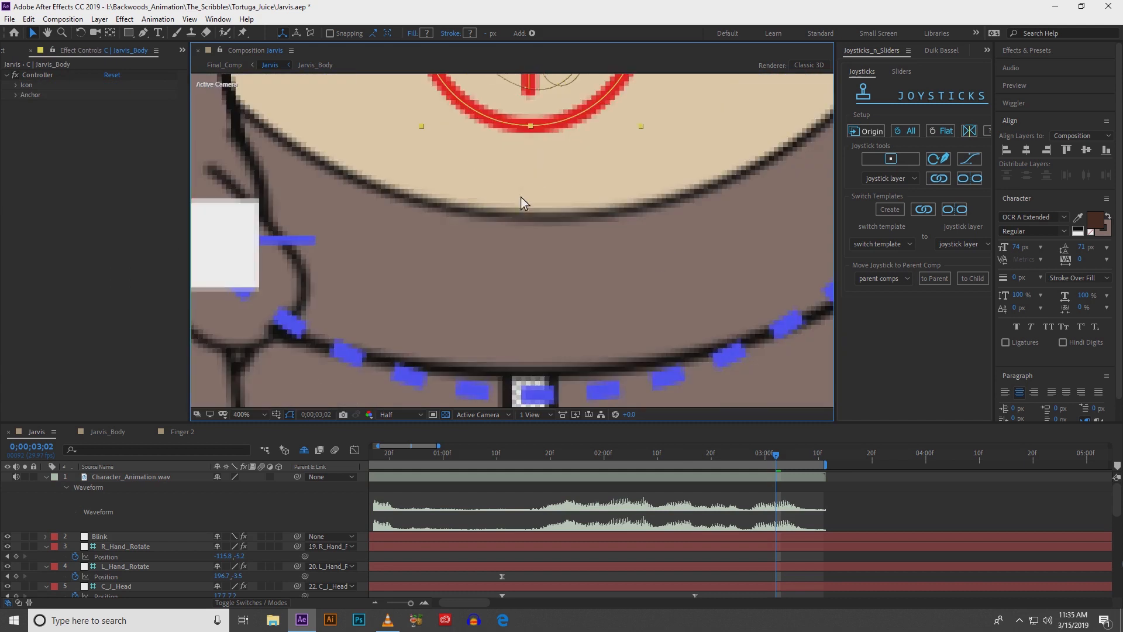
pyautogui.moveTo(528, 148); pyautogui.dragTo(454, 394)
pyautogui.click(408, 306)
pyautogui.click(455, 263)
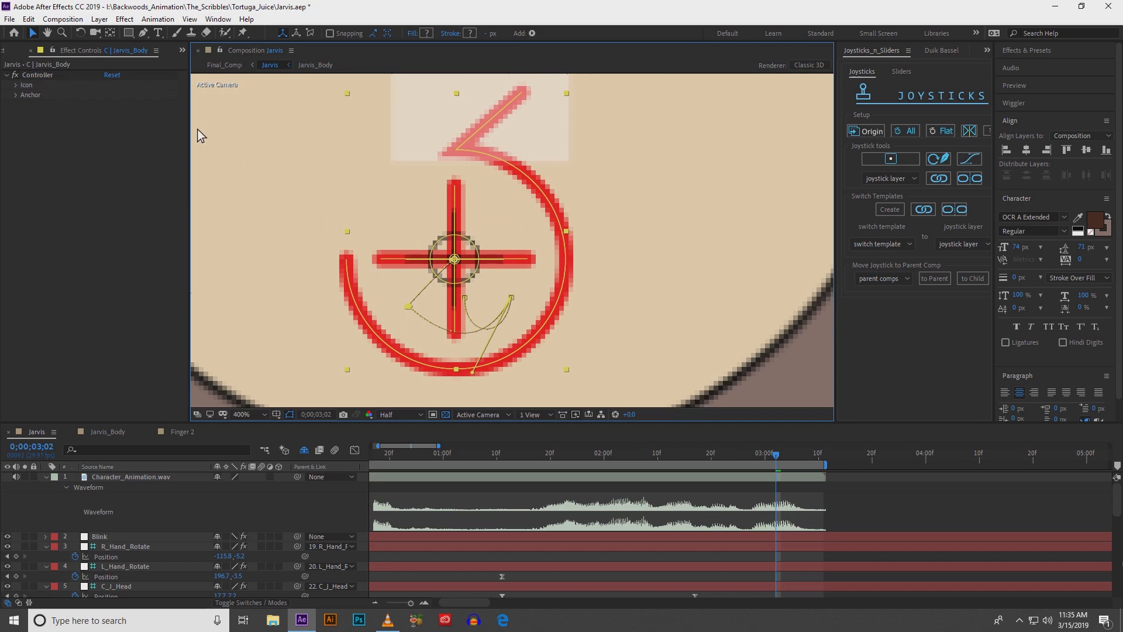
pyautogui.moveTo(143, 33); pyautogui.dragTo(175, 75)
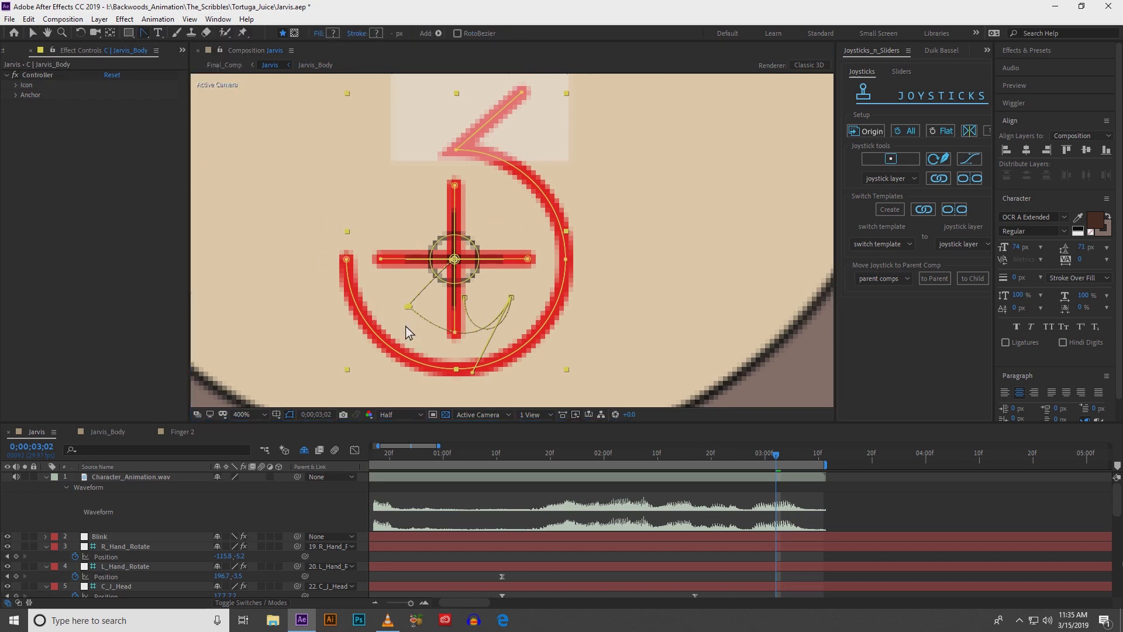
pyautogui.moveTo(410, 308); pyautogui.dragTo(408, 276)
pyautogui.press('v')
pyautogui.moveTo(411, 319); pyautogui.dragTo(409, 307)
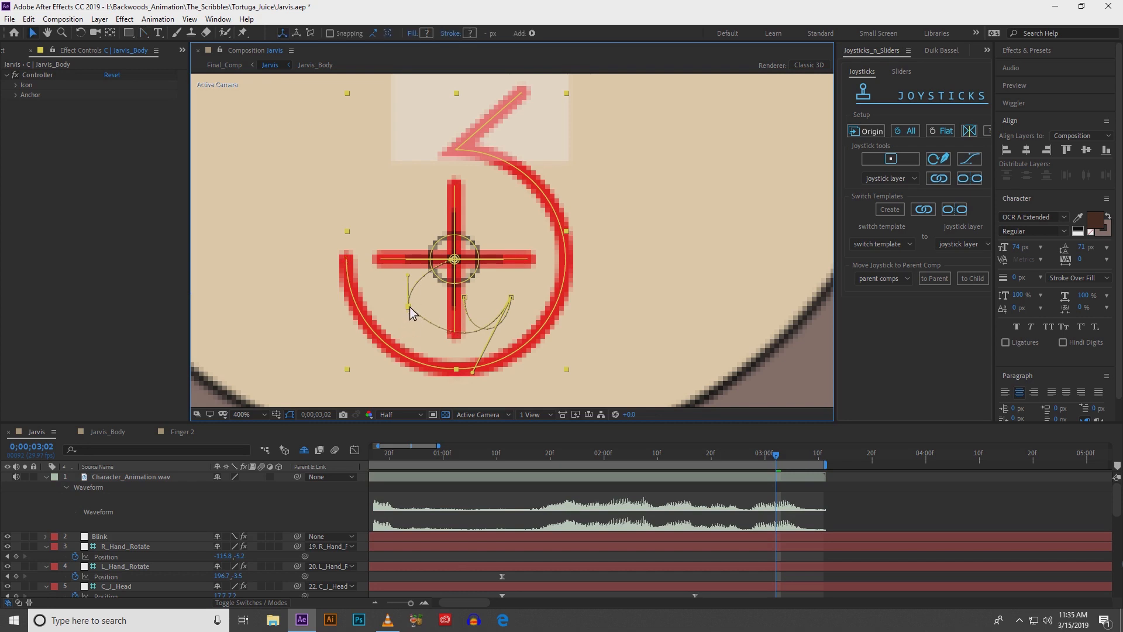
pyautogui.scroll(-2, 411, 314)
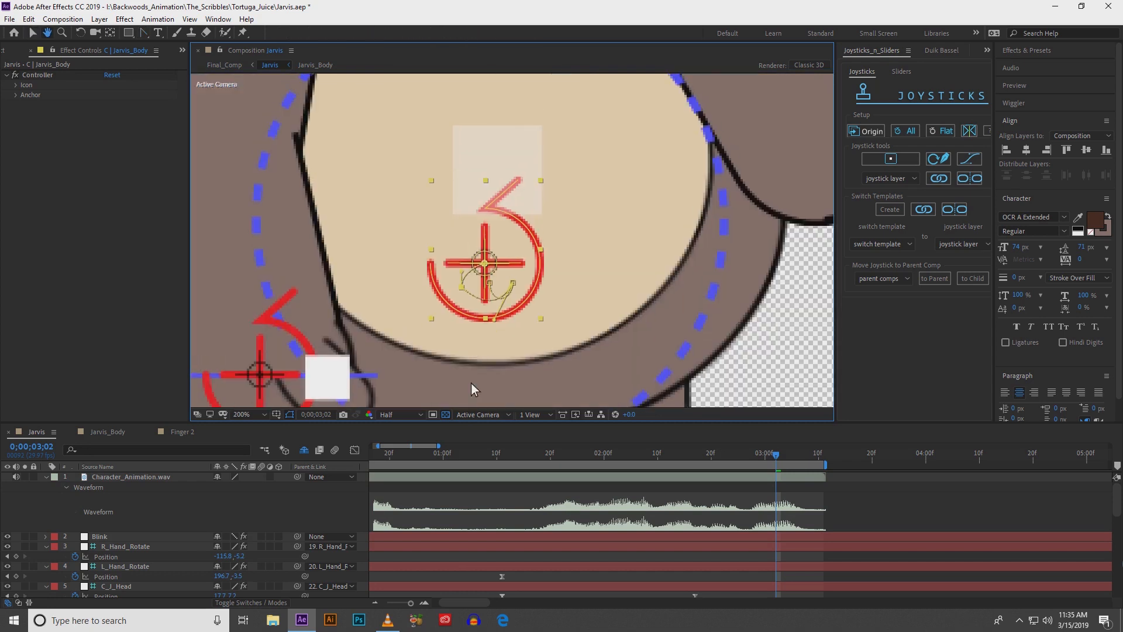
# - Curve the final segment of the C | Shoulders motion path into an arc matching the body's
pyautogui.scroll(2, 464, 222)
pyautogui.click(474, 143)
pyautogui.scroll(2, 474, 143)
pyautogui.scroll(3, 486, 310)
pyautogui.scroll(3, 445, 293)
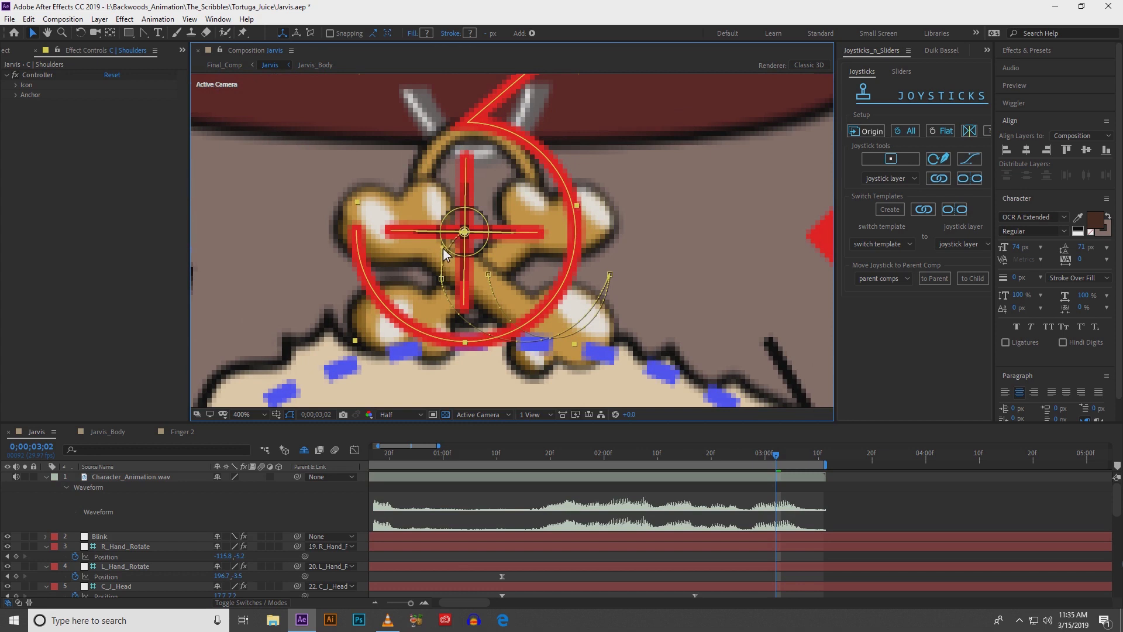
pyautogui.scroll(-2, 444, 244)
pyautogui.scroll(5, 466, 235)
pyautogui.press('v')
# - Curve the final segment of the C | Head motion path into a matching arc
pyautogui.click(481, 180)
pyautogui.scroll(2, 468, 199)
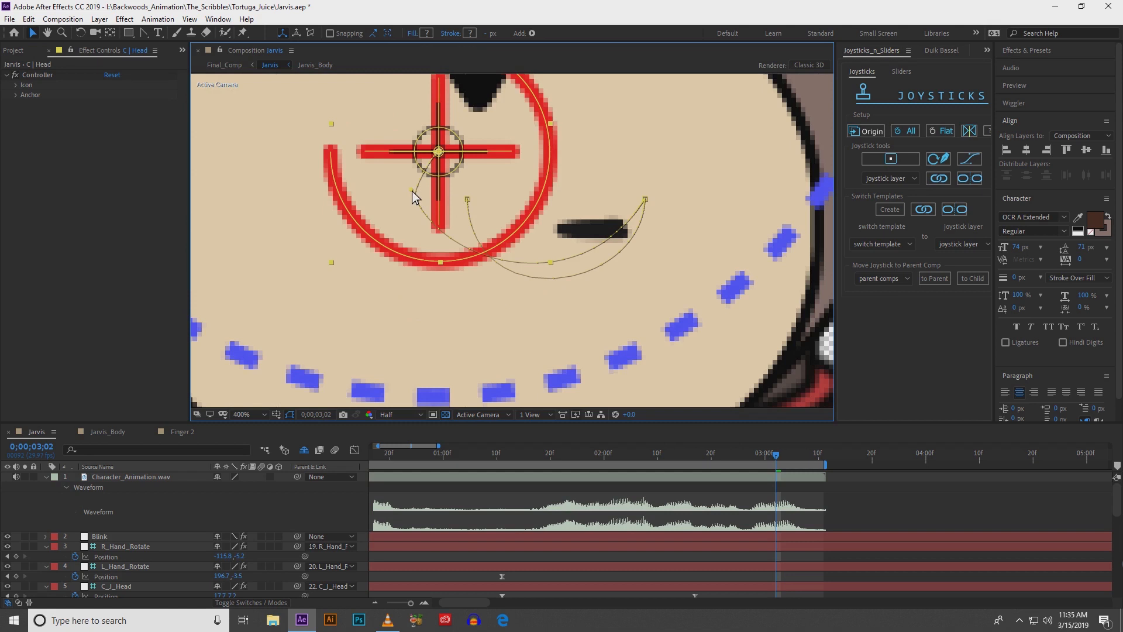
pyautogui.scroll(-2, 419, 189)
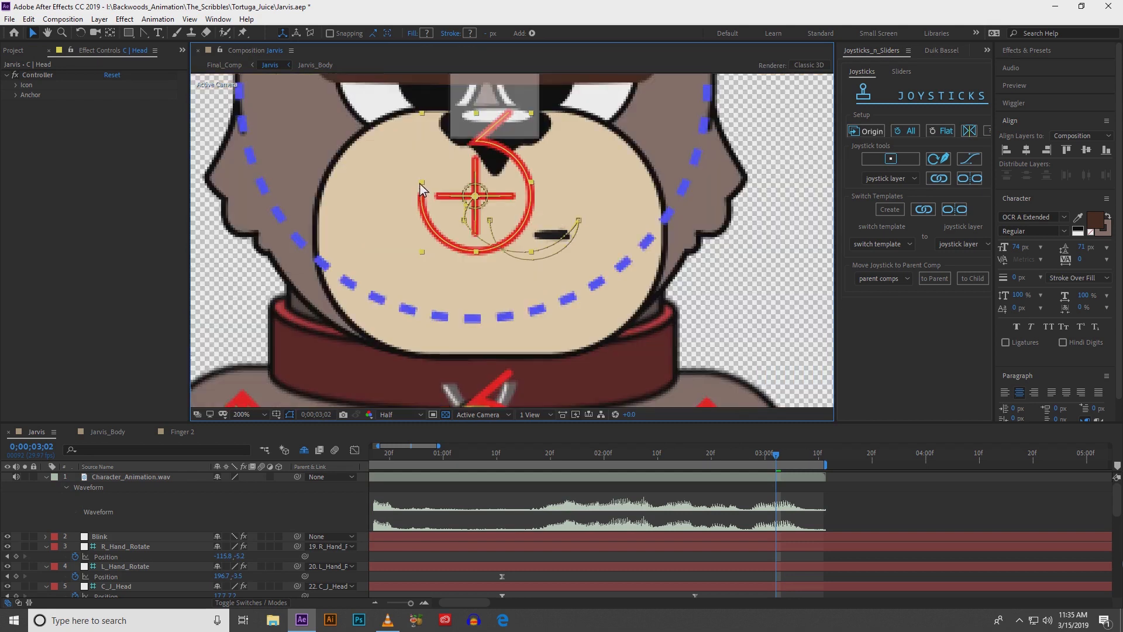
pyautogui.press('space')
pyautogui.moveTo(478, 277); pyautogui.dragTo(417, 190)
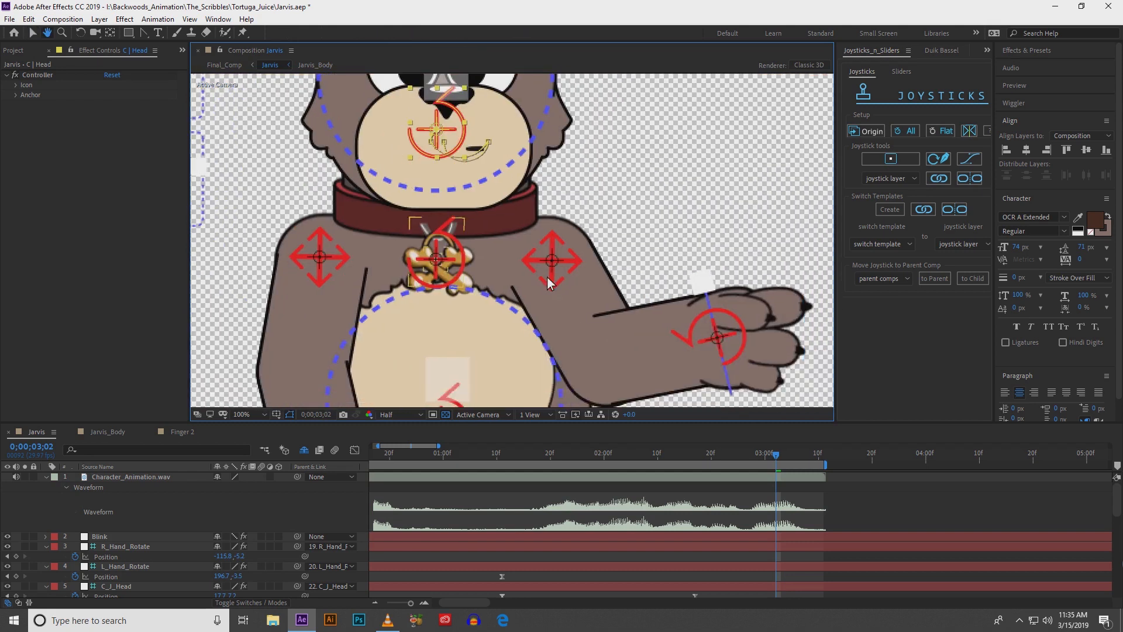
# - Select the C | Jarvis_Body, C | Shoulders and C | Head controllers together
pyautogui.scroll(-1, 547, 278)
pyautogui.press('space')
pyautogui.moveTo(473, 307); pyautogui.dragTo(459, 278)
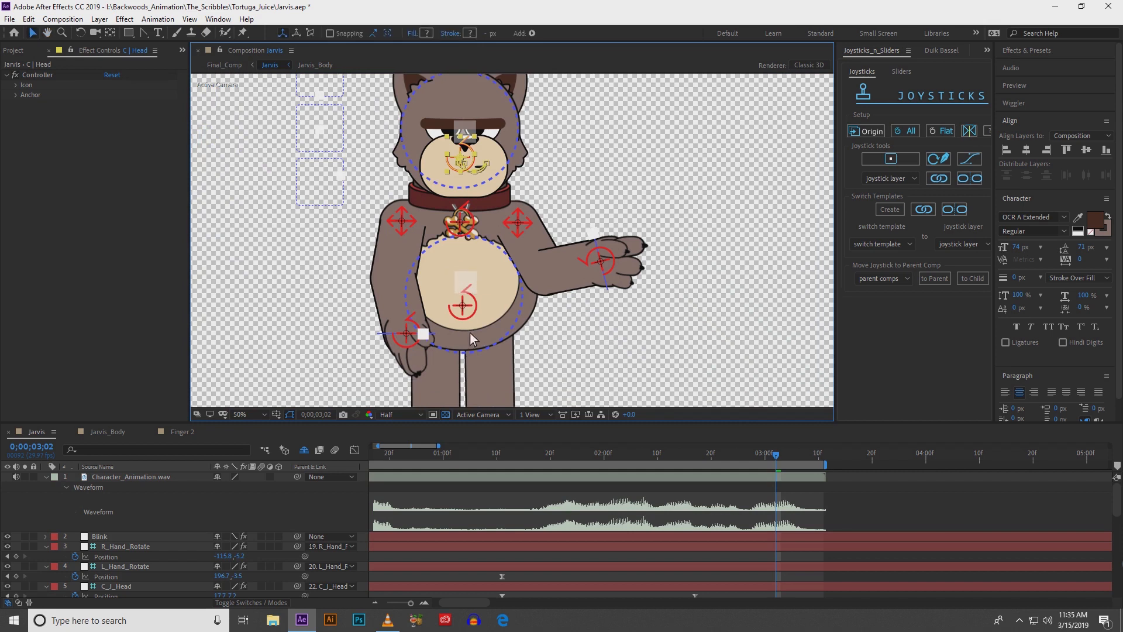
pyautogui.click(466, 307)
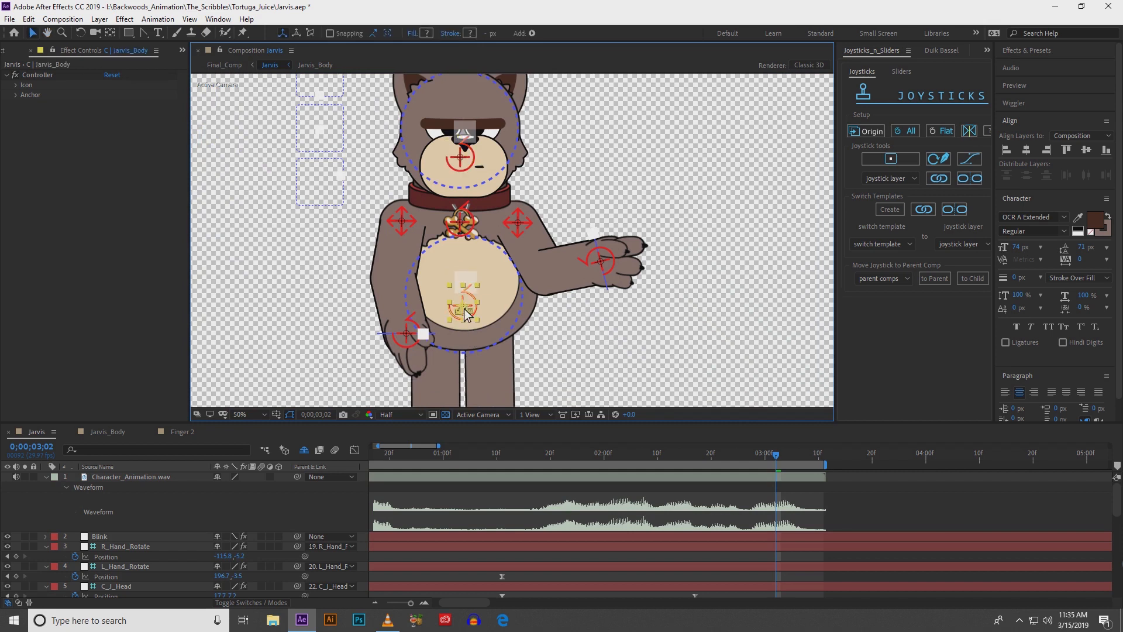
pyautogui.keyDown('shift'); pyautogui.click(468, 226); pyautogui.keyUp('shift')
pyautogui.keyDown('shift'); pyautogui.click(459, 161); pyautogui.keyUp('shift')
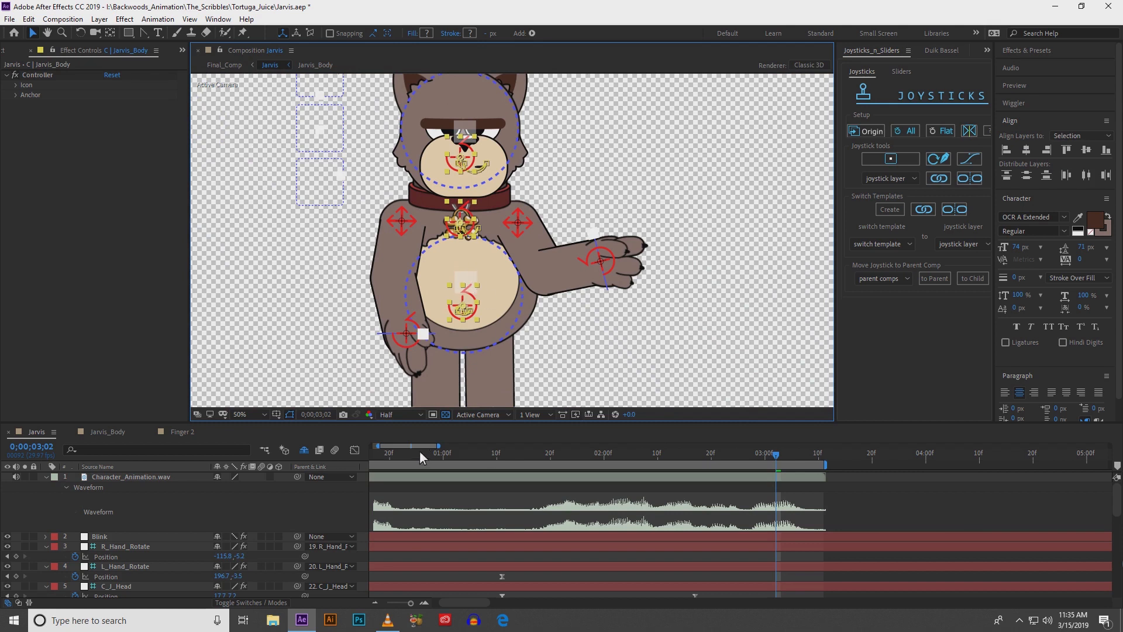
pyautogui.moveTo(378, 445); pyautogui.dragTo(401, 446)
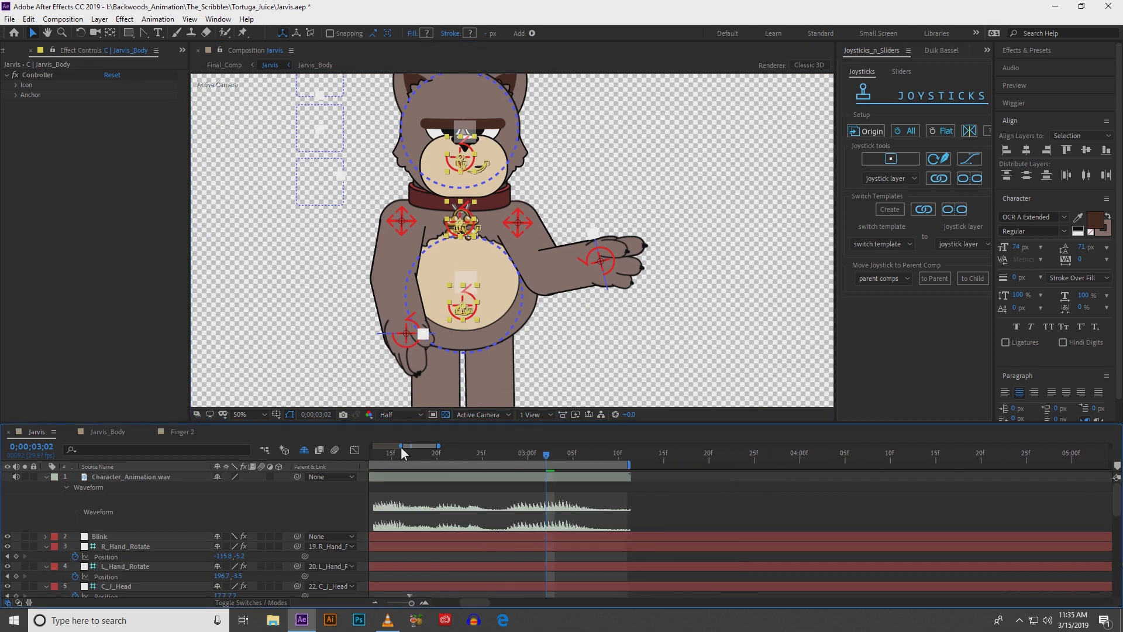
pyautogui.scroll(-6, 466, 546)
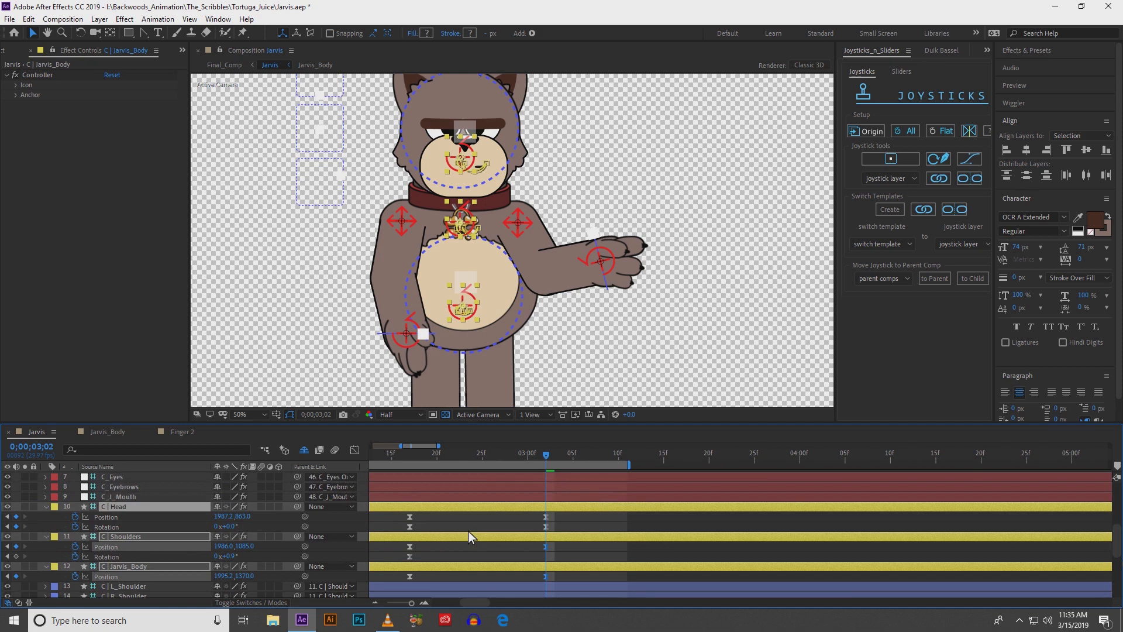
# - Reshape the three controllers' position speed curves between 0;00;02;17 and 0;00;03;02 so they peak early and ease out gradually
pyautogui.click(355, 450)
pyautogui.moveTo(420, 445); pyautogui.dragTo(418, 444)
pyautogui.click(455, 458)
pyautogui.moveTo(463, 457); pyautogui.dragTo(565, 464)
pyautogui.moveTo(421, 501); pyautogui.dragTo(464, 528)
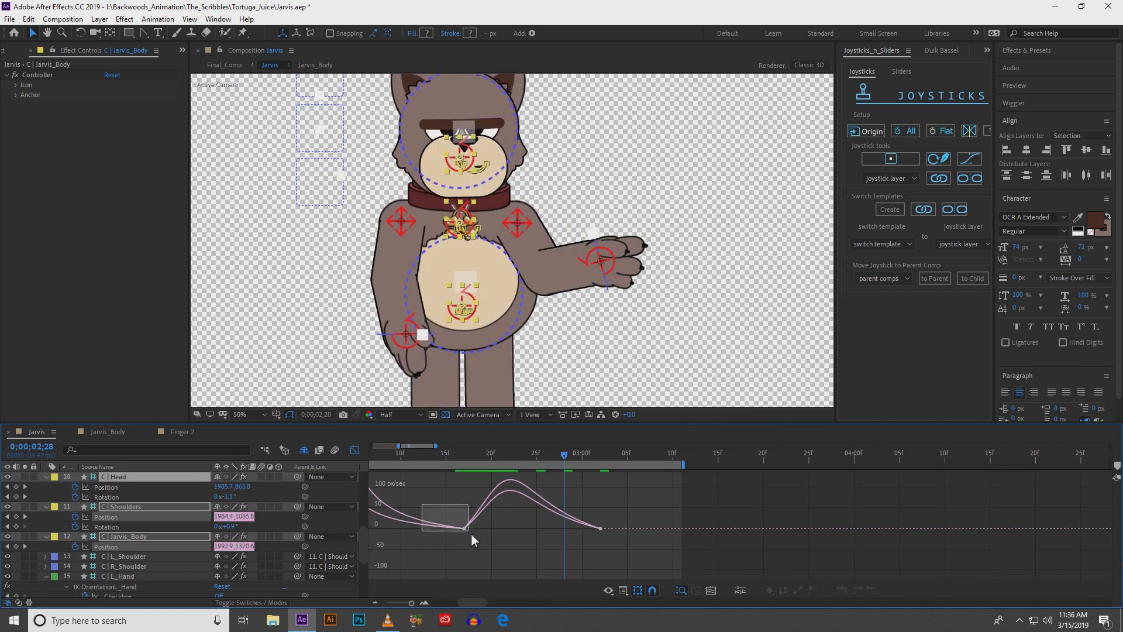
pyautogui.moveTo(491, 566); pyautogui.dragTo(496, 566)
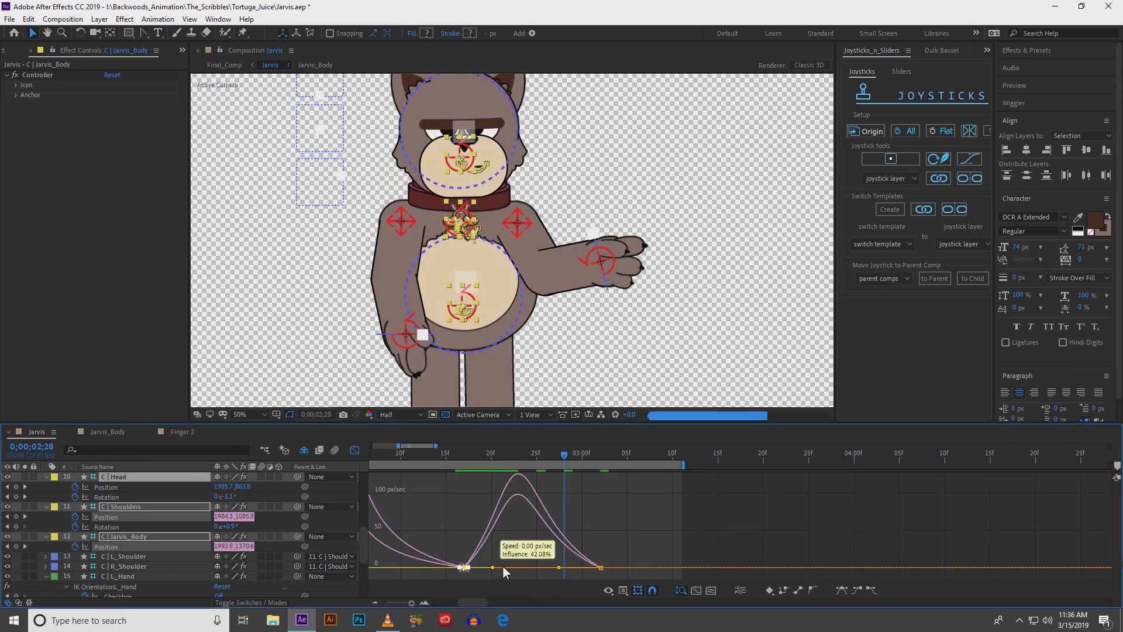
pyautogui.moveTo(626, 556); pyautogui.dragTo(508, 570)
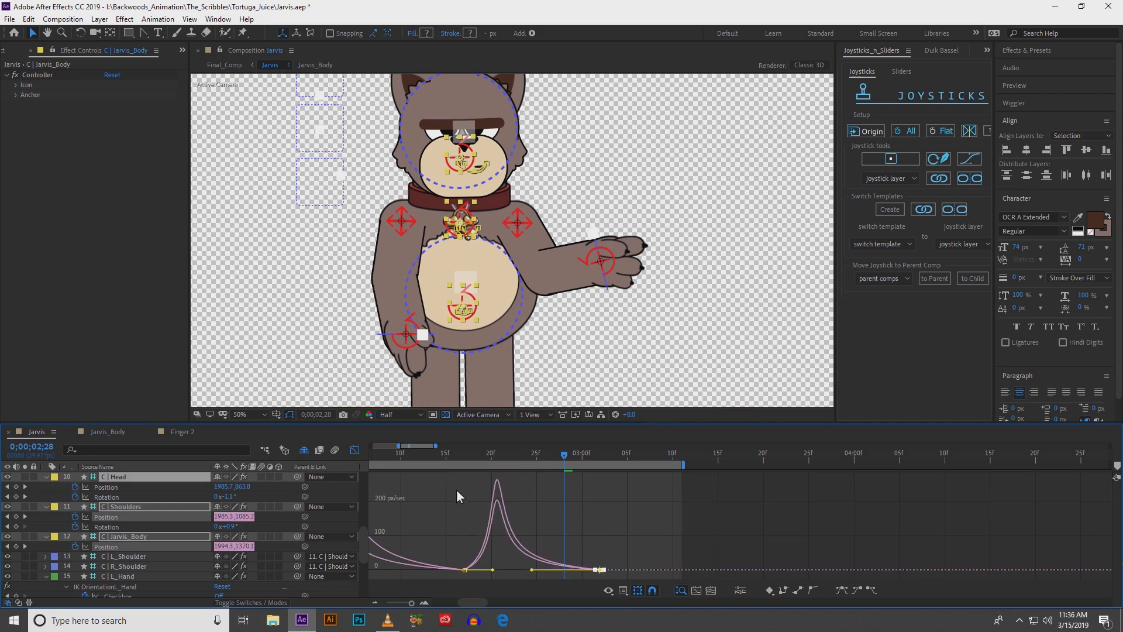
# - Extend the work area end to about 0;00;03;15 and set the current time to 0;00;03;14 in the keyframe view
pyautogui.moveTo(445, 455); pyautogui.dragTo(719, 468)
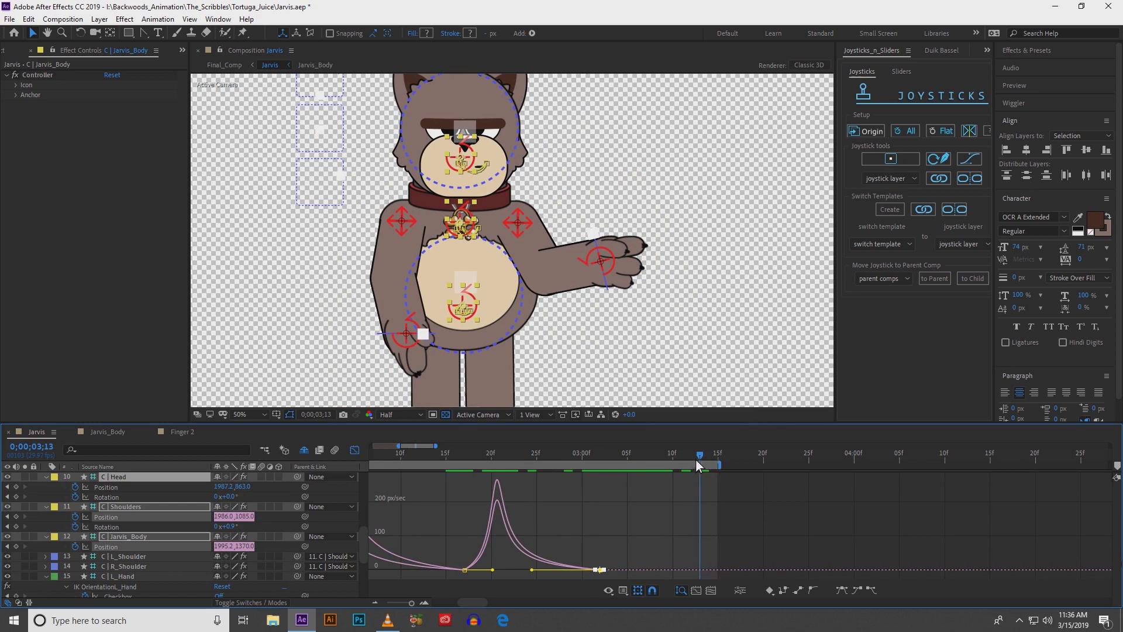
pyautogui.click(712, 458)
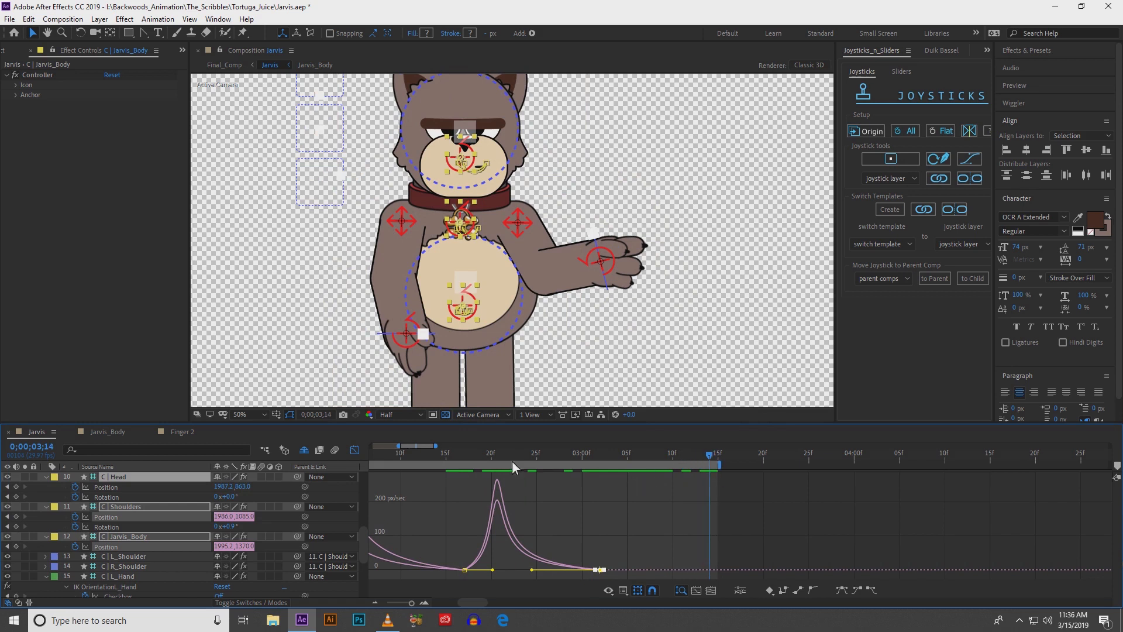
pyautogui.click(354, 450)
pyautogui.moveTo(398, 446); pyautogui.dragTo(363, 448)
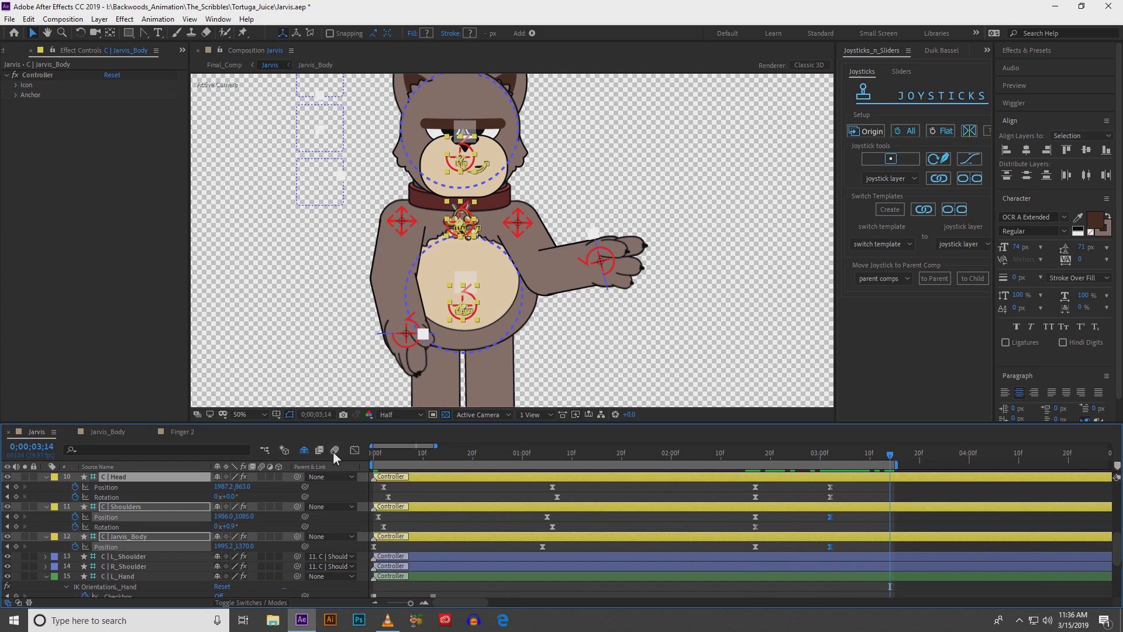
# - Copy the first keyframes of the C | Shoulders, C | Jarvis_Body and C | Head controllers and paste them at 0;00;03;14
pyautogui.moveTo(399, 515); pyautogui.dragTo(371, 529)
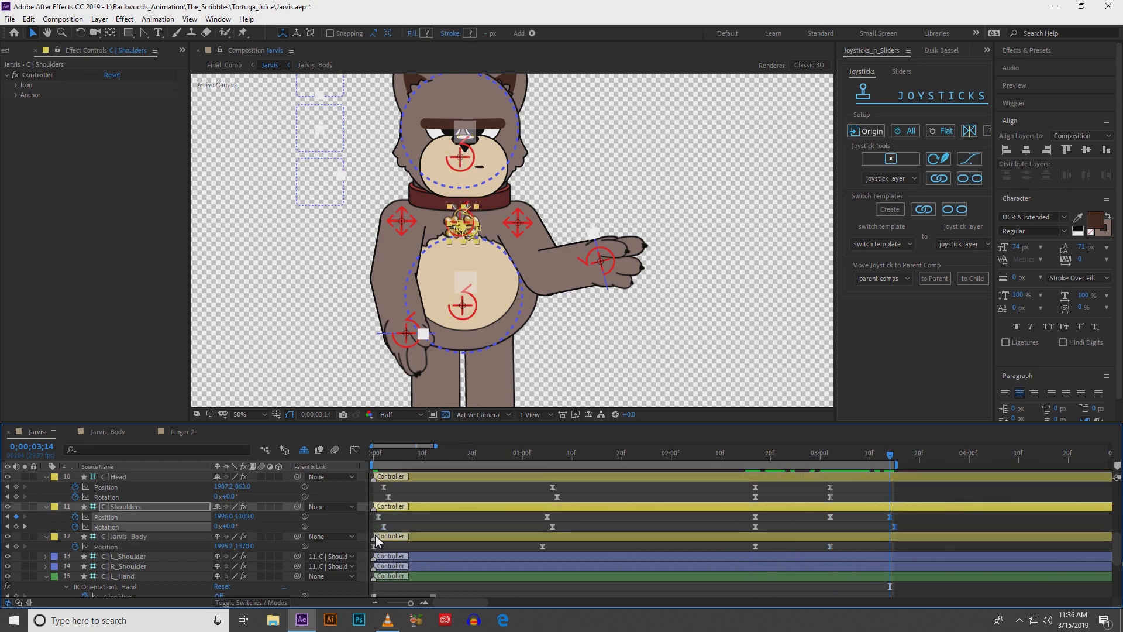
pyautogui.hotkey('ctrl', 'c')
pyautogui.hotkey('ctrl', 'v')
pyautogui.click(374, 545)
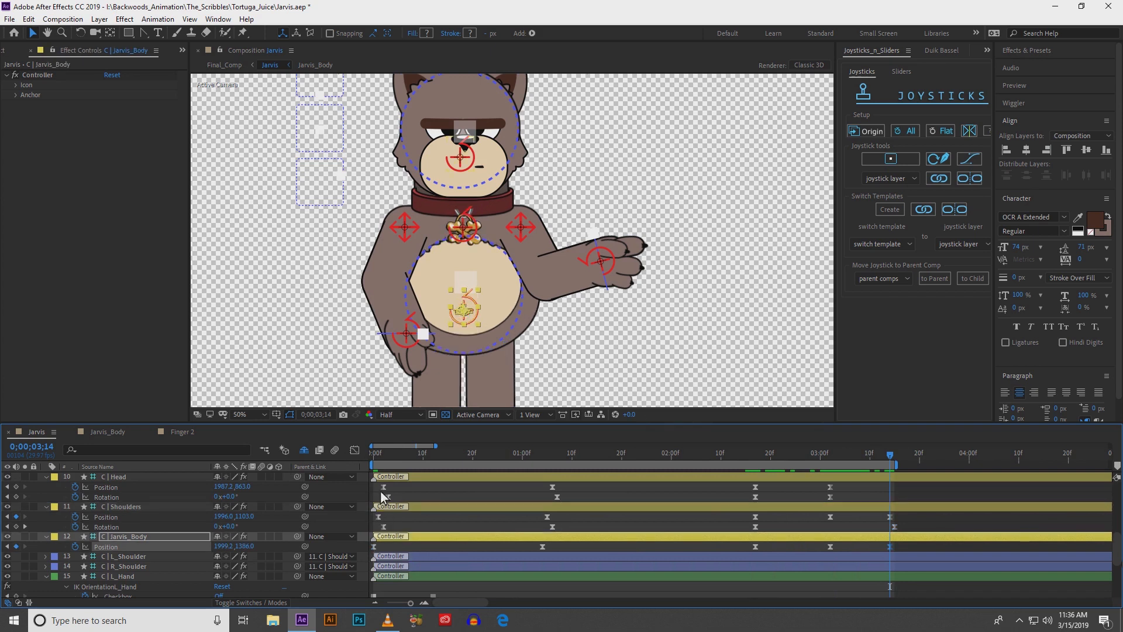
pyautogui.moveTo(378, 489); pyautogui.dragTo(395, 503)
pyautogui.hotkey('ctrl', 'c')
pyautogui.hotkey('ctrl', 'v')
# - Copy the first position keyframes of C_J_Body, C_J_Head and L_Hand_Rotate and paste them at 0;00;03;14
pyautogui.scroll(2, 395, 503)
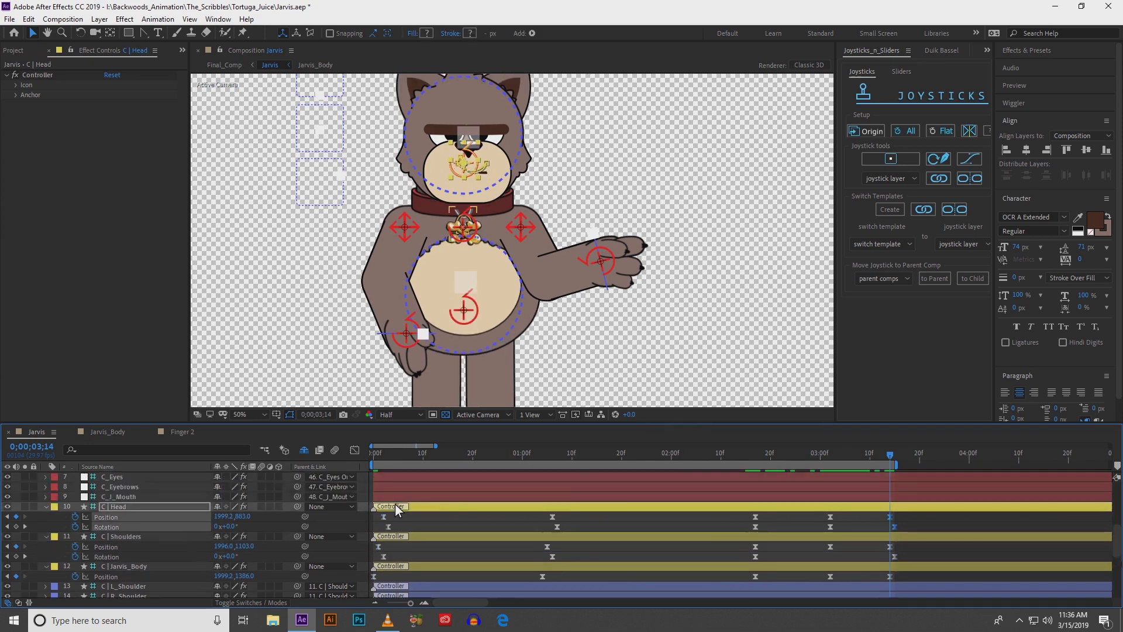
pyautogui.scroll(1, 395, 503)
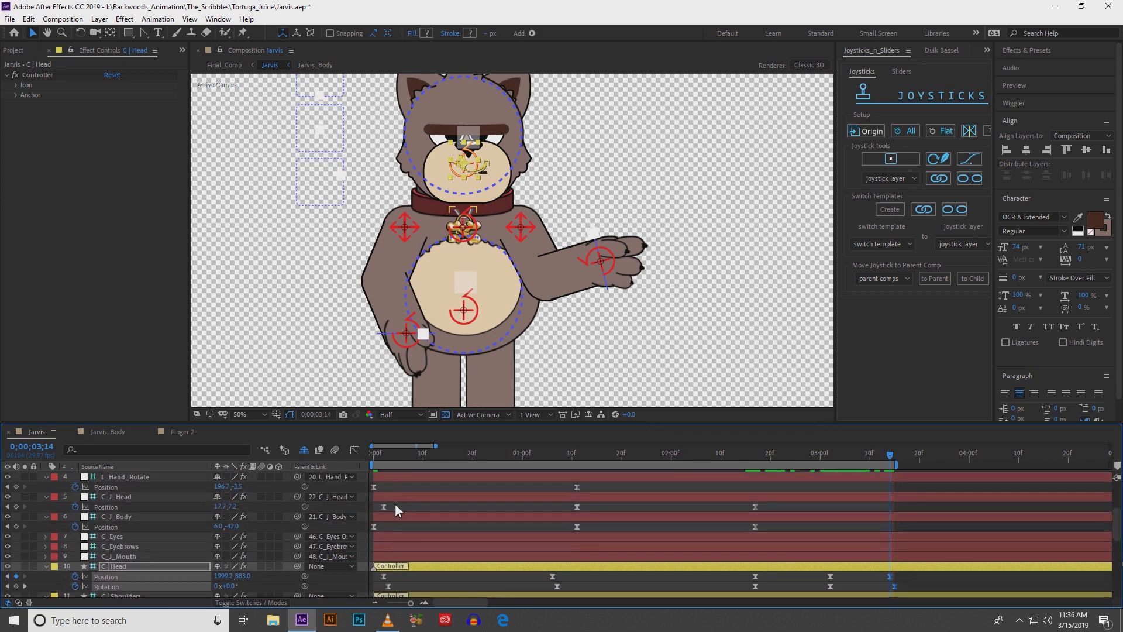
pyautogui.click(373, 527)
pyautogui.hotkey('ctrl', 'c')
pyautogui.hotkey('ctrl', 'v')
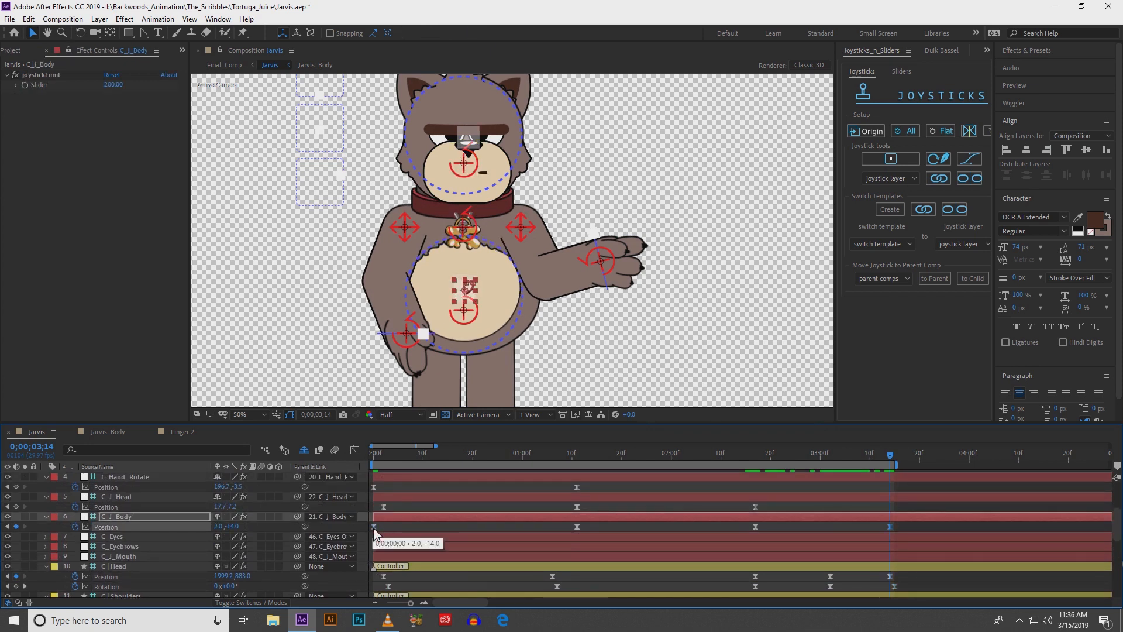
pyautogui.click(383, 507)
pyautogui.hotkey('ctrl', 'c')
pyautogui.hotkey('ctrl', 'v')
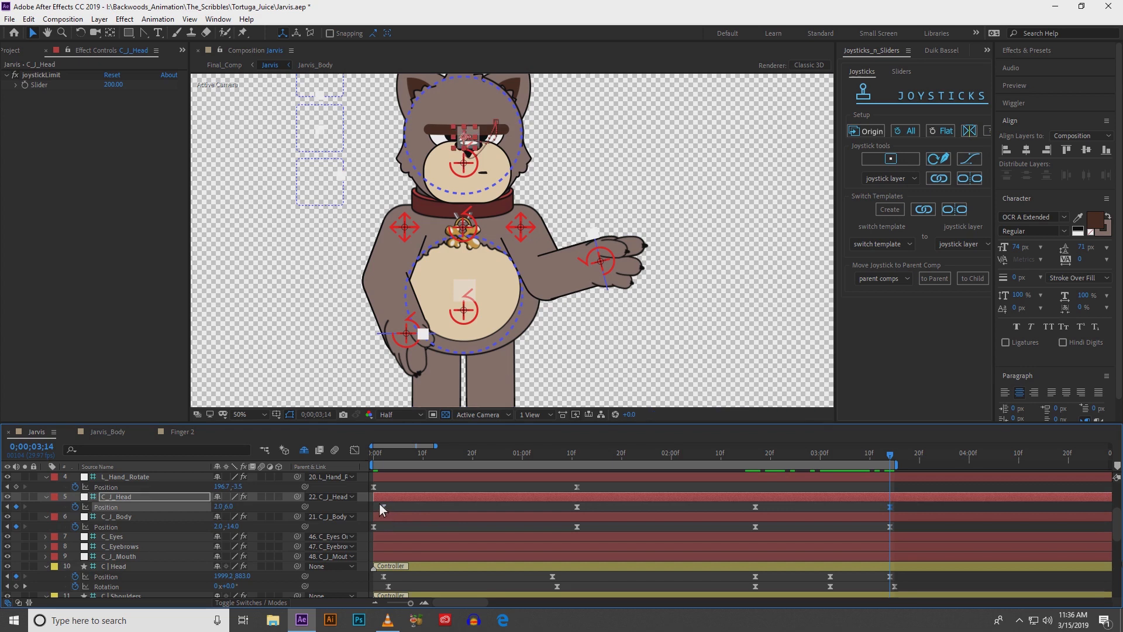
pyautogui.click(373, 487)
pyautogui.hotkey('ctrl', 'c')
pyautogui.hotkey('ctrl', 'v')
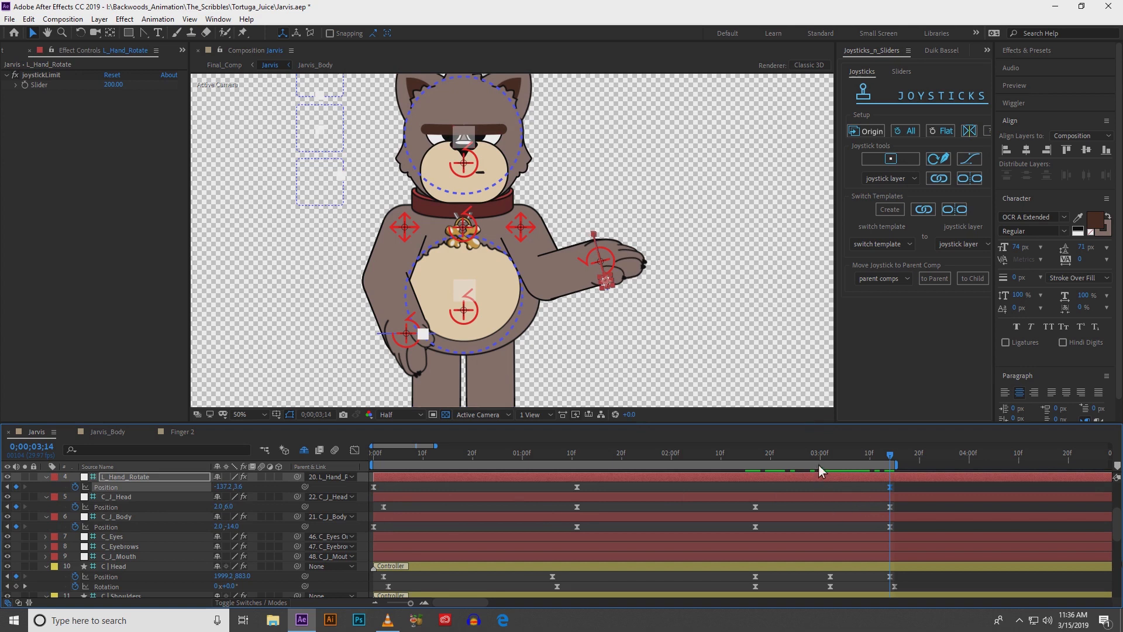
# - At 0;00;03;02, raise the C_J_Head joystick to position 8.7, -61.7 so the head tilts upward
pyautogui.moveTo(822, 455); pyautogui.dragTo(830, 455)
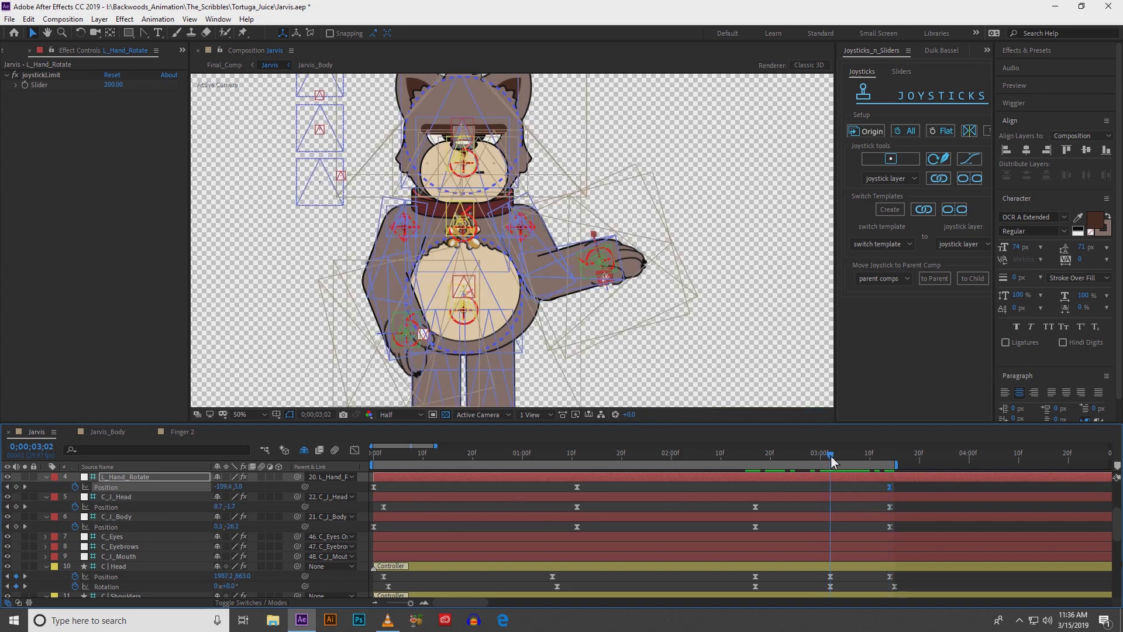
pyautogui.click(820, 498)
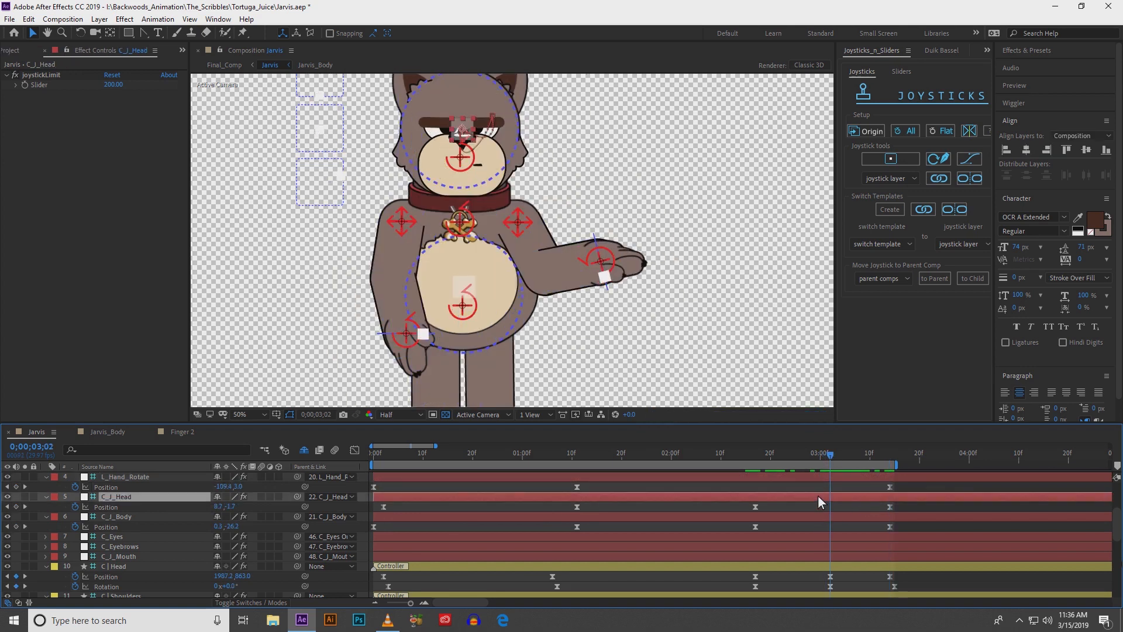
pyautogui.hotkey('shift', 'Up')
pyautogui.hotkey('shift', 'Up')
pyautogui.hotkey('shift', 'Up')
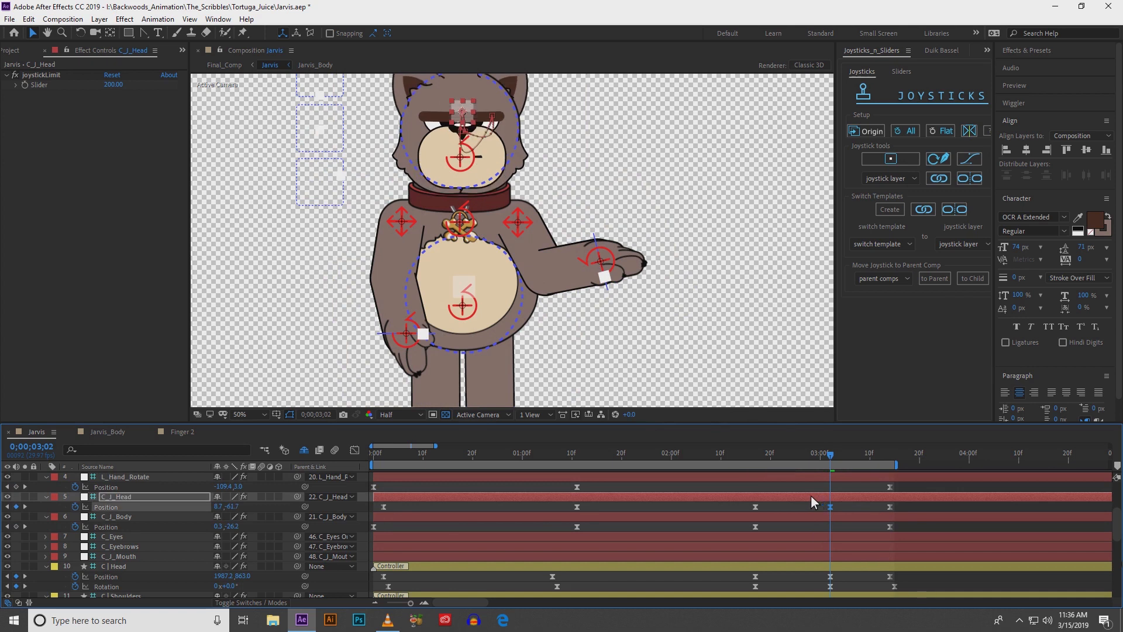
# - Raise the C_J_Body joystick to position 0.3, -66.2 at the same frame
pyautogui.click(468, 283)
pyautogui.hotkey('shift', 'Up')
pyautogui.hotkey('shift', 'Up')
pyautogui.hotkey('shift', 'Up')
pyautogui.hotkey('shift', 'Up')
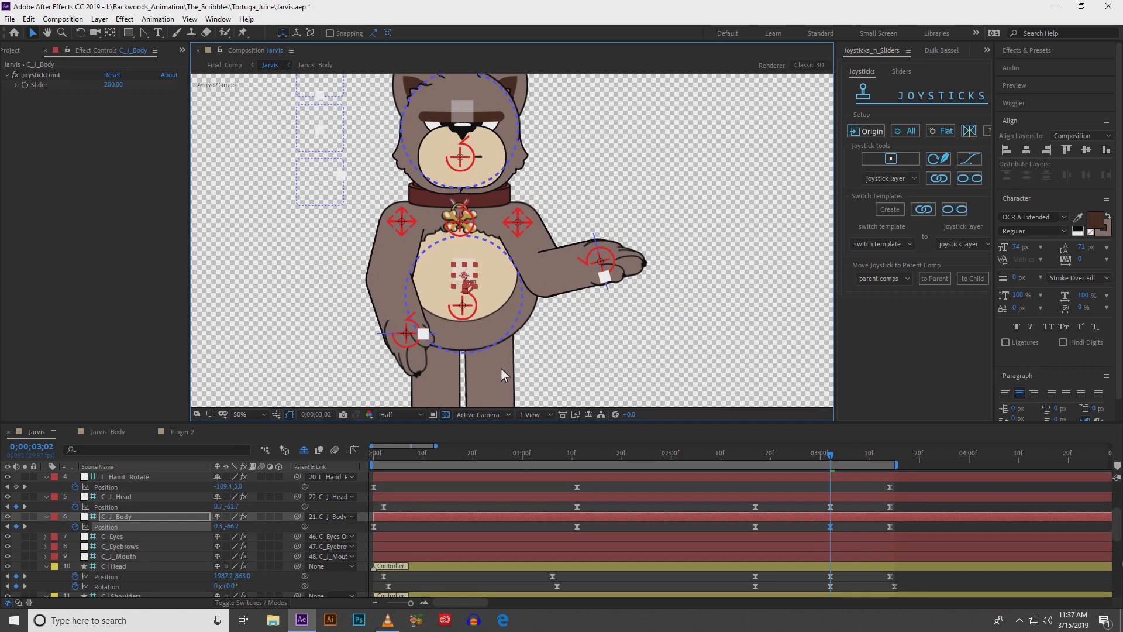
# - Copy the first position and rotation keyframes of C | L_Hand and C | R_Hand and paste them at 0;00;03;14
pyautogui.scroll(-5, 791, 510)
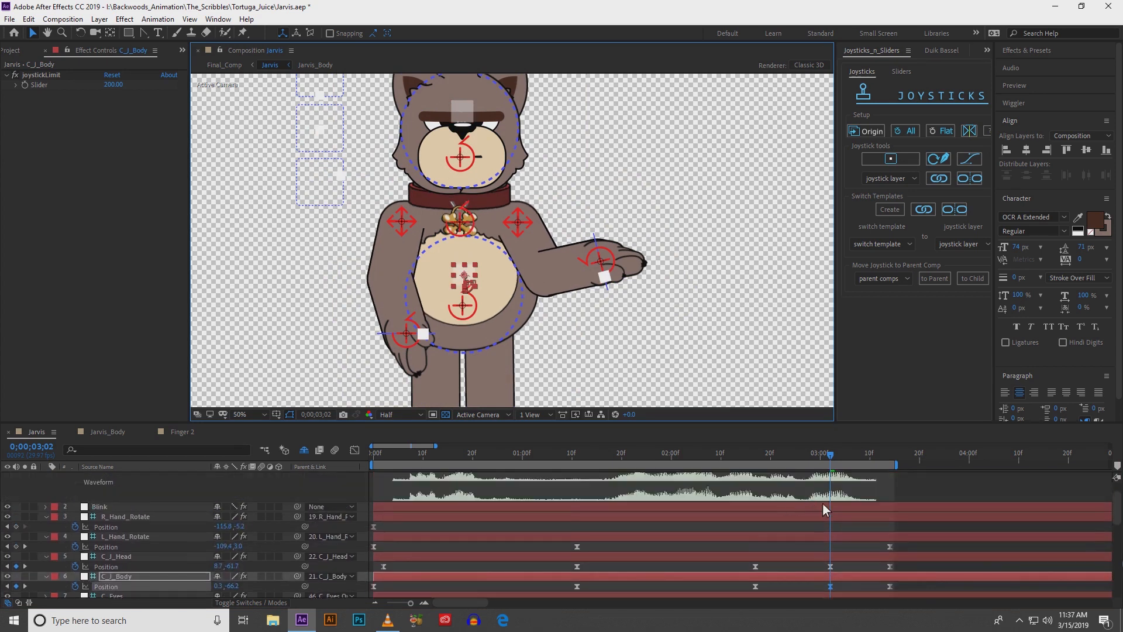
pyautogui.scroll(-3, 820, 514)
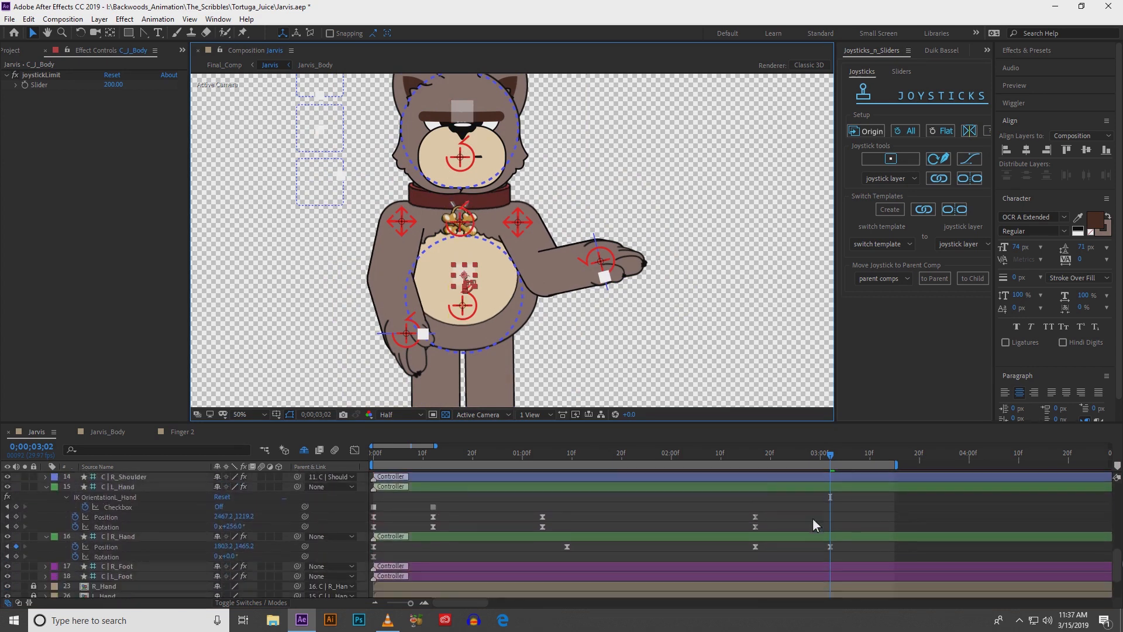
pyautogui.scroll(3, 879, 458)
pyautogui.click(892, 456)
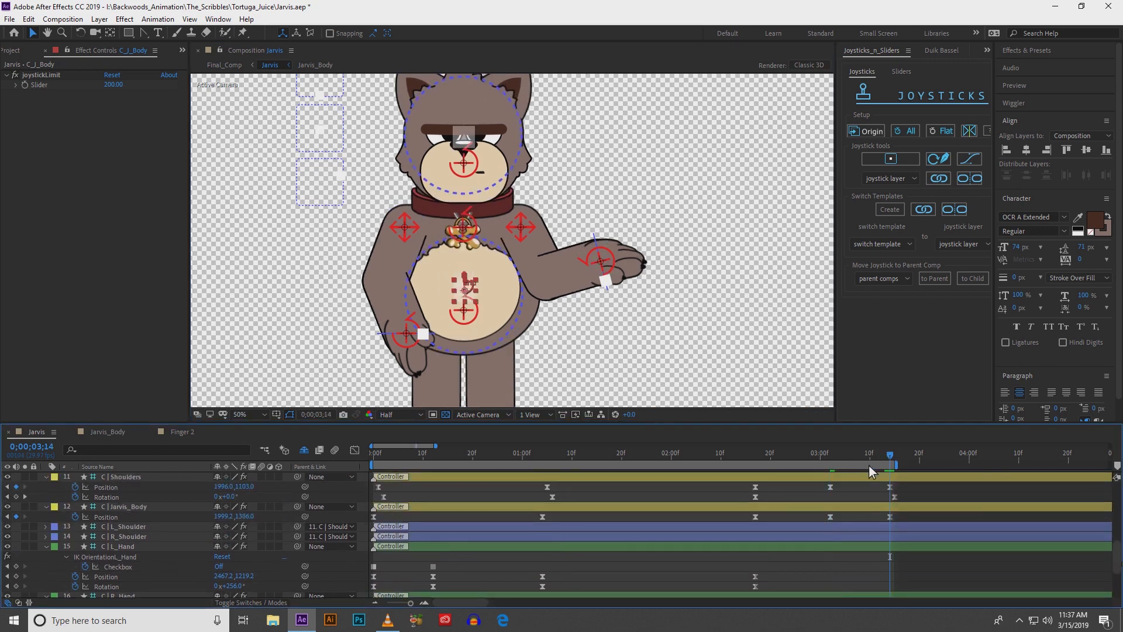
pyautogui.moveTo(378, 573); pyautogui.dragTo(370, 588)
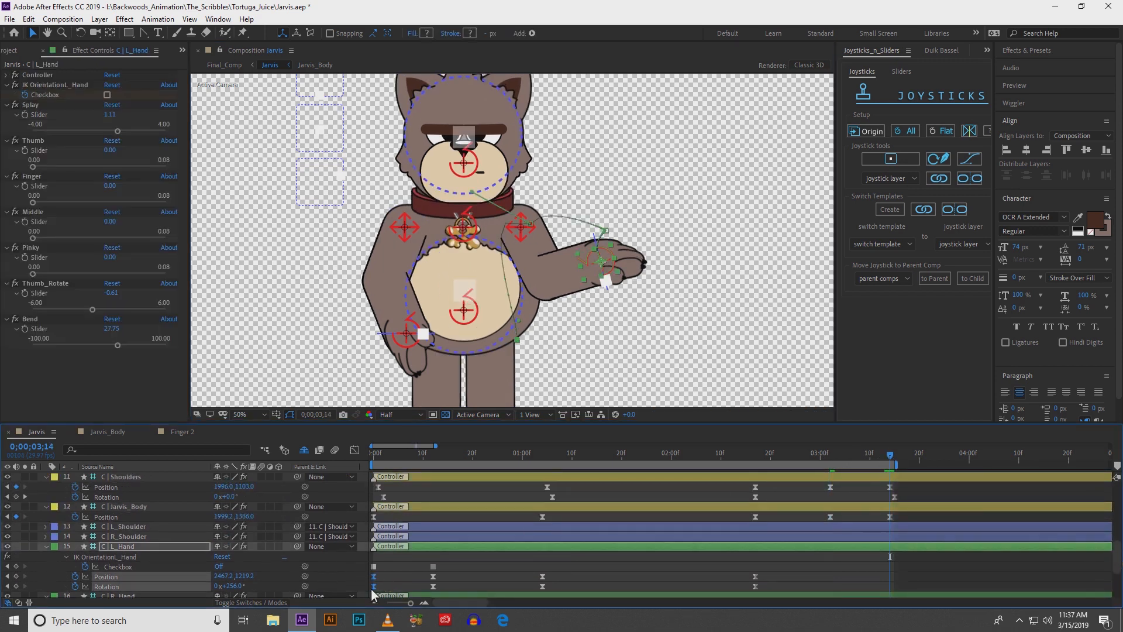
pyautogui.hotkey('ctrl', 'c')
pyautogui.hotkey('ctrl', 'v')
pyautogui.scroll(-3, 427, 570)
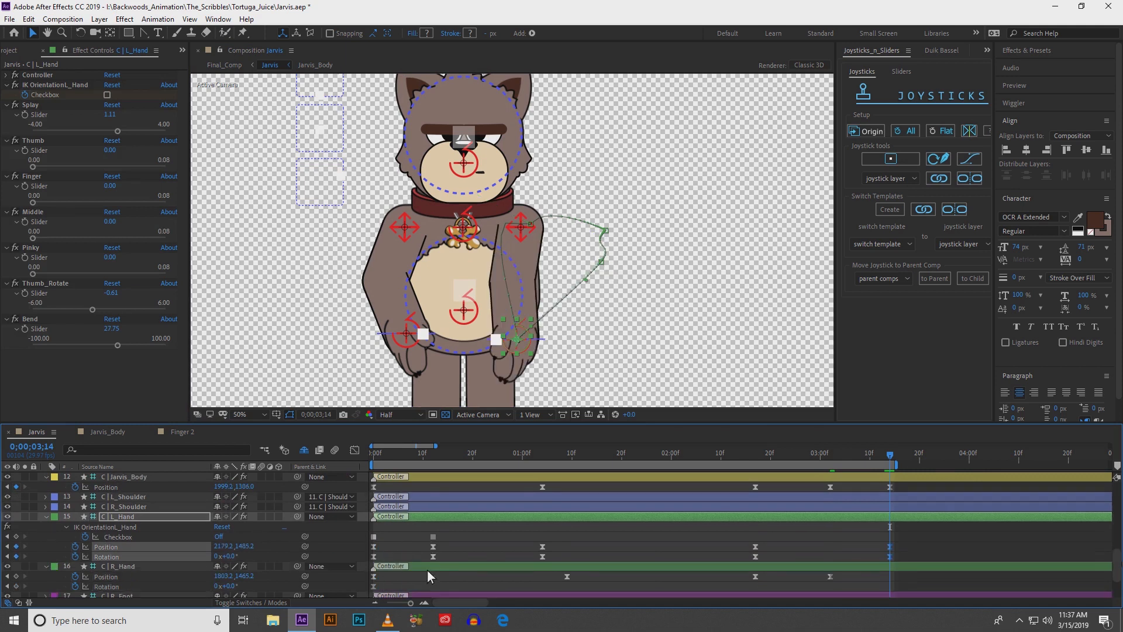
pyautogui.moveTo(375, 544); pyautogui.dragTo(367, 560)
pyautogui.hotkey('ctrl', 'c')
pyautogui.hotkey('ctrl', 'v')
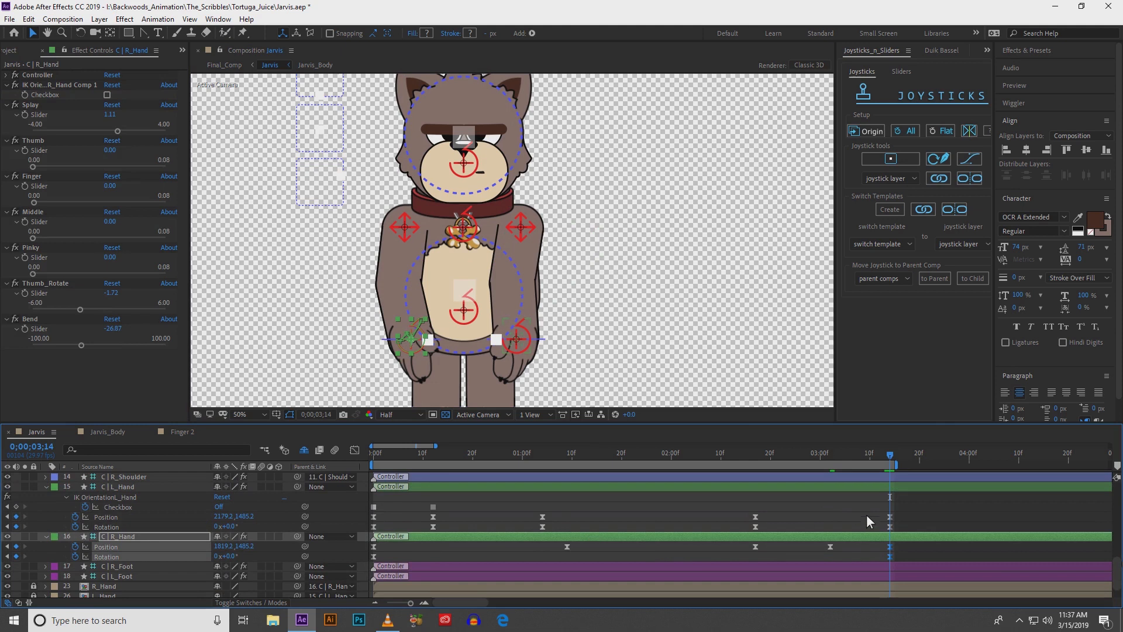
# - Select all the end-pose keyframes around 0;00;03;14 and apply Easy Ease to them in the speed graph
pyautogui.click(764, 555)
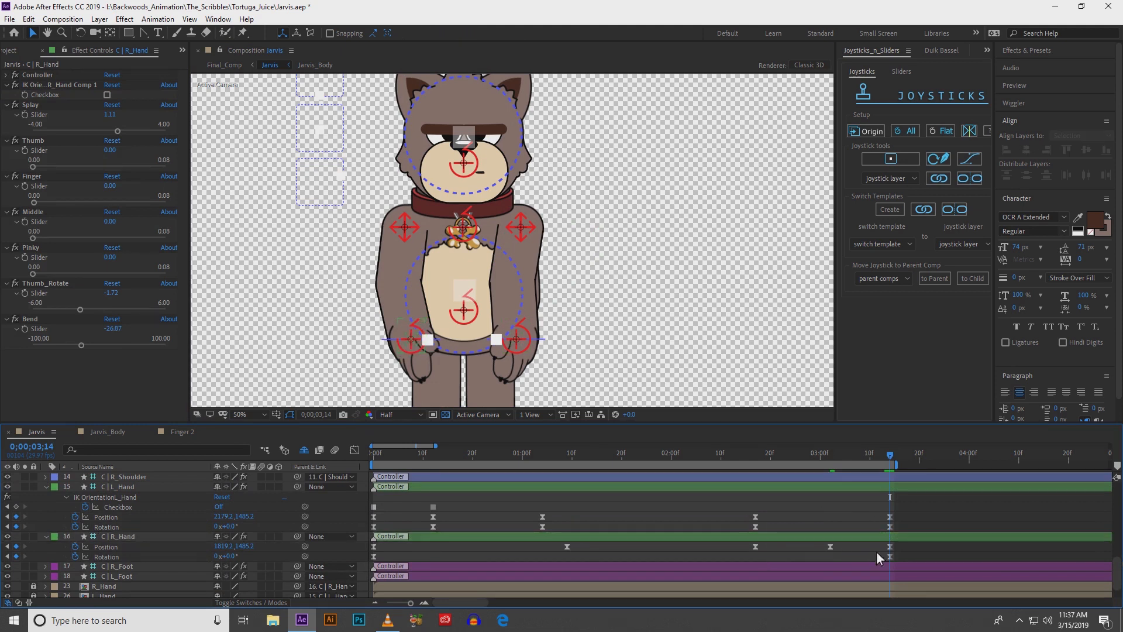
pyautogui.moveTo(897, 556); pyautogui.dragTo(882, 465)
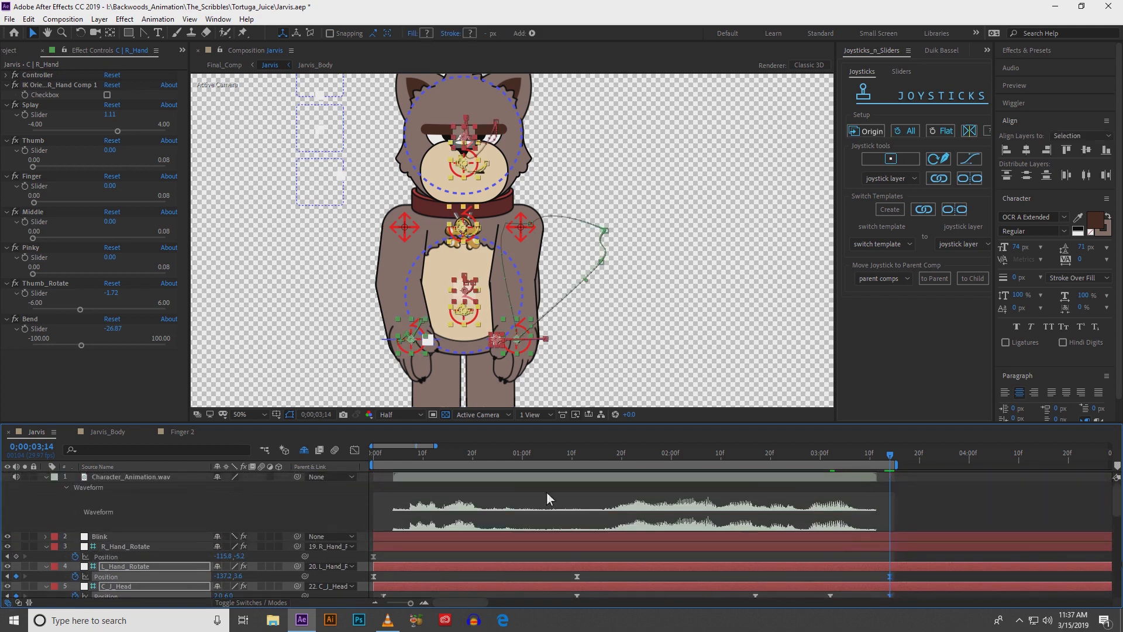
pyautogui.hotkey('shift', 'F3')
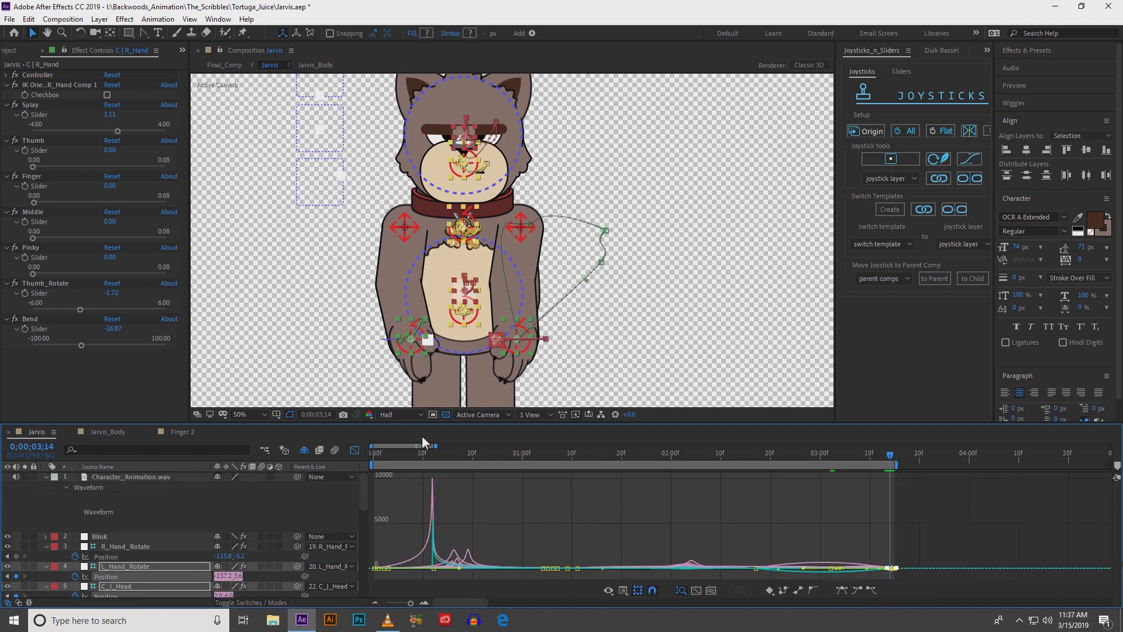
pyautogui.moveTo(374, 448); pyautogui.dragTo(389, 448)
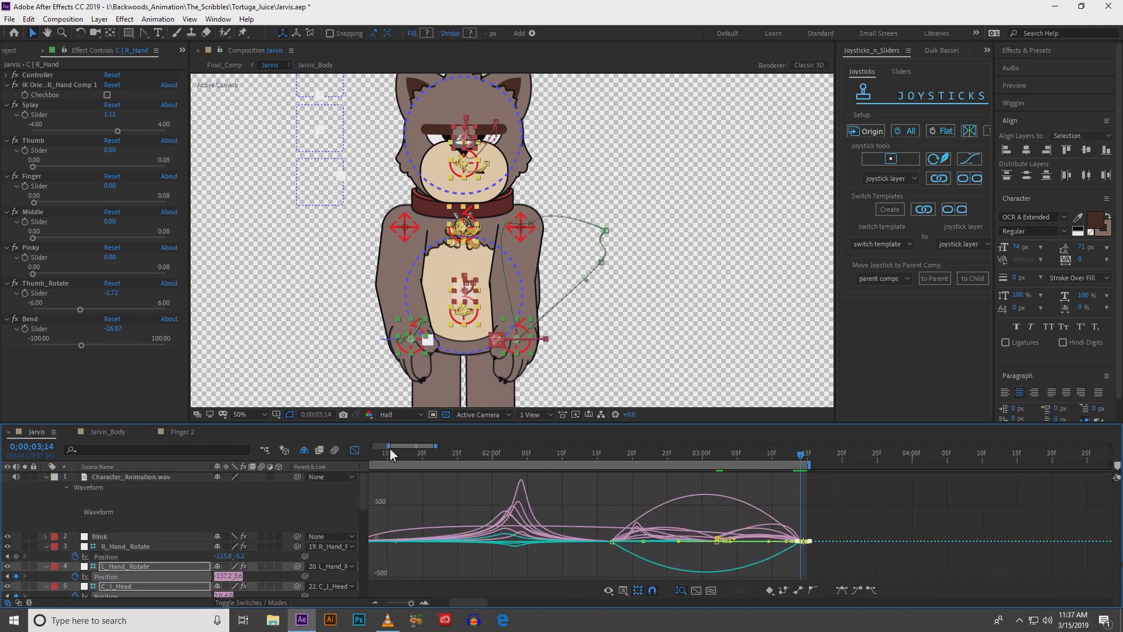
pyautogui.moveTo(473, 452); pyautogui.dragTo(615, 469)
pyautogui.click(840, 588)
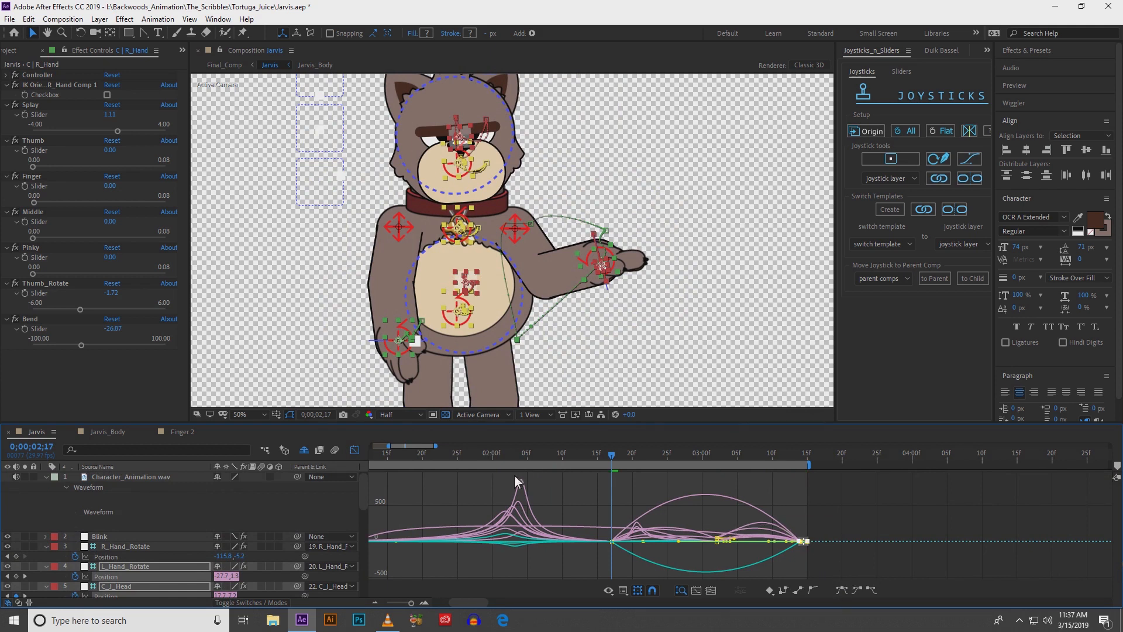
pyautogui.click(353, 449)
# - Align the stray final rotation keyframes of C | Head and C | Shoulders with the other end-pose keyframes at 0;00;03;14
pyautogui.scroll(-2, 770, 564)
pyautogui.scroll(-3, 770, 564)
pyautogui.click(808, 527)
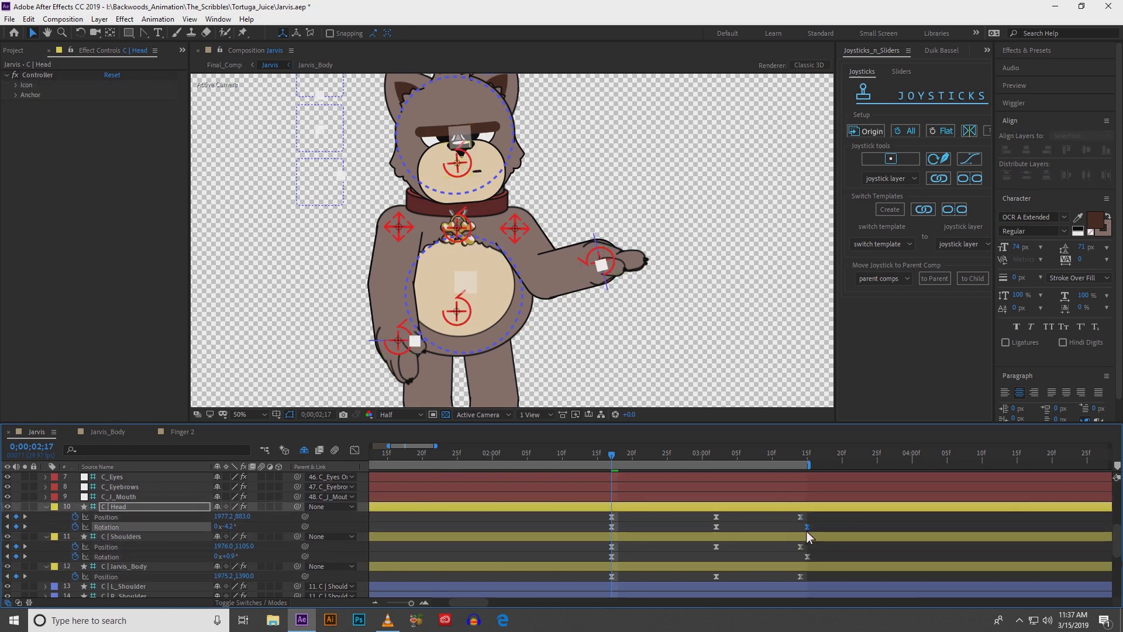
pyautogui.click(808, 556)
pyautogui.scroll(-3, 803, 559)
pyautogui.scroll(8, 803, 559)
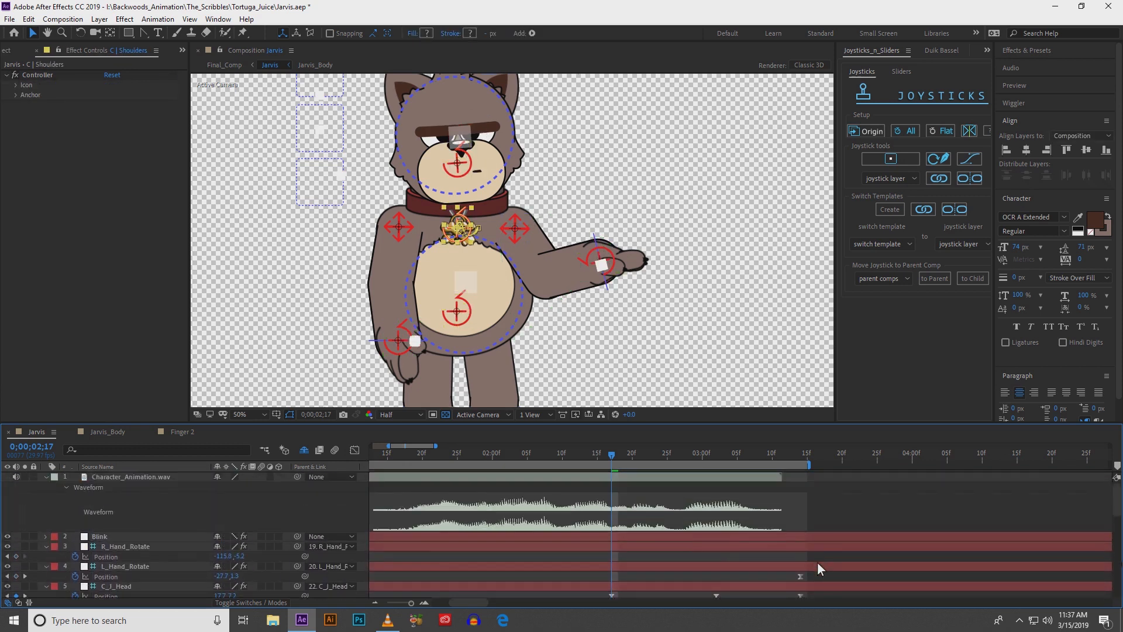
# - Select all character keyframes from 0;00;03;02 through 0;00;03;14 and apply Easy Ease to them in the speed graph
pyautogui.moveTo(812, 575); pyautogui.dragTo(790, 611)
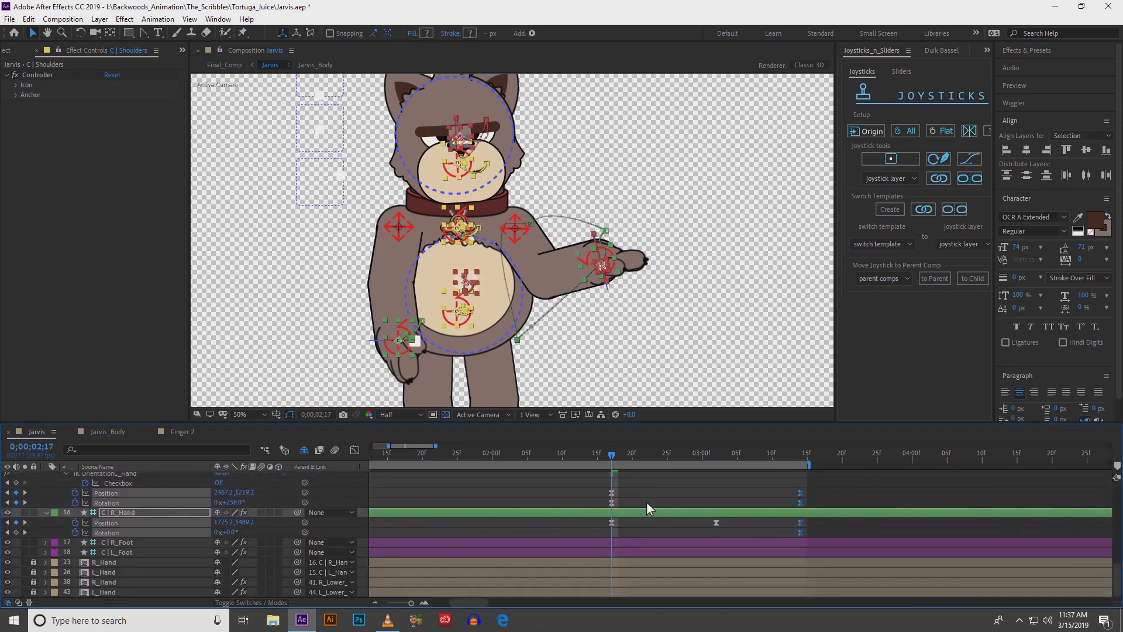
pyautogui.click(355, 450)
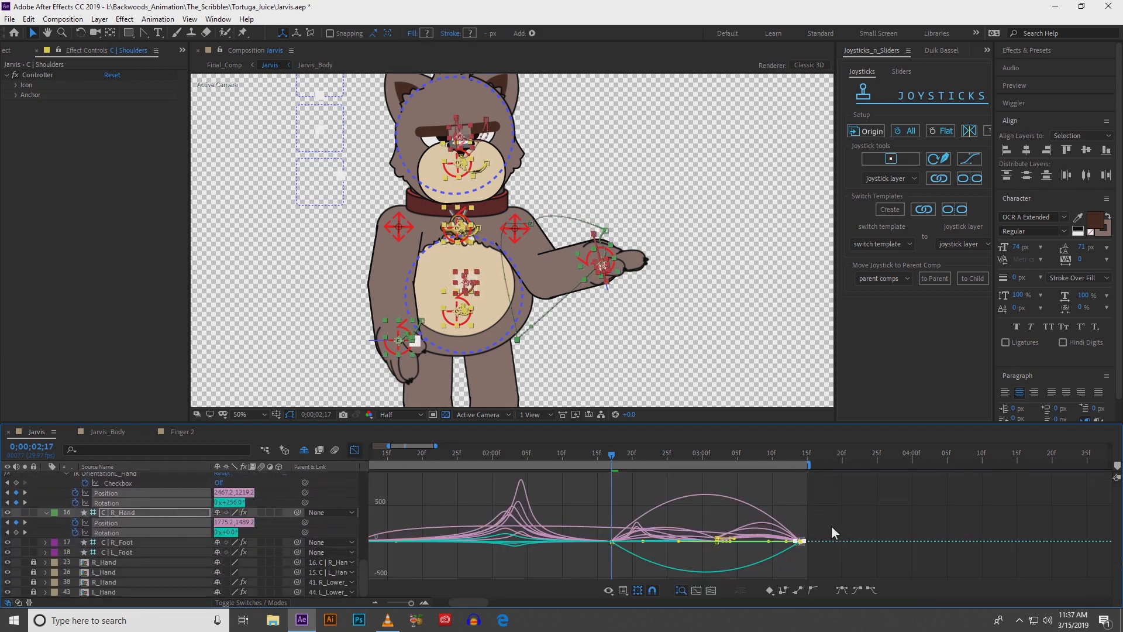
pyautogui.moveTo(720, 542)
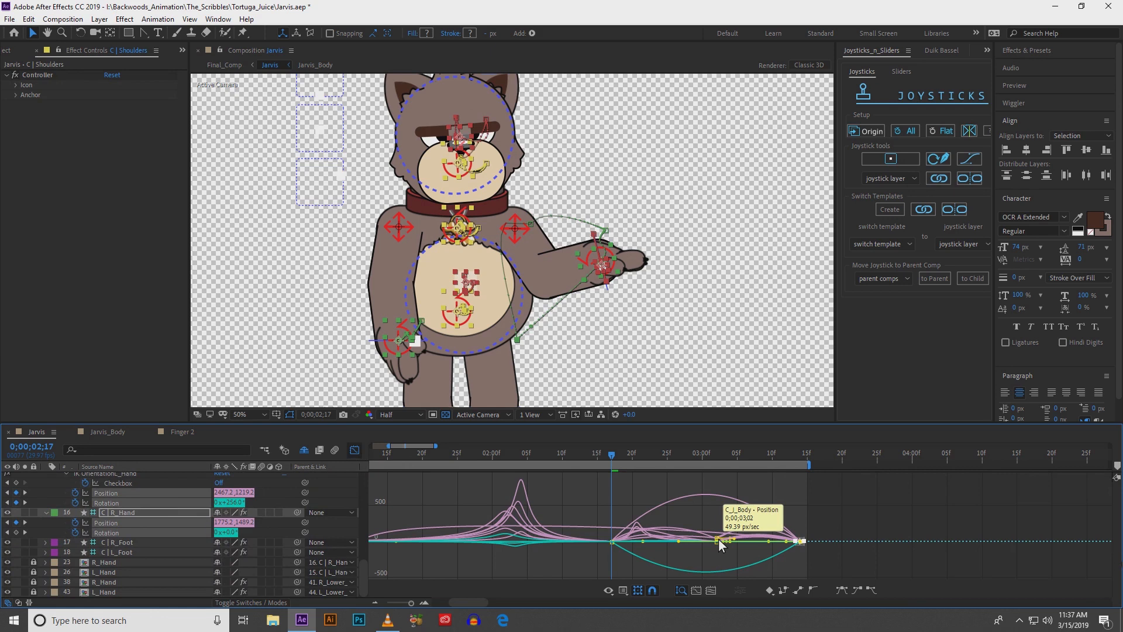
pyautogui.click(354, 449)
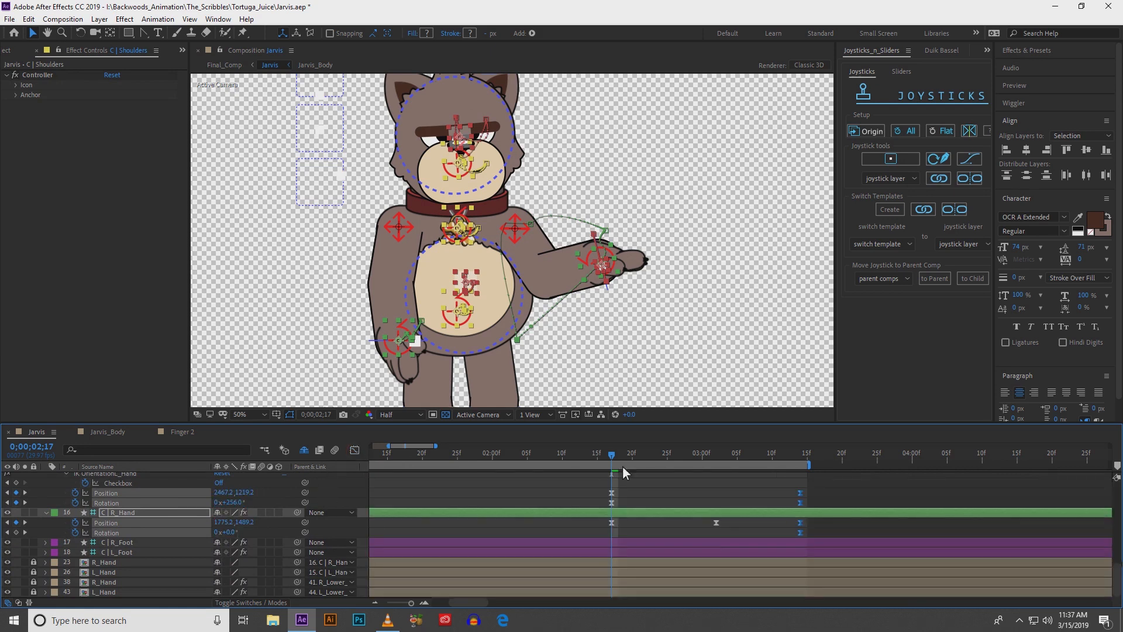
pyautogui.click(709, 455)
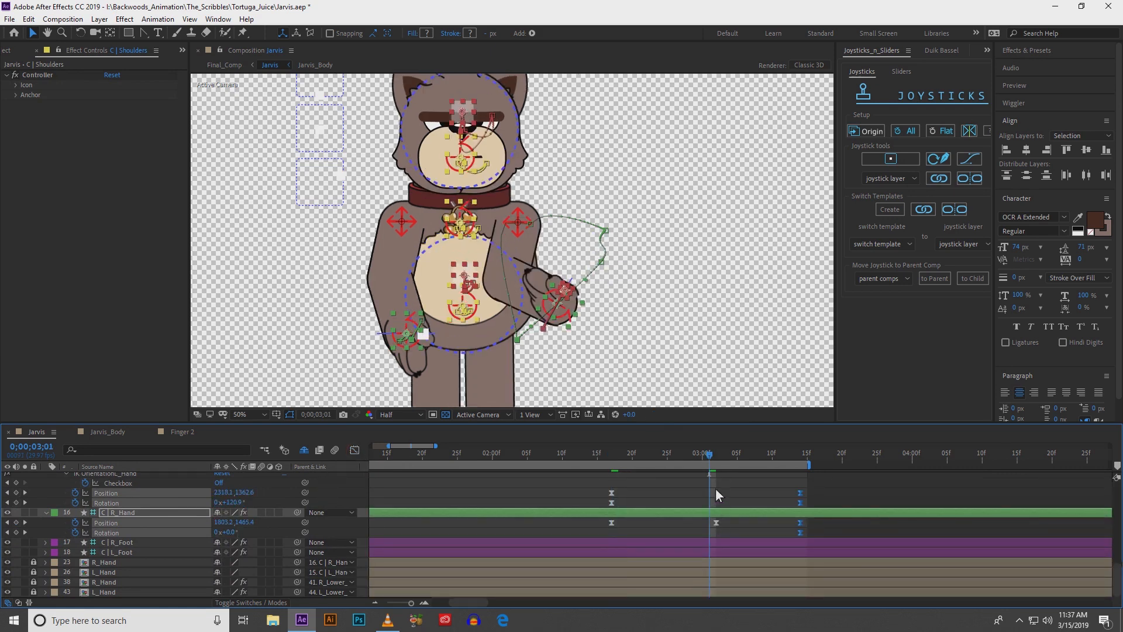
pyautogui.click(716, 457)
pyautogui.scroll(8, 722, 494)
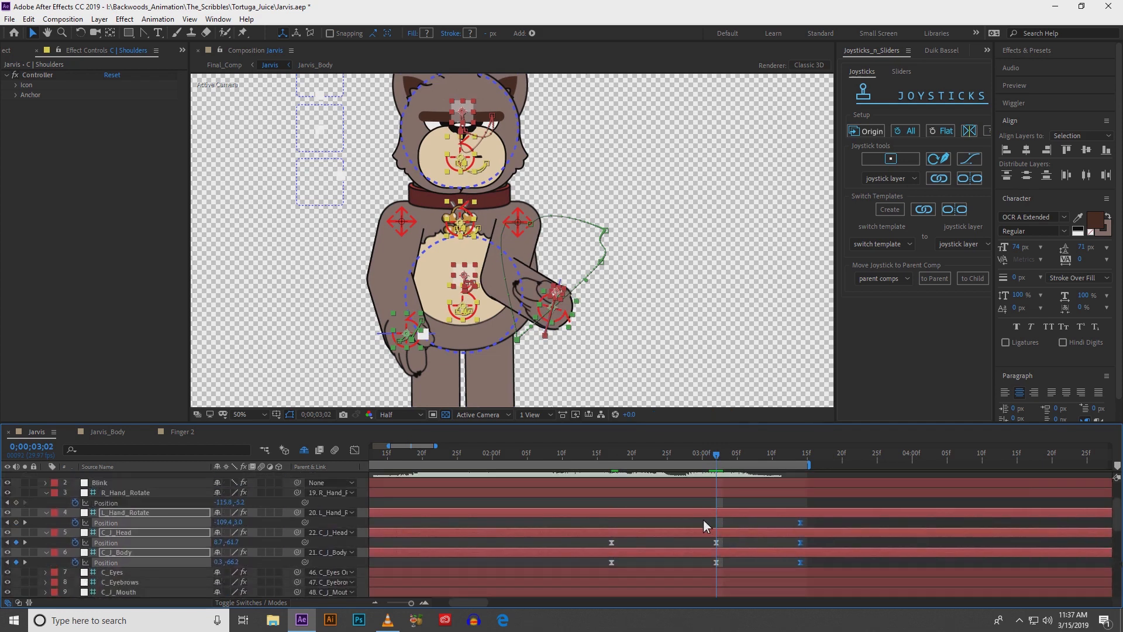
pyautogui.moveTo(701, 519); pyautogui.dragTo(842, 599)
pyautogui.click(350, 451)
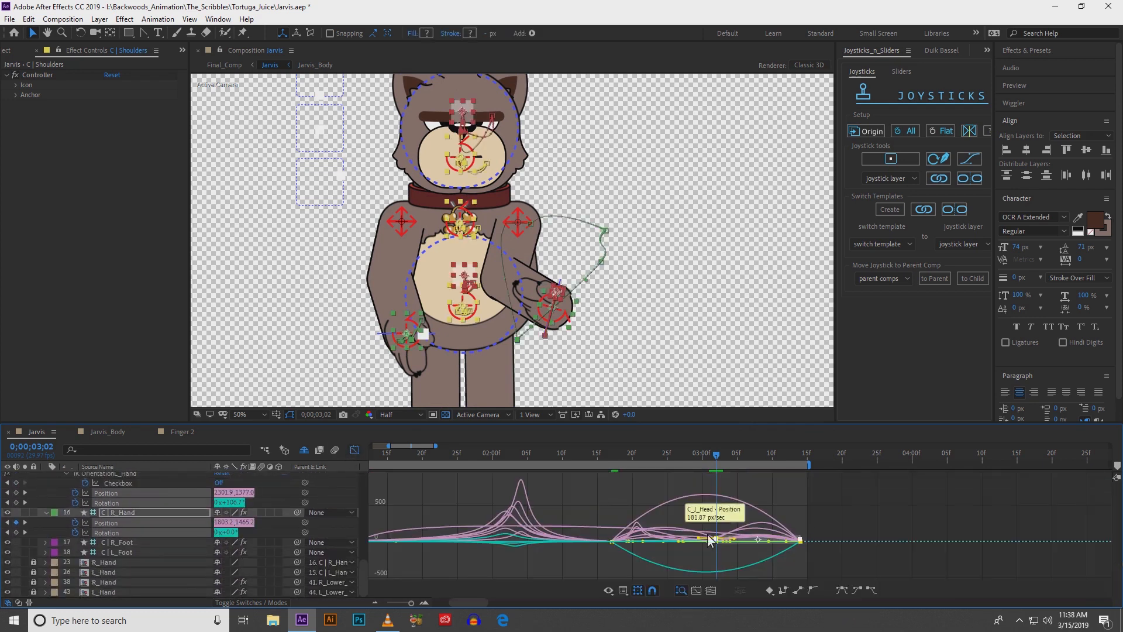
pyautogui.click(842, 588)
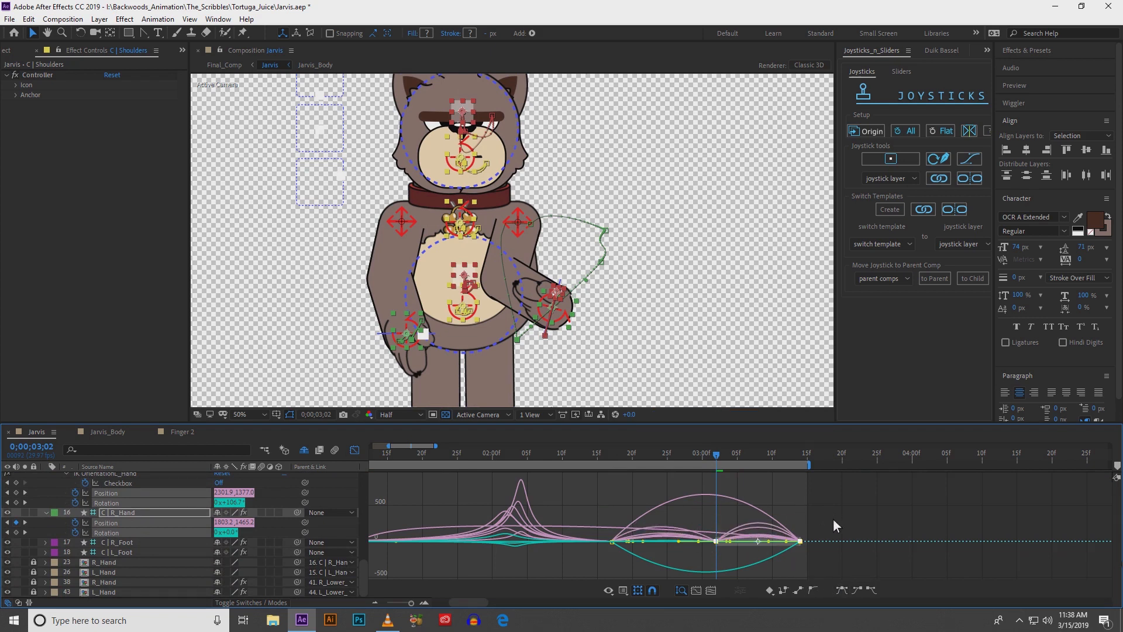
# - Extend the speed-graph influence handles of the keyframes at 0;00;02;17, 0;00;03;02 and 0;00;03;14 to form sharp speed peaks between the poses
pyautogui.moveTo(590, 513); pyautogui.dragTo(641, 542)
pyautogui.moveTo(697, 513); pyautogui.dragTo(840, 522)
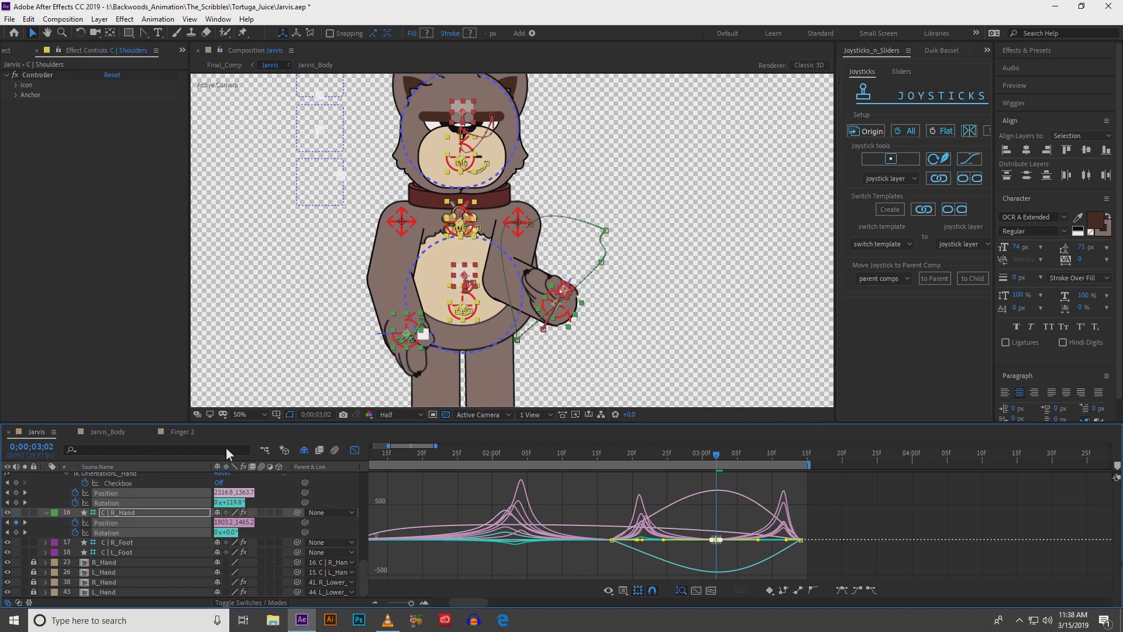
pyautogui.click(354, 450)
pyautogui.click(571, 502)
pyautogui.scroll(-1, 533, 289)
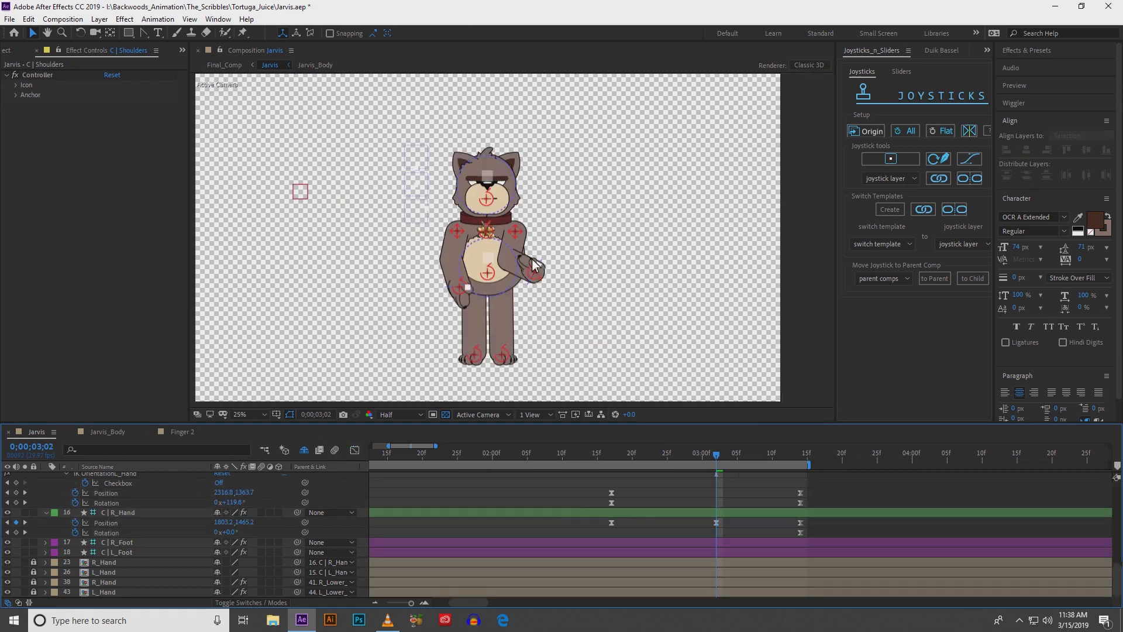
# - Examine the C | L_Hand motion path and preview the character's return to the starting pose
pyautogui.click(534, 272)
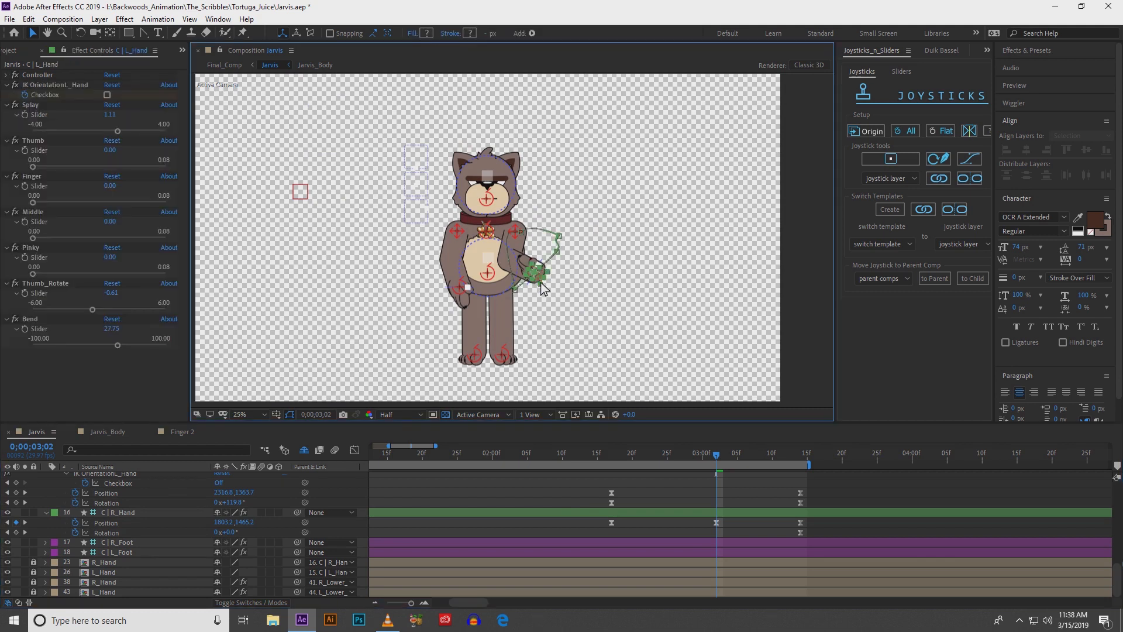
pyautogui.press('.')
pyautogui.press('.')
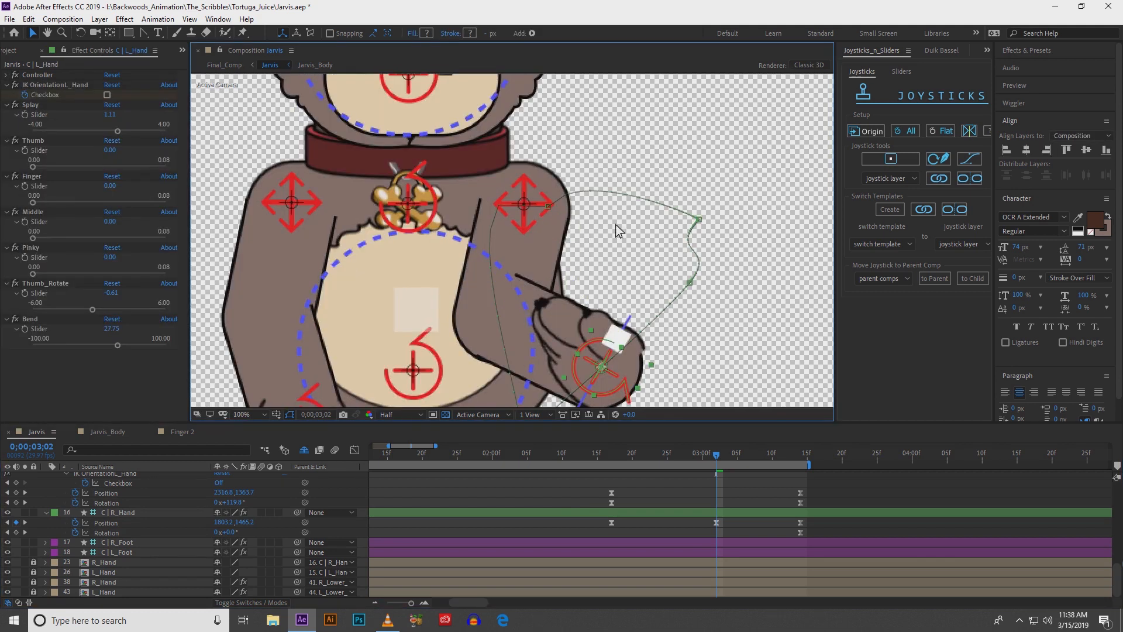
pyautogui.click(699, 220)
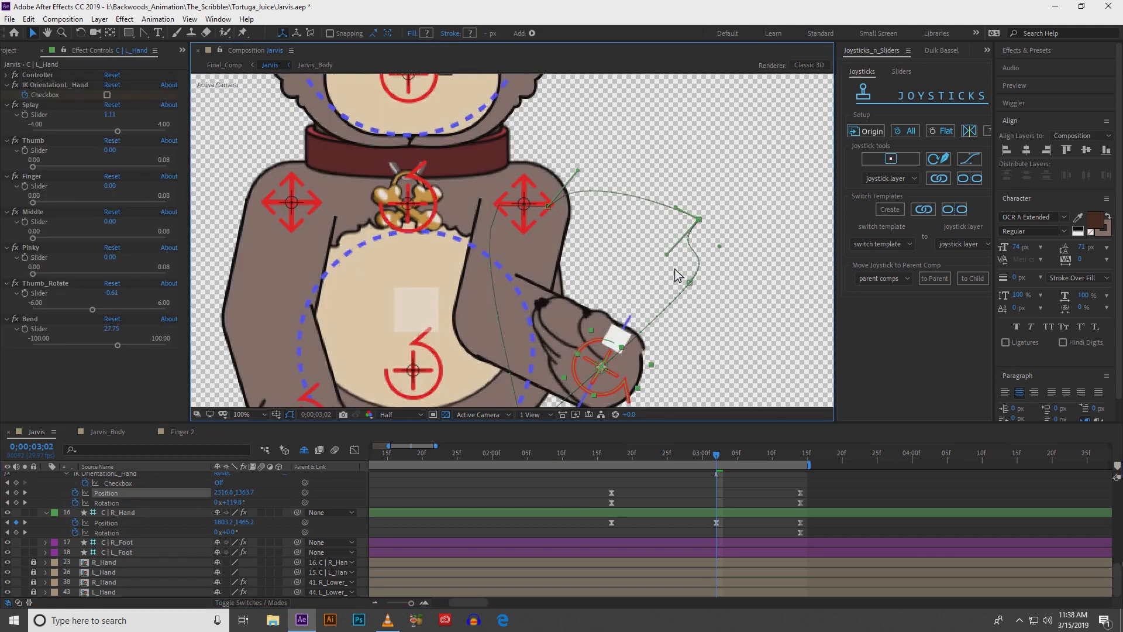
pyautogui.press(',')
pyautogui.press('h')
pyautogui.press('v')
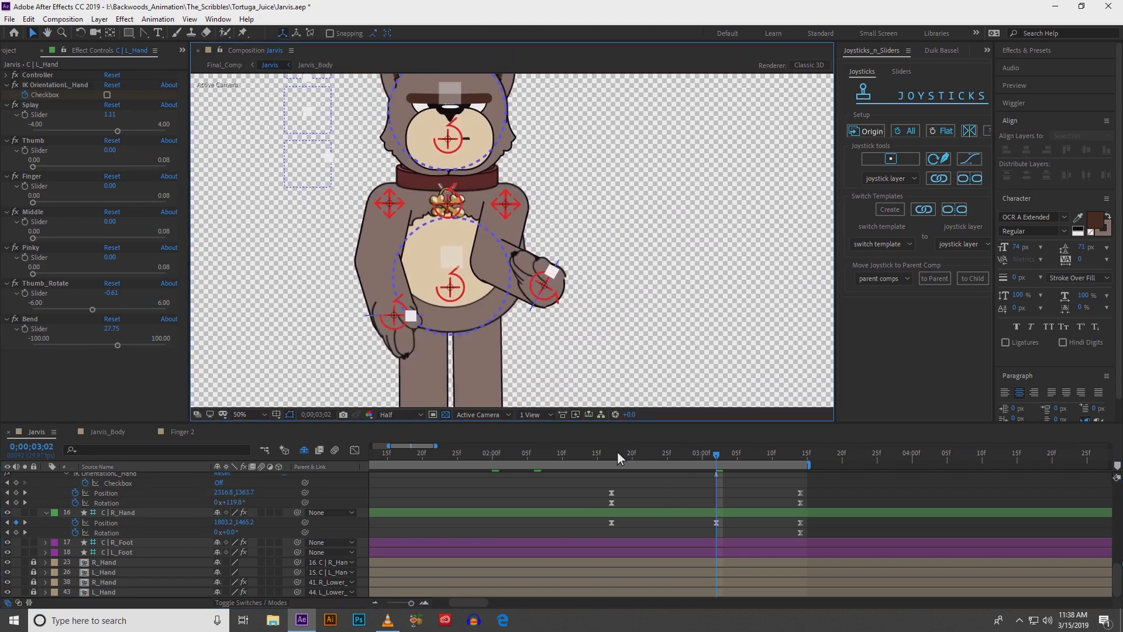
pyautogui.moveTo(615, 452); pyautogui.dragTo(822, 468)
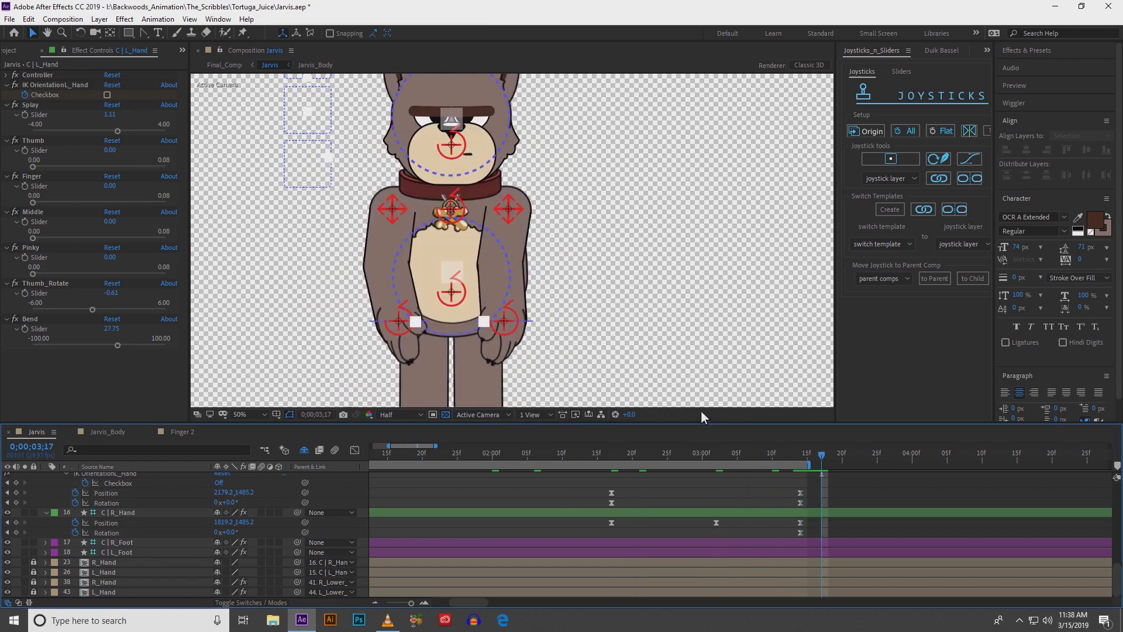
pyautogui.press(',')
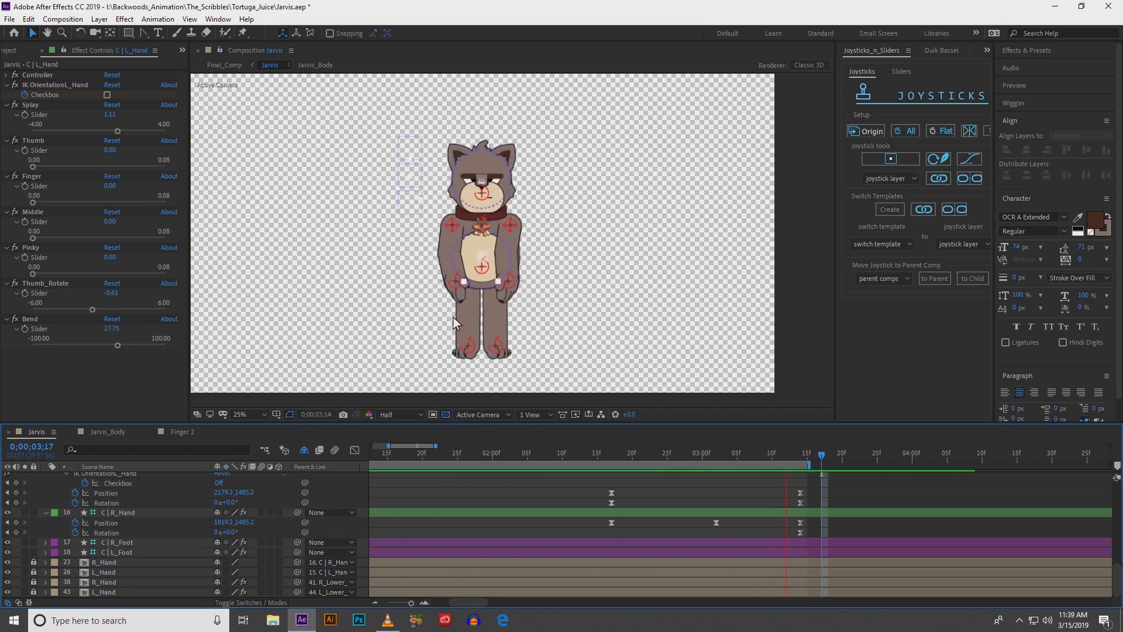
pyautogui.press('space')
# - Move the middle-pose keyframes to 0;00;02;28, and bring the end-pose keyframes and the work area end to about 0;00;03;09
pyautogui.scroll(2, 503, 160)
pyautogui.moveTo(457, 254); pyautogui.dragTo(467, 298)
pyautogui.moveTo(380, 448); pyautogui.dragTo(405, 453)
pyautogui.moveTo(494, 457); pyautogui.dragTo(570, 483)
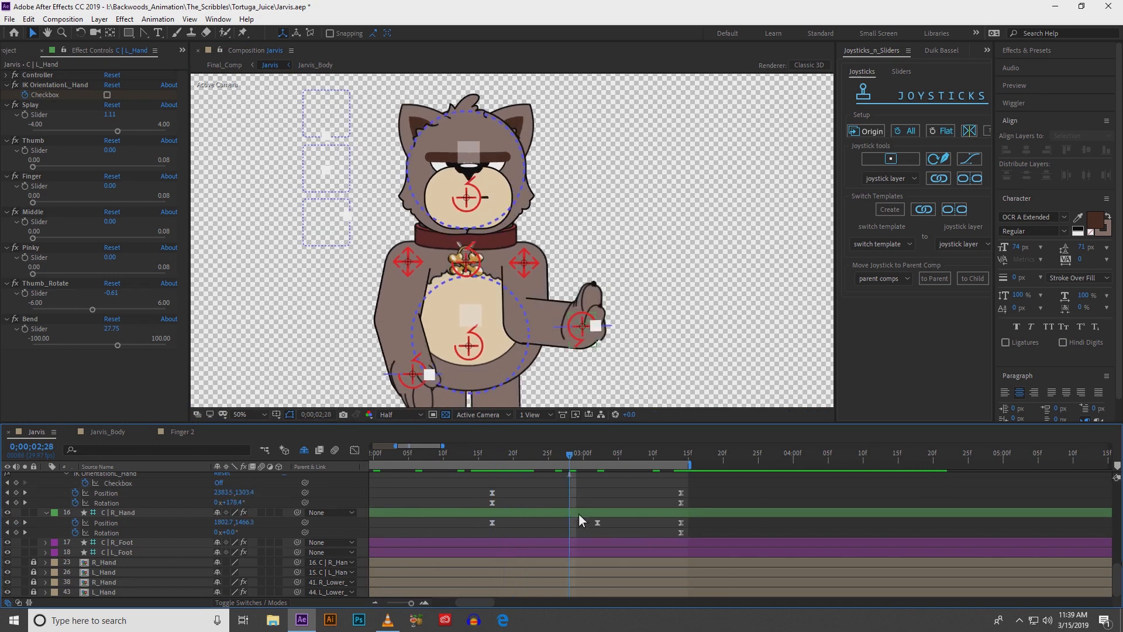
pyautogui.moveTo(693, 537); pyautogui.dragTo(651, 520)
pyautogui.moveTo(584, 535)
pyautogui.mouseDown()
pyautogui.moveTo(612, 604)
pyautogui.moveTo(606, 581)
pyautogui.moveTo(573, 553)
pyautogui.mouseUp()
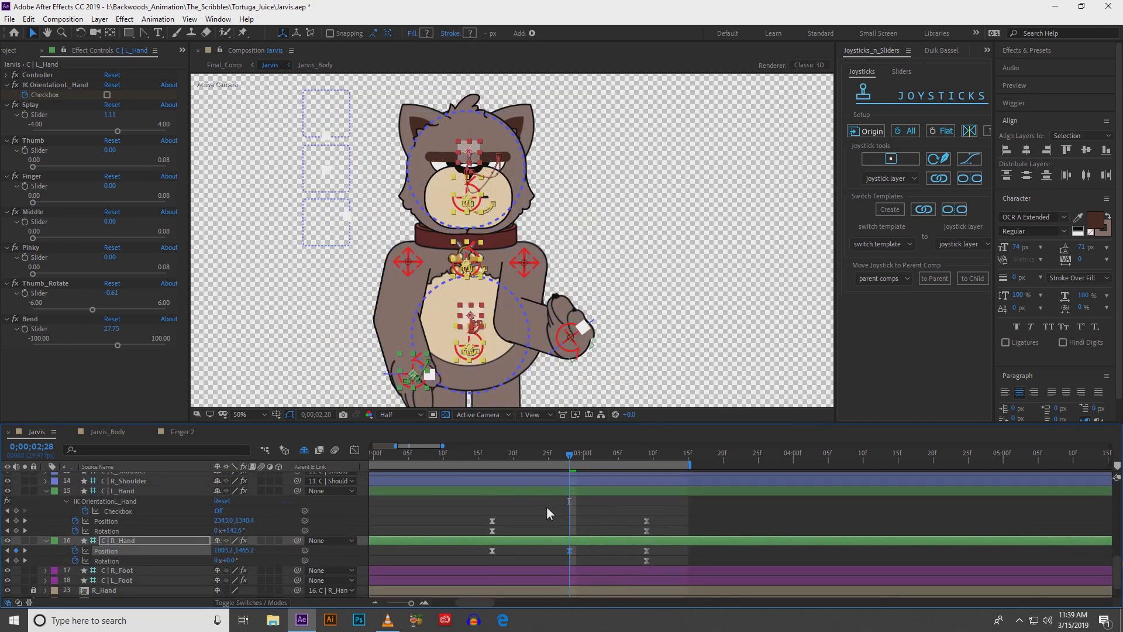
pyautogui.moveTo(691, 465); pyautogui.dragTo(647, 466)
# - Reshape the speed-graph handles after 0;00;02;28, shortening the ease out of the middle pose and lengthening the ease into the end pose
pyautogui.scroll(10, 491, 534)
pyautogui.scroll(-3, 491, 534)
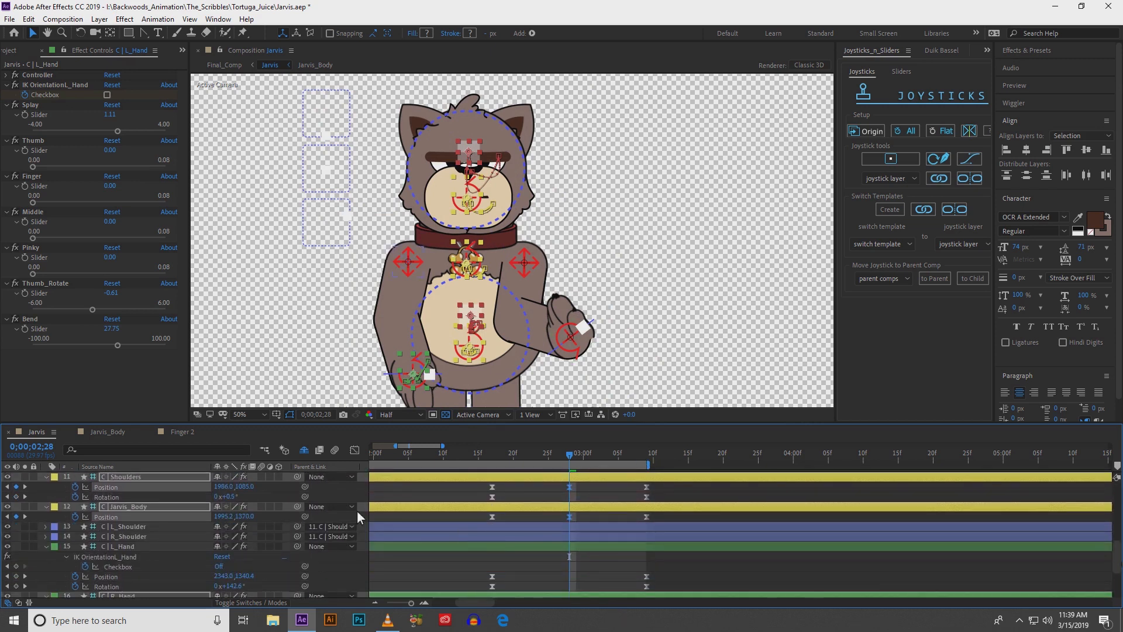
pyautogui.click(355, 450)
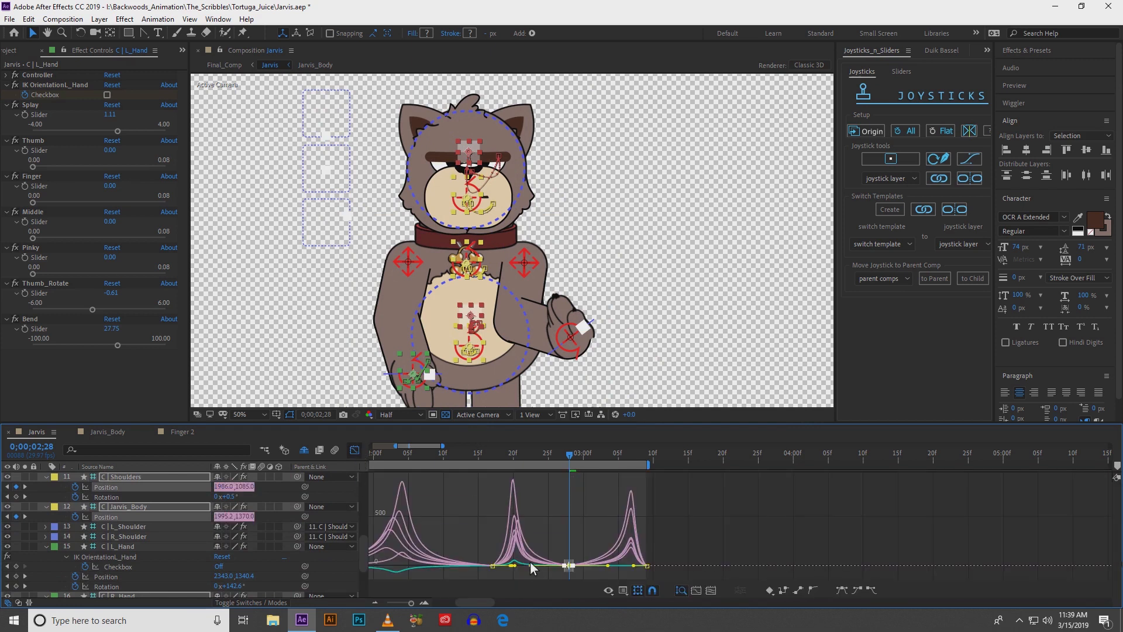
pyautogui.moveTo(494, 456); pyautogui.dragTo(593, 472)
pyautogui.moveTo(555, 531); pyautogui.dragTo(599, 569)
pyautogui.click(646, 565)
pyautogui.moveTo(631, 566); pyautogui.dragTo(622, 566)
pyautogui.moveTo(592, 454); pyautogui.dragTo(669, 465)
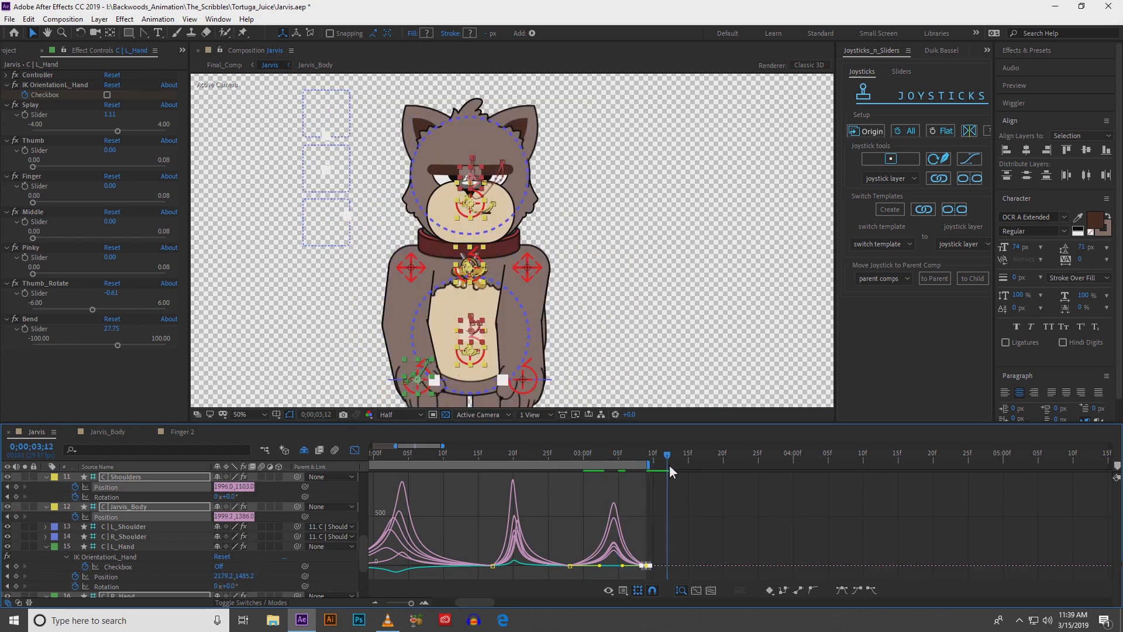
pyautogui.click(568, 455)
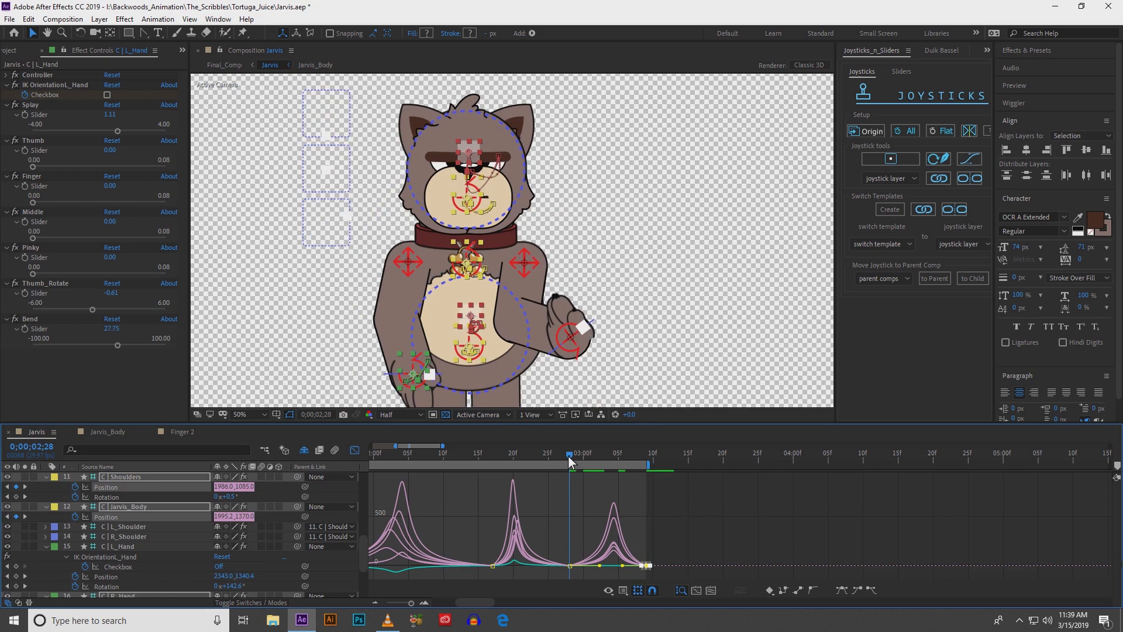
pyautogui.click(354, 450)
pyautogui.click(542, 554)
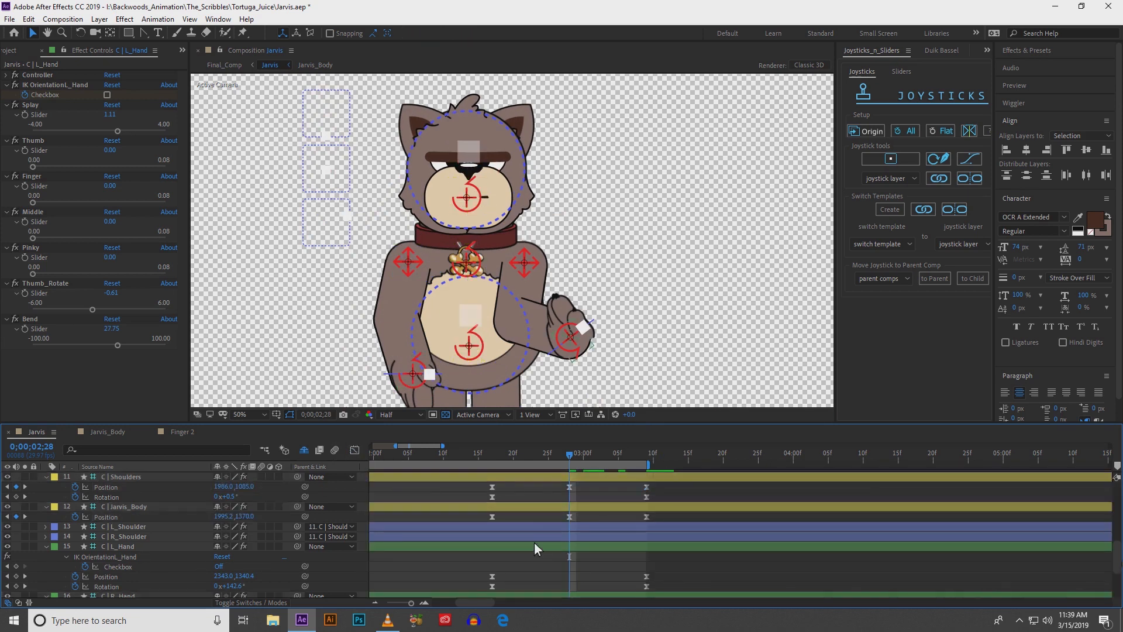
# - Bend the C_J_Head motion path downward after the 0;00;02;17 keyframe with the Convert Vertex tool so the head dips before rising
pyautogui.scroll(3, 522, 514)
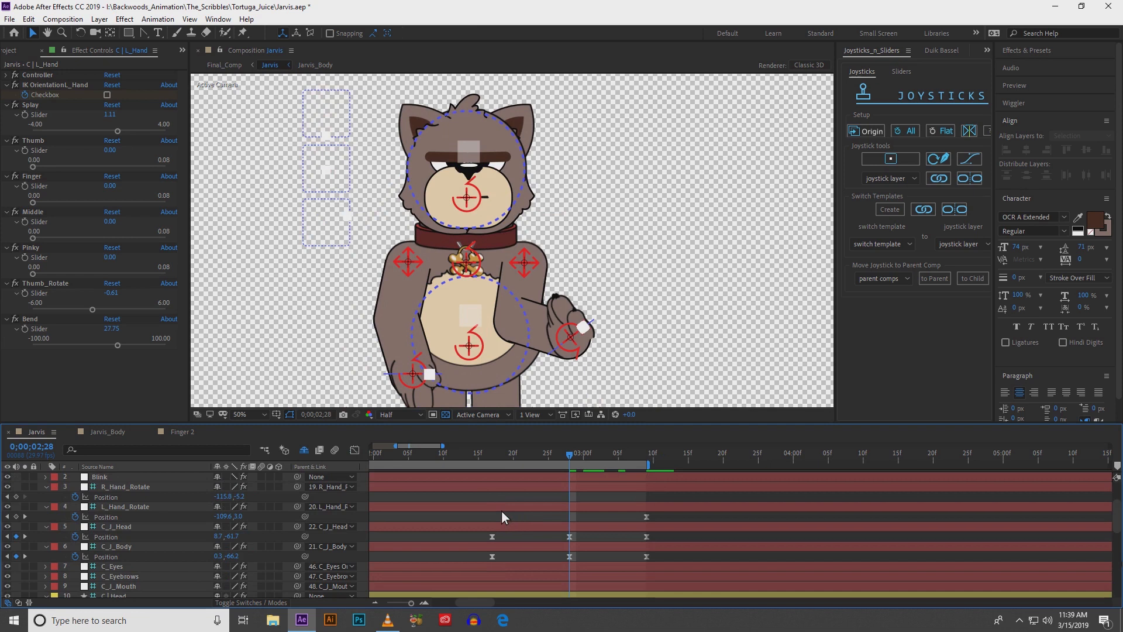
pyautogui.click(489, 528)
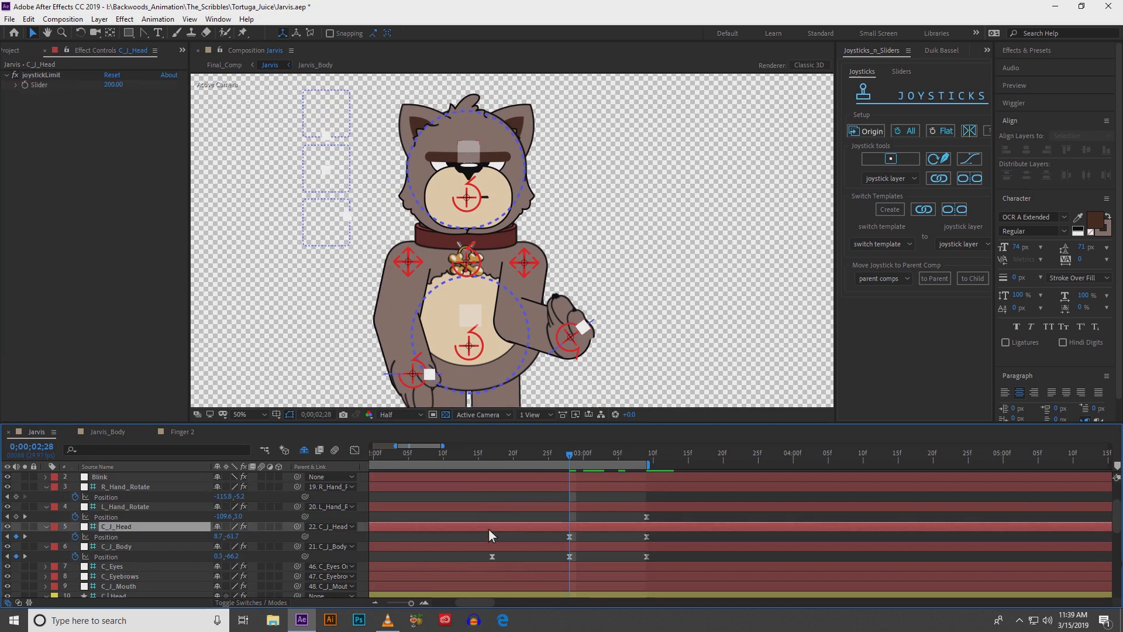
pyautogui.moveTo(492, 458); pyautogui.dragTo(513, 458)
pyautogui.scroll(1, 498, 227)
pyautogui.moveTo(405, 173); pyautogui.dragTo(446, 325)
pyautogui.press('v')
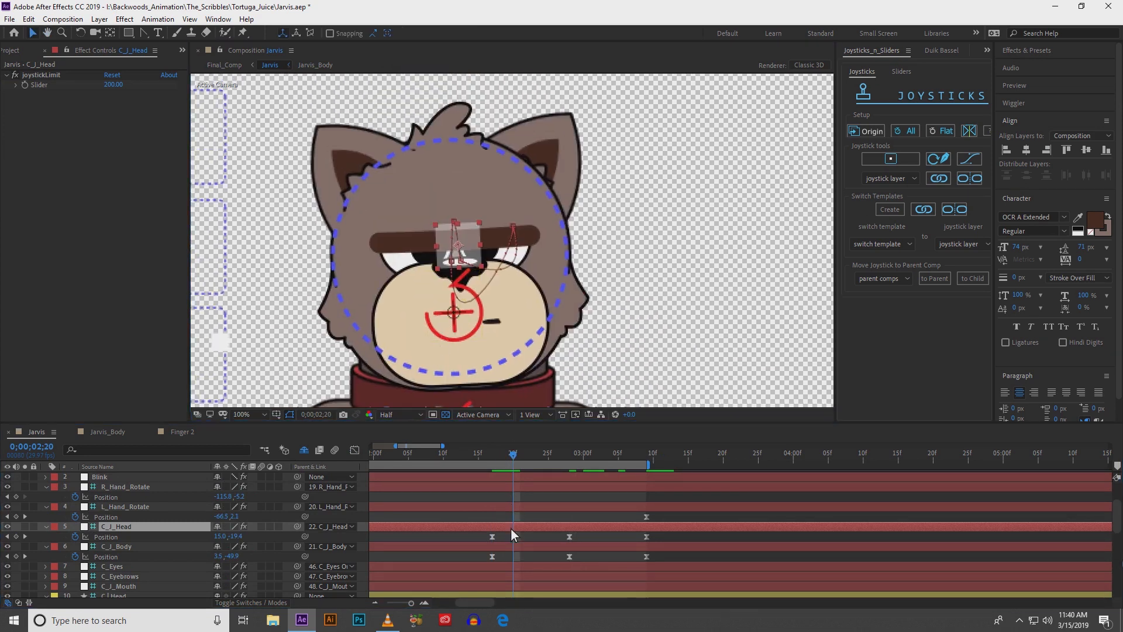
pyautogui.press('.')
pyautogui.click(410, 281)
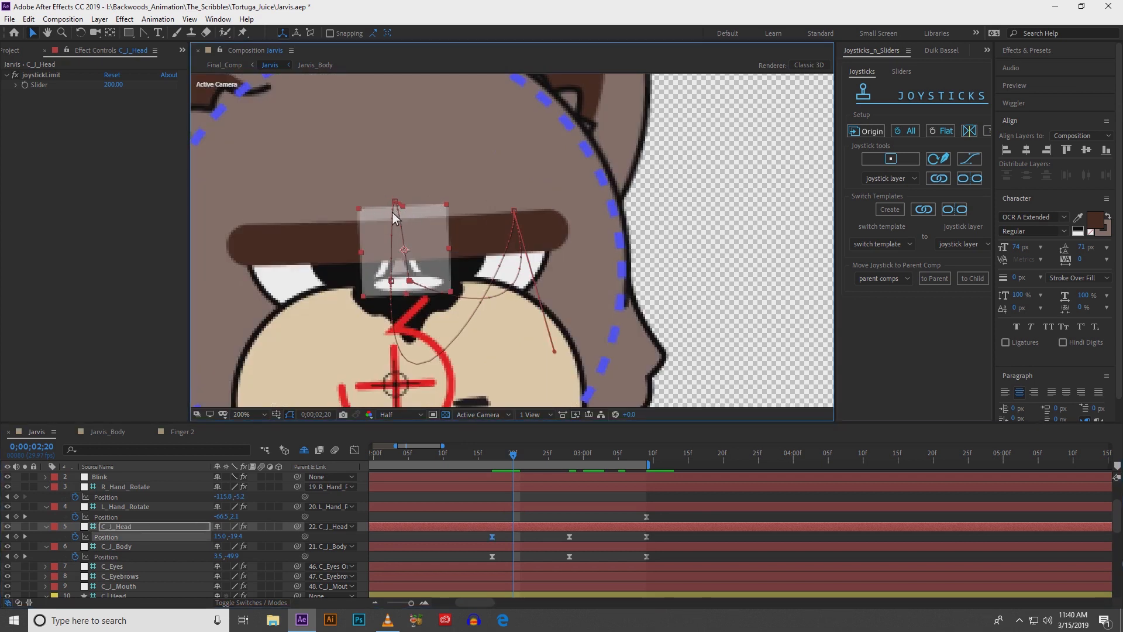
pyautogui.click(143, 32)
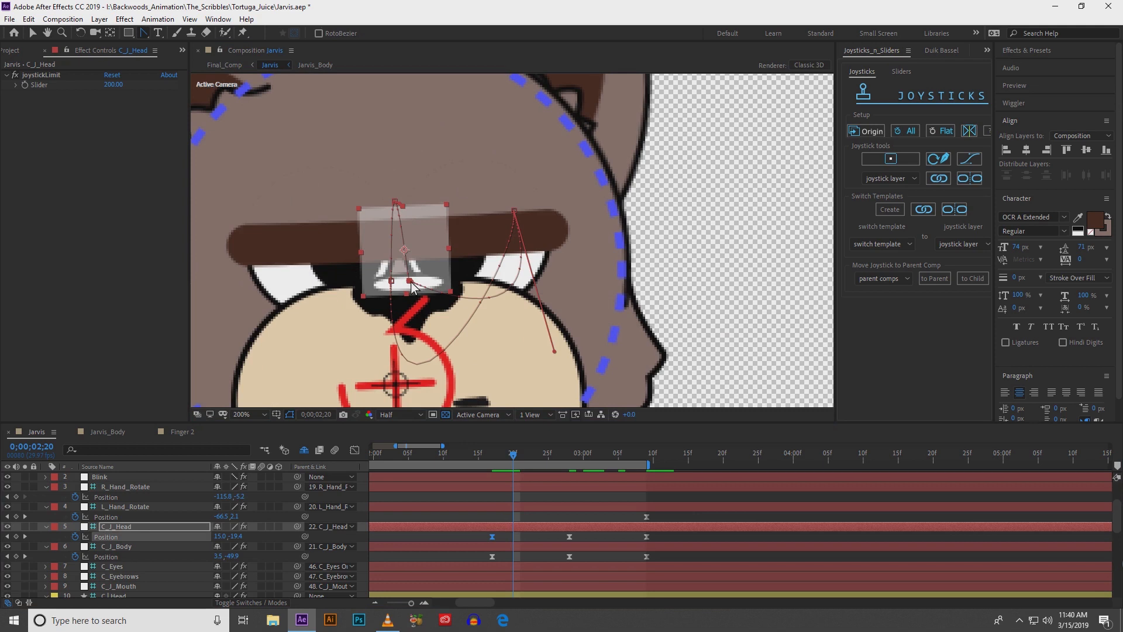
pyautogui.moveTo(403, 289)
pyautogui.mouseDown()
pyautogui.moveTo(399, 417)
pyautogui.moveTo(411, 284)
pyautogui.mouseUp()
pyautogui.press('v')
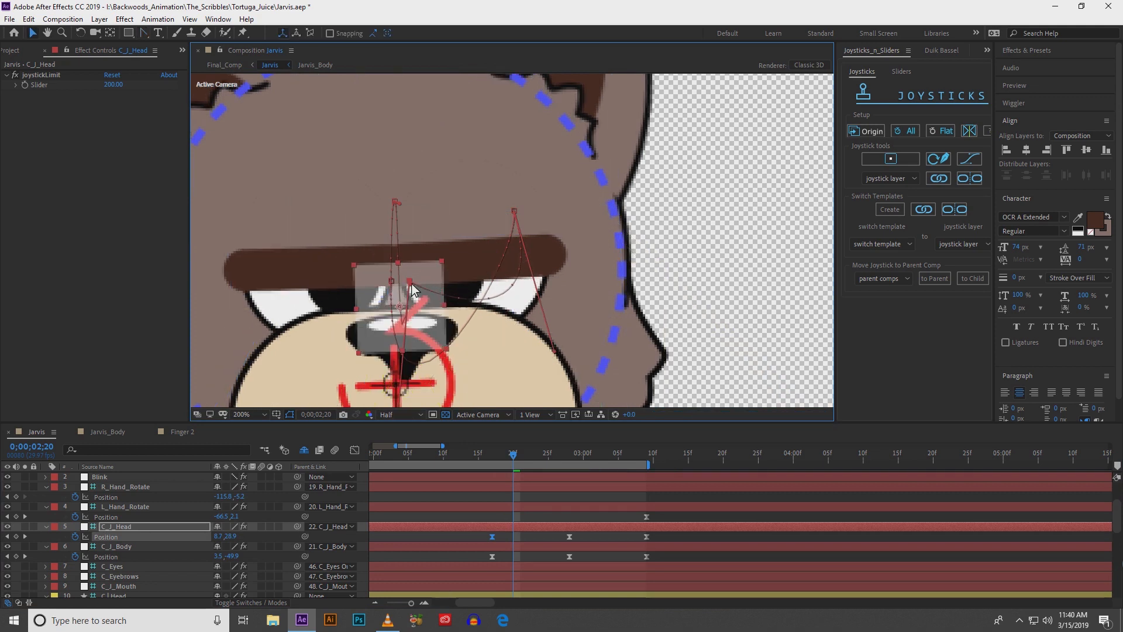
# - Shift the last three C_J_Head position keyframes two frames later and extend the work area end to about 0;00;03;14
pyautogui.moveTo(475, 540); pyautogui.dragTo(659, 539)
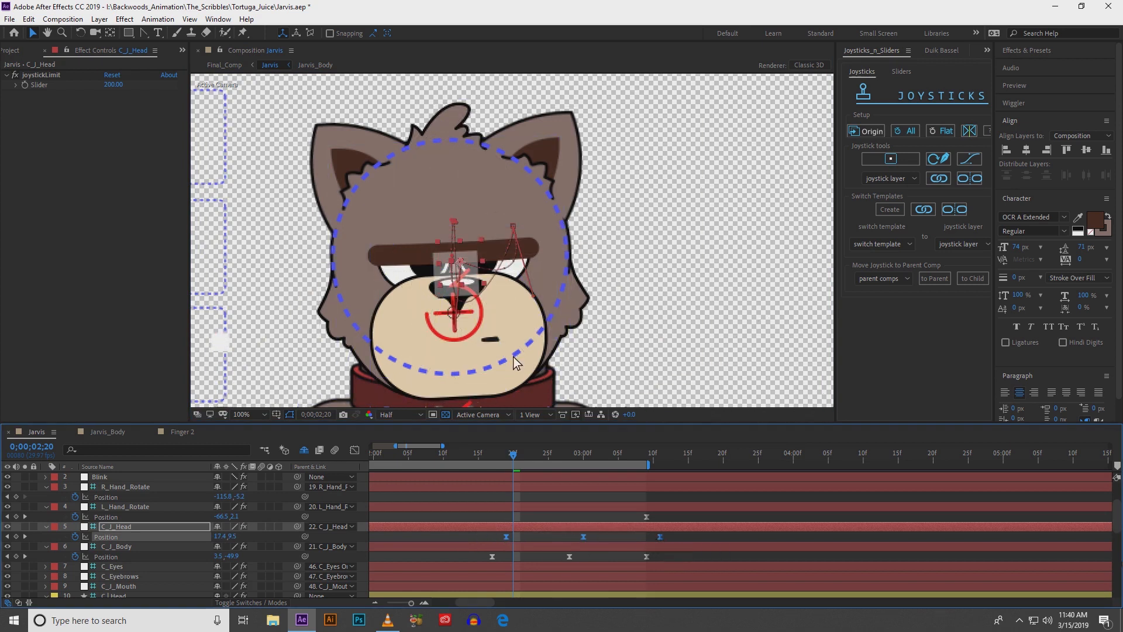
pyautogui.press(',')
pyautogui.click(492, 457)
pyautogui.click(500, 458)
pyautogui.moveTo(526, 462)
pyautogui.mouseDown()
pyautogui.moveTo(543, 463)
pyautogui.moveTo(511, 457)
pyautogui.moveTo(686, 469)
pyautogui.mouseUp()
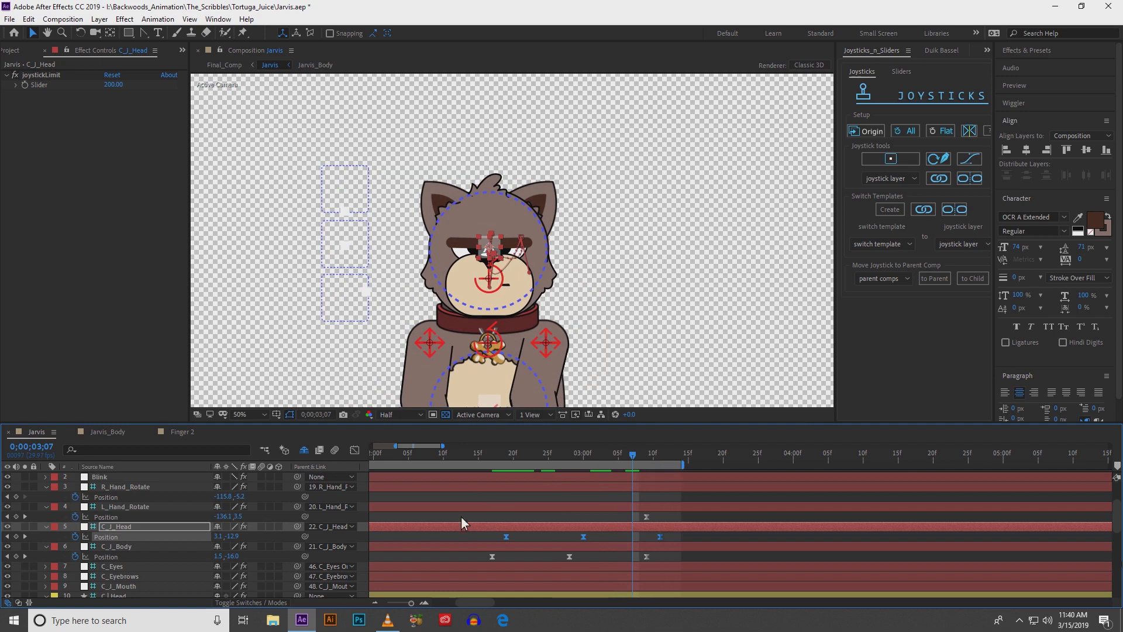
# - Bend the C_J_Body motion path downward after the 0;00;02;17 keyframe with the Convert Vertex tool so the body dips before rising
pyautogui.click(492, 556)
pyautogui.moveTo(445, 334); pyautogui.dragTo(437, 191)
pyautogui.scroll(6, 437, 193)
pyautogui.moveTo(363, 291); pyautogui.dragTo(447, 196)
pyautogui.press('v')
pyautogui.click(408, 263)
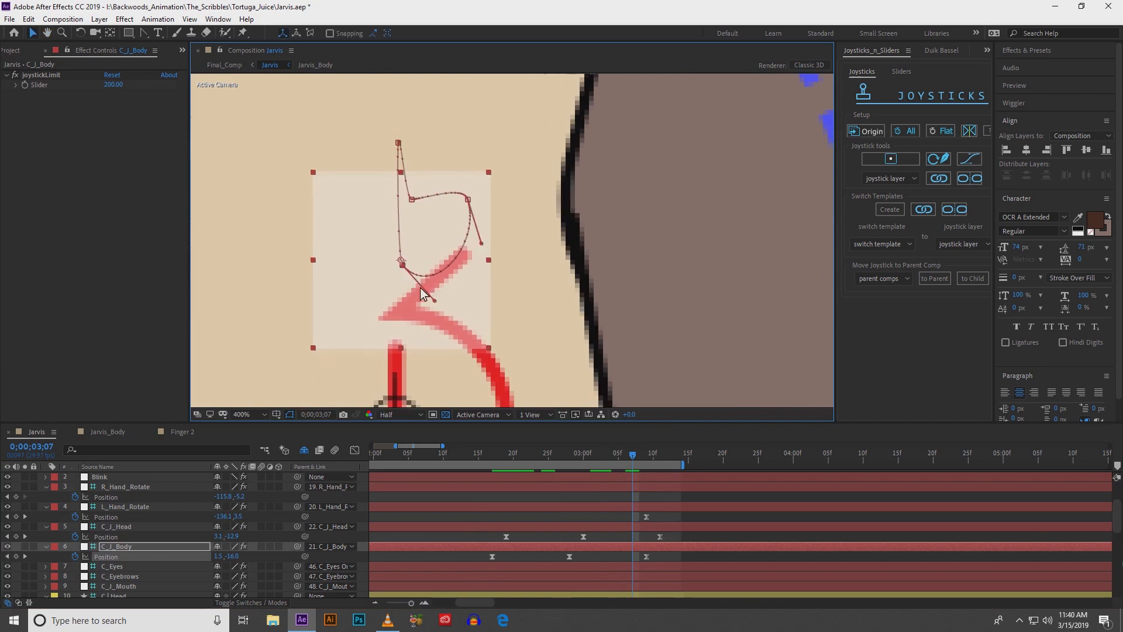
pyautogui.press('g')
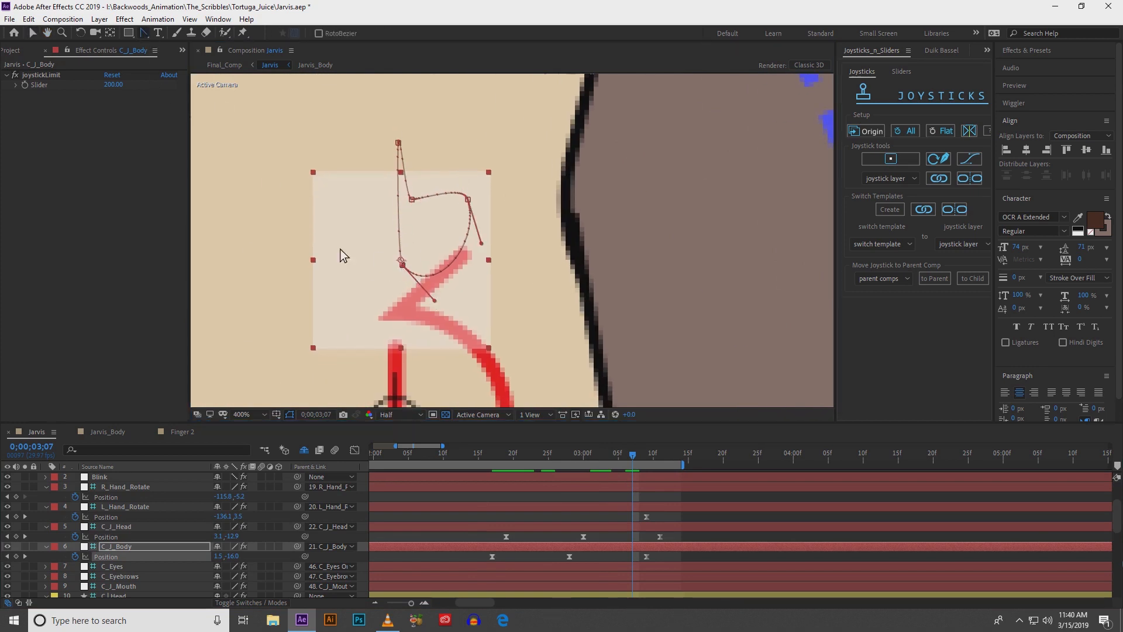
pyautogui.moveTo(404, 268); pyautogui.dragTo(412, 300)
pyautogui.click(492, 556)
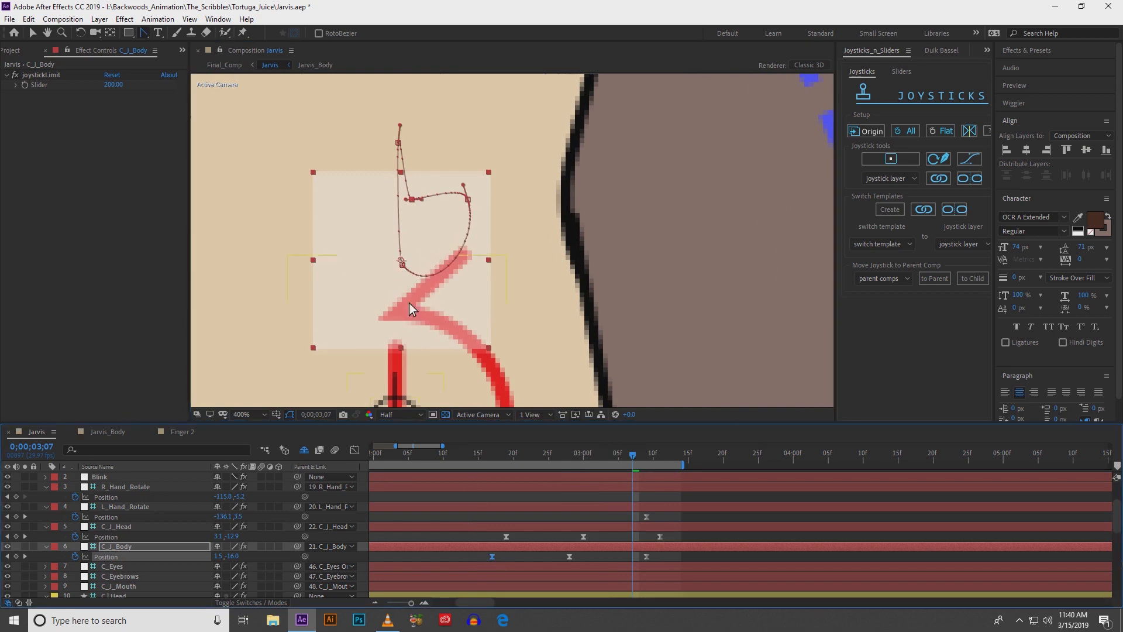
pyautogui.moveTo(489, 458); pyautogui.dragTo(499, 458)
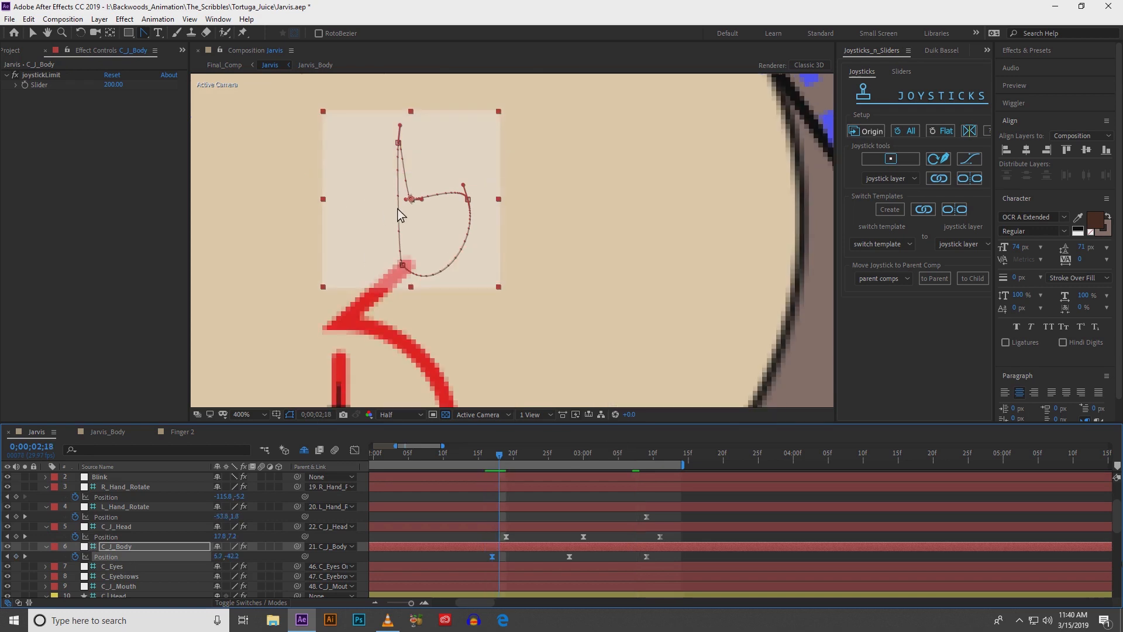
pyautogui.moveTo(406, 201); pyautogui.dragTo(405, 303)
pyautogui.press('v')
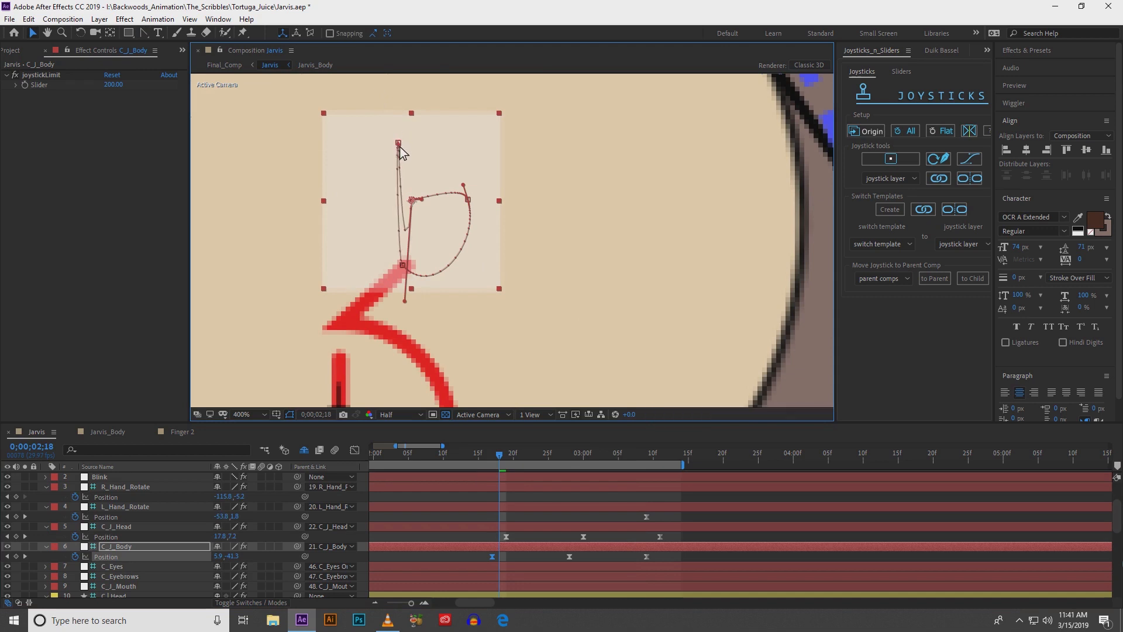
# - Pull the preceding keyframe's handle on the C_J_Body motion path downward so the segment leading into 0;00;02;17 arcs below
pyautogui.press(',')
pyautogui.scroll(-2, 409, 205)
pyautogui.scroll(3, 423, 215)
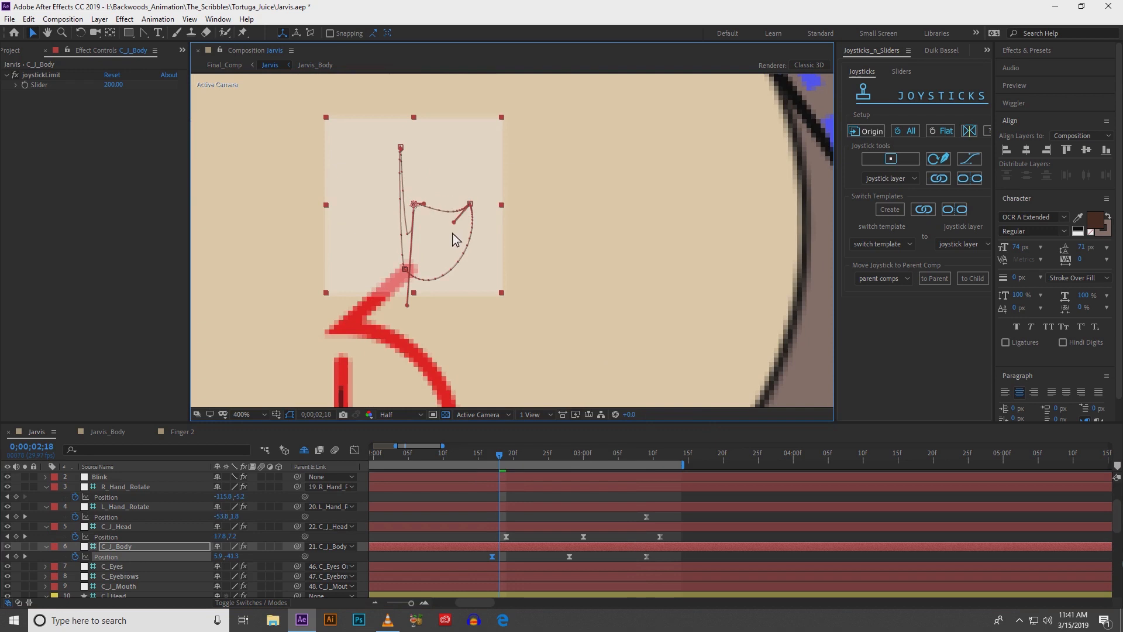
pyautogui.moveTo(445, 244); pyautogui.dragTo(444, 244)
pyautogui.moveTo(424, 204); pyautogui.dragTo(416, 337)
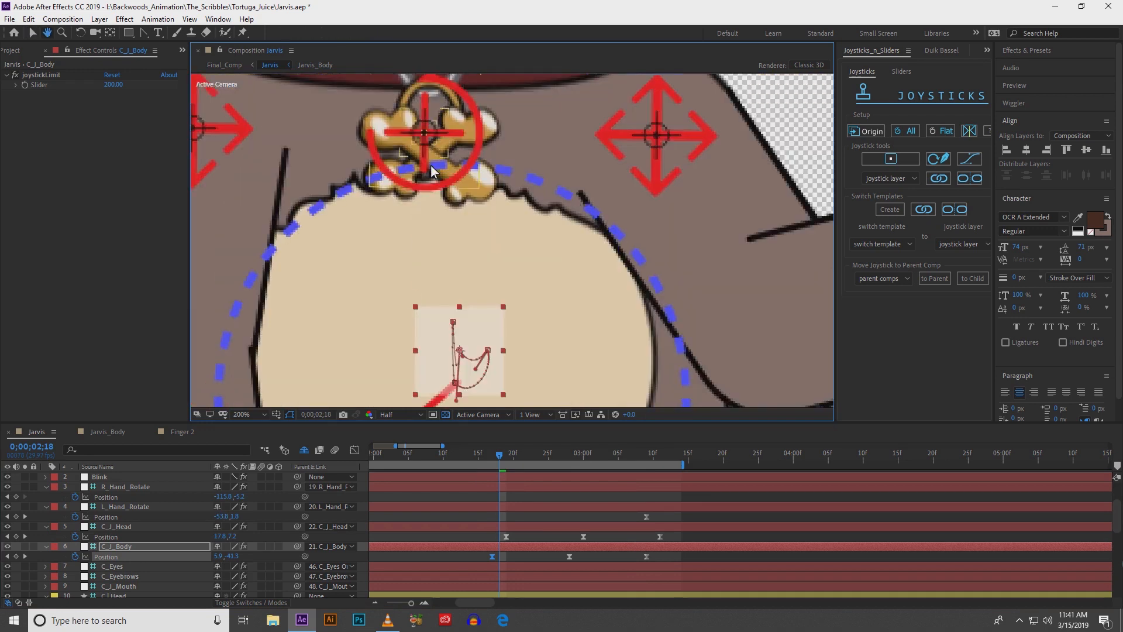
pyautogui.scroll(-1, 438, 186)
pyautogui.click(461, 192)
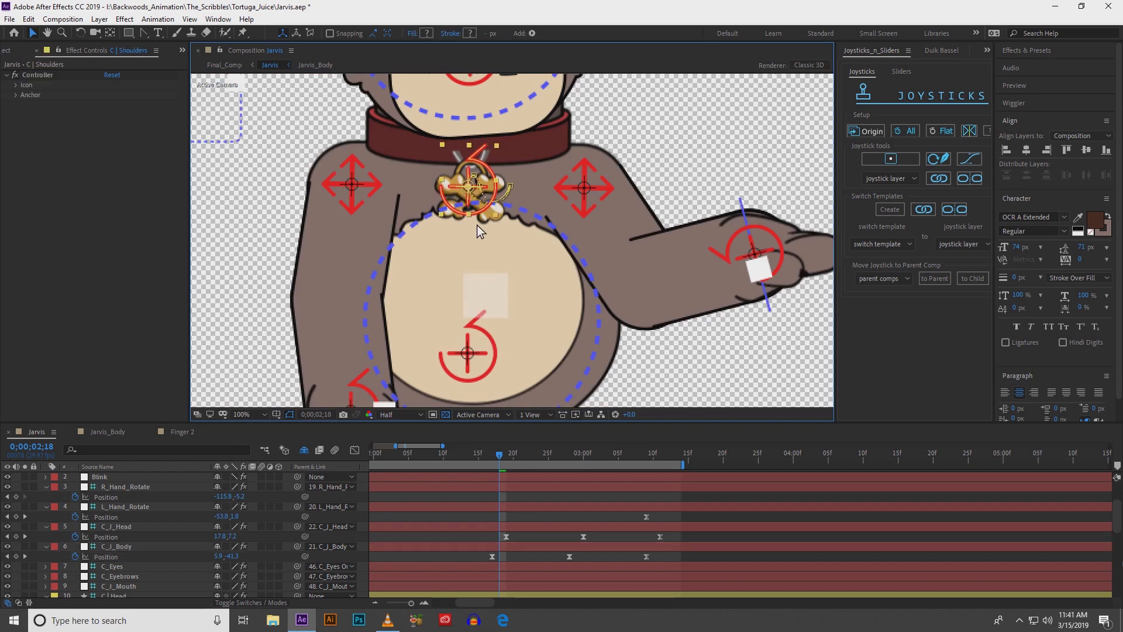
# - Set the work area start to 0;00;02;18 and preview the return to the starting pose
pyautogui.scroll(1, 477, 225)
pyautogui.scroll(-2, 476, 225)
pyautogui.moveTo(479, 258); pyautogui.dragTo(460, 249)
pyautogui.press('b')
pyautogui.click(430, 313)
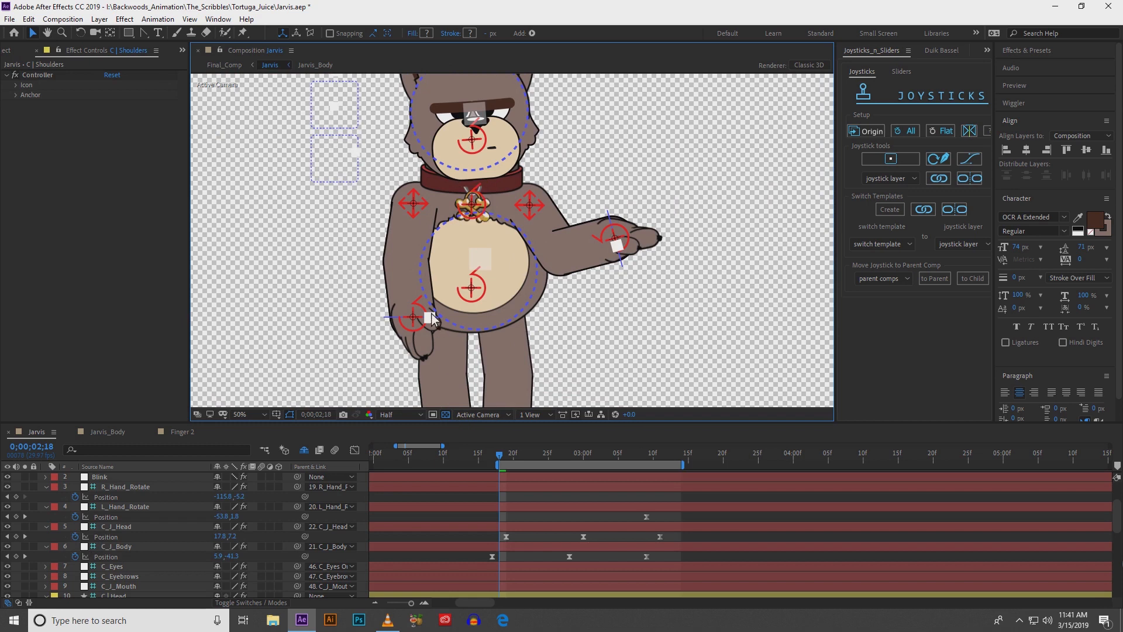
pyautogui.press('space')
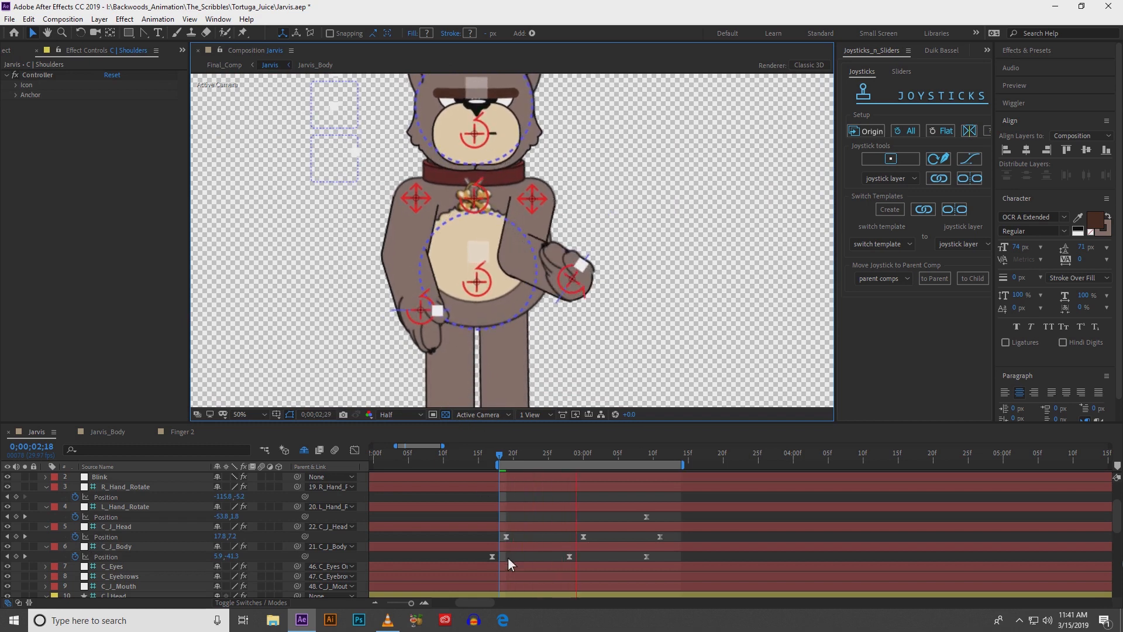
pyautogui.press('space')
# - Move the C_J_Head position keyframe back to 0;00;02;17, in line with the C_J_Body keyframe, and preview the motion
pyautogui.scroll(1, 501, 547)
pyautogui.scroll(-2, 500, 547)
pyautogui.click(507, 537)
pyautogui.moveTo(502, 539); pyautogui.dragTo(497, 538)
pyautogui.press('space')
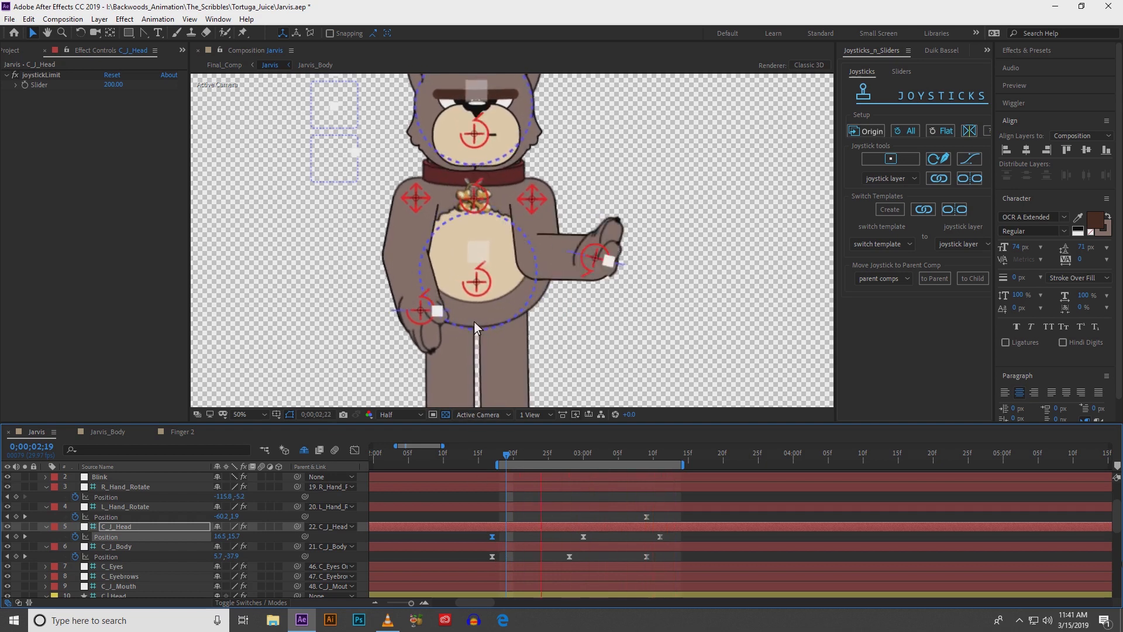
pyautogui.press('space')
# - Delay the last two C_J_Body position keyframes to about 0;00;03;01 and 0;00;03;13 and preview the overlap with the head
pyautogui.click(492, 557)
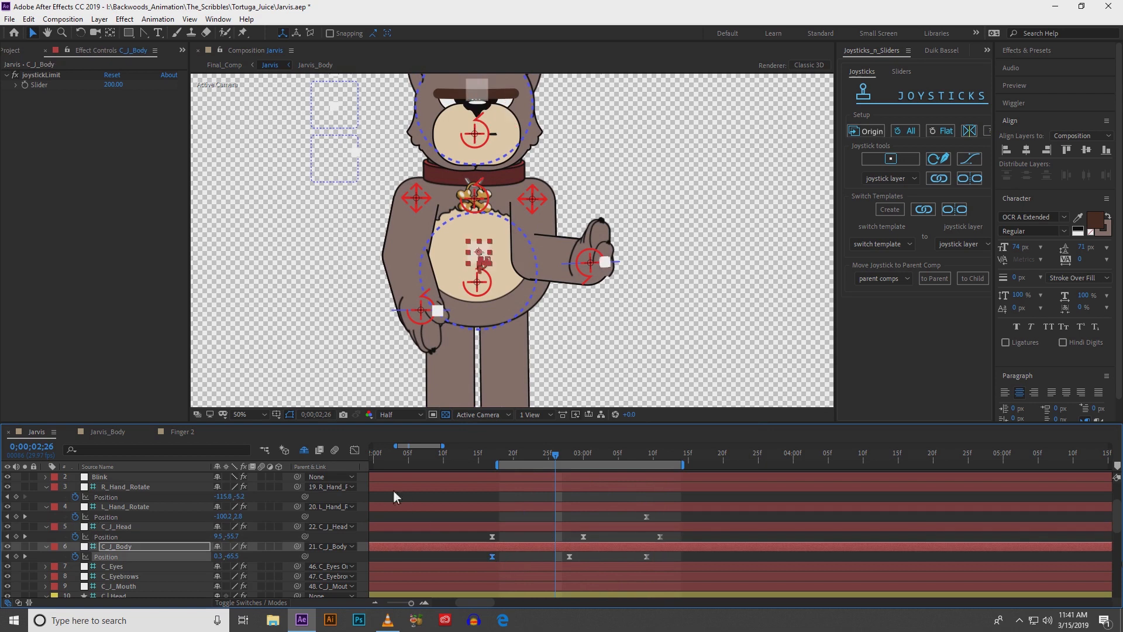
pyautogui.click(354, 450)
pyautogui.moveTo(532, 574); pyautogui.dragTo(611, 574)
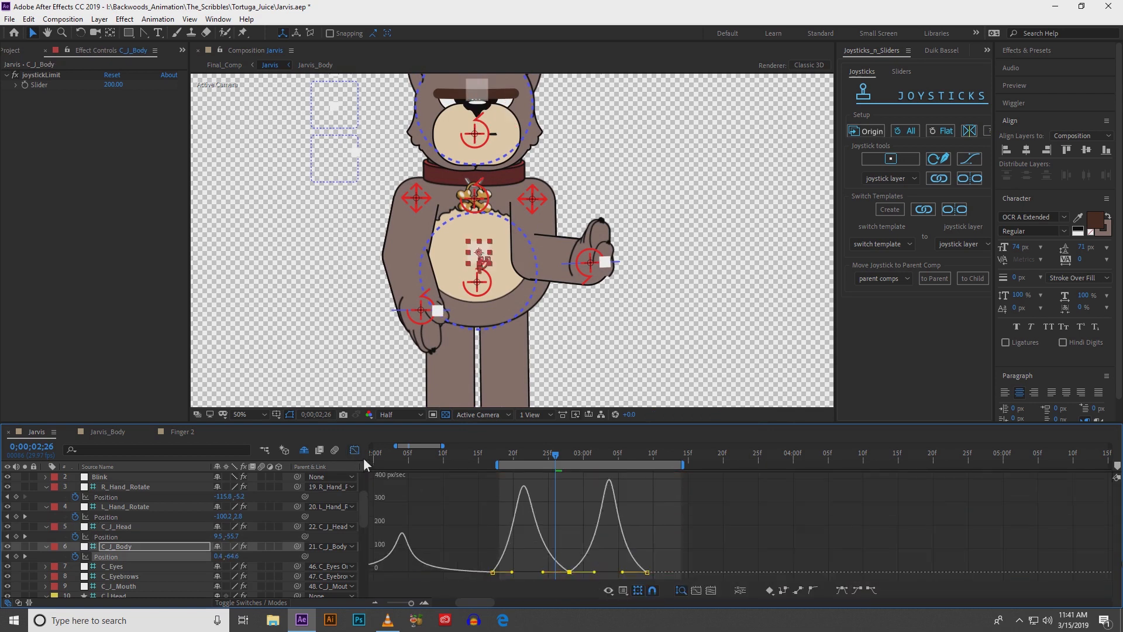
pyautogui.click(355, 450)
pyautogui.press('space')
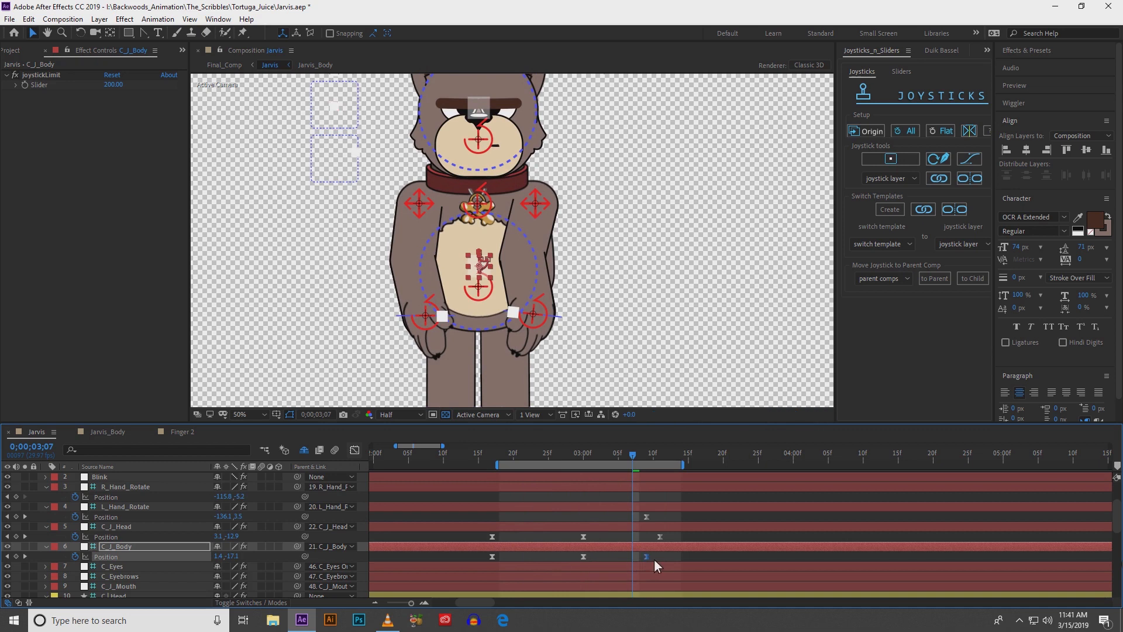
pyautogui.moveTo(672, 560); pyautogui.dragTo(675, 561)
pyautogui.moveTo(584, 557); pyautogui.dragTo(588, 557)
pyautogui.press('space')
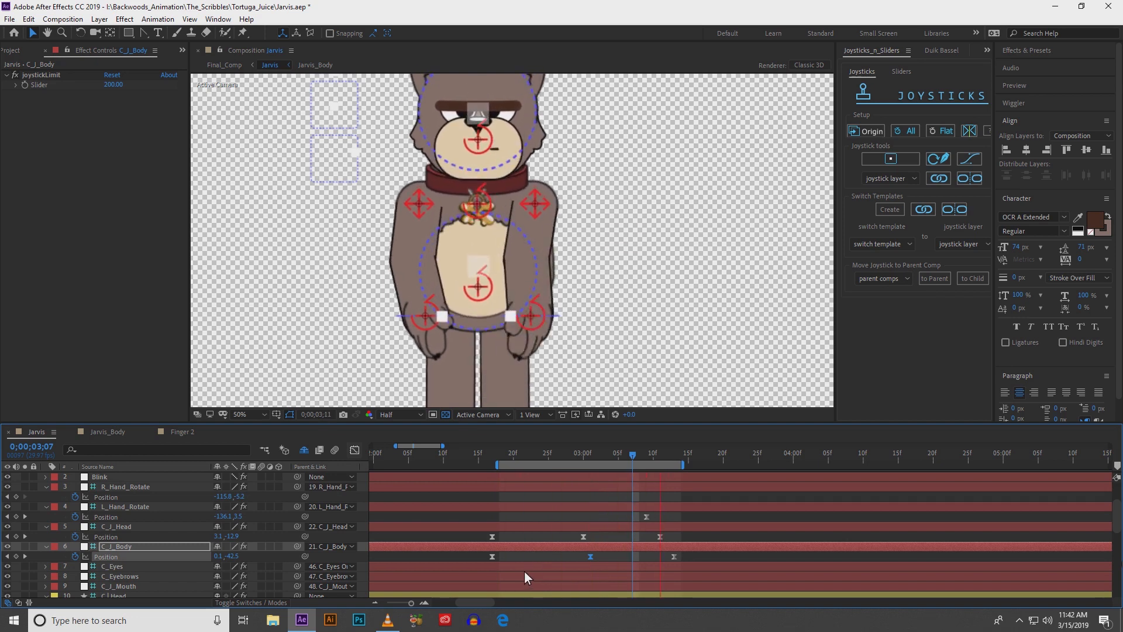
# - Lengthen the ease into the C_J_Body keyframe at about 0;00;03;01 in the speed graph
pyautogui.click(495, 557)
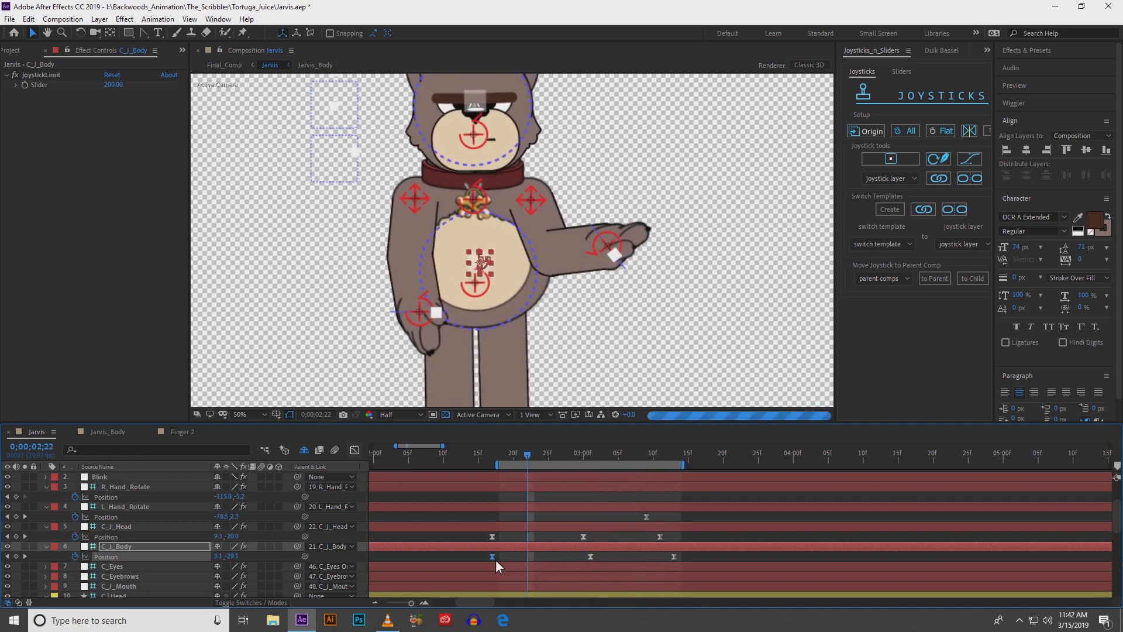
pyautogui.click(355, 451)
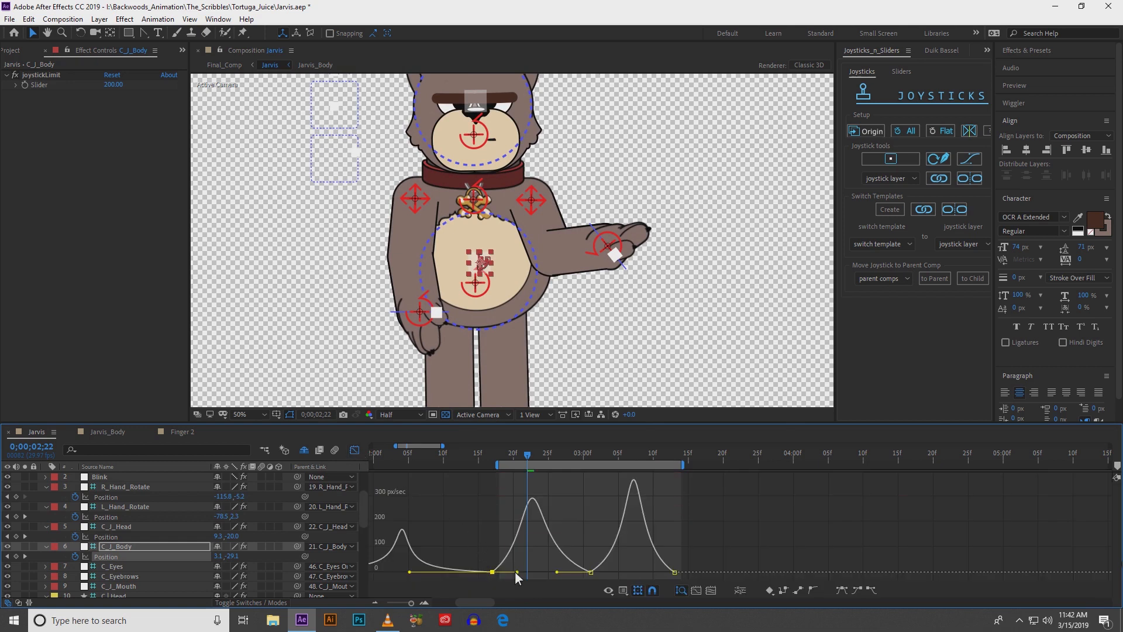
pyautogui.moveTo(554, 573); pyautogui.dragTo(543, 573)
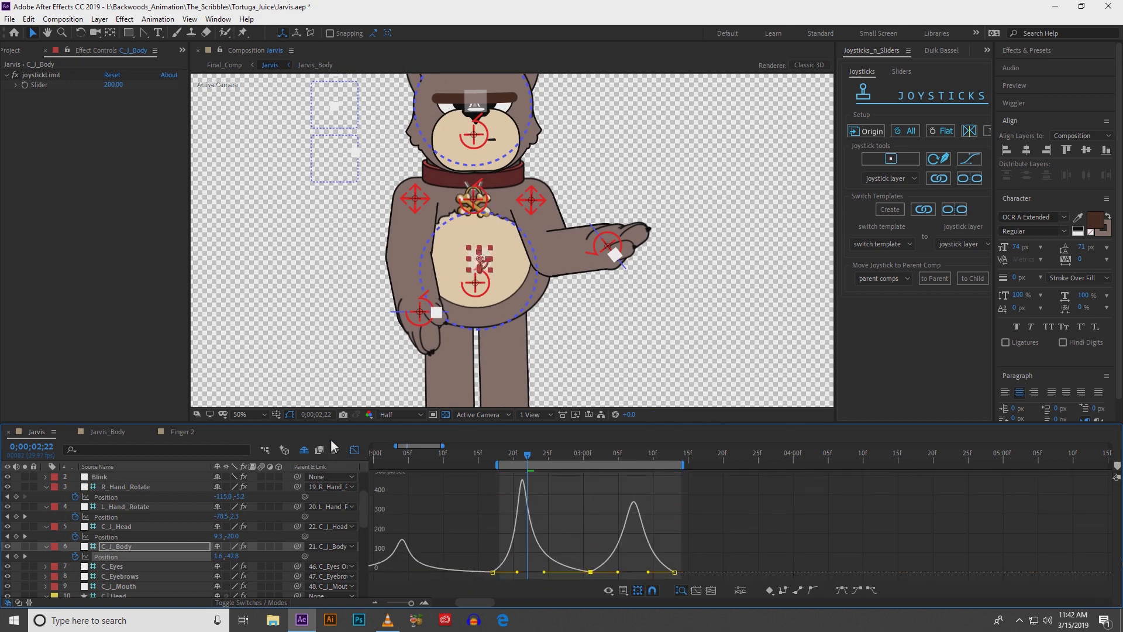
pyautogui.click(355, 451)
pyautogui.click(476, 532)
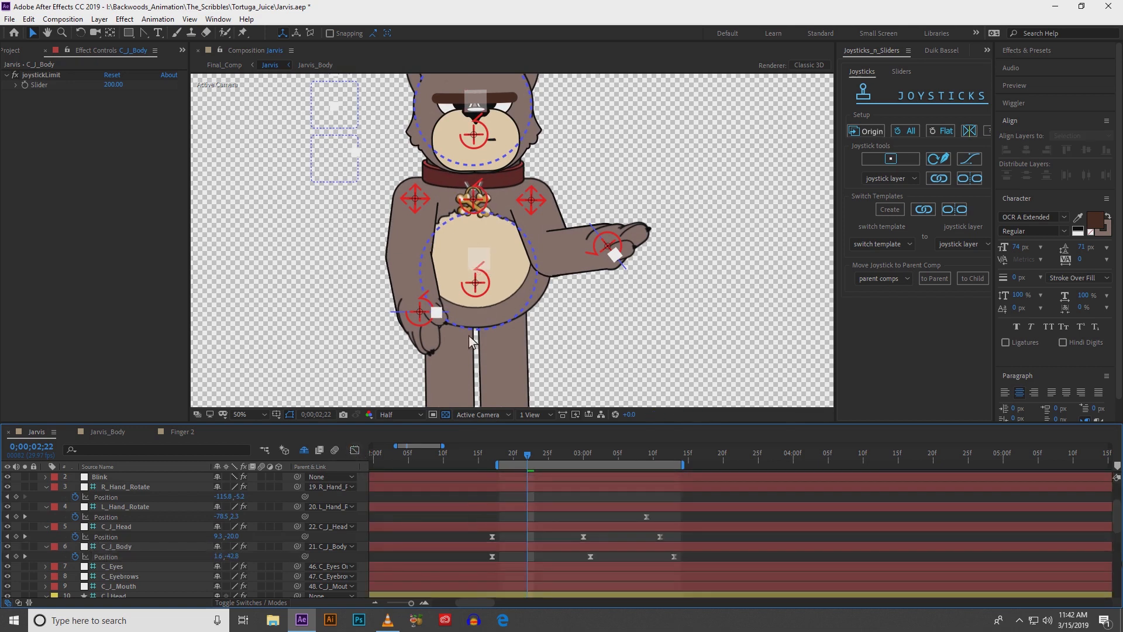
# - Move the work area start back to about 0;00;02;15 and preview the full return movement
pyautogui.moveTo(499, 468); pyautogui.dragTo(476, 470)
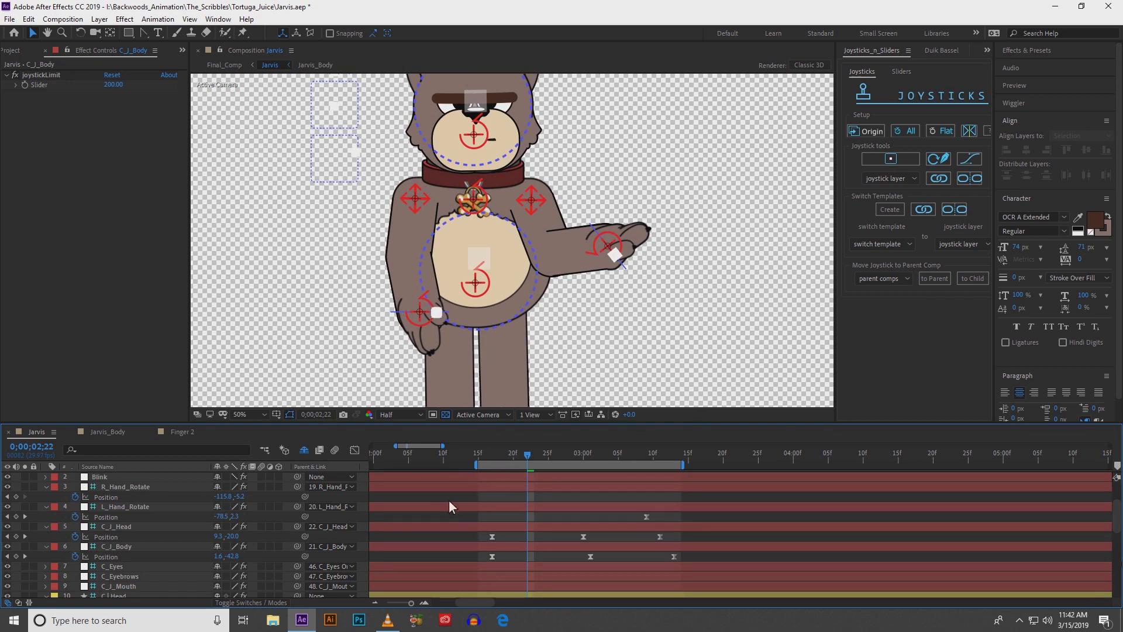
pyautogui.press('space')
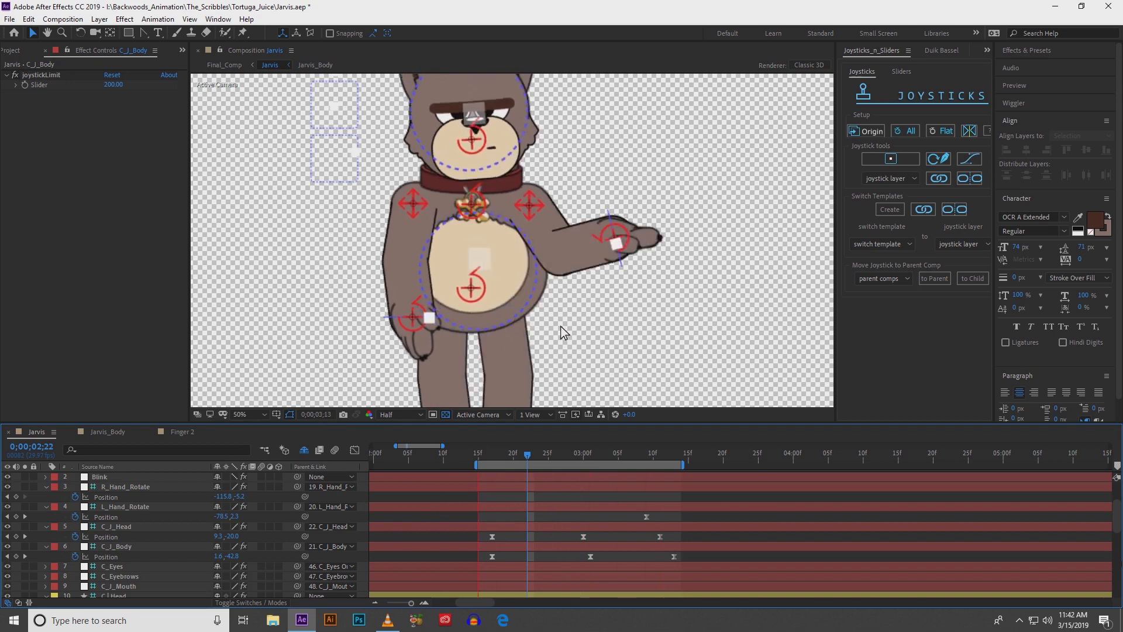
pyautogui.press('space')
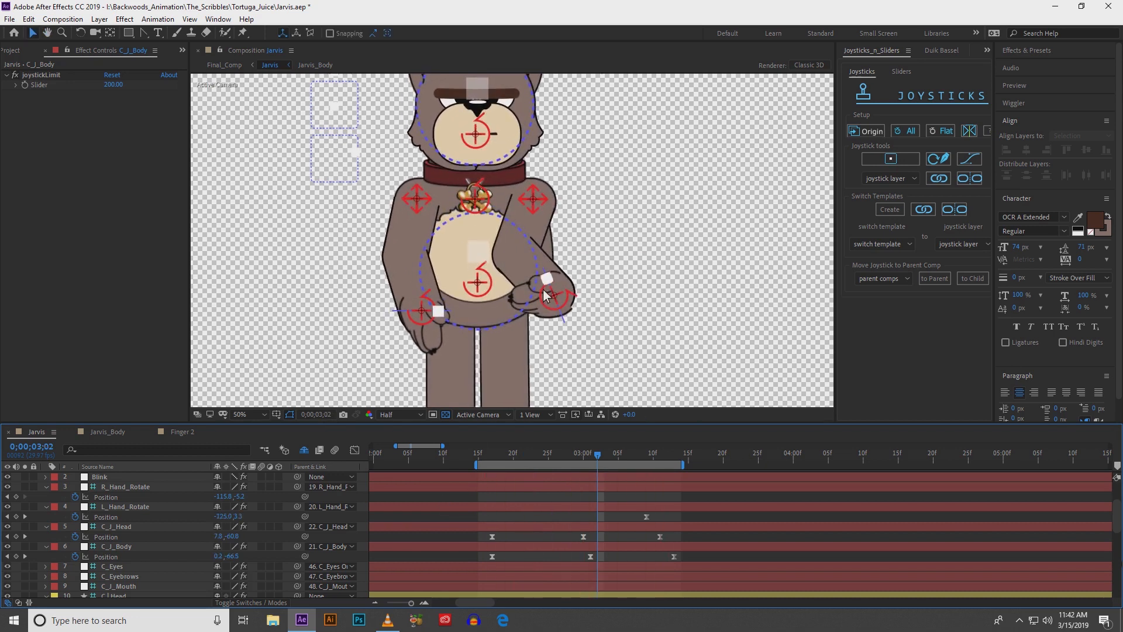
# - Copy the L_Hand_Rotate position keyframe from about 0;00;01;11 to 0;00;02;17 and check the hand's rotation there
pyautogui.moveTo(489, 455); pyautogui.dragTo(495, 455)
pyautogui.scroll(2, 482, 514)
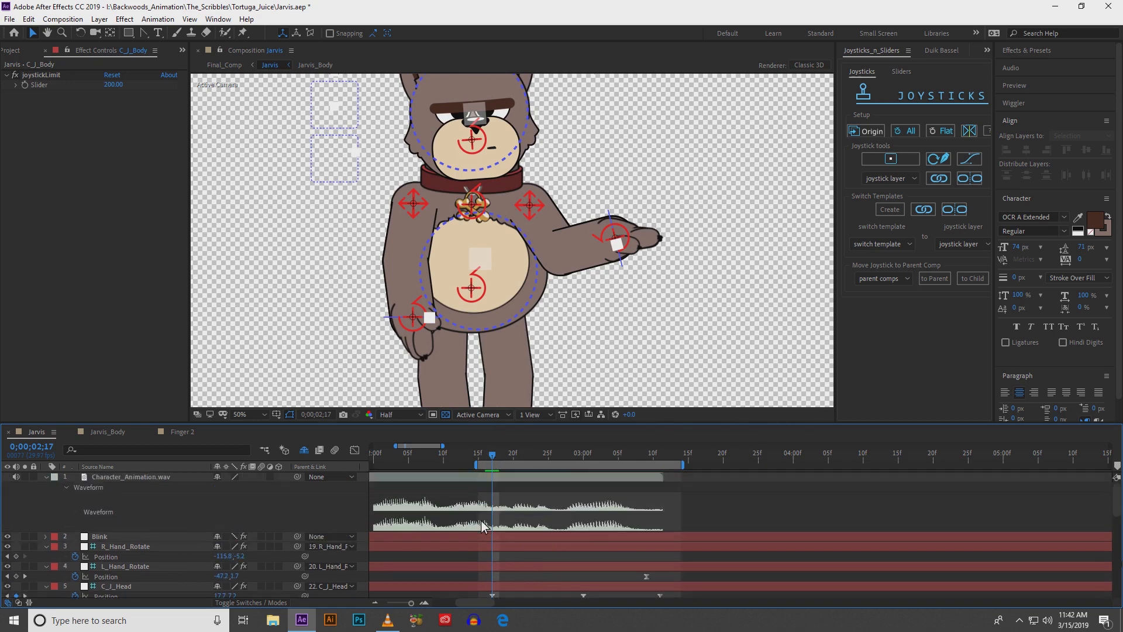
pyautogui.scroll(-2, 483, 526)
pyautogui.moveTo(387, 449); pyautogui.dragTo(358, 454)
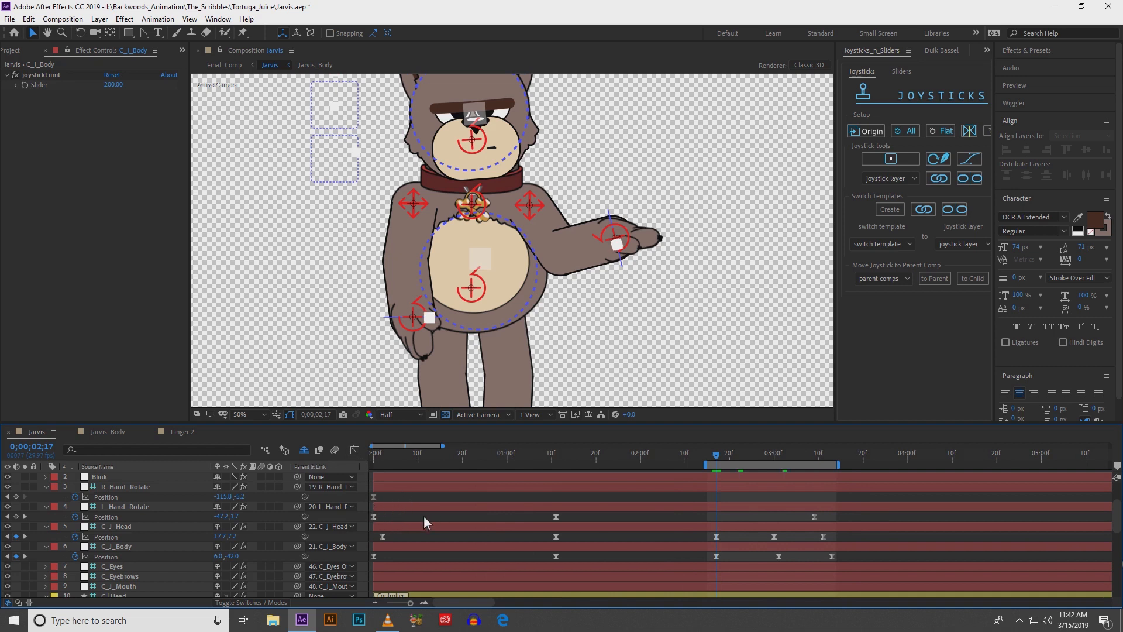
pyautogui.click(556, 517)
pyautogui.hotkey('ctrl', 'c')
pyautogui.hotkey('ctrl', 'v')
pyautogui.moveTo(717, 271); pyautogui.dragTo(657, 266)
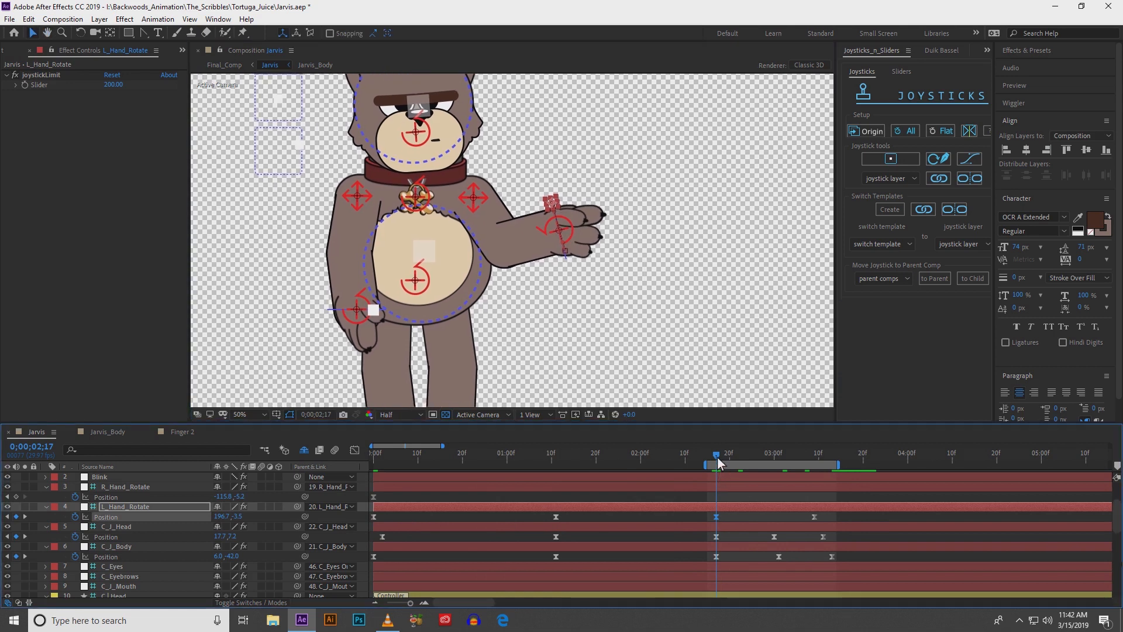
pyautogui.moveTo(721, 463)
pyautogui.mouseDown()
pyautogui.moveTo(770, 462)
pyautogui.moveTo(718, 466)
pyautogui.mouseUp()
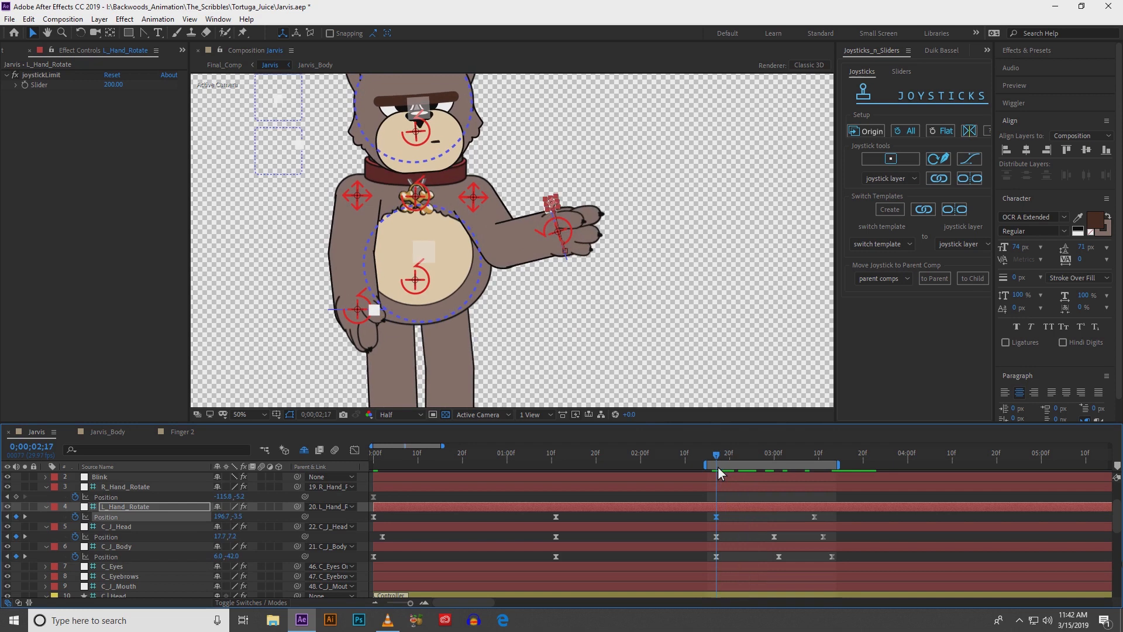
# - Adjust the handle of the C | L_Hand motion path at its starting keyframe beside the hip
pyautogui.moveTo(570, 226)
pyautogui.mouseDown()
pyautogui.moveTo(544, 202)
pyautogui.moveTo(499, 194)
pyautogui.moveTo(552, 222)
pyautogui.moveTo(566, 275)
pyautogui.moveTo(544, 327)
pyautogui.moveTo(576, 240)
pyautogui.mouseUp()
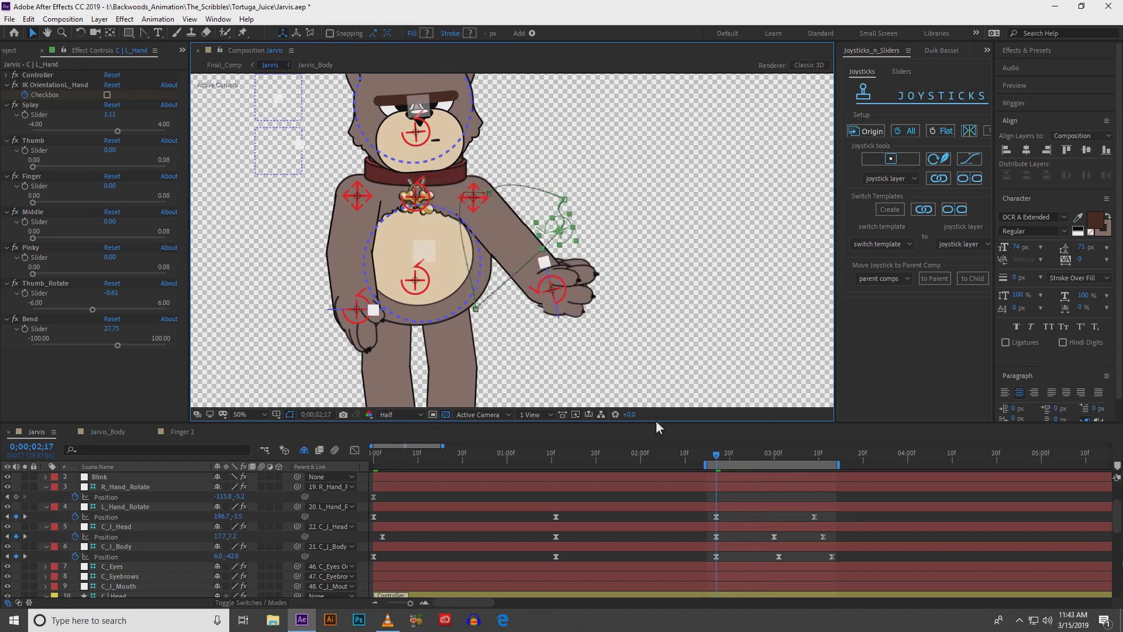
pyautogui.press('.')
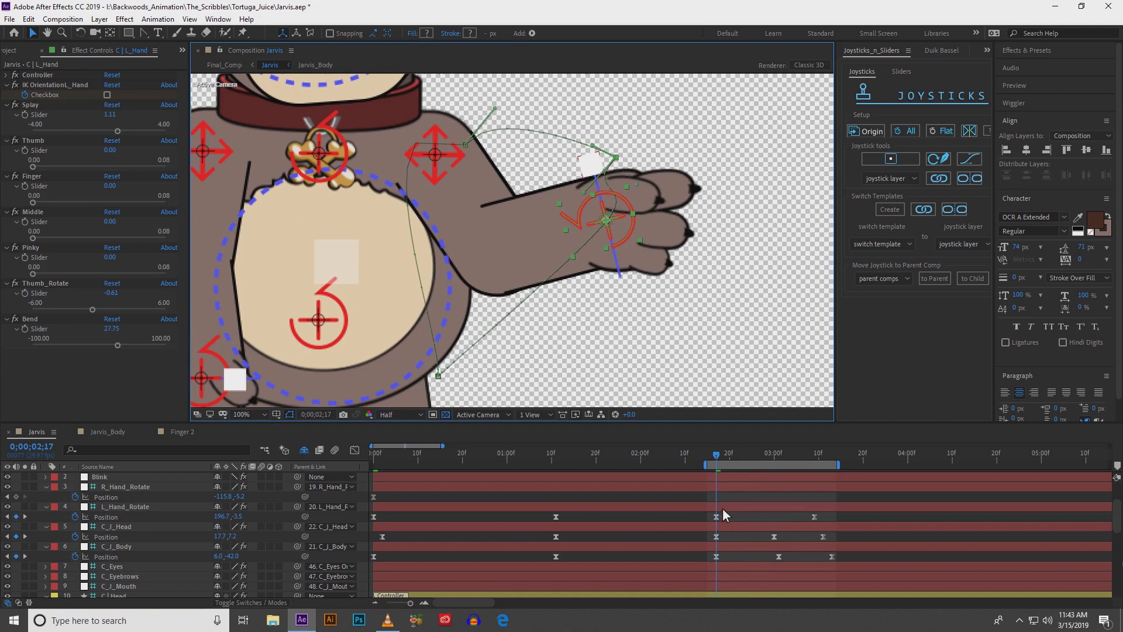
pyautogui.scroll(-5, 722, 508)
pyautogui.scroll(-1, 723, 526)
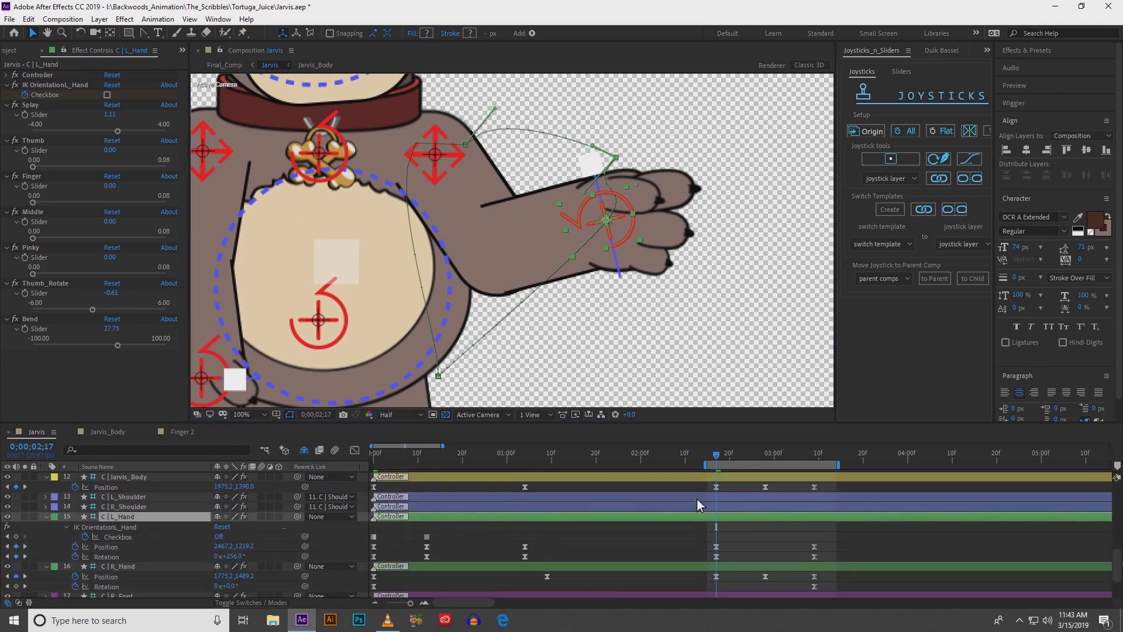
pyautogui.click(439, 376)
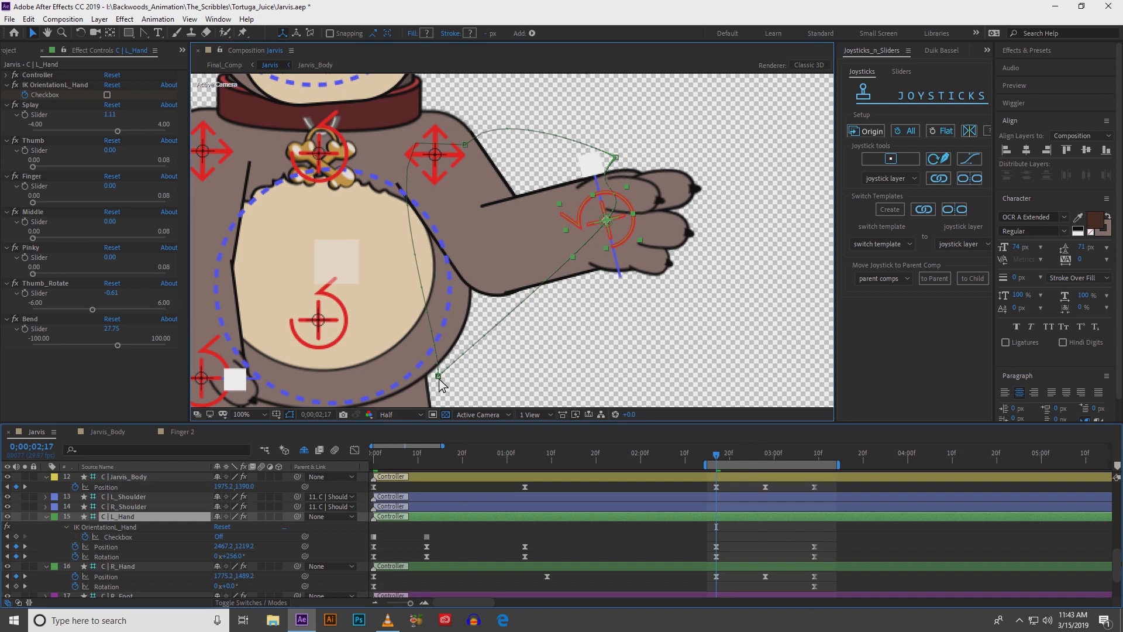
pyautogui.moveTo(451, 343); pyautogui.dragTo(426, 345)
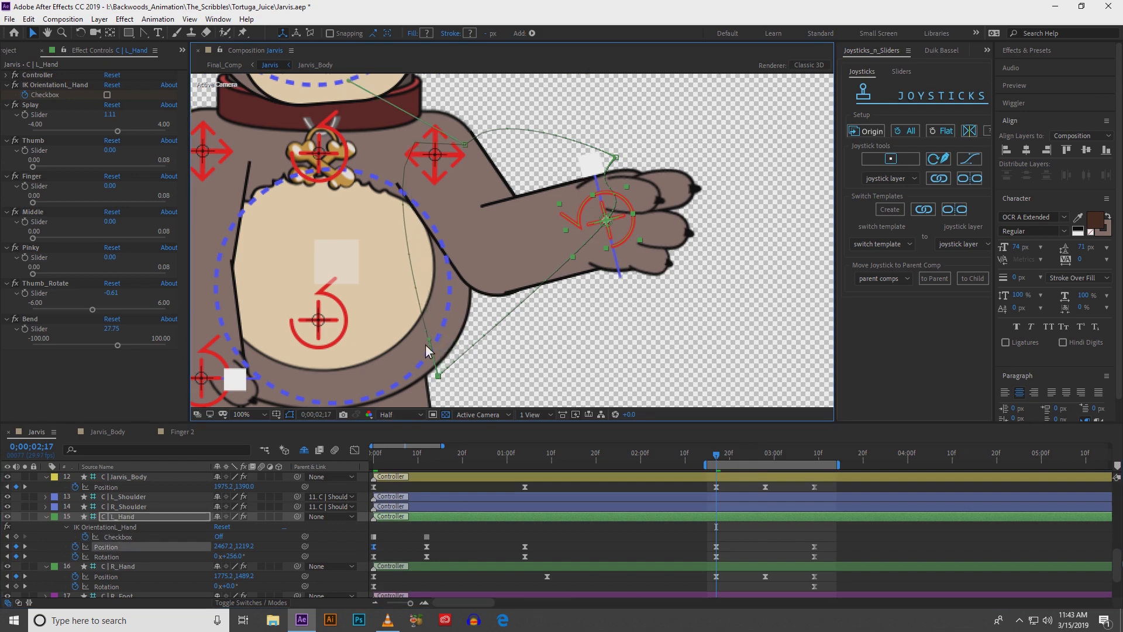
# - Curve the C | L_Hand motion path outward and downward after its 0;00;02;17 keyframe, checking and refining the arc at 0;00;02;29
pyautogui.click(716, 548)
pyautogui.moveTo(627, 186); pyautogui.dragTo(620, 198)
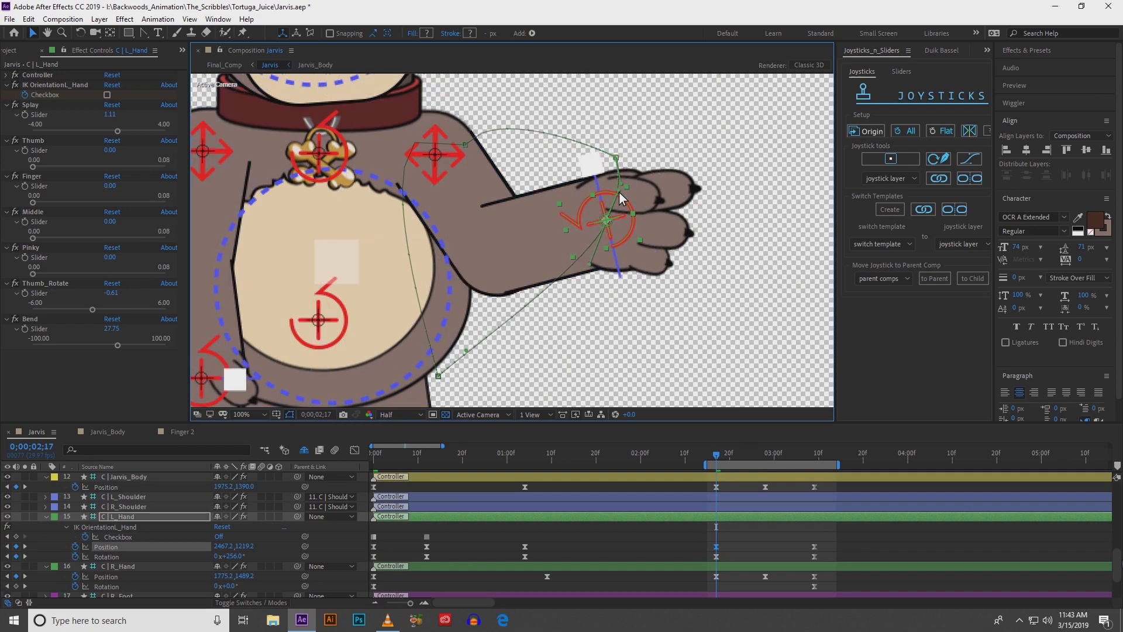
pyautogui.moveTo(593, 268); pyautogui.dragTo(632, 371)
pyautogui.scroll(-1, 632, 359)
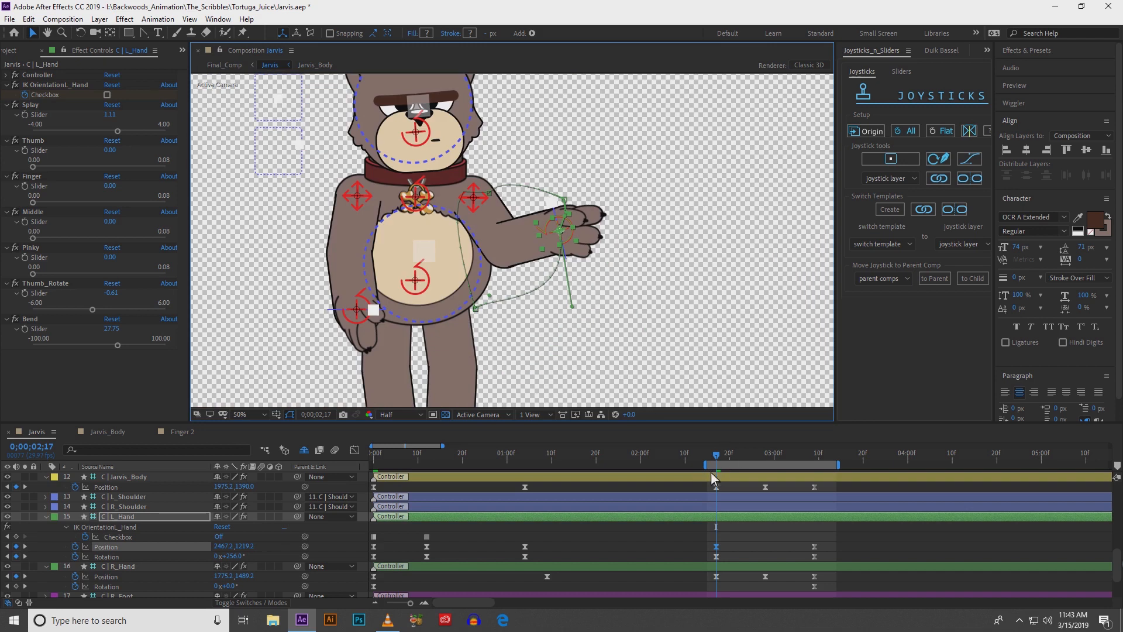
pyautogui.moveTo(718, 458); pyautogui.dragTo(774, 460)
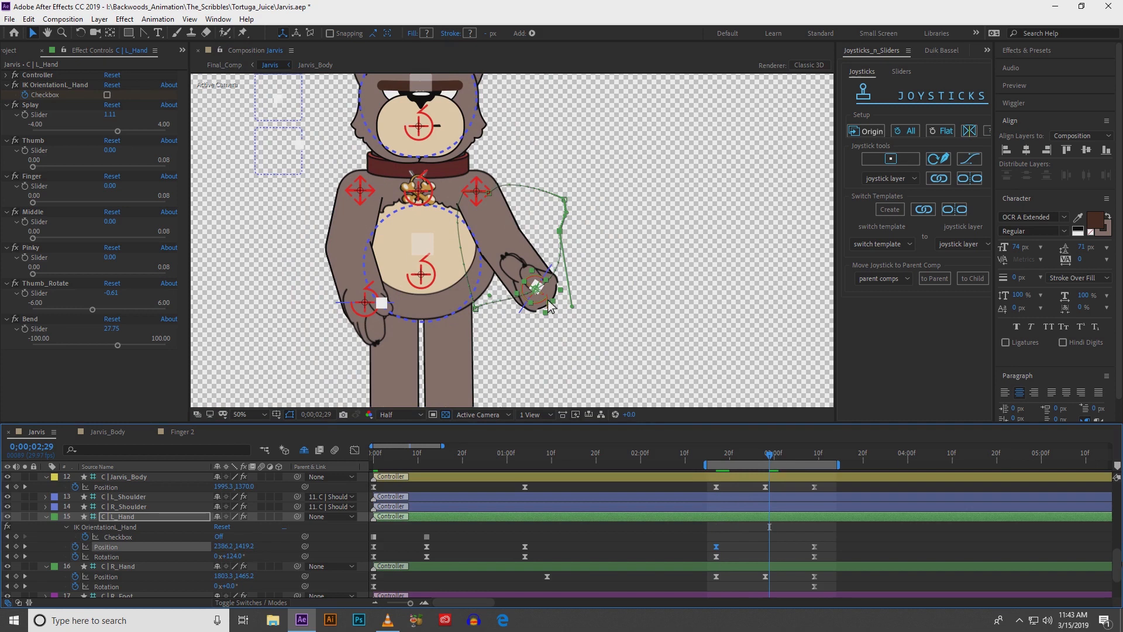
pyautogui.moveTo(534, 314); pyautogui.dragTo(537, 318)
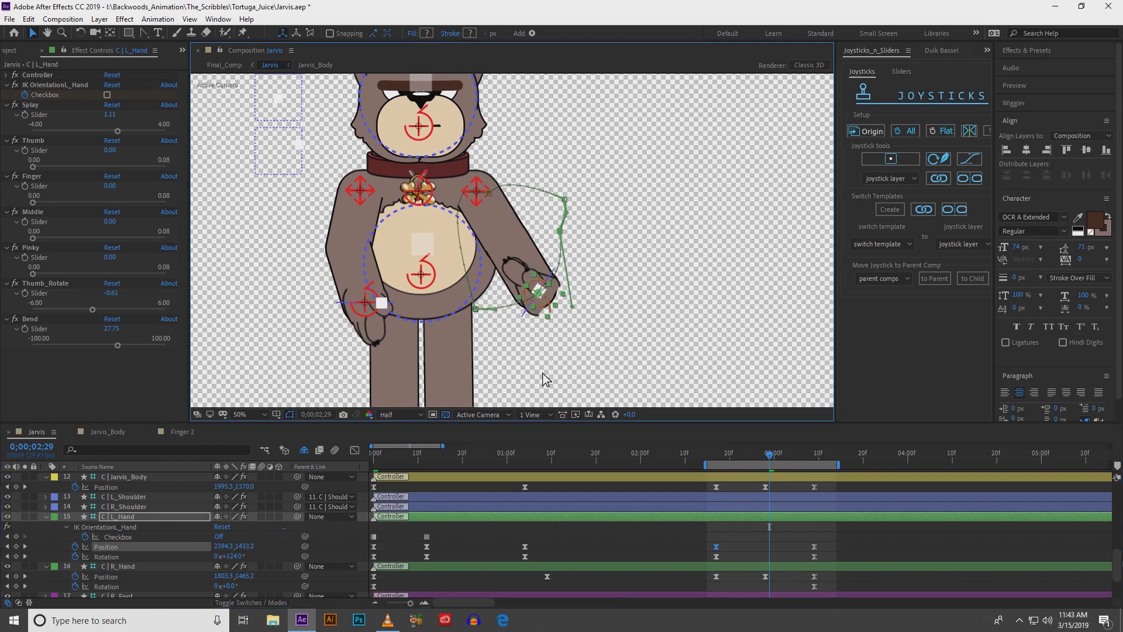
# - Enable the IK Orientation checkbox of C | L_Hand at 0;00;02;29 and check the hand's return up to 0;00;03;09
pyautogui.click(107, 94)
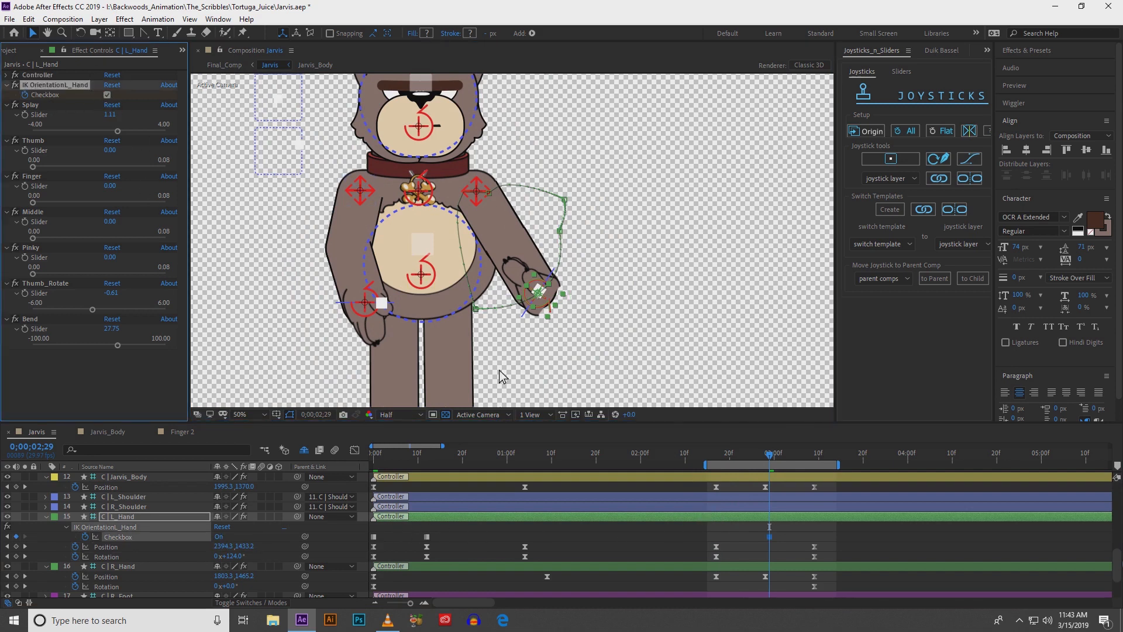
pyautogui.moveTo(778, 464); pyautogui.dragTo(725, 461)
pyautogui.click(815, 462)
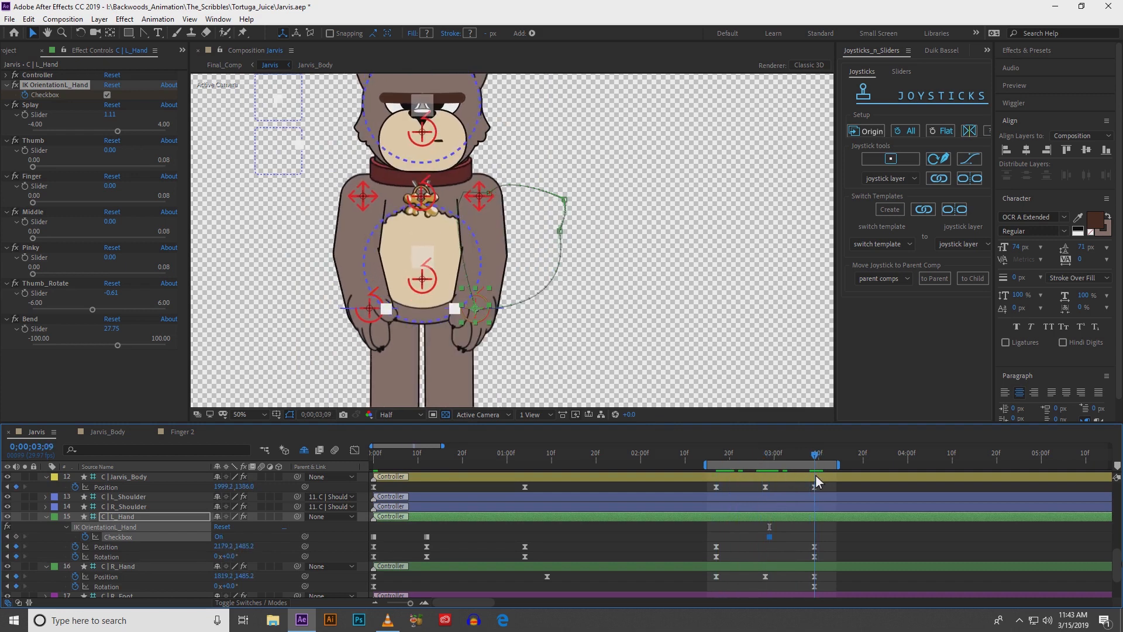
pyautogui.scroll(1, 517, 379)
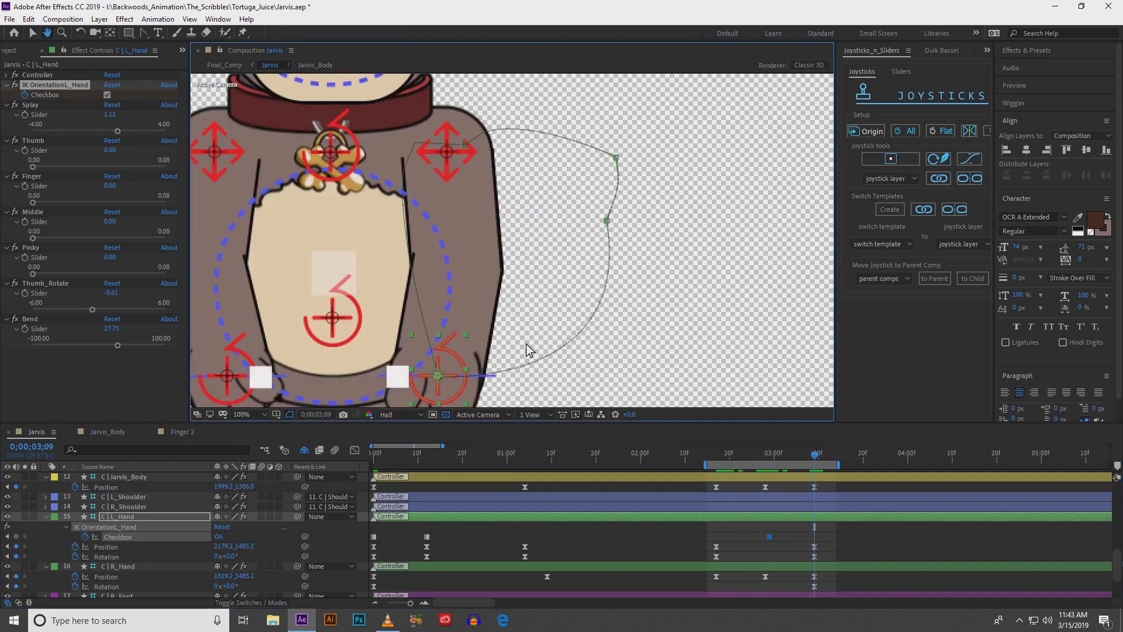
pyautogui.scroll(1, 544, 305)
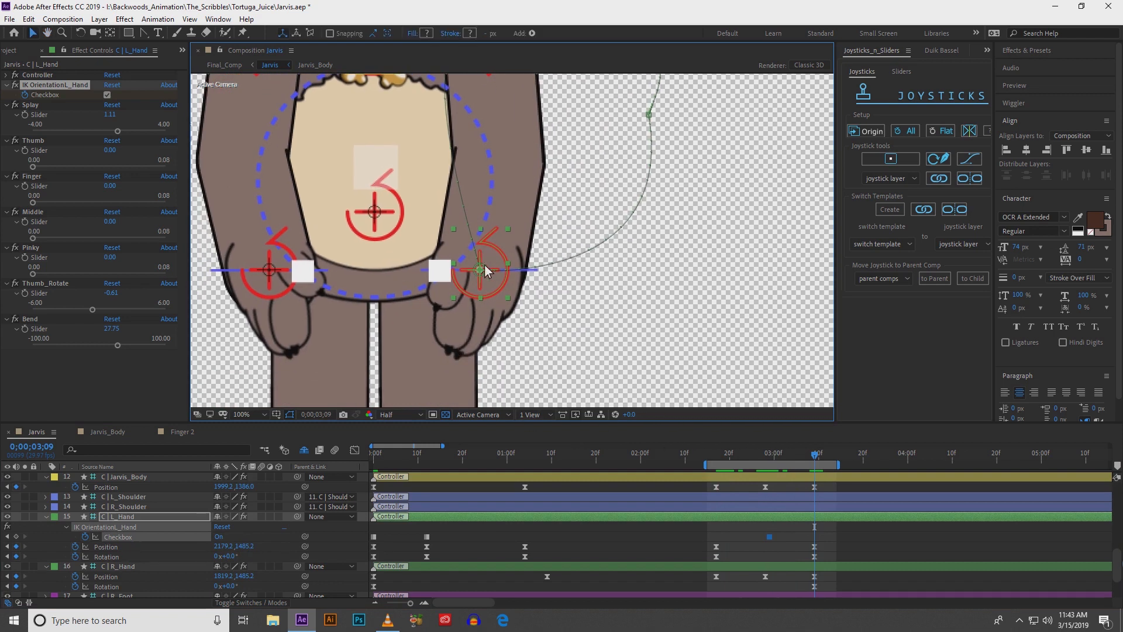
pyautogui.click(715, 453)
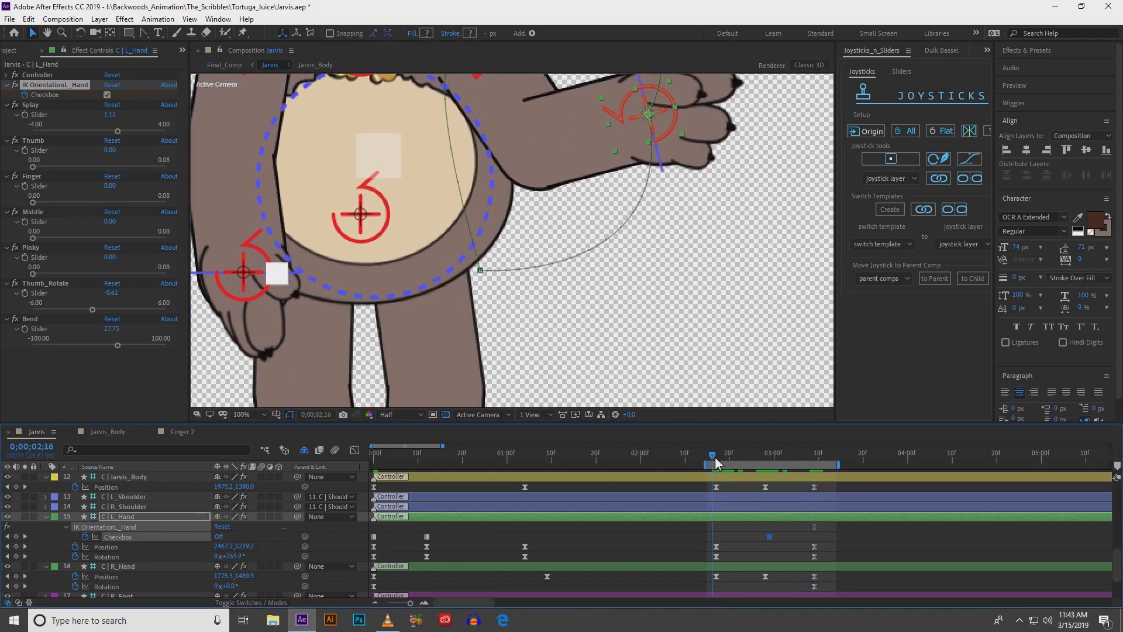
pyautogui.moveTo(718, 458); pyautogui.dragTo(813, 464)
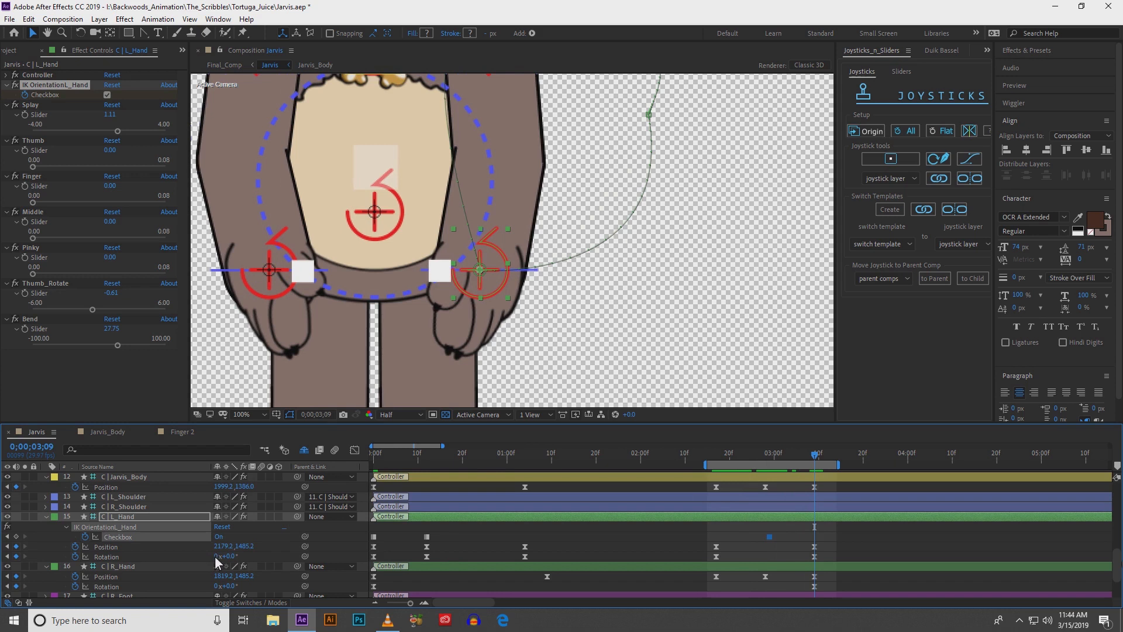
# - Set the C | L_Hand rotation at 0;00;03;09 to 1x+0.0° and scrub through the hand's return
pyautogui.moveTo(218, 557); pyautogui.dragTo(231, 558)
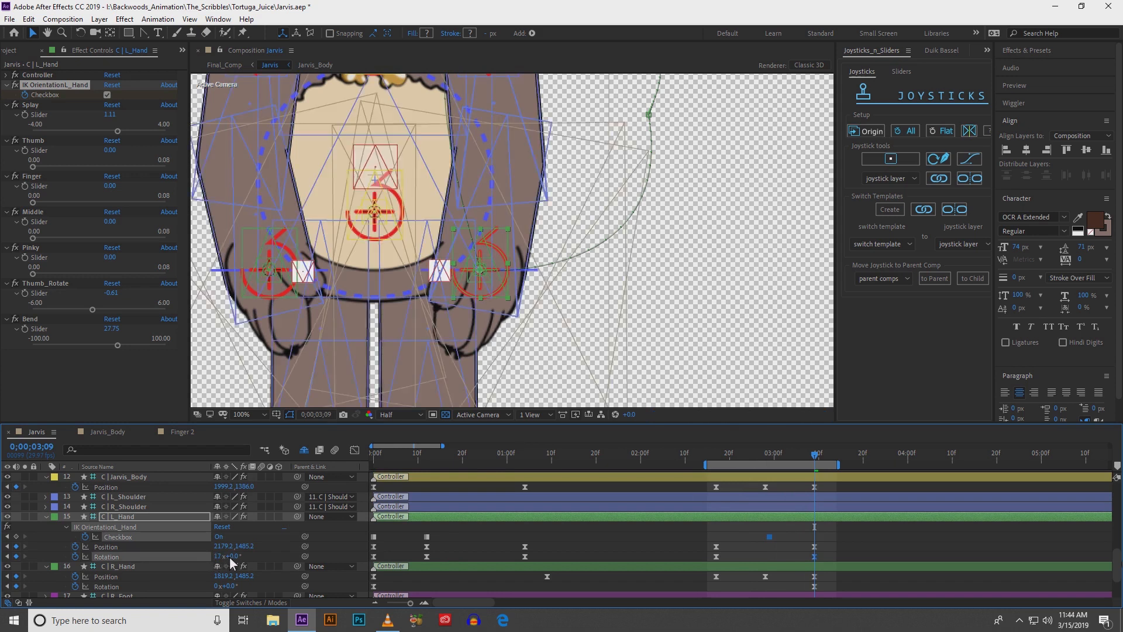
pyautogui.hotkey('ctrl', 'z')
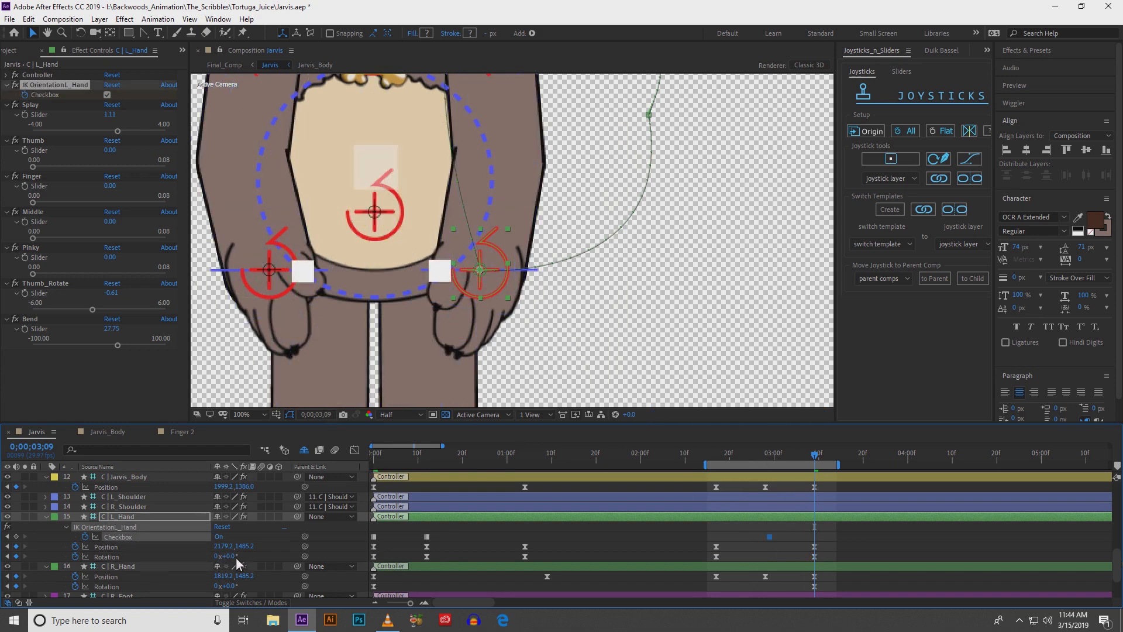
pyautogui.moveTo(235, 556); pyautogui.dragTo(212, 561)
pyautogui.click(213, 558)
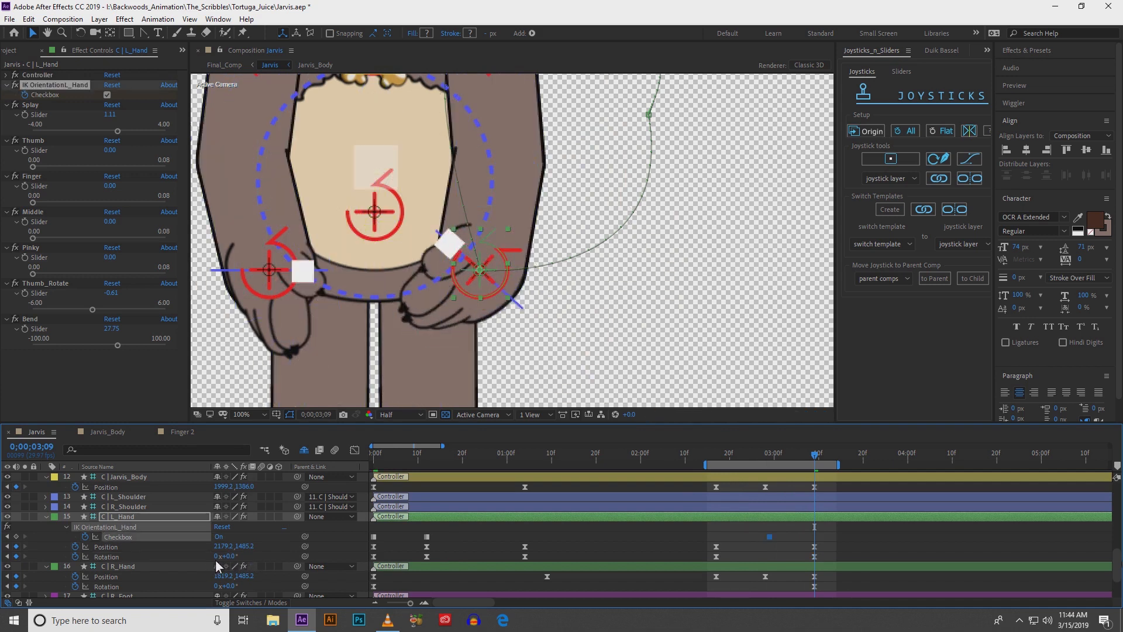
pyautogui.write('1')
pyautogui.press('Return')
pyautogui.click(720, 458)
pyautogui.moveTo(717, 459); pyautogui.dragTo(817, 478)
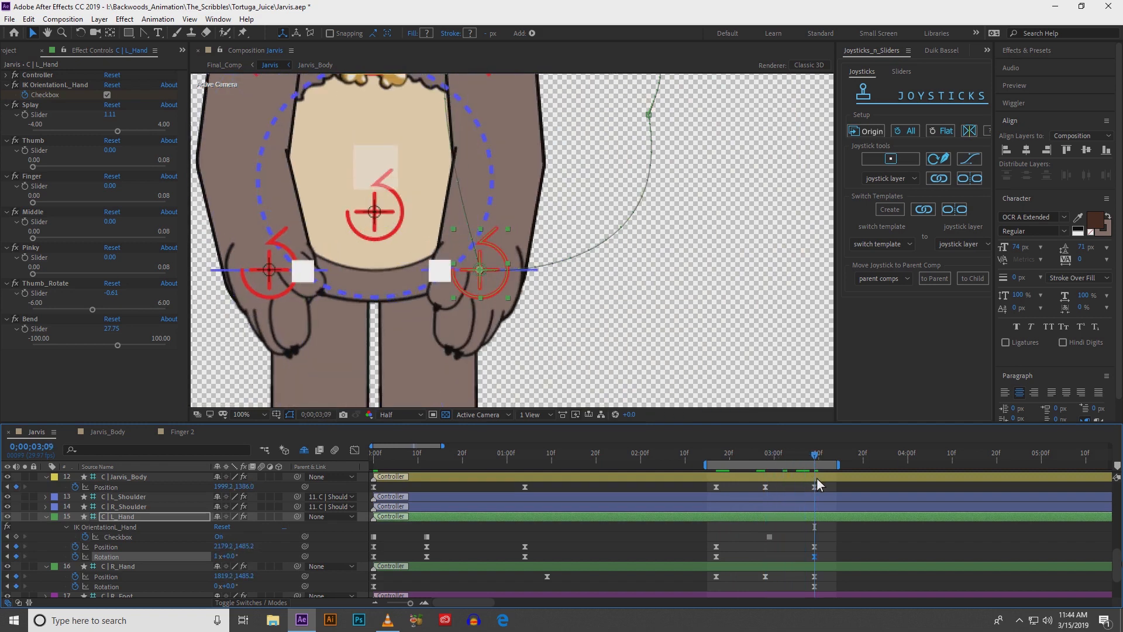
# - Ease C | L_Hand's position and rotation between 0;00;02;17 and 0;00;03;09 so their speed peaks at about 0;00;03;00
pyautogui.moveTo(706, 542); pyautogui.dragTo(831, 561)
pyautogui.hotkey('shift', 'F3')
pyautogui.moveTo(700, 552); pyautogui.dragTo(781, 570)
pyautogui.click(570, 509)
pyautogui.press(',')
pyautogui.press(',')
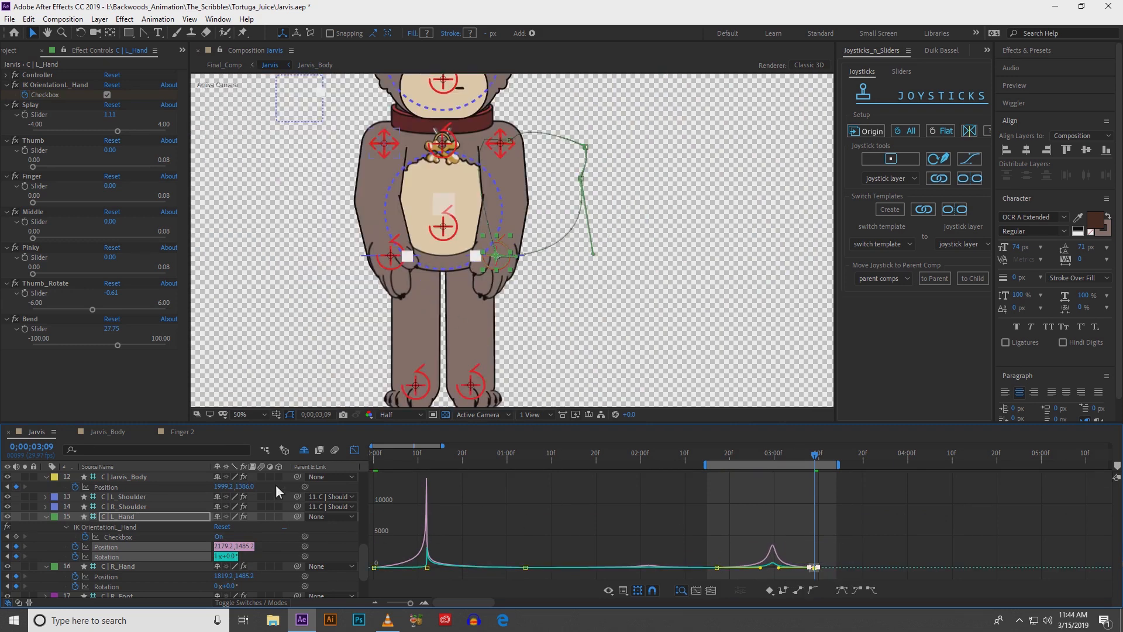
pyautogui.click(355, 449)
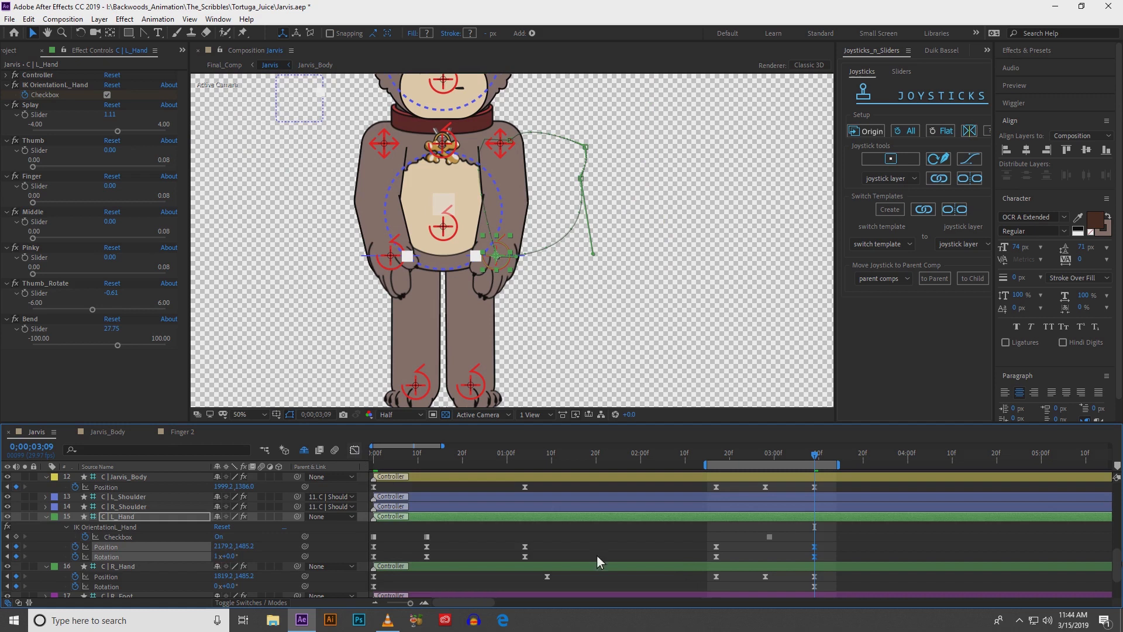
# - Preview the return movement with the whole upper body in view
pyautogui.click(713, 574)
pyautogui.scroll(-2, 626, 214)
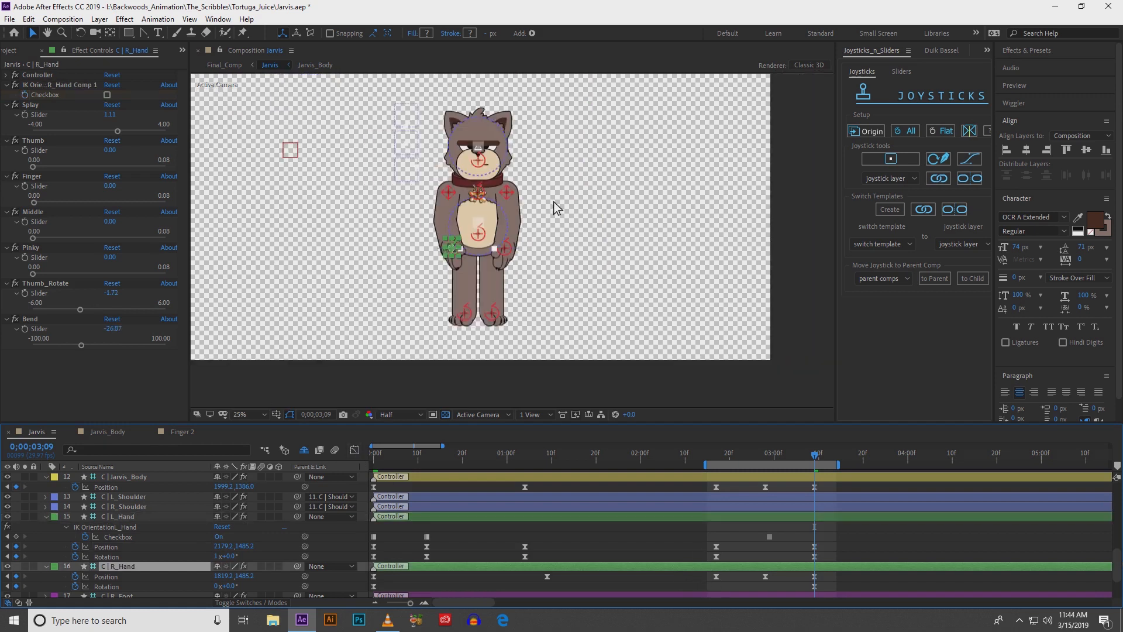
pyautogui.scroll(2, 542, 165)
pyautogui.moveTo(542, 164); pyautogui.dragTo(571, 261)
pyautogui.press('space')
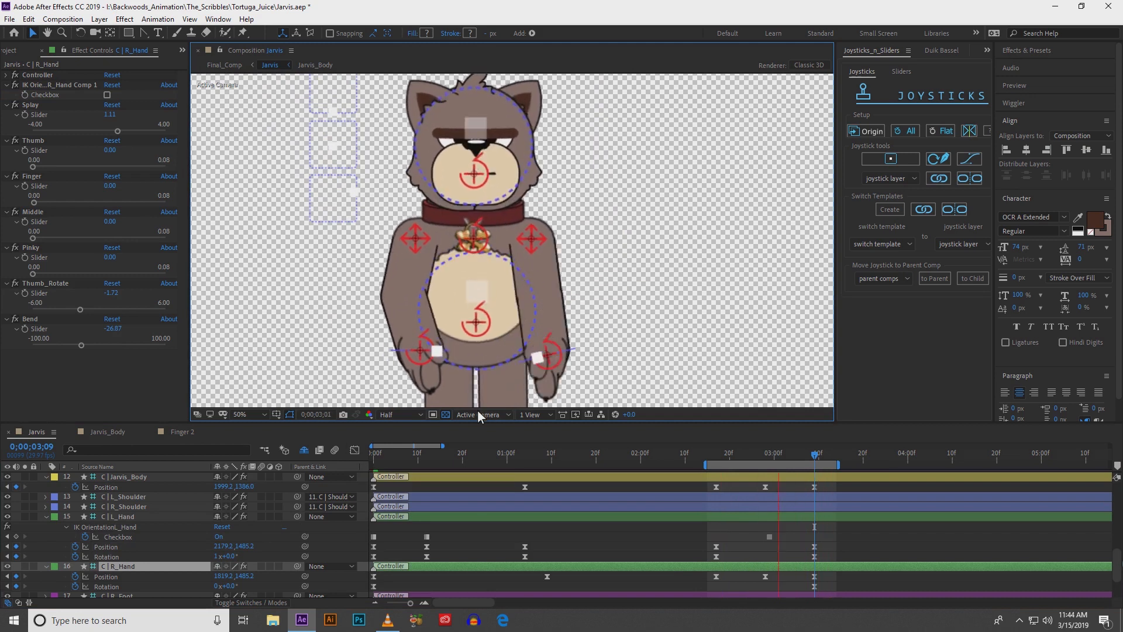
pyautogui.press('space')
# - Delay C | L_Hand's return keyframes to end at 0;00;03;13, shift their speed peak to about 0;00;03;06, and preview
pyautogui.moveTo(692, 539); pyautogui.dragTo(833, 557)
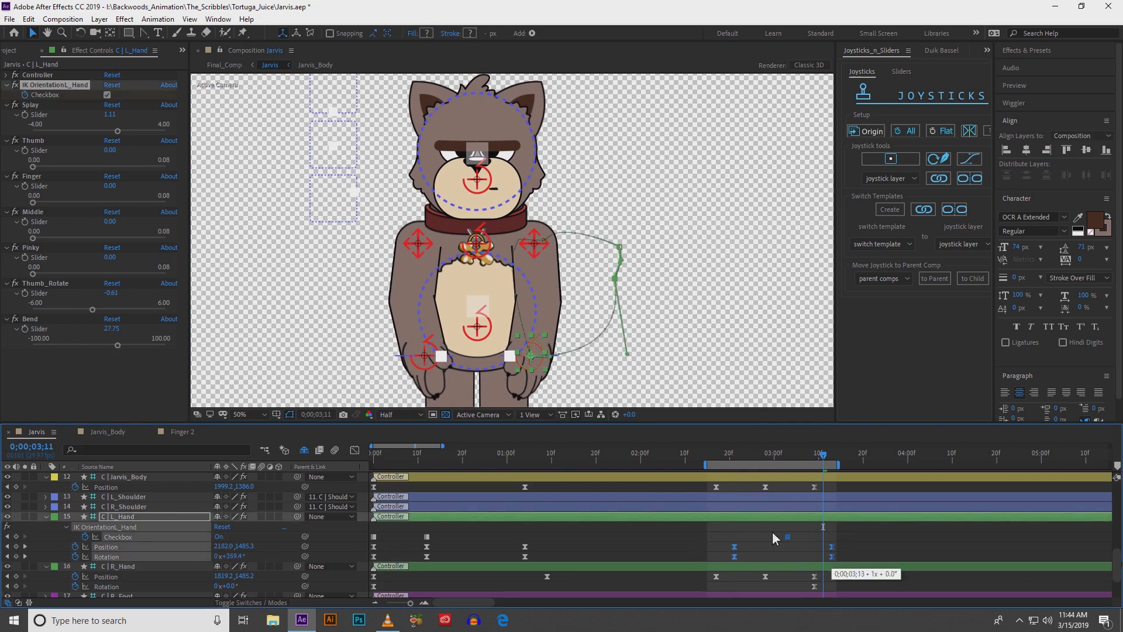
pyautogui.moveTo(724, 458); pyautogui.dragTo(801, 472)
pyautogui.moveTo(726, 536); pyautogui.dragTo(744, 559)
pyautogui.click(354, 450)
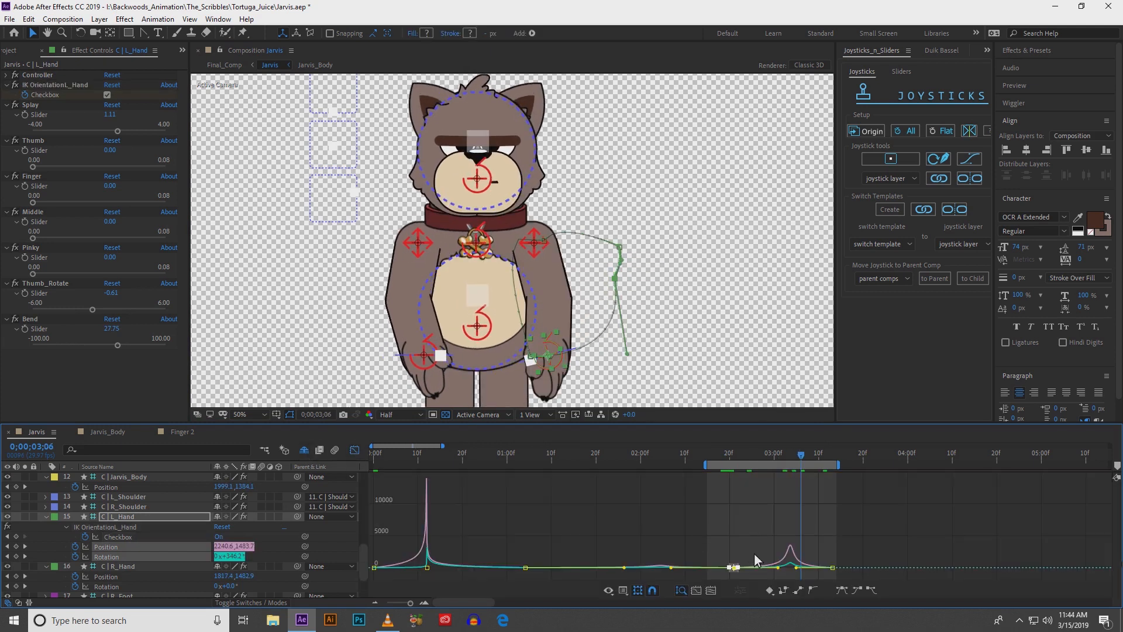
pyautogui.click(709, 551)
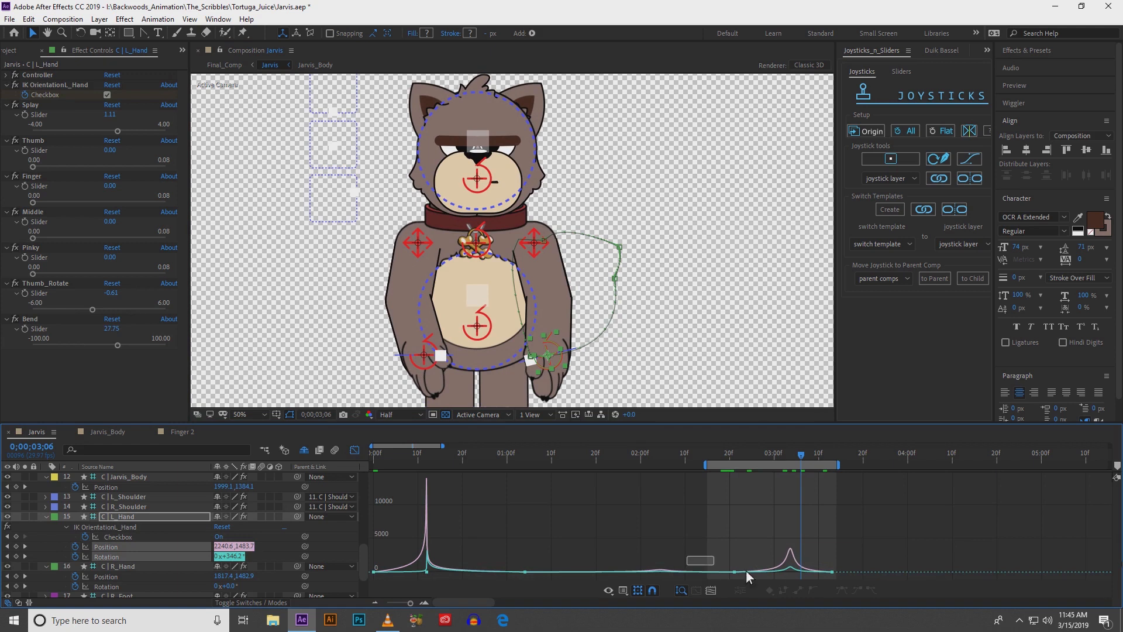
pyautogui.click(733, 571)
pyautogui.moveTo(779, 569); pyautogui.dragTo(804, 569)
pyautogui.press('space')
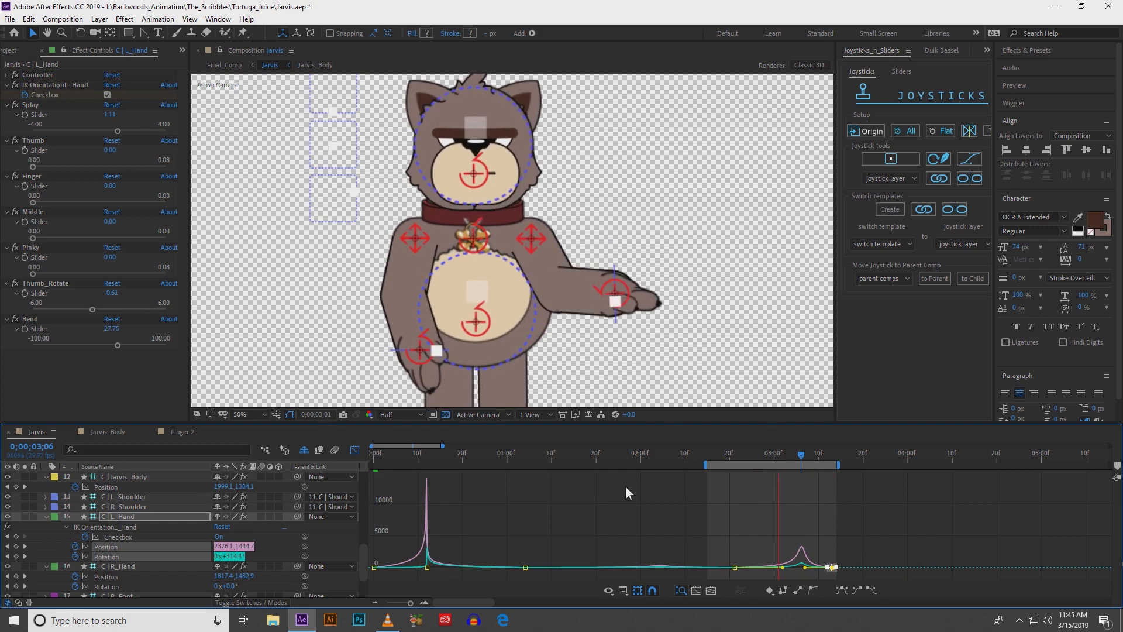
pyautogui.press('space')
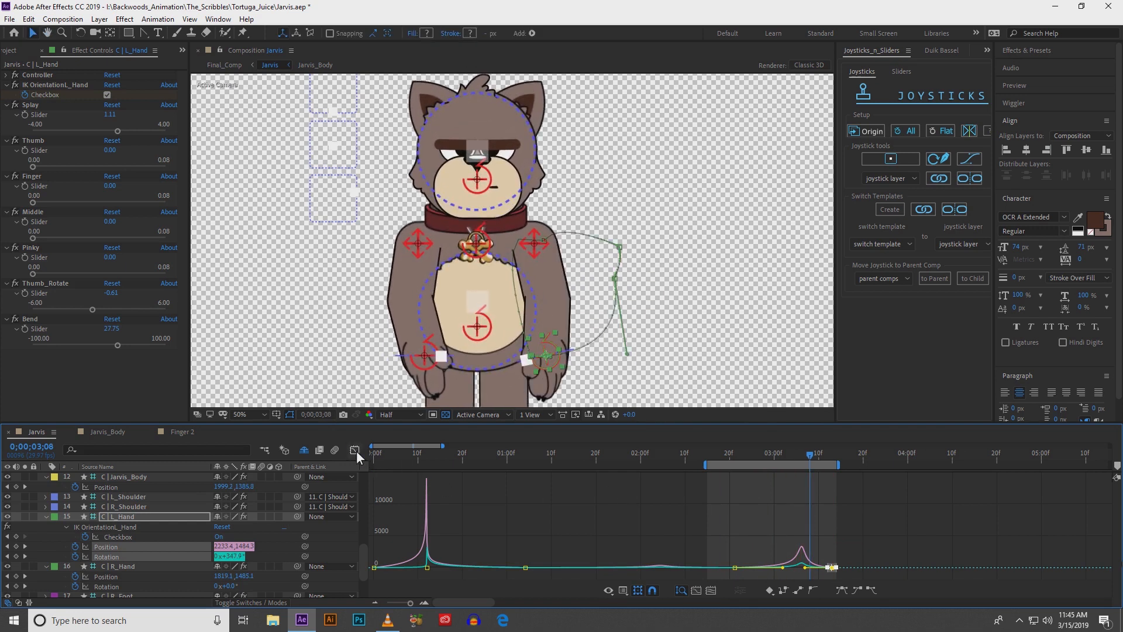
# - Move the C | L_Hand IK Orientation checkbox keyframe to about 0;00;03;07
pyautogui.click(354, 450)
pyautogui.moveTo(801, 455); pyautogui.dragTo(802, 455)
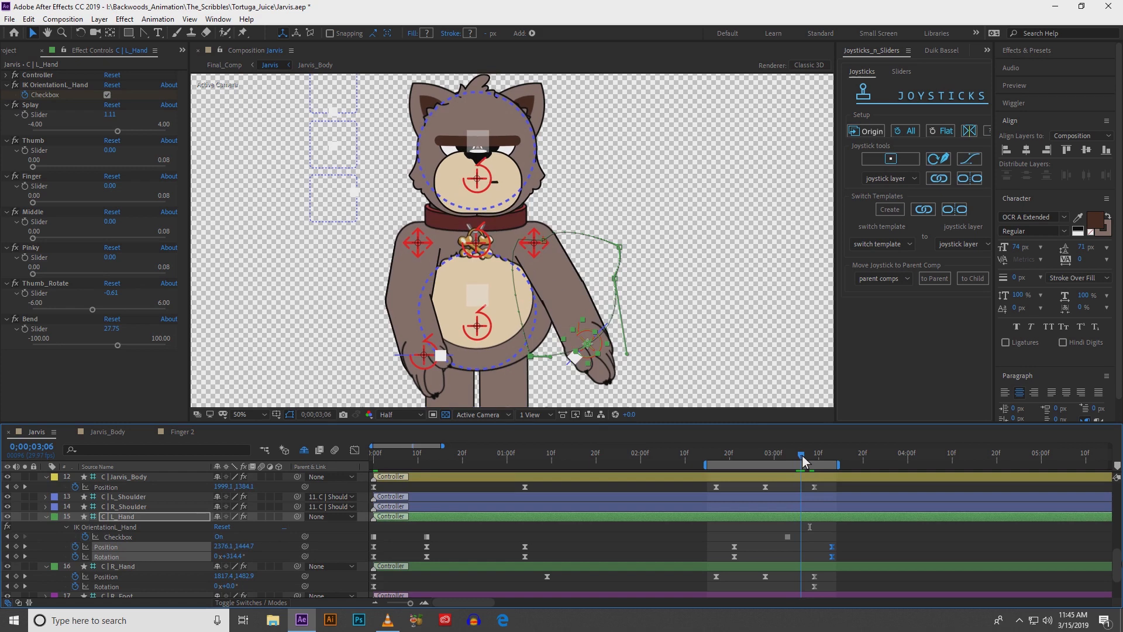
pyautogui.moveTo(788, 537); pyautogui.dragTo(805, 497)
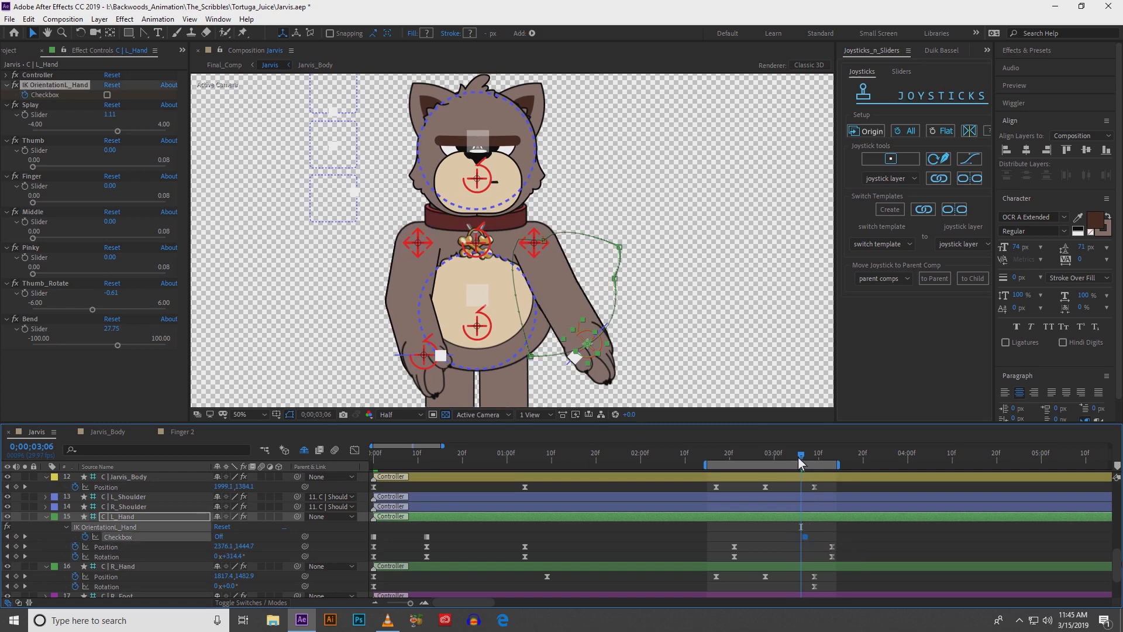
pyautogui.moveTo(804, 455); pyautogui.dragTo(802, 457)
# - Try to retime the two return position keyframes of L_Hand_Rotate, and undo the change
pyautogui.scroll(5, 751, 553)
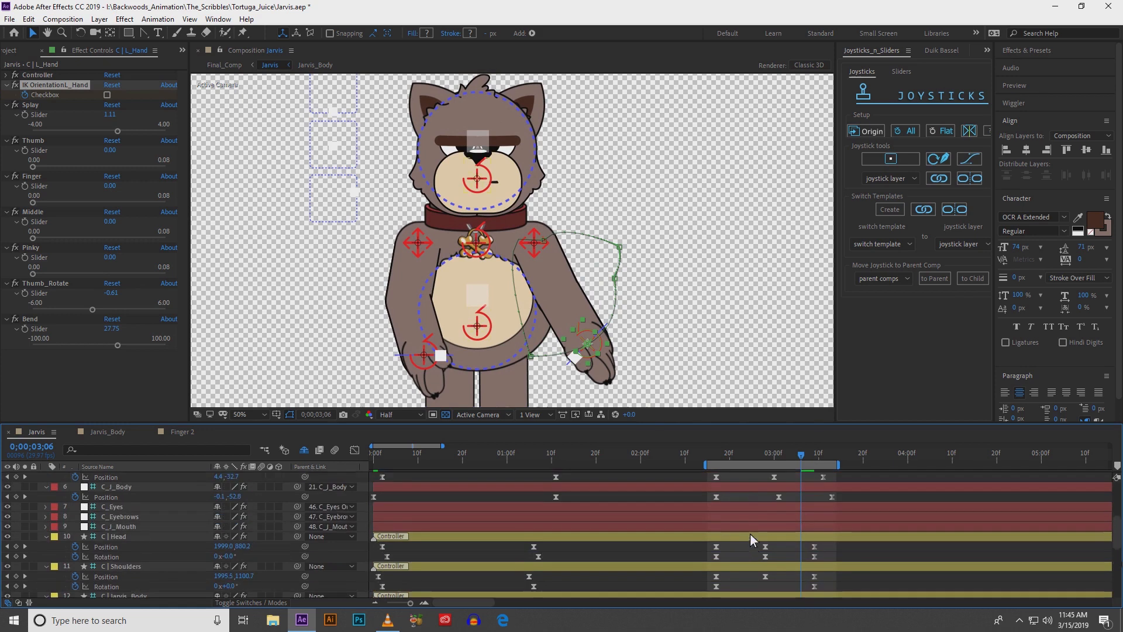
pyautogui.click(757, 479)
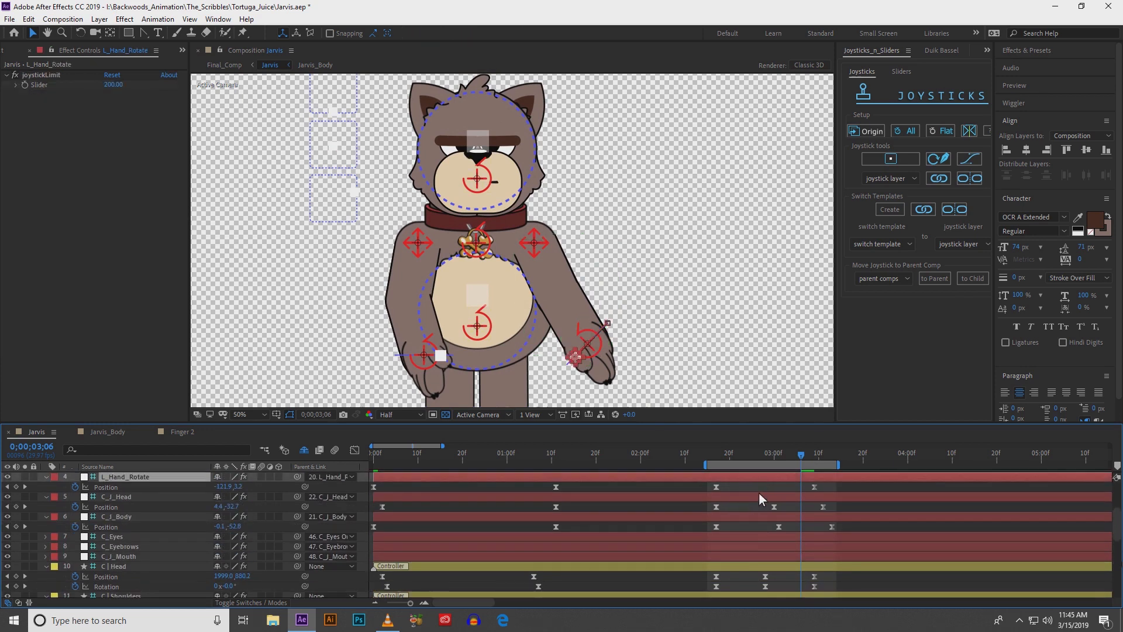
pyautogui.click(717, 486)
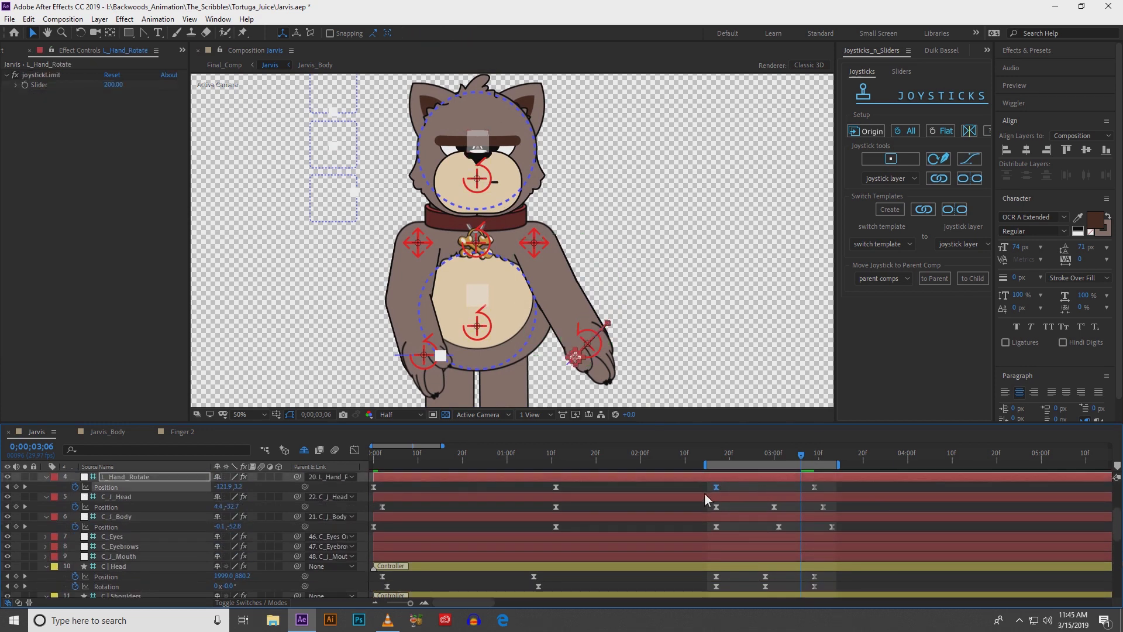
pyautogui.keyDown('shift'); pyautogui.click(815, 486); pyautogui.keyUp('shift')
pyautogui.moveTo(816, 486); pyautogui.dragTo(827, 487)
pyautogui.click(354, 450)
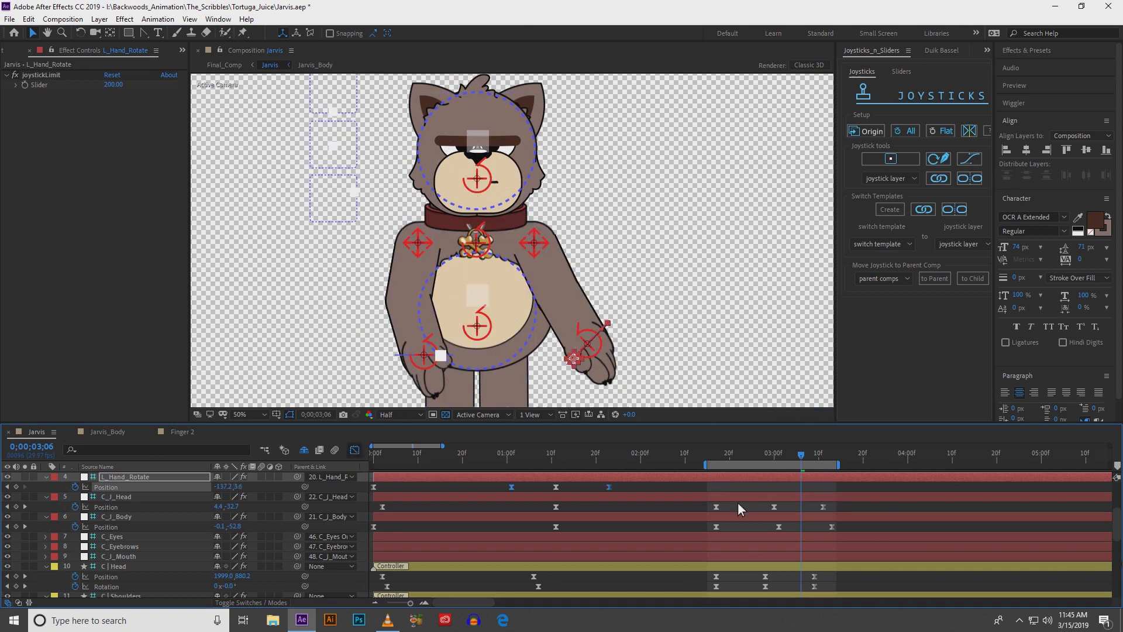
pyautogui.click(567, 562)
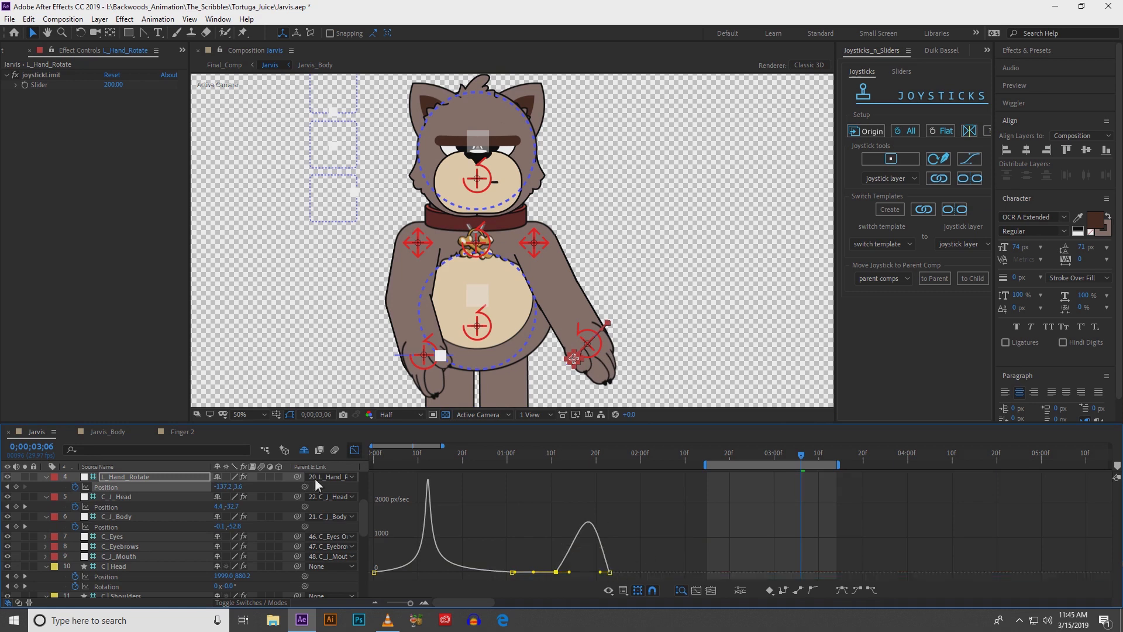
pyautogui.click(355, 451)
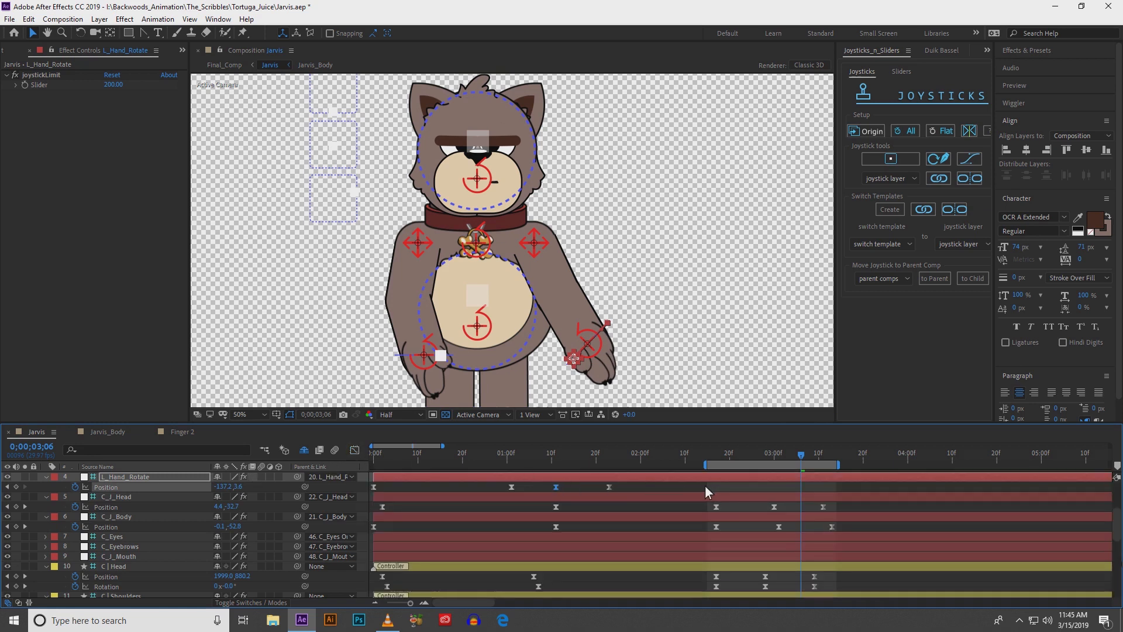
pyautogui.hotkey('ctrl', 'z')
# - Reshape L_Hand_Rotate's speed curve between 0;00;02;17 and 0;00;03;09 into a sharp peak past the middle, and preview it
pyautogui.moveTo(725, 568); pyautogui.dragTo(787, 572)
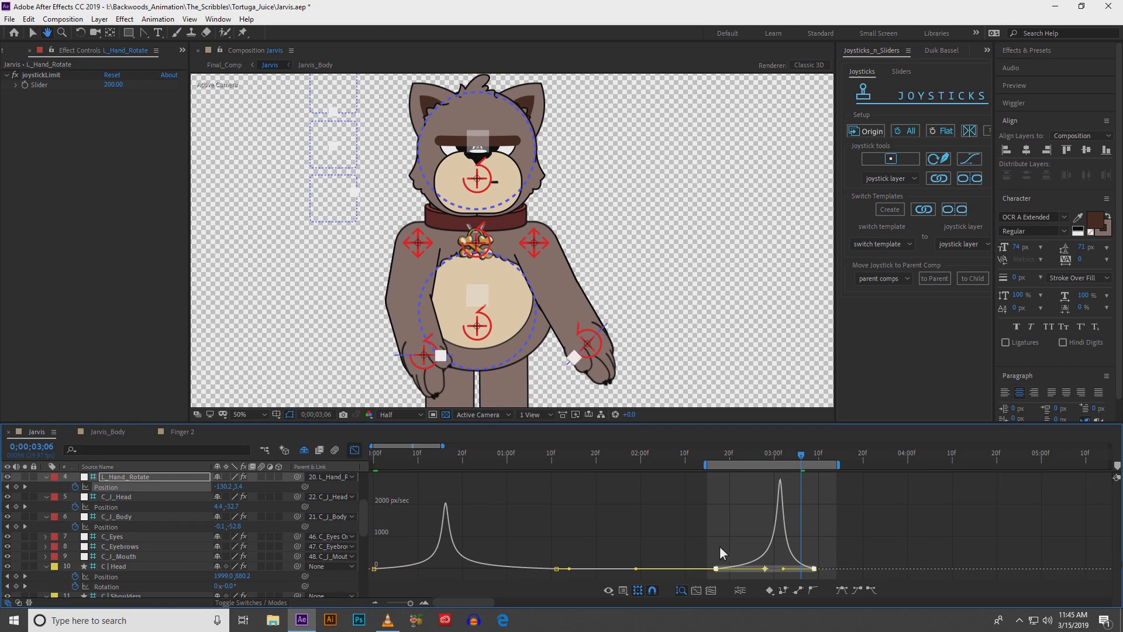
pyautogui.press('space')
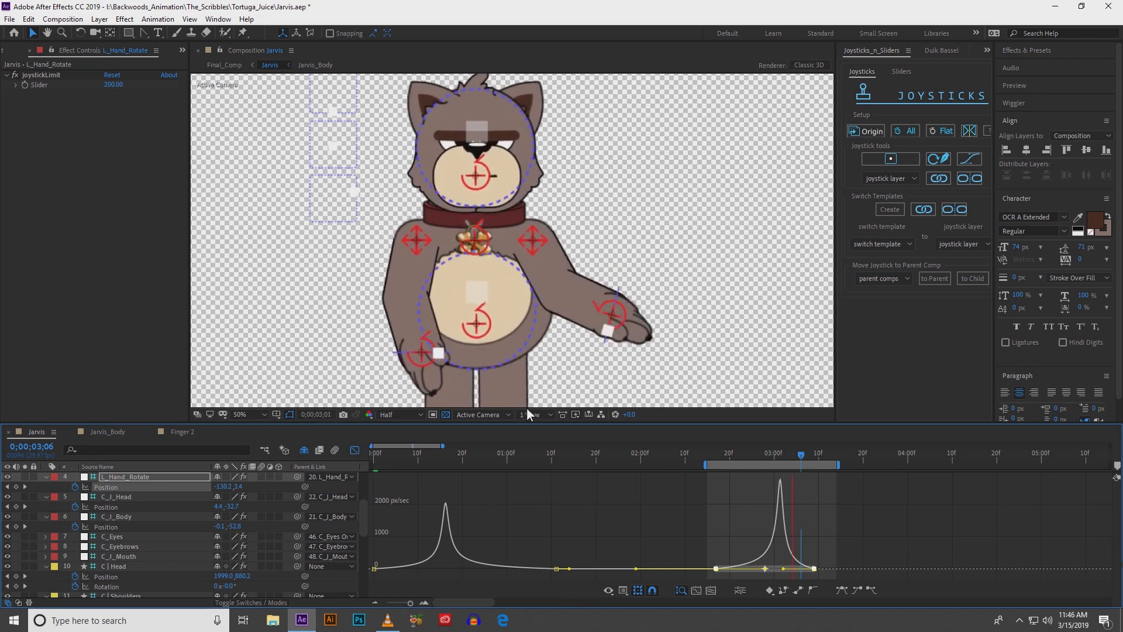
pyautogui.press('space')
pyautogui.click(355, 449)
pyautogui.click(355, 449)
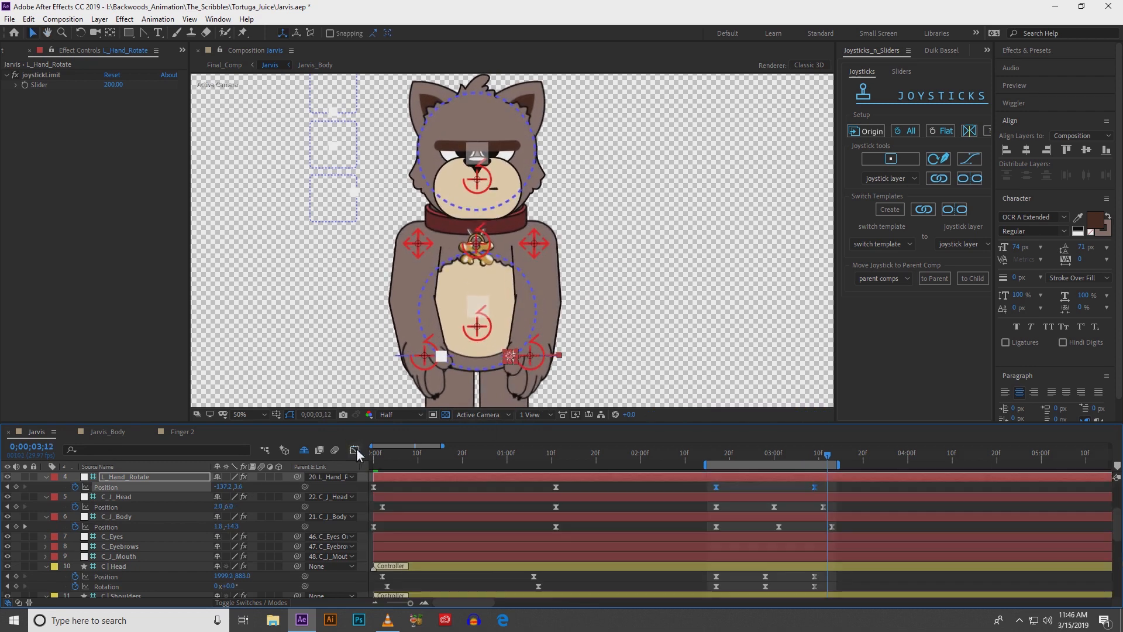
# - Extend the work area from the composition start to about 0;00;03;20 and preview the whole animation
pyautogui.press('n')
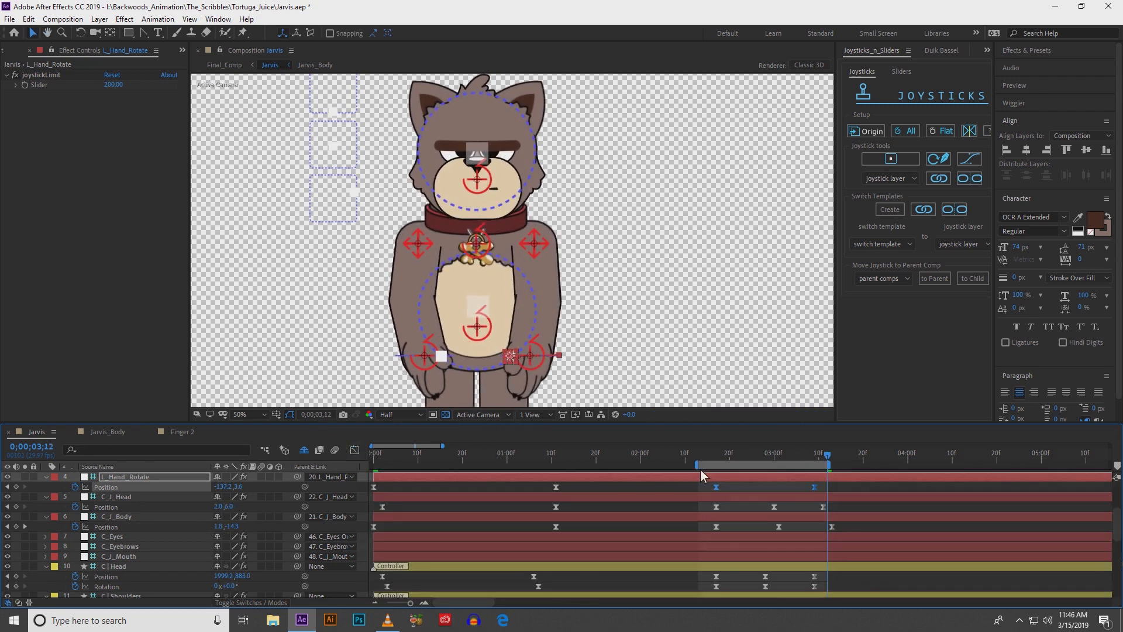
pyautogui.moveTo(697, 469); pyautogui.dragTo(372, 468)
pyautogui.moveTo(829, 466); pyautogui.dragTo(861, 465)
pyautogui.scroll(-1, 609, 309)
pyautogui.scroll(1, 586, 311)
pyautogui.moveTo(570, 271); pyautogui.dragTo(584, 272)
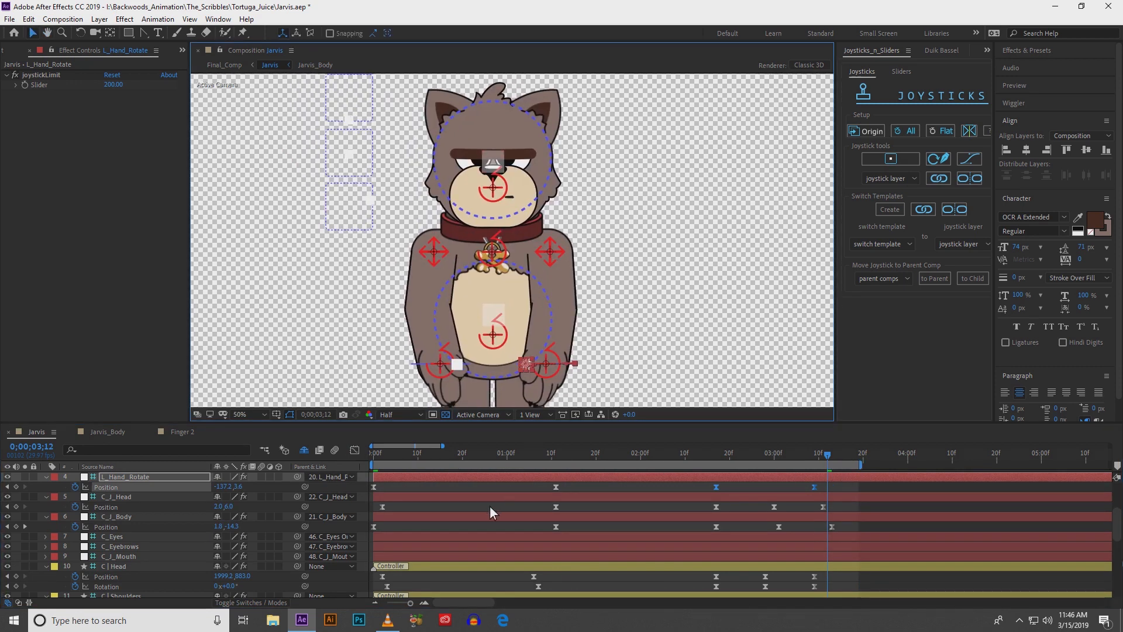
pyautogui.click(489, 505)
pyautogui.press('space')
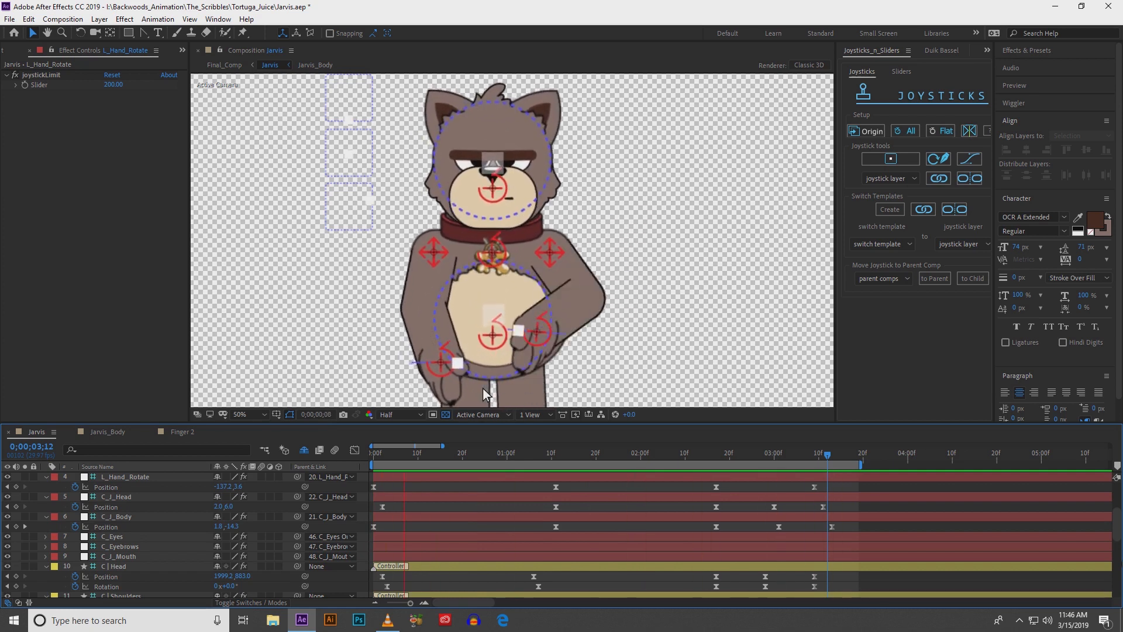
pyautogui.click(590, 517)
# - Examine the speed graph of C | L_Hand's Position through the hand raise and its return
pyautogui.click(635, 257)
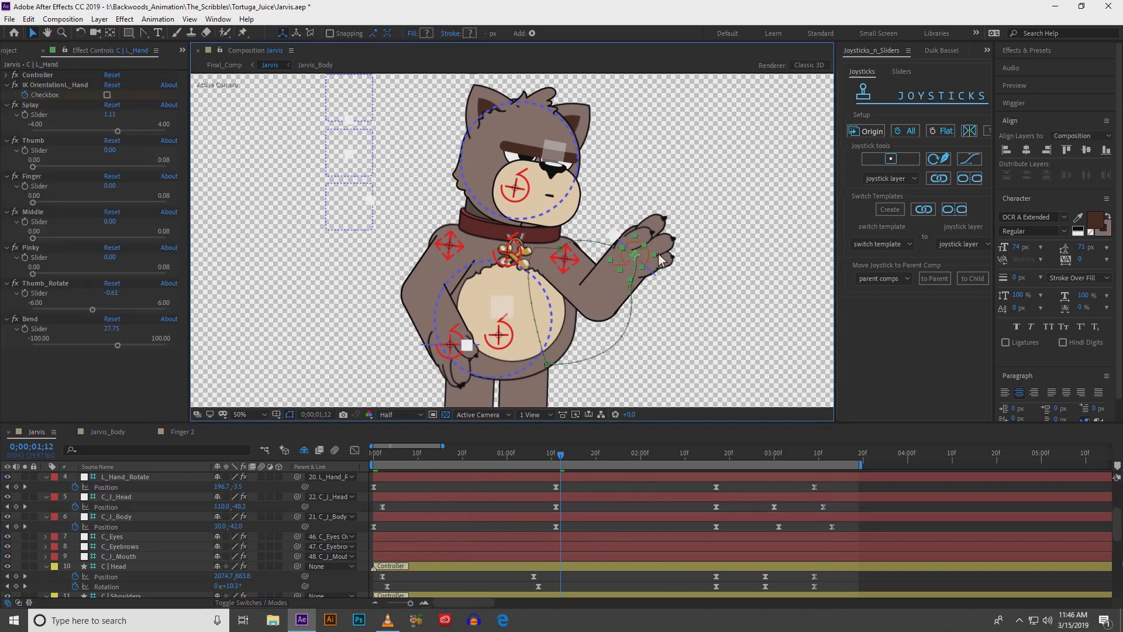
pyautogui.press('.')
pyautogui.moveTo(628, 256); pyautogui.dragTo(500, 259)
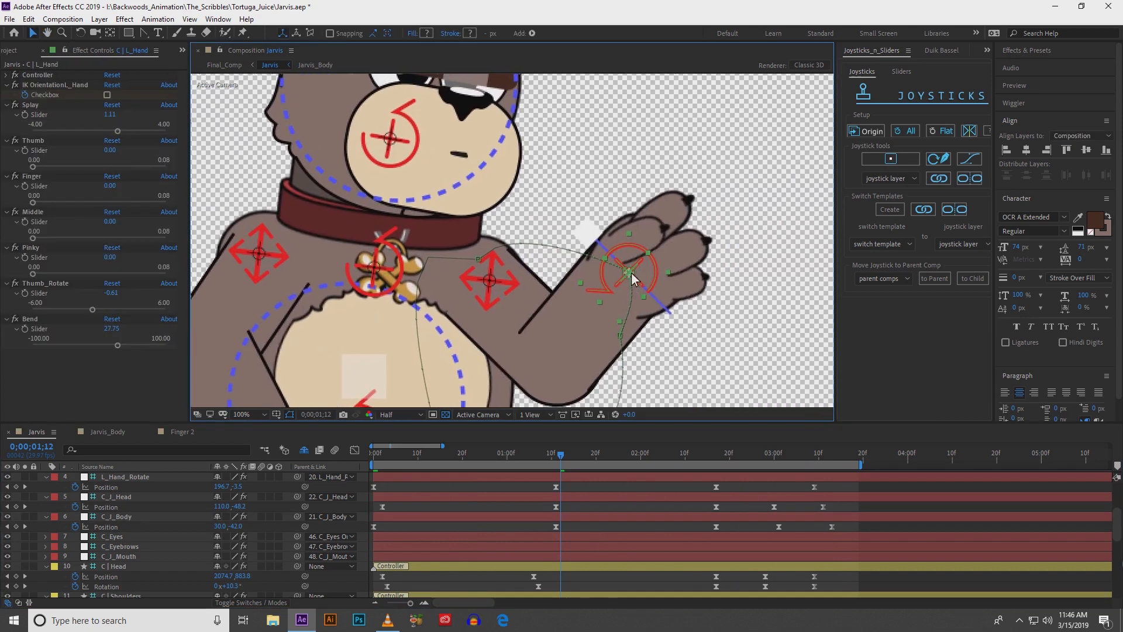
pyautogui.scroll(-2, 469, 556)
pyautogui.scroll(-3, 469, 557)
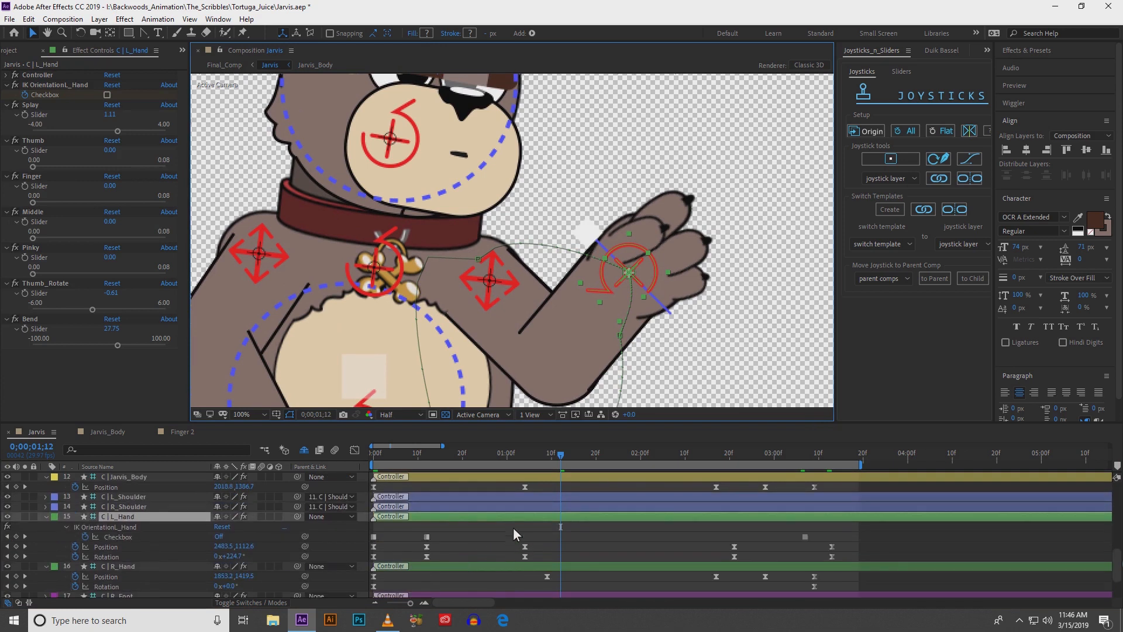
pyautogui.click(353, 450)
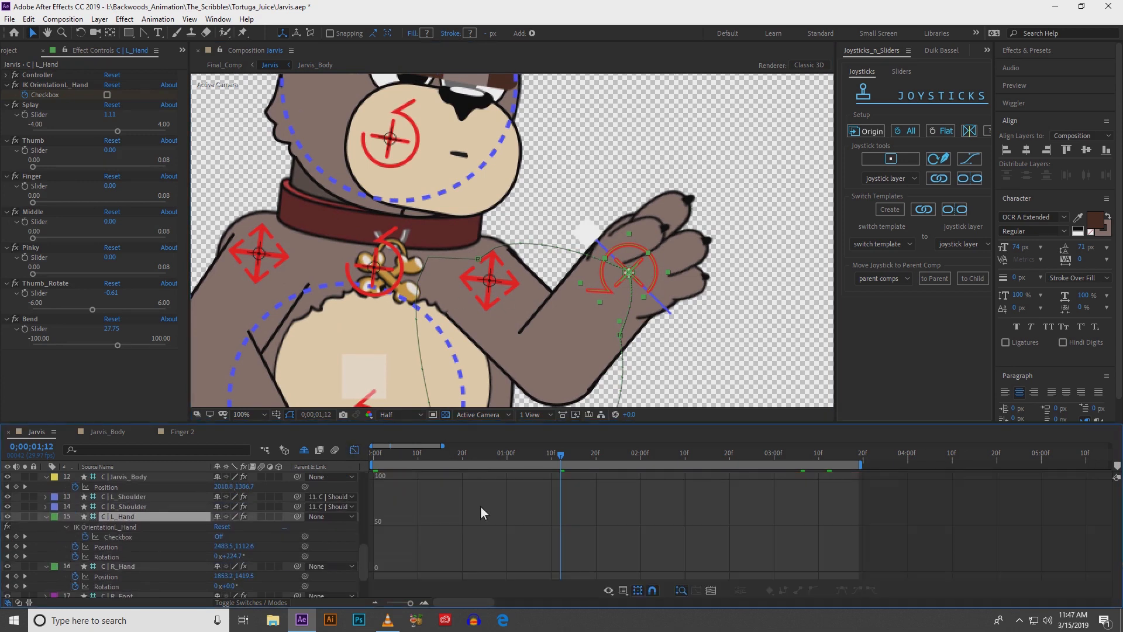
pyautogui.click(110, 556)
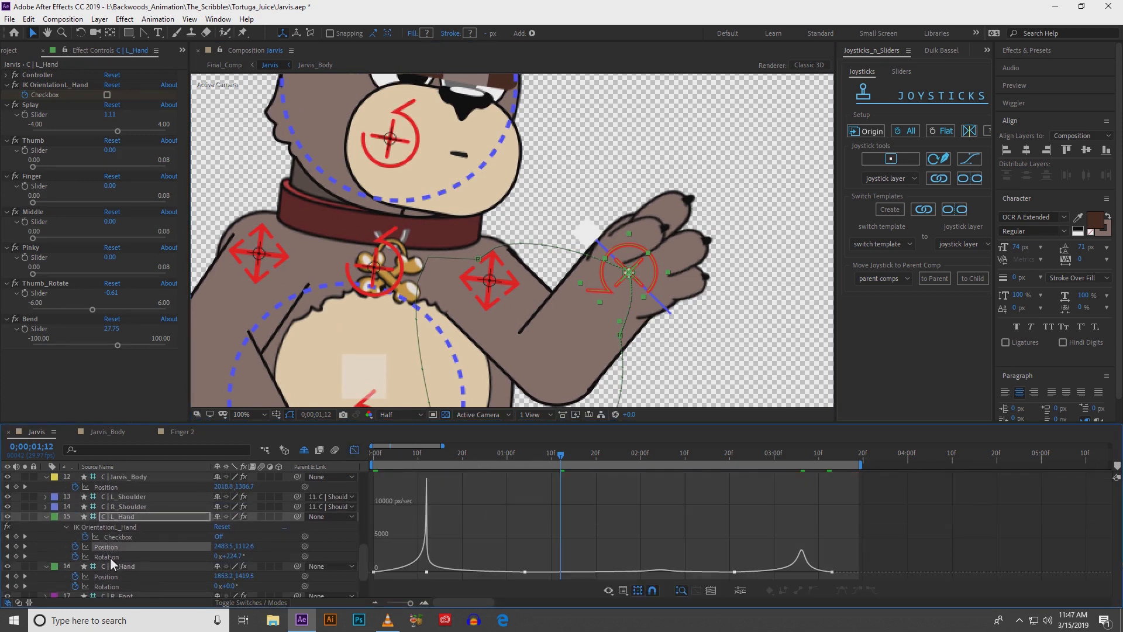
pyautogui.click(355, 451)
# - Move the raised-hand Position and Rotation keyframes of C | L_Hand earlier to 0;00;00;26
pyautogui.moveTo(534, 537); pyautogui.dragTo(487, 560)
pyautogui.moveTo(445, 455); pyautogui.dragTo(496, 457)
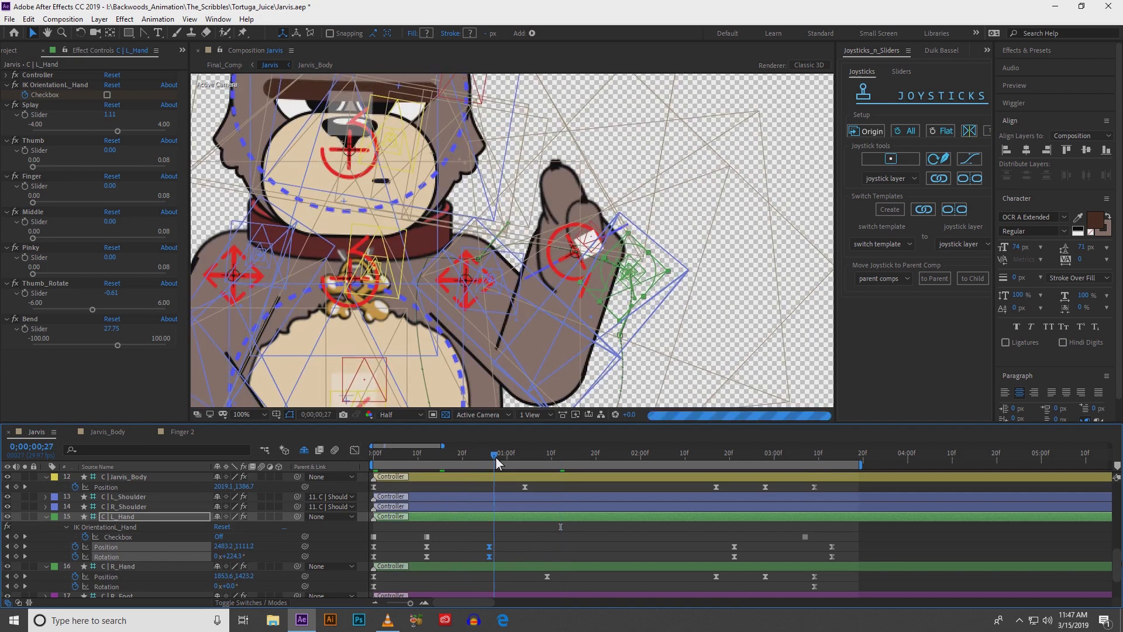
pyautogui.click(486, 456)
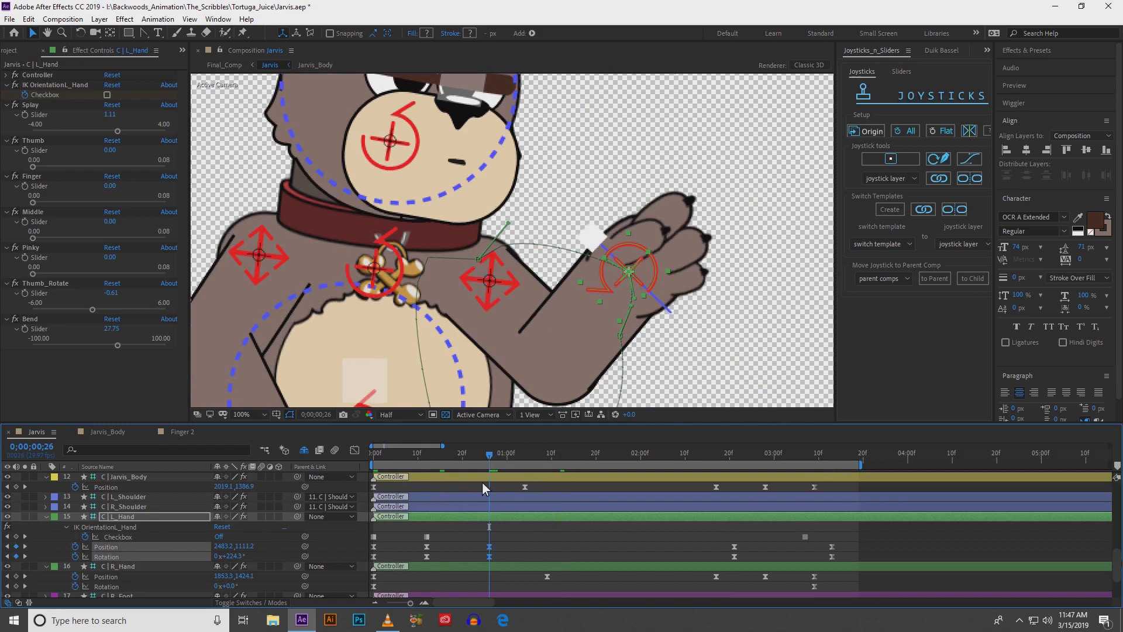
# - Retime L_Hand_Rotate's first two Position keyframes to about 0;00;00;05 and 0;00;00;20
pyautogui.scroll(3, 482, 496)
pyautogui.scroll(2, 482, 496)
pyautogui.click(486, 517)
pyautogui.click(486, 474)
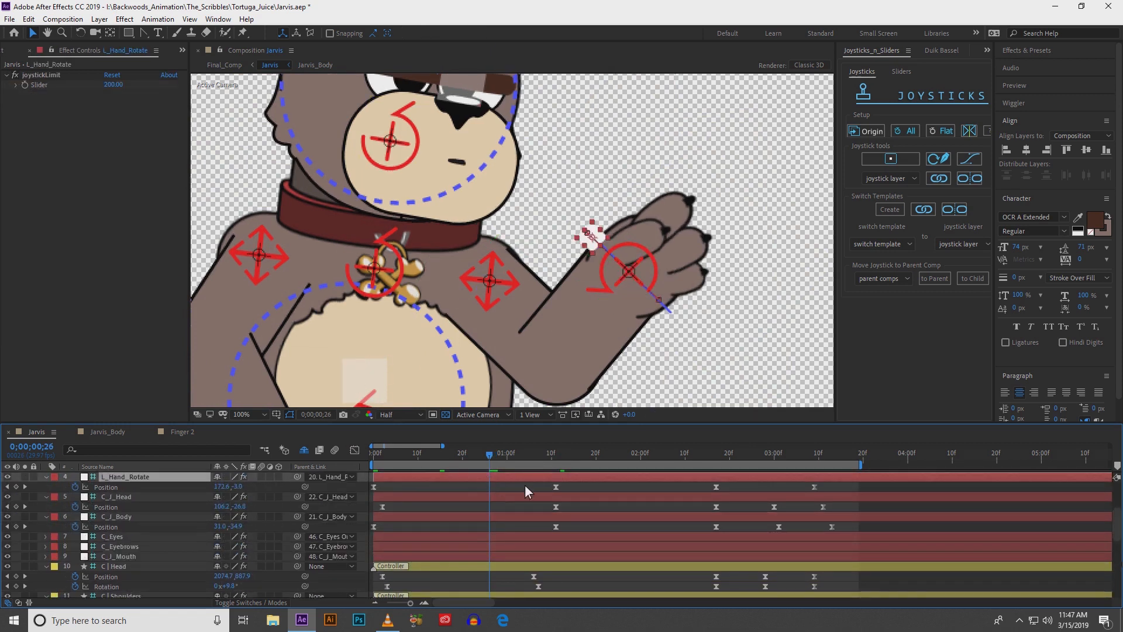
pyautogui.moveTo(555, 488); pyautogui.dragTo(439, 459)
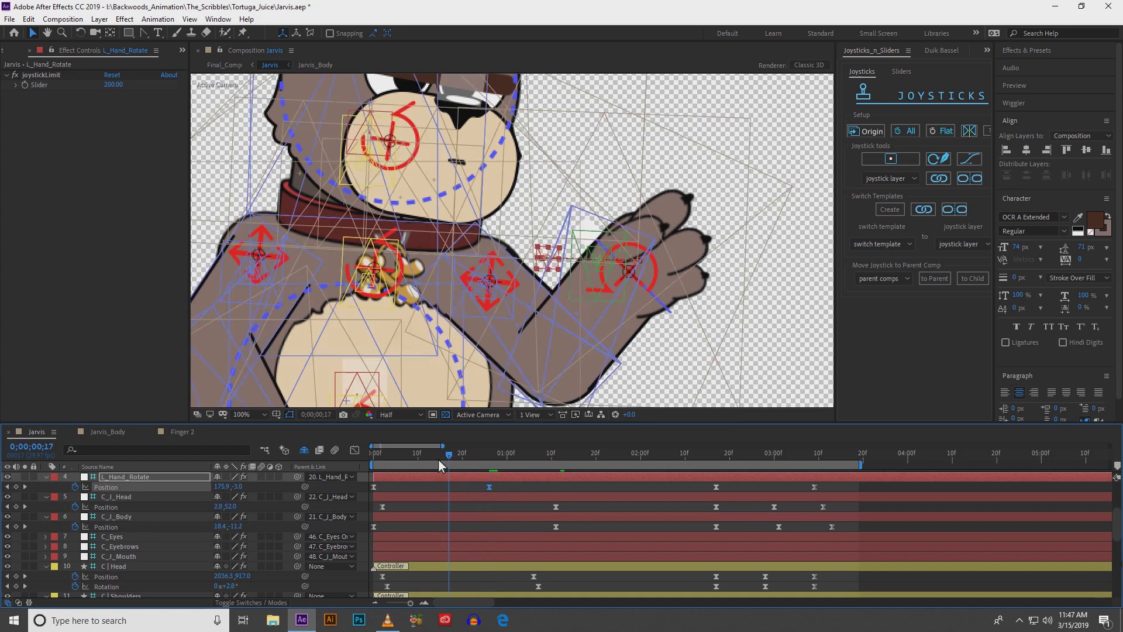
pyautogui.moveTo(374, 487); pyautogui.dragTo(397, 492)
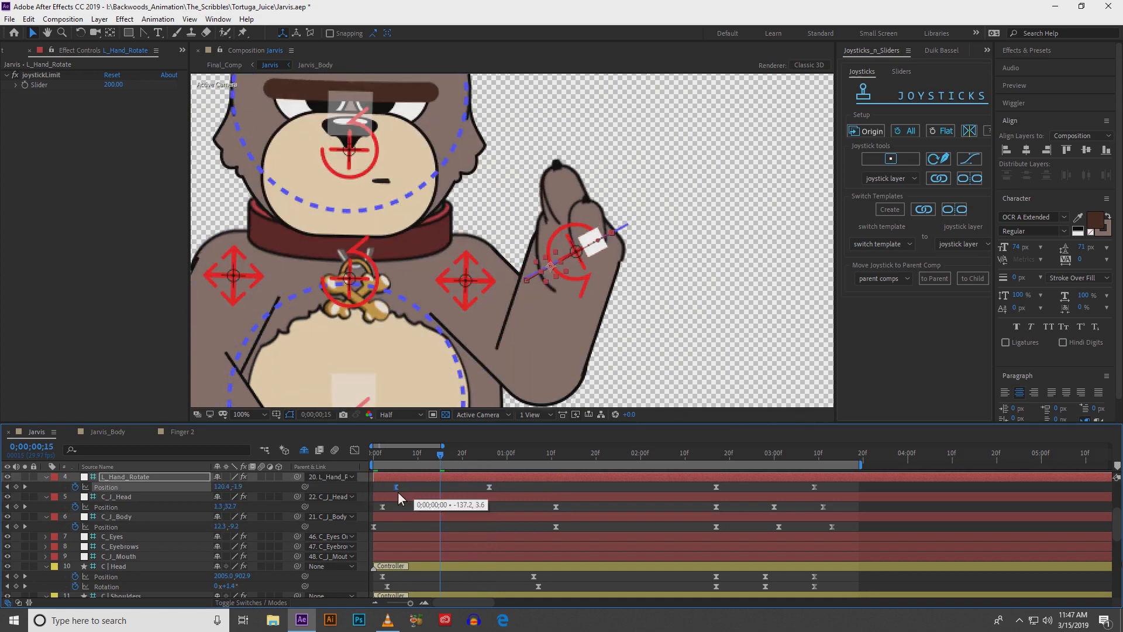
pyautogui.moveTo(489, 487); pyautogui.dragTo(465, 490)
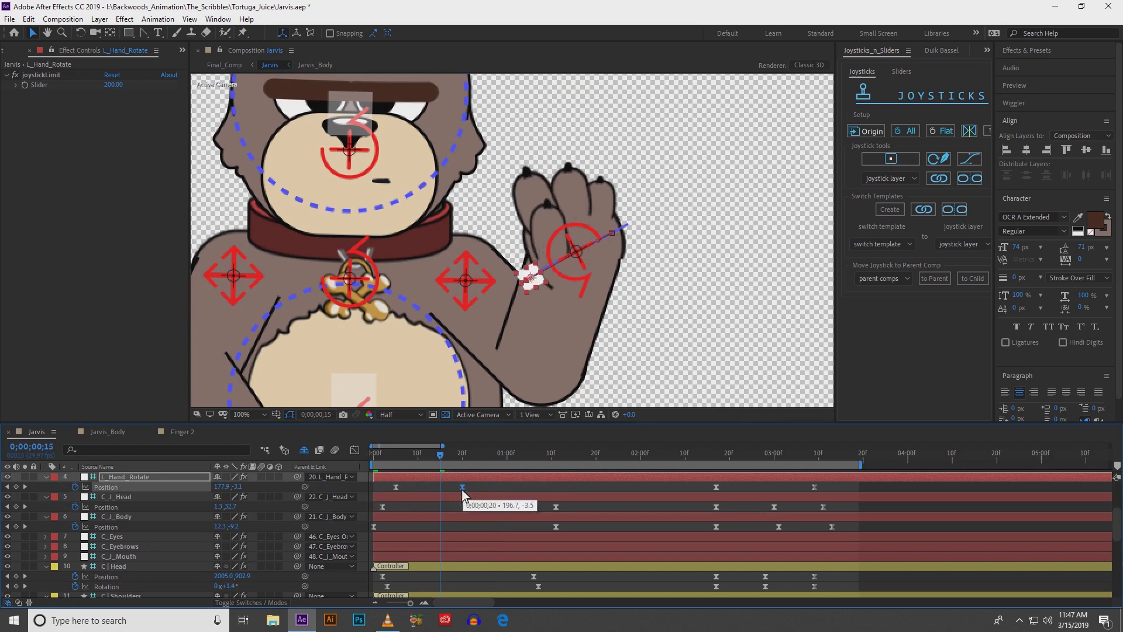
# - Preview the animation to check the retimed hand raise and wrist rotation
pyautogui.scroll(-2, 459, 286)
pyautogui.press('v')
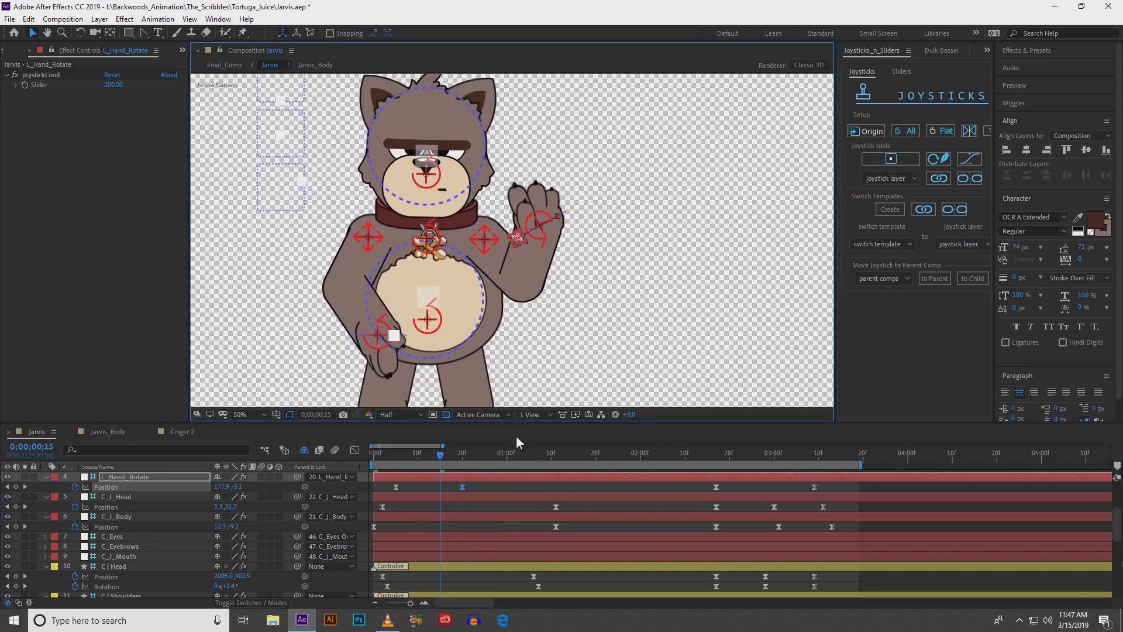
pyautogui.scroll(-5, 455, 560)
pyautogui.moveTo(428, 454); pyautogui.dragTo(427, 456)
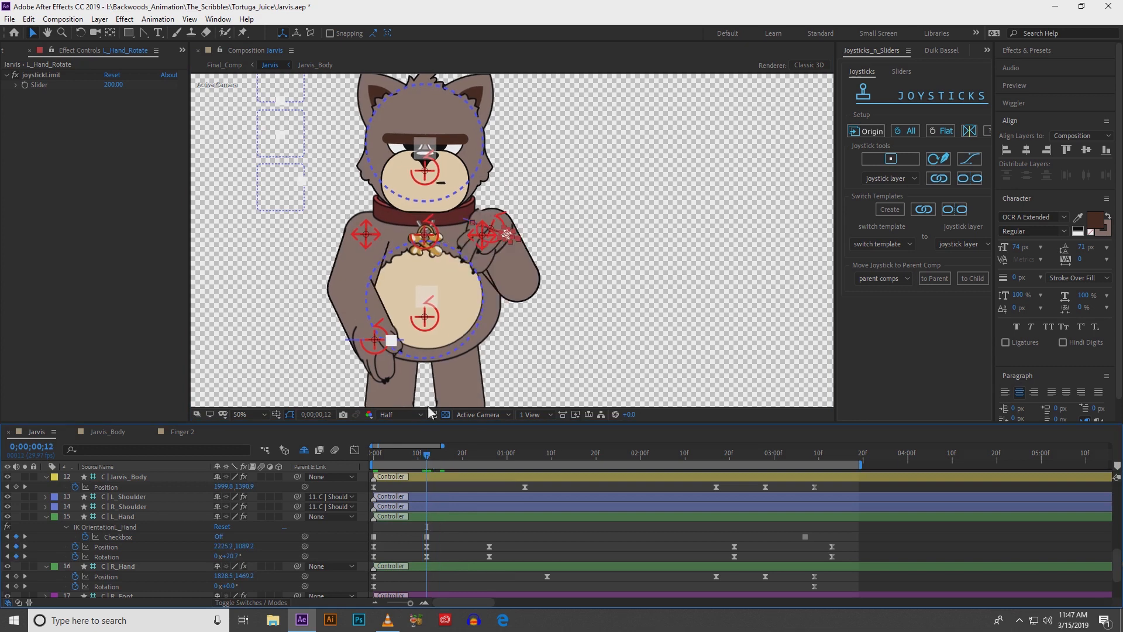
pyautogui.press('space')
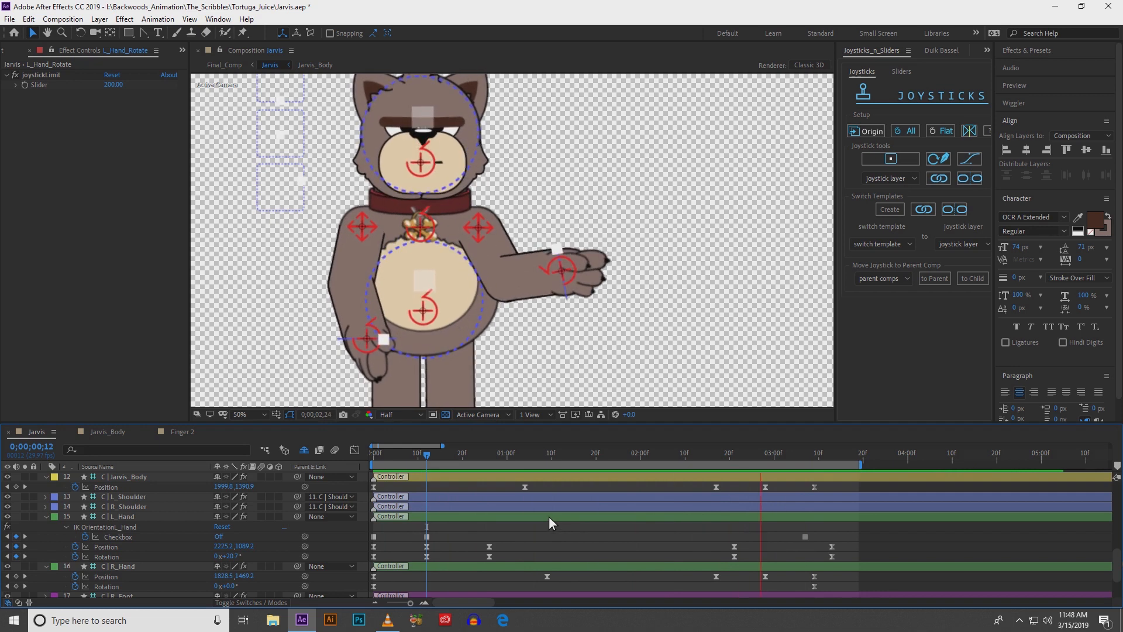
pyautogui.press('space')
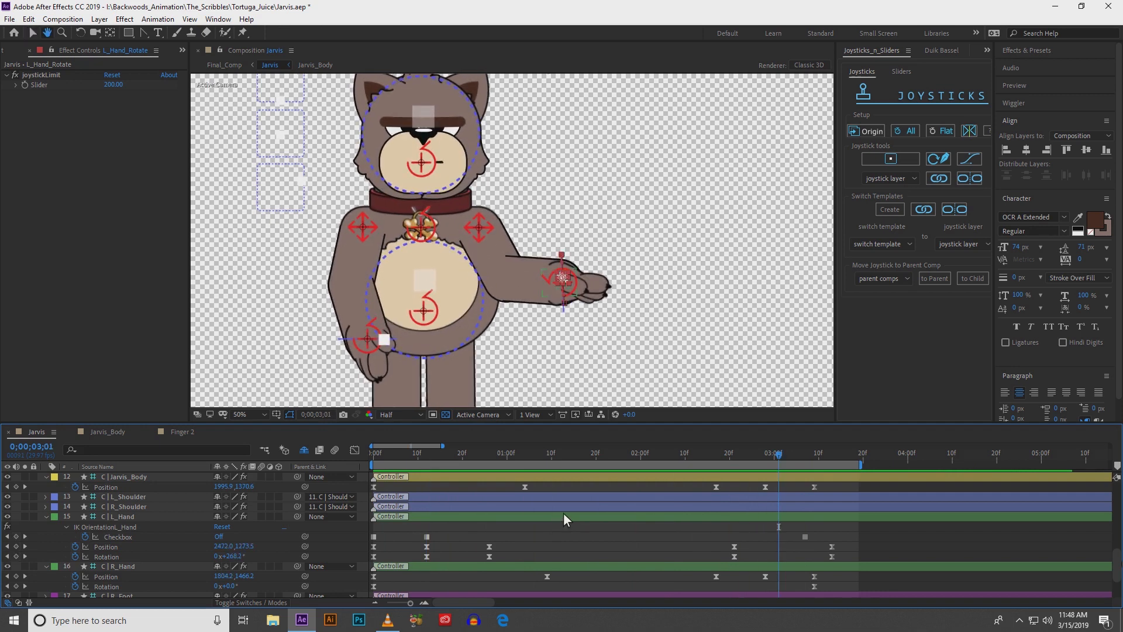
# - Shift C | L_Hand's return keyframes about three frames later, placing the lowered-hand Position and Rotation pair at about 0;00;03;00
pyautogui.click(725, 517)
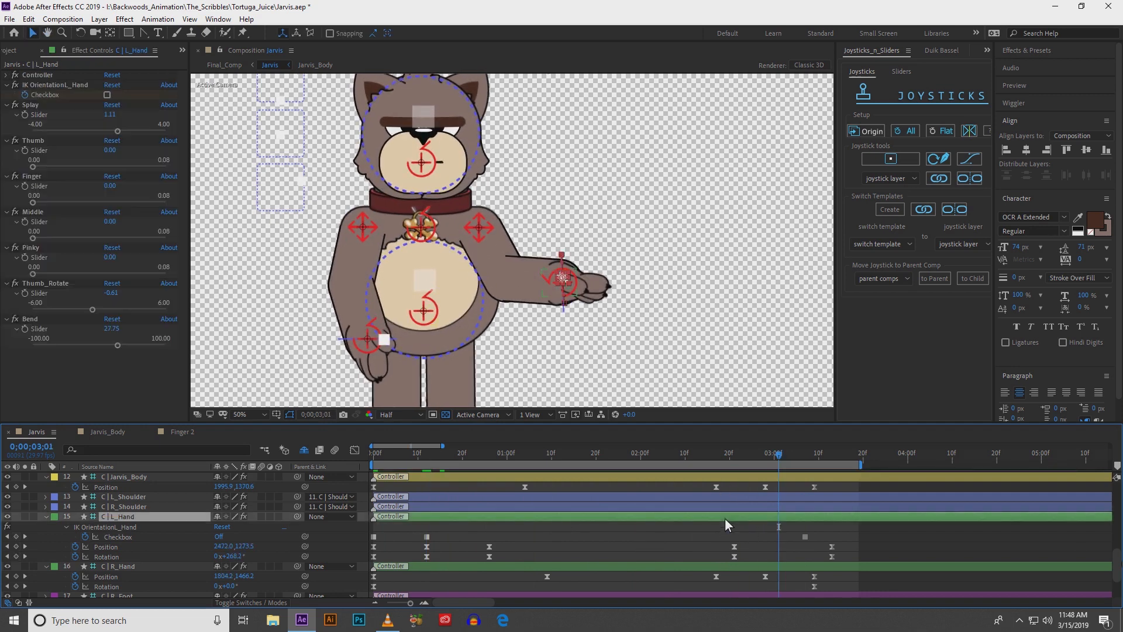
pyautogui.scroll(-2, 668, 339)
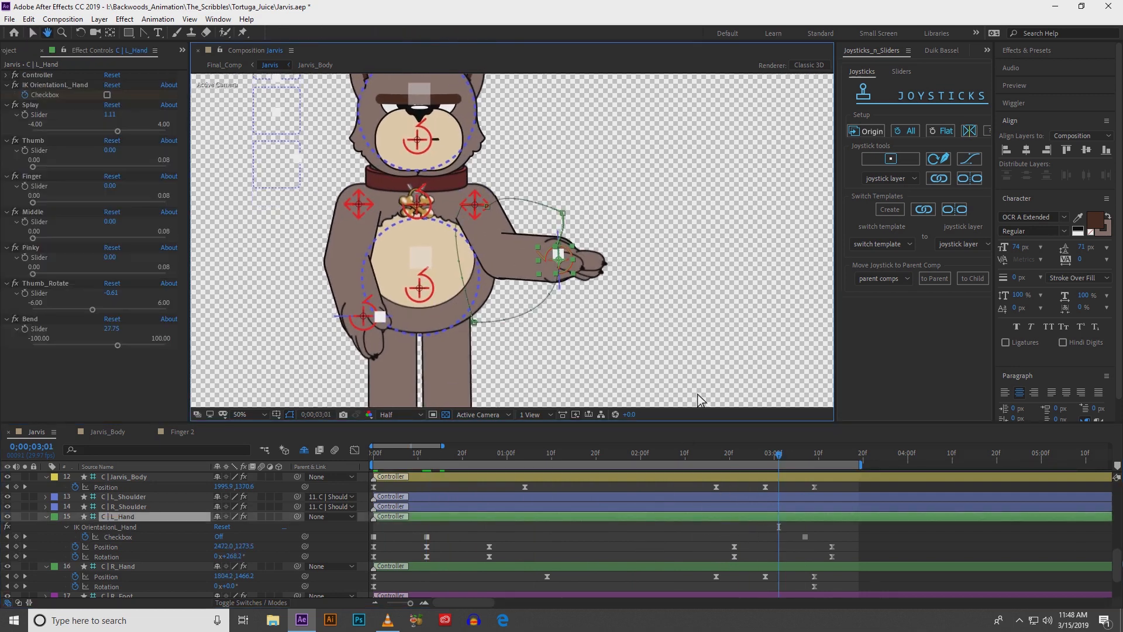
pyautogui.click(734, 455)
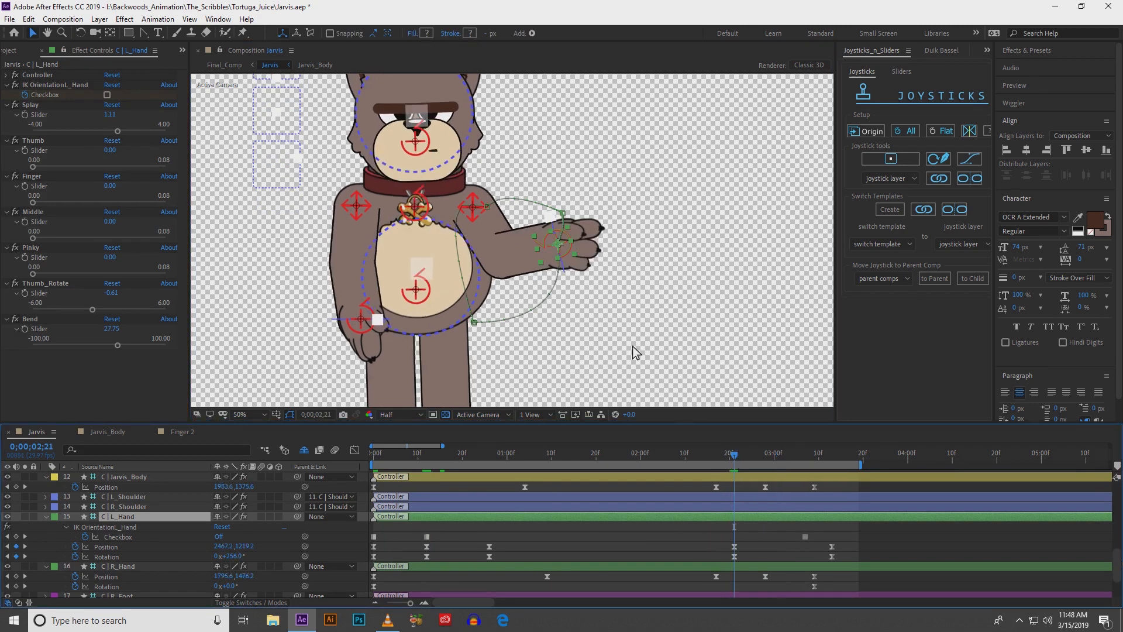
pyautogui.moveTo(715, 454); pyautogui.dragTo(709, 464)
pyautogui.moveTo(724, 531); pyautogui.dragTo(845, 557)
pyautogui.moveTo(743, 533); pyautogui.dragTo(776, 557)
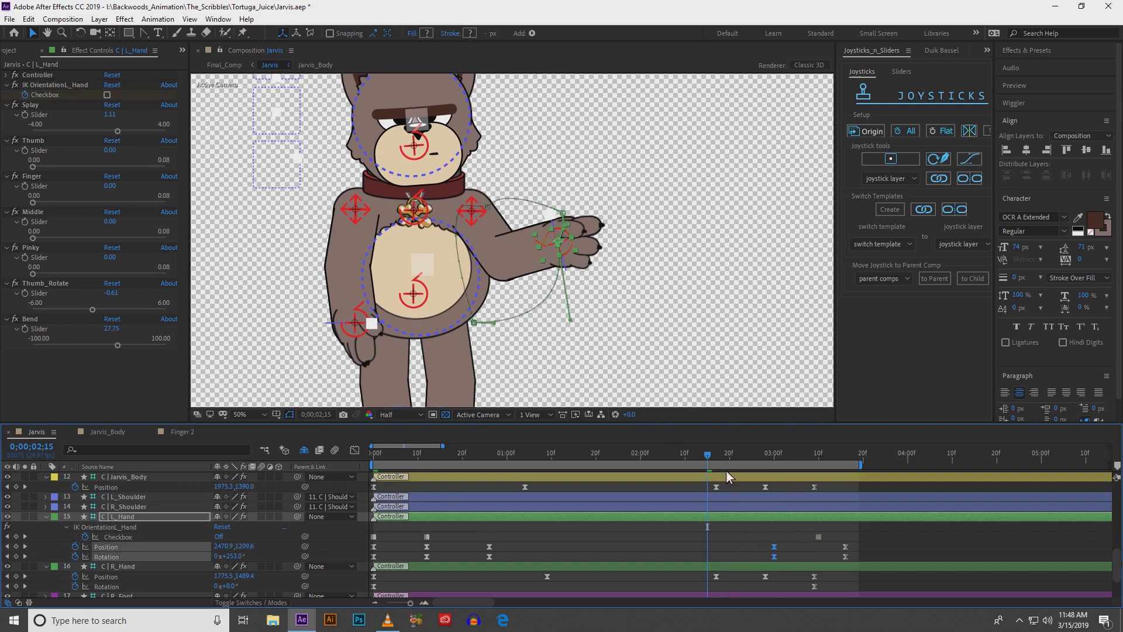
# - Copy C | L_Hand's lowered-hand Position and Rotation keyframes from about 0;00;03;00 and paste them at 0;00;02;12
pyautogui.click(699, 454)
pyautogui.moveTo(701, 455); pyautogui.dragTo(694, 454)
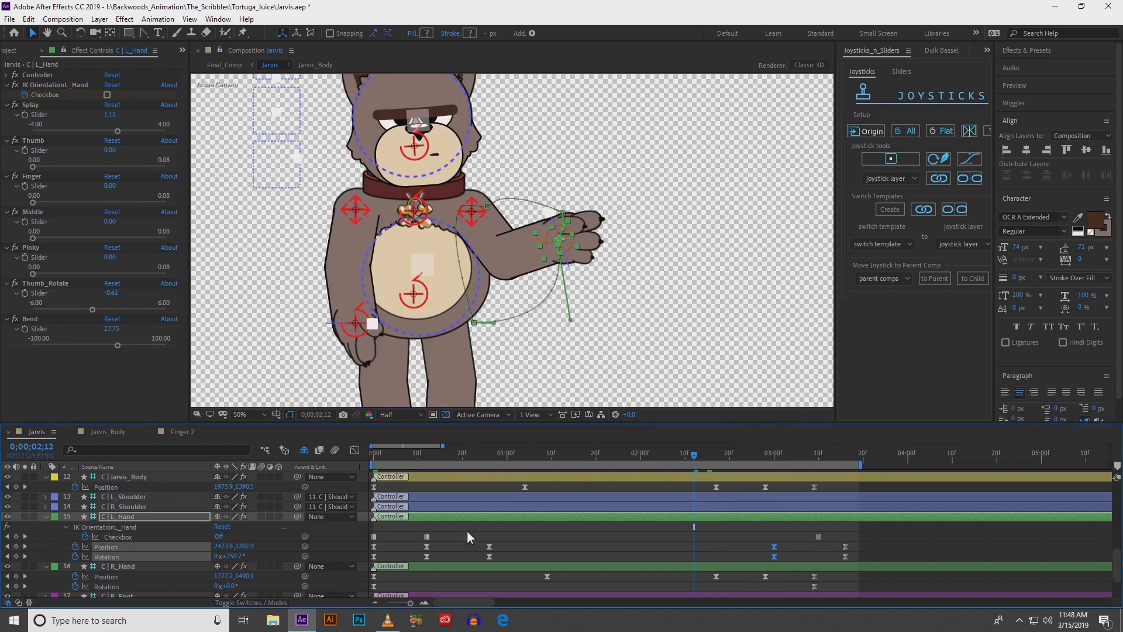
pyautogui.moveTo(479, 546); pyautogui.dragTo(507, 561)
pyautogui.moveTo(739, 541); pyautogui.dragTo(780, 563)
pyautogui.hotkey('ctrl', 'c')
pyautogui.hotkey('ctrl', 'v')
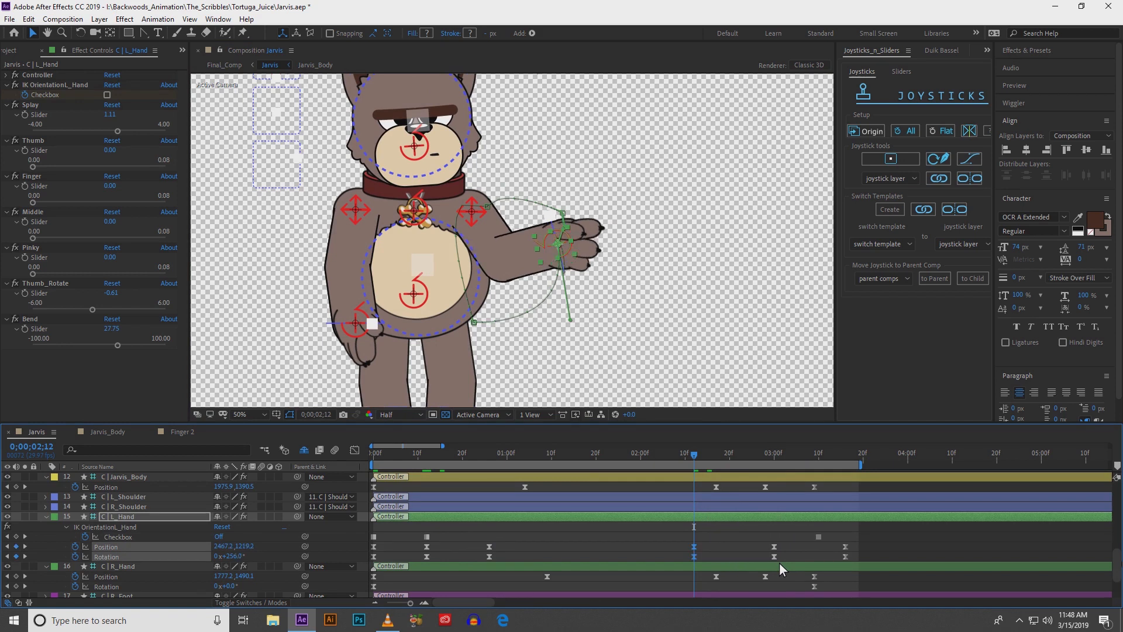
# - Paste C | L_Hand's 0;00;00;26 Position and Rotation keyframes at 0;00;02;05, and move the 0;00;02;12 pair to 0;00;02;17
pyautogui.click(486, 457)
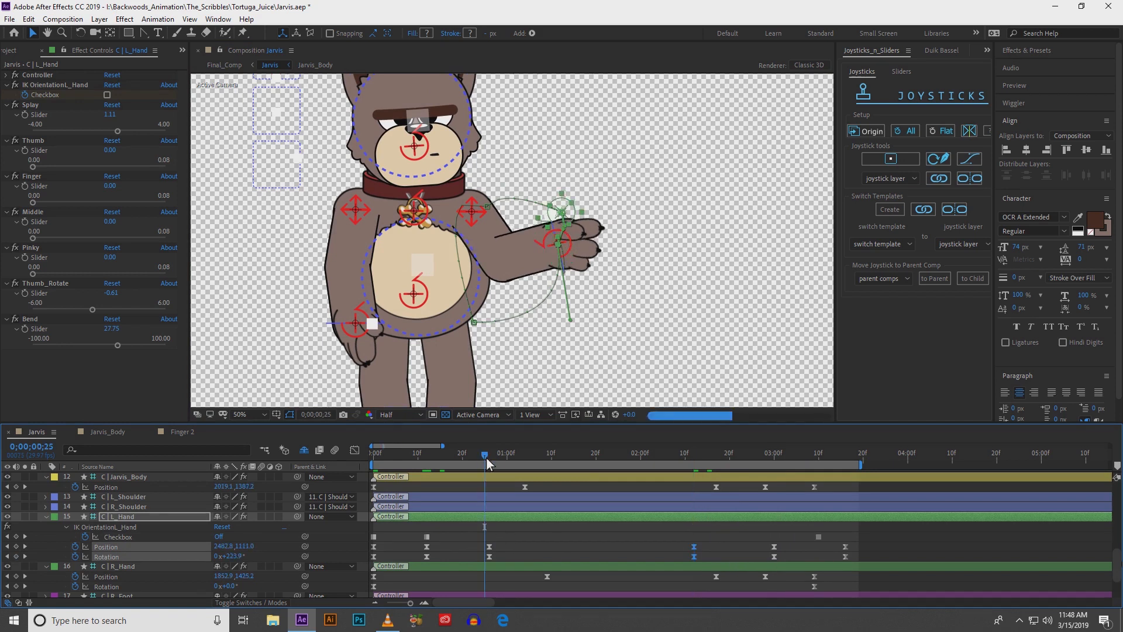
pyautogui.click(689, 459)
pyautogui.moveTo(690, 460); pyautogui.dragTo(663, 460)
pyautogui.moveTo(473, 532); pyautogui.dragTo(500, 564)
pyautogui.hotkey('ctrl', 'c')
pyautogui.hotkey('ctrl', 'v')
pyautogui.moveTo(691, 524); pyautogui.dragTo(728, 555)
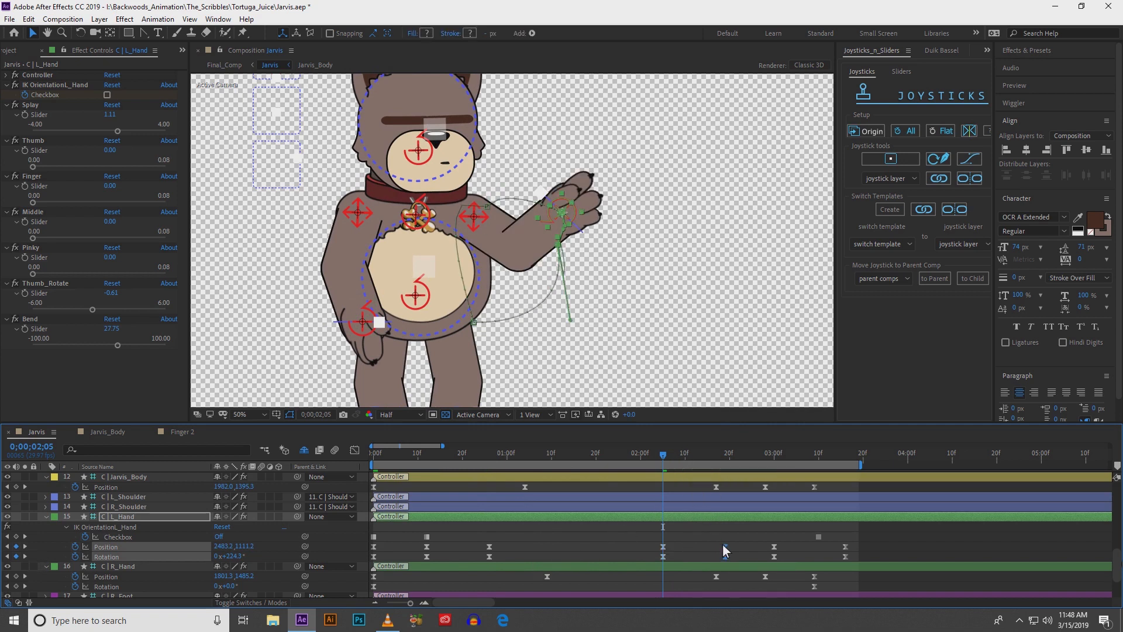
pyautogui.click(715, 457)
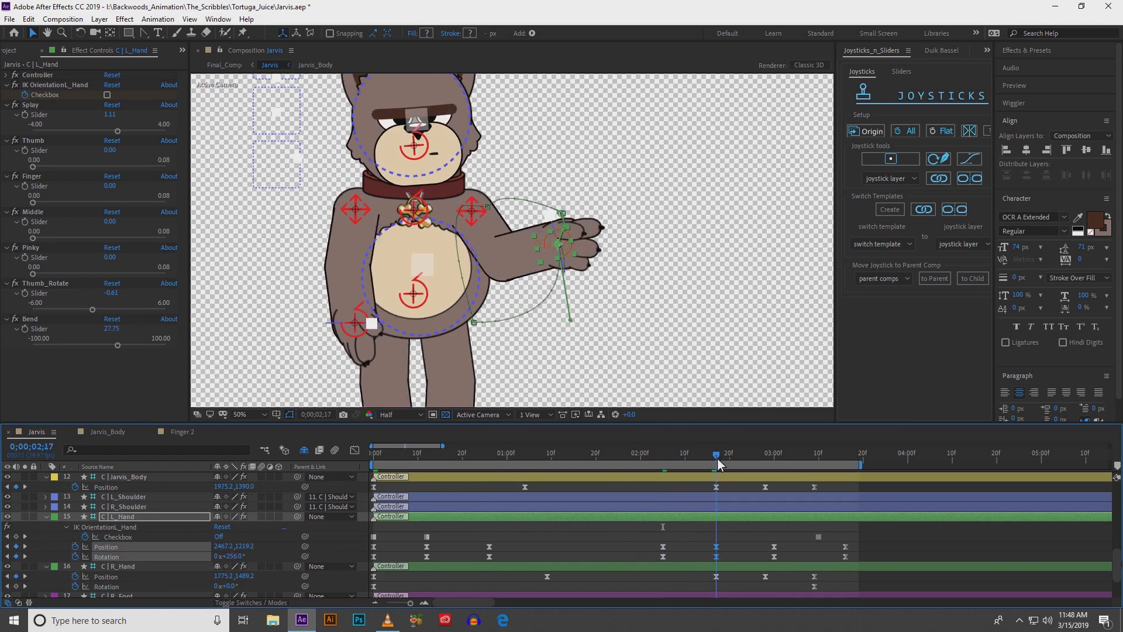
# - At 0;00;02;17, raise C | L_Hand to Position 2502.2, 1090.2 and rotate it to 248.0°
pyautogui.press('.')
pyautogui.moveTo(631, 258); pyautogui.dragTo(644, 175)
pyautogui.press('e')
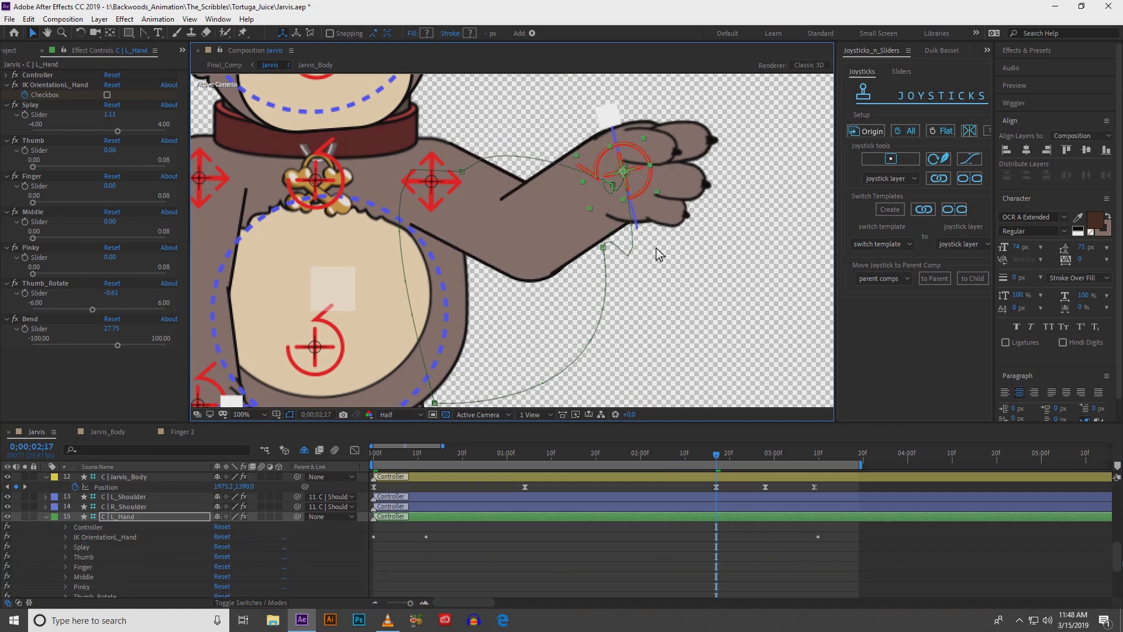
pyautogui.press('w')
pyautogui.moveTo(644, 138); pyautogui.dragTo(639, 138)
pyautogui.click(154, 516)
pyautogui.press('u')
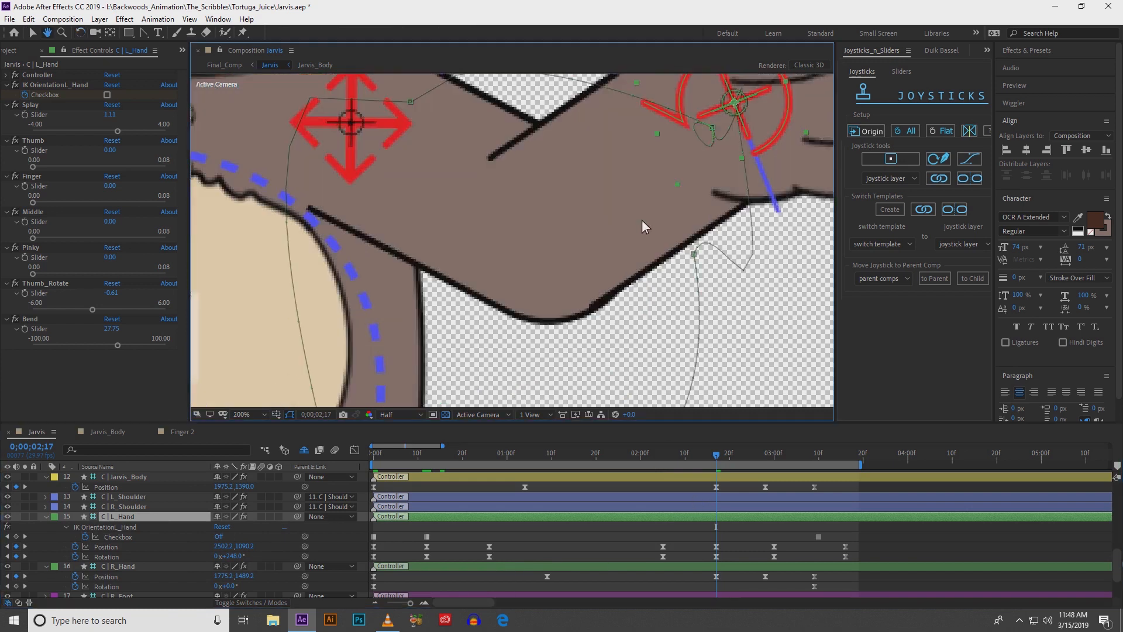
# - Pull in the motion-path handles of C | L_Hand's 0;00;00;26 Position keyframe to remove the loop in the path
pyautogui.moveTo(641, 224); pyautogui.dragTo(530, 345)
pyautogui.press('v')
pyautogui.click(603, 255)
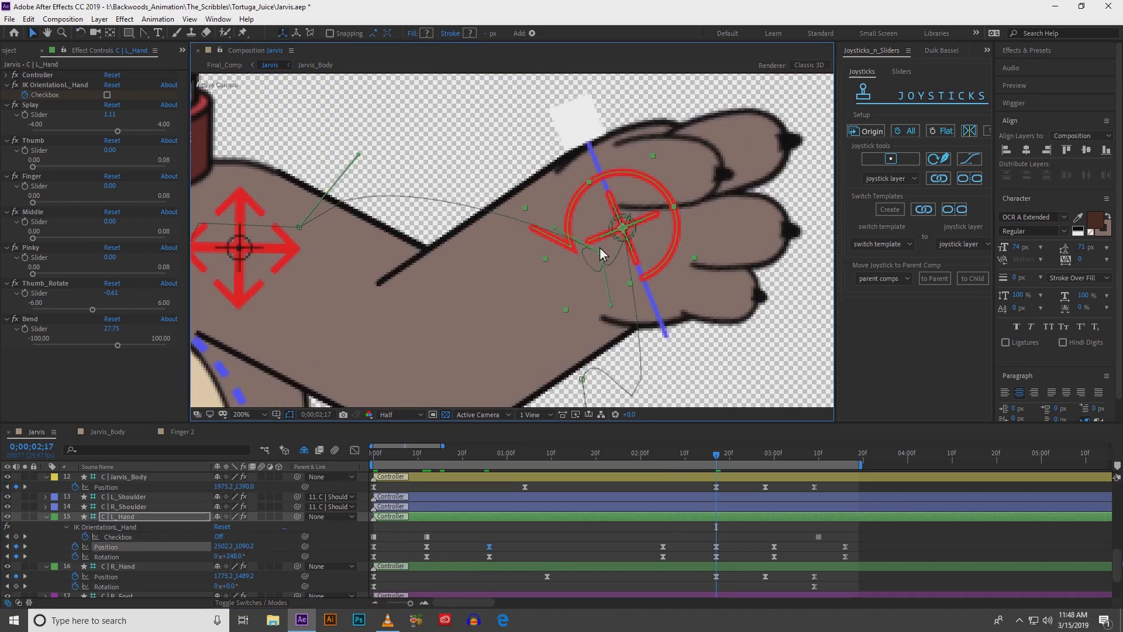
pyautogui.moveTo(610, 304); pyautogui.dragTo(599, 260)
pyautogui.moveTo(562, 239); pyautogui.dragTo(600, 255)
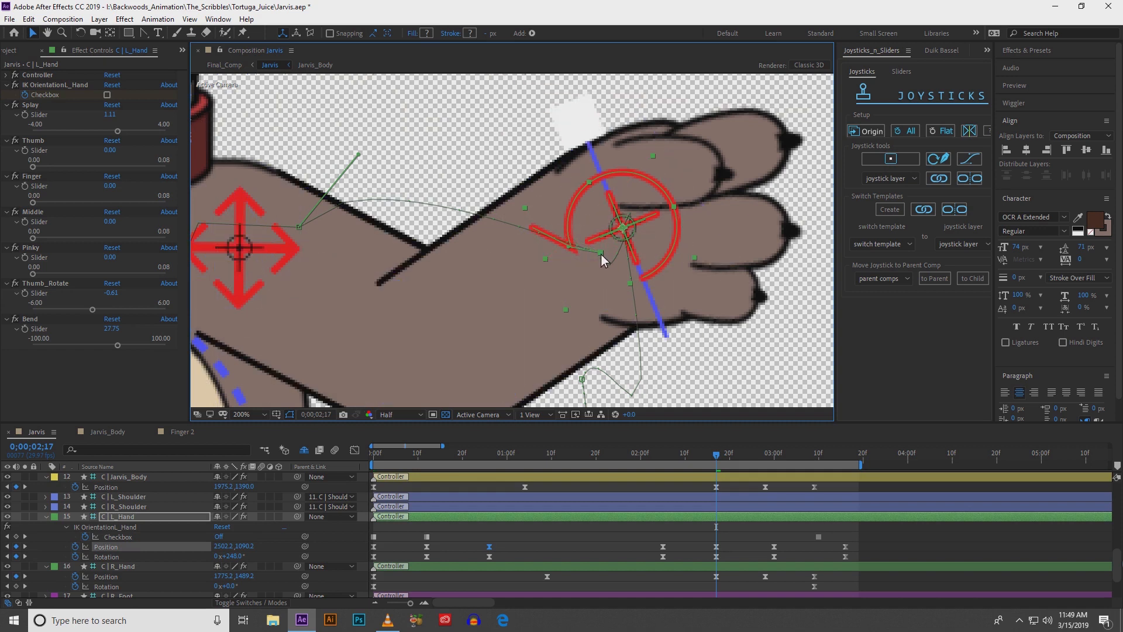
pyautogui.moveTo(572, 241); pyautogui.dragTo(590, 252)
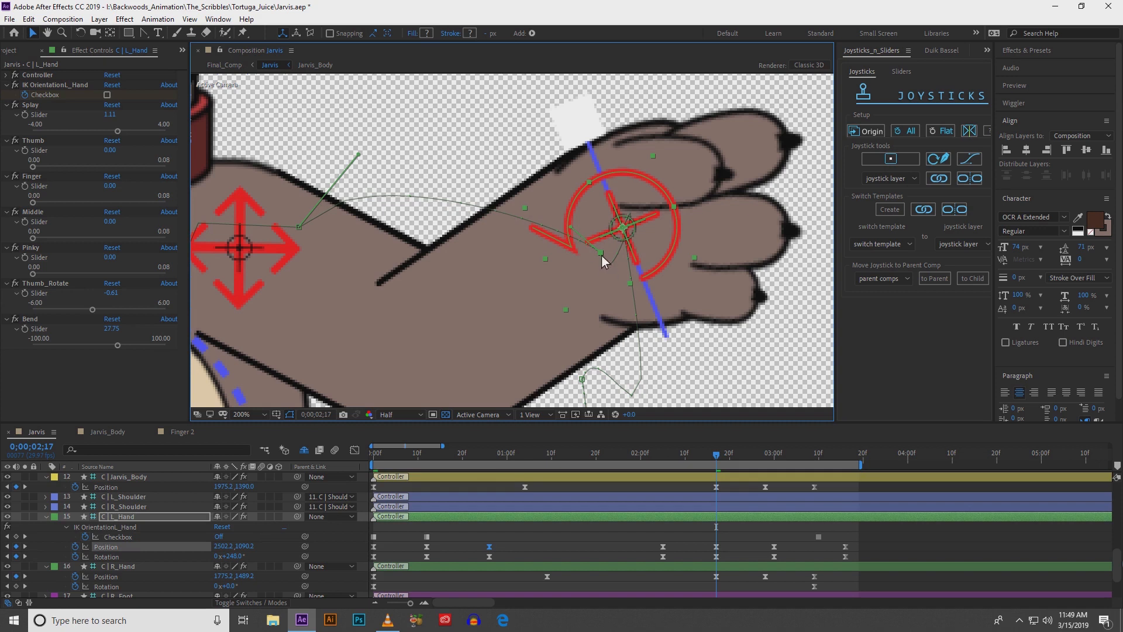
# - Adjust the incoming motion-path handle of C | L_Hand's 0;00;02;17 Position keyframe to smooth the small upward move
pyautogui.click(624, 229)
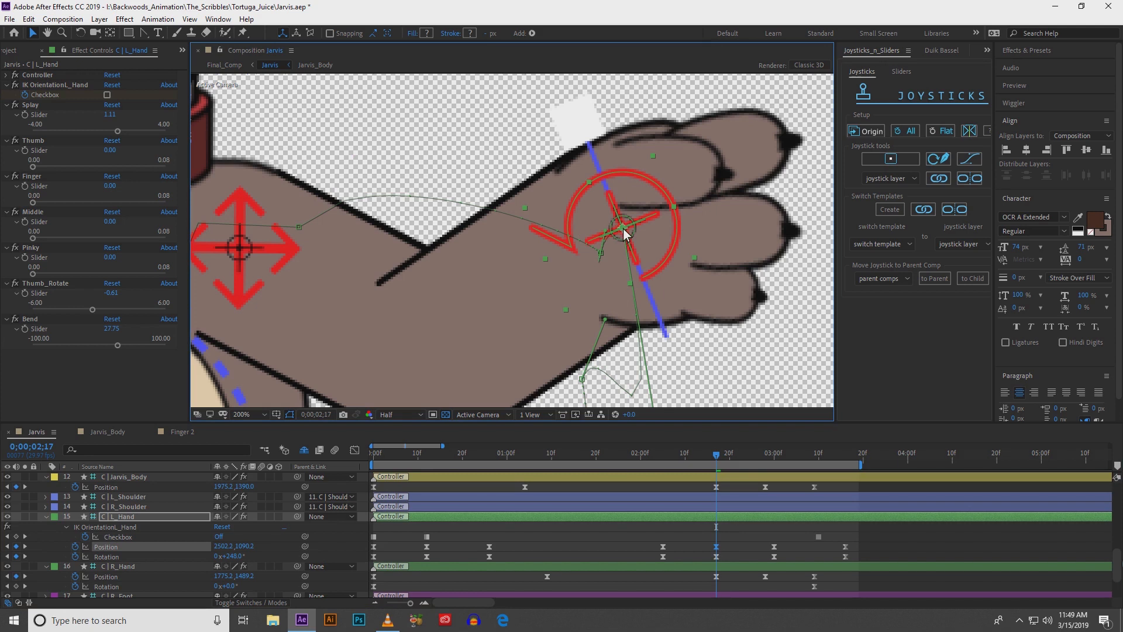
pyautogui.click(602, 254)
pyautogui.moveTo(601, 270); pyautogui.dragTo(602, 254)
pyautogui.press('.')
pyautogui.press('space')
pyautogui.moveTo(736, 255); pyautogui.dragTo(578, 233)
pyautogui.scroll(-2, 588, 257)
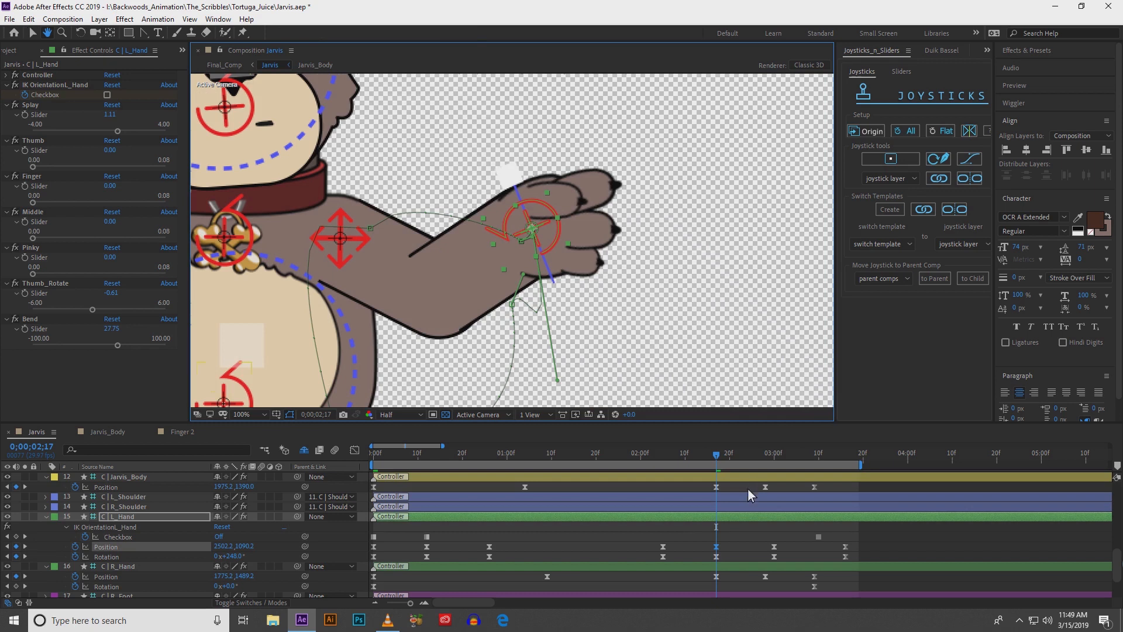
# - Offset C | L_Hand's last four Rotation keyframes two frames later than their Position keyframes
pyautogui.moveTo(652, 555); pyautogui.dragTo(849, 559)
pyautogui.click(849, 559)
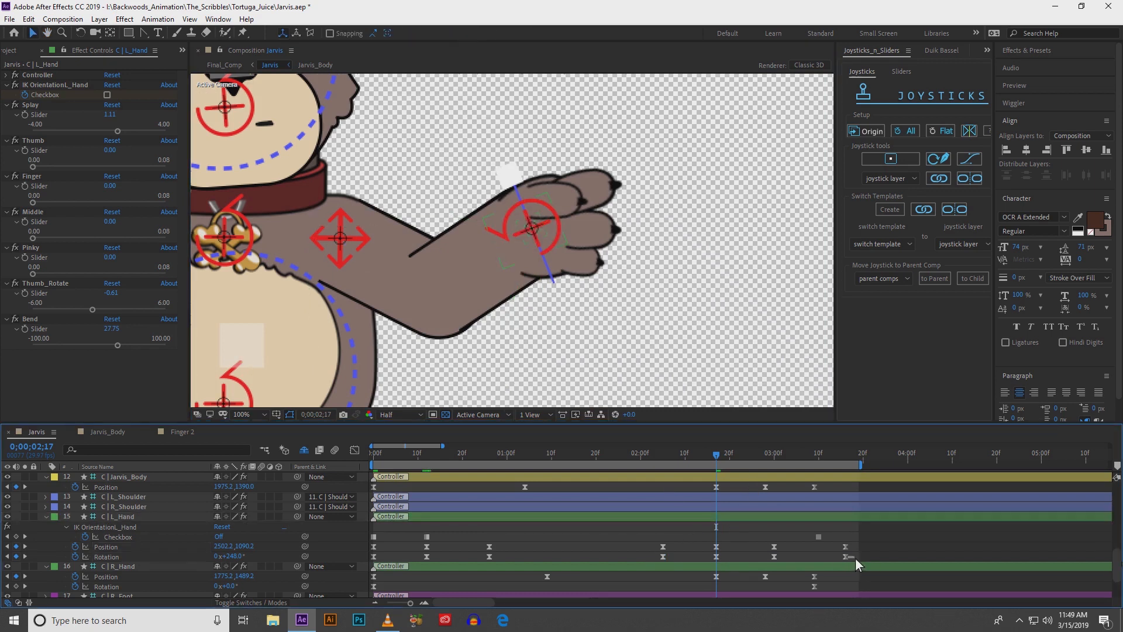
pyautogui.moveTo(656, 555); pyautogui.dragTo(853, 557)
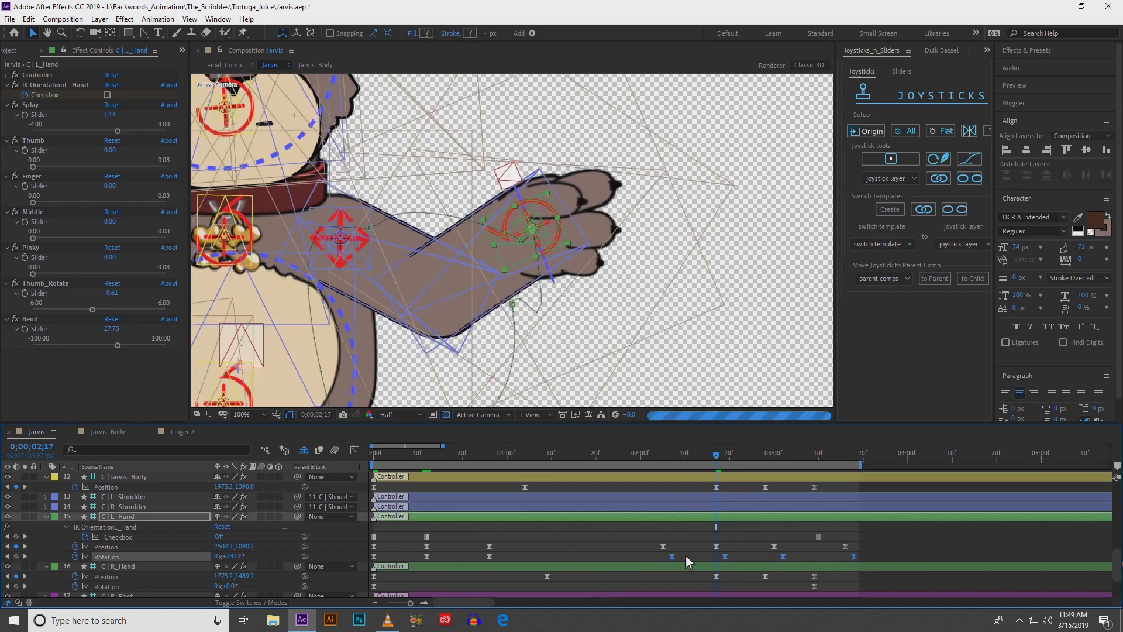
# - Shorten the outgoing motion-path handle of C | L_Hand's 0;00;02;17 Position keyframe and check the hand's movement around it
pyautogui.click(717, 546)
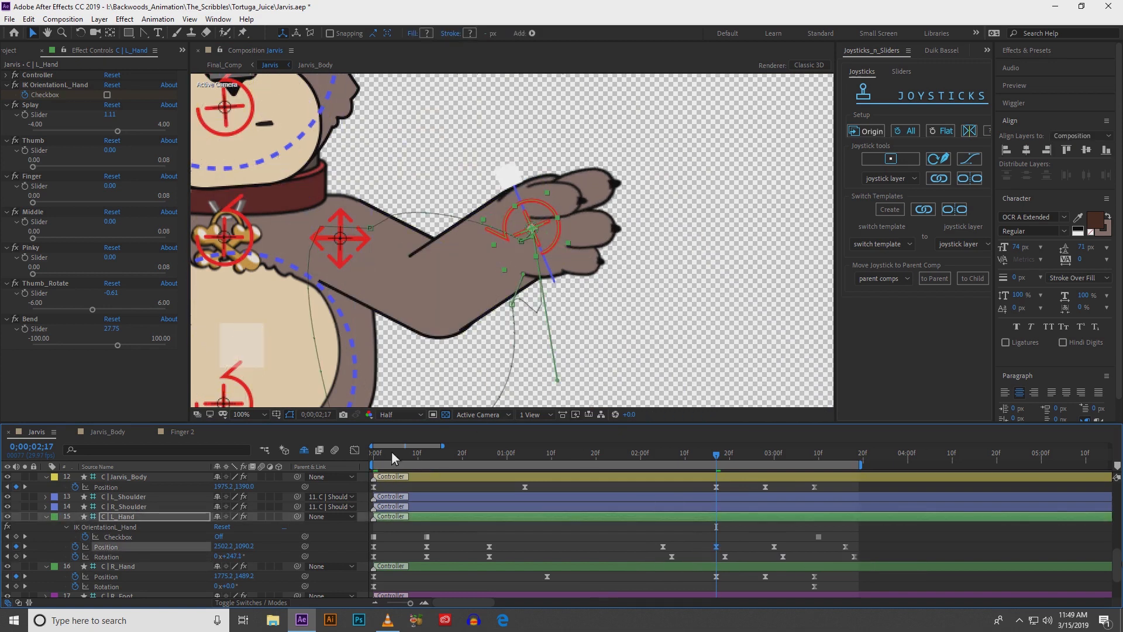
pyautogui.moveTo(558, 379); pyautogui.dragTo(552, 324)
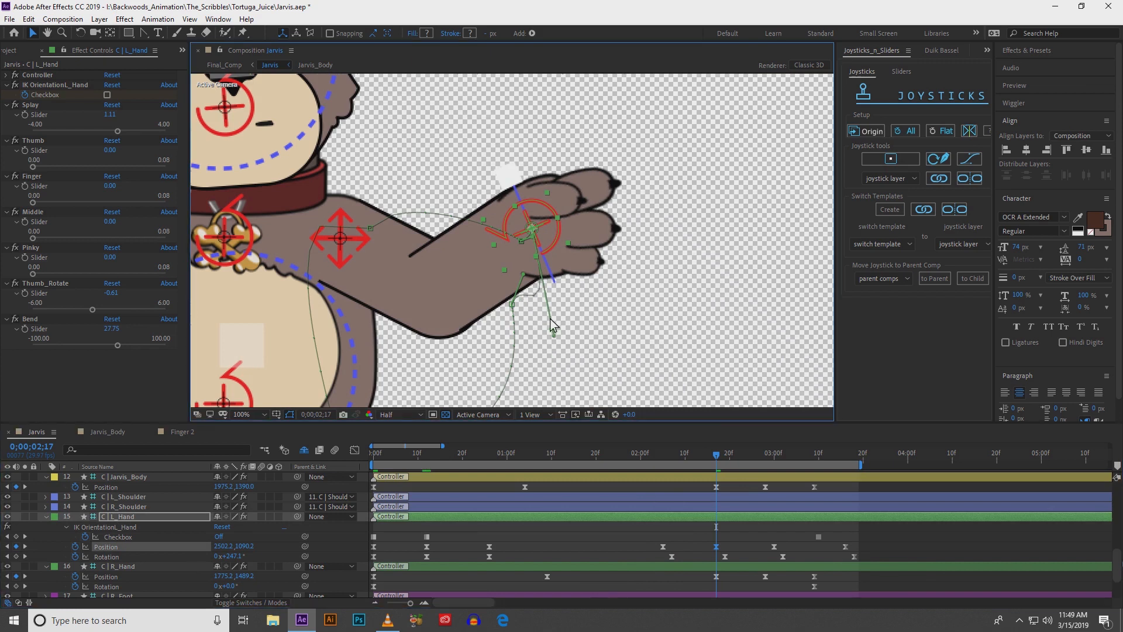
pyautogui.moveTo(714, 457)
pyautogui.mouseDown()
pyautogui.moveTo(788, 462)
pyautogui.moveTo(689, 467)
pyautogui.moveTo(713, 466)
pyautogui.mouseUp()
pyautogui.moveTo(726, 473); pyautogui.dragTo(700, 476)
pyautogui.press('pagedown')
pyautogui.scroll(-1, 548, 254)
pyautogui.moveTo(549, 255); pyautogui.dragTo(577, 278)
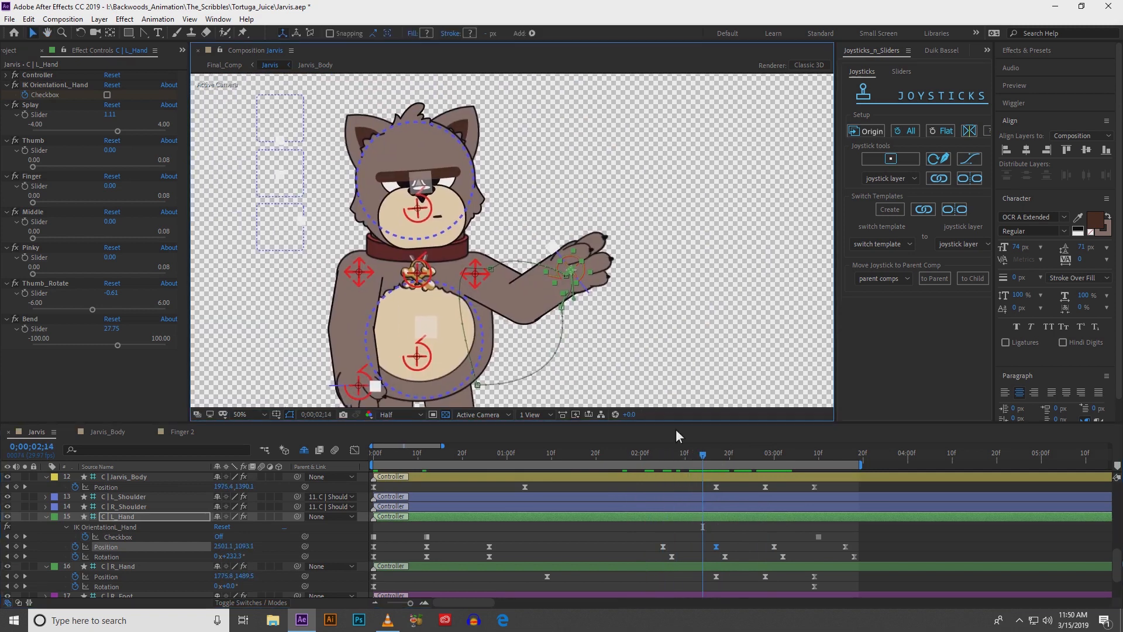
# - Delay C | L_Hand's raise by moving its Position keyframes to 0;00;02;15 and 0;00;02;23 and its Rotation keyframes to 0;00;02;17 and 0;00;02;25
pyautogui.click(658, 459)
pyautogui.press('space')
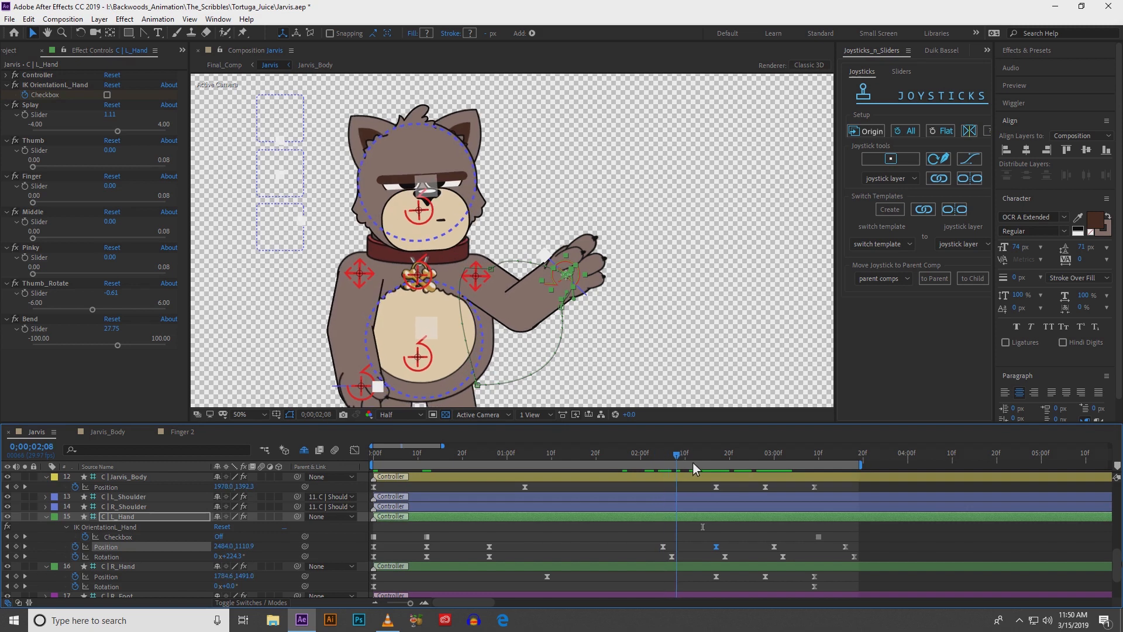
pyautogui.moveTo(672, 455); pyautogui.dragTo(662, 455)
pyautogui.scroll(5, 685, 515)
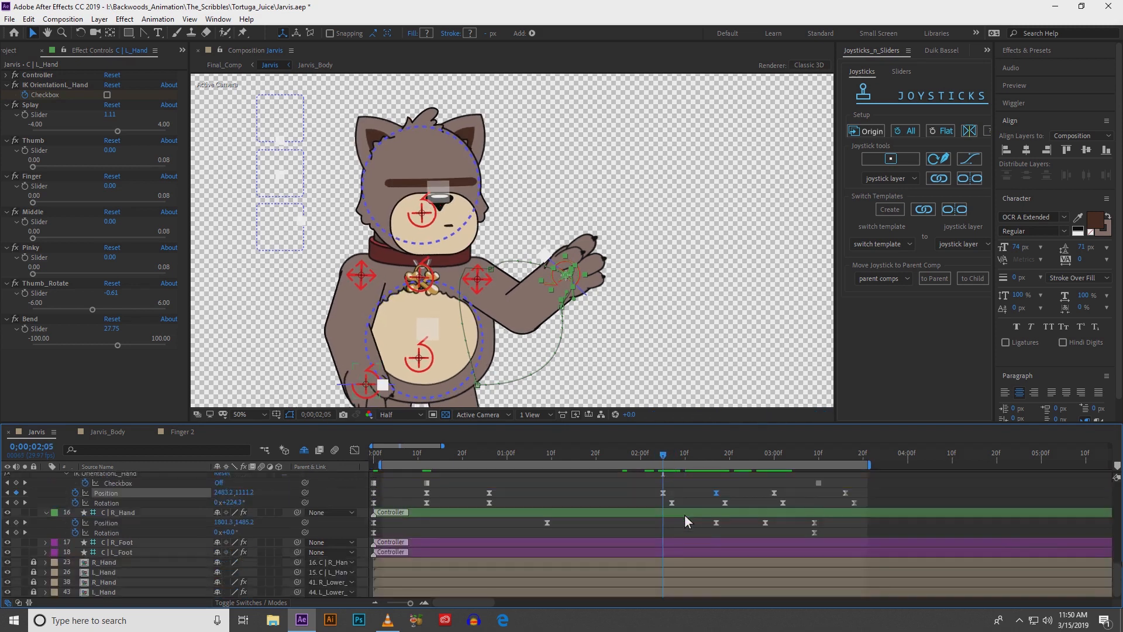
pyautogui.moveTo(691, 454); pyautogui.dragTo(712, 457)
pyautogui.scroll(-3, 697, 517)
pyautogui.moveTo(641, 543); pyautogui.dragTo(716, 561)
pyautogui.click(693, 538)
pyautogui.click(712, 521)
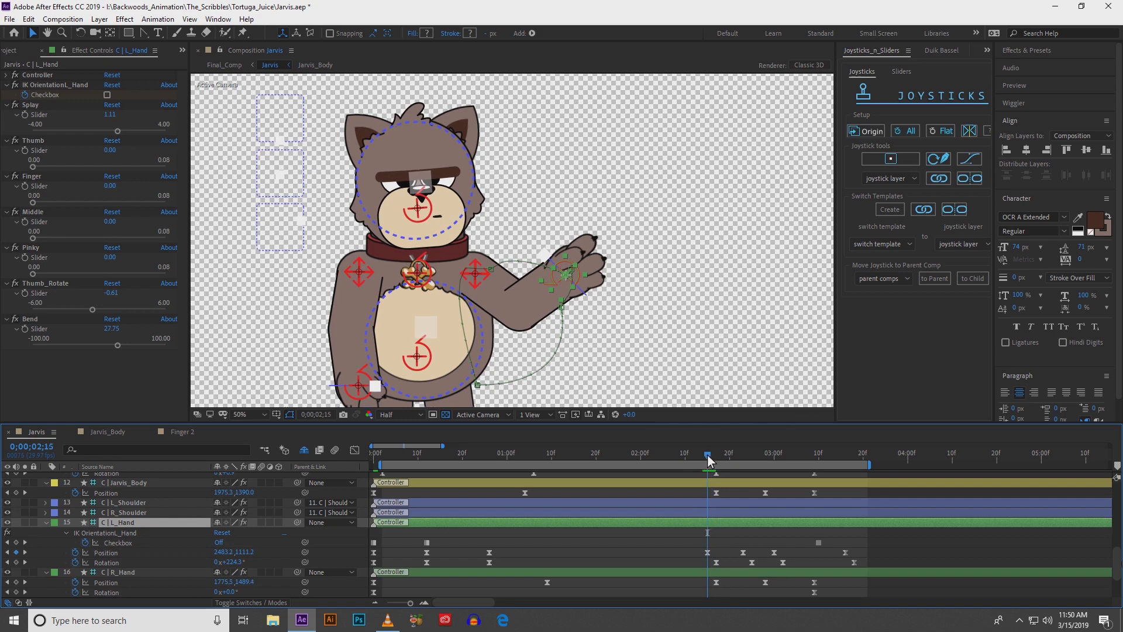
# - Move C | L_Hand to Position 2430.2, 1103.2 at 0;00;02;15 and to 2474.2, 1076.2 at 0;00;02;23
pyautogui.press('.')
pyautogui.moveTo(599, 302); pyautogui.dragTo(587, 292)
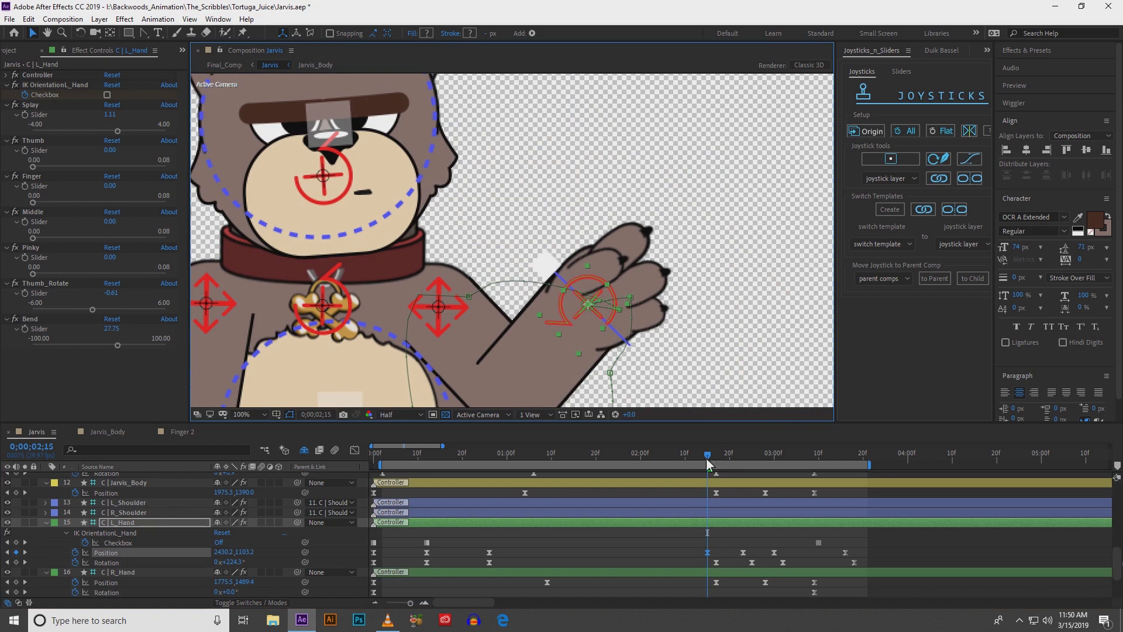
pyautogui.click(747, 454)
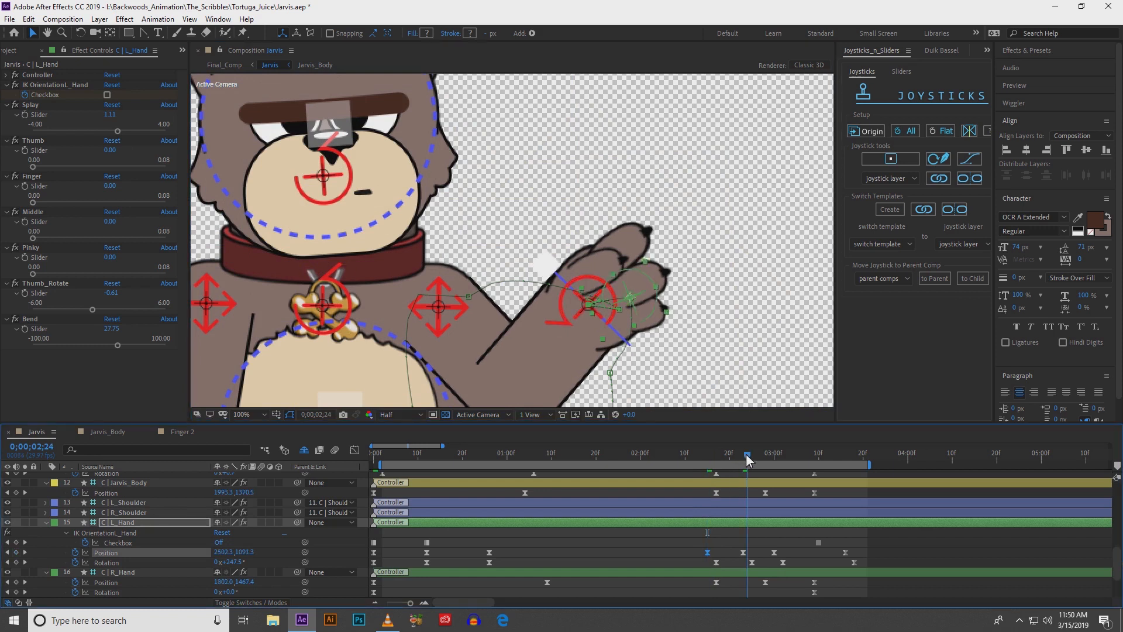
pyautogui.moveTo(630, 287); pyautogui.dragTo(617, 268)
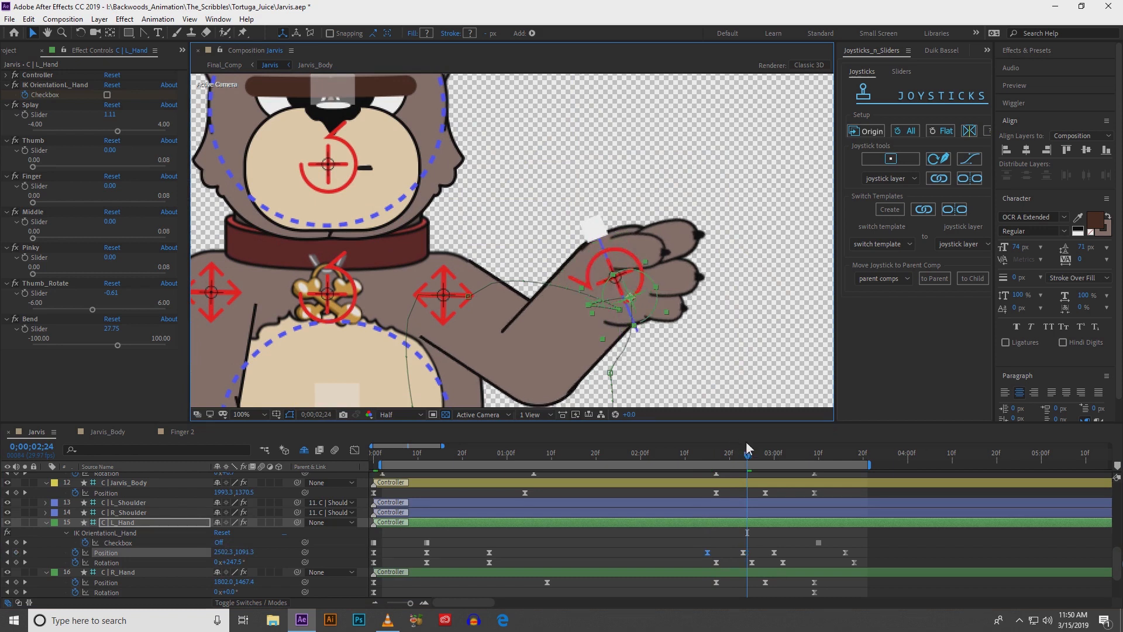
pyautogui.click(743, 460)
pyautogui.moveTo(636, 296); pyautogui.dragTo(617, 280)
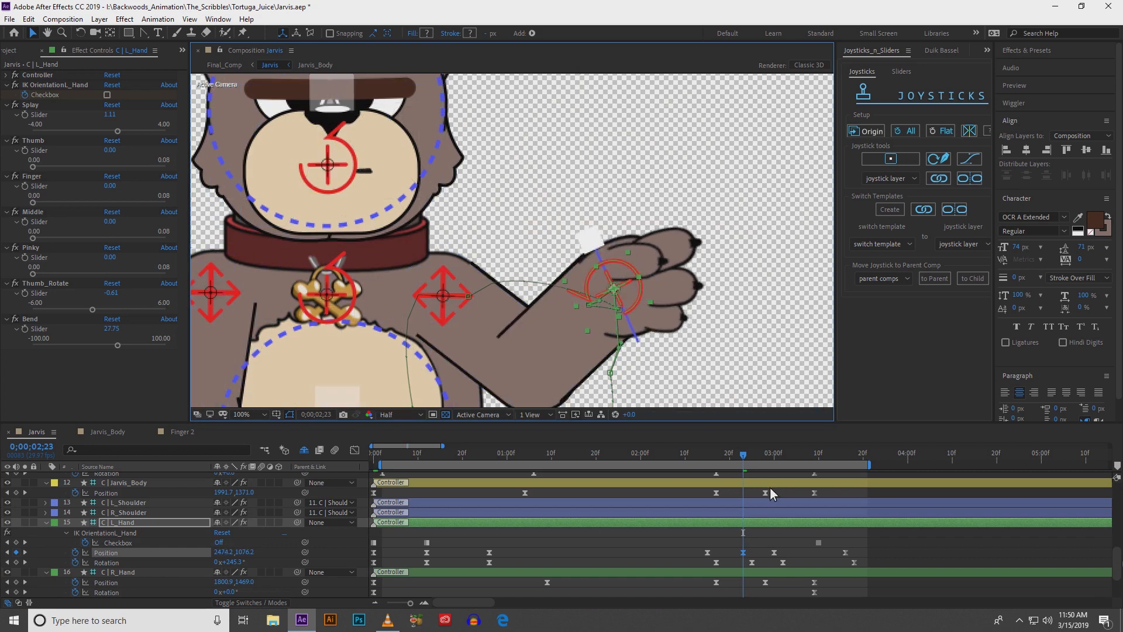
# - Shift C | L_Hand's raised Position and Rotation keyframes to 0;00;02;27 and 0;00;02;29, and delete the lowered-hand pair that follows them
pyautogui.click(773, 459)
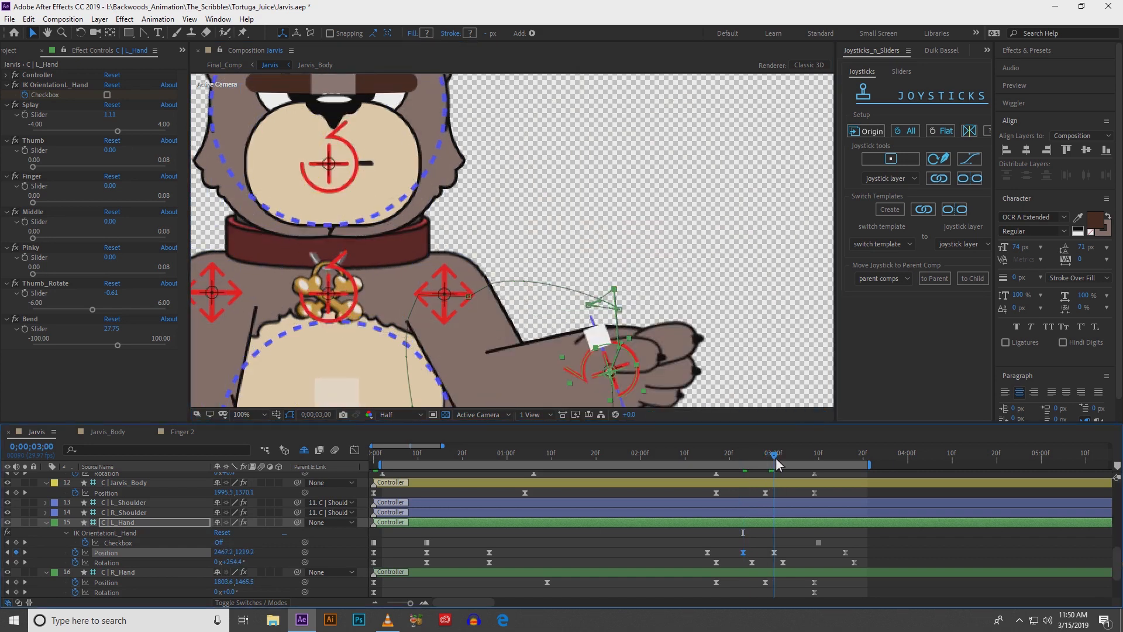
pyautogui.moveTo(774, 463); pyautogui.dragTo(756, 445)
pyautogui.moveTo(742, 552)
pyautogui.mouseDown()
pyautogui.moveTo(763, 557)
pyautogui.moveTo(753, 565)
pyautogui.moveTo(760, 557)
pyautogui.mouseUp()
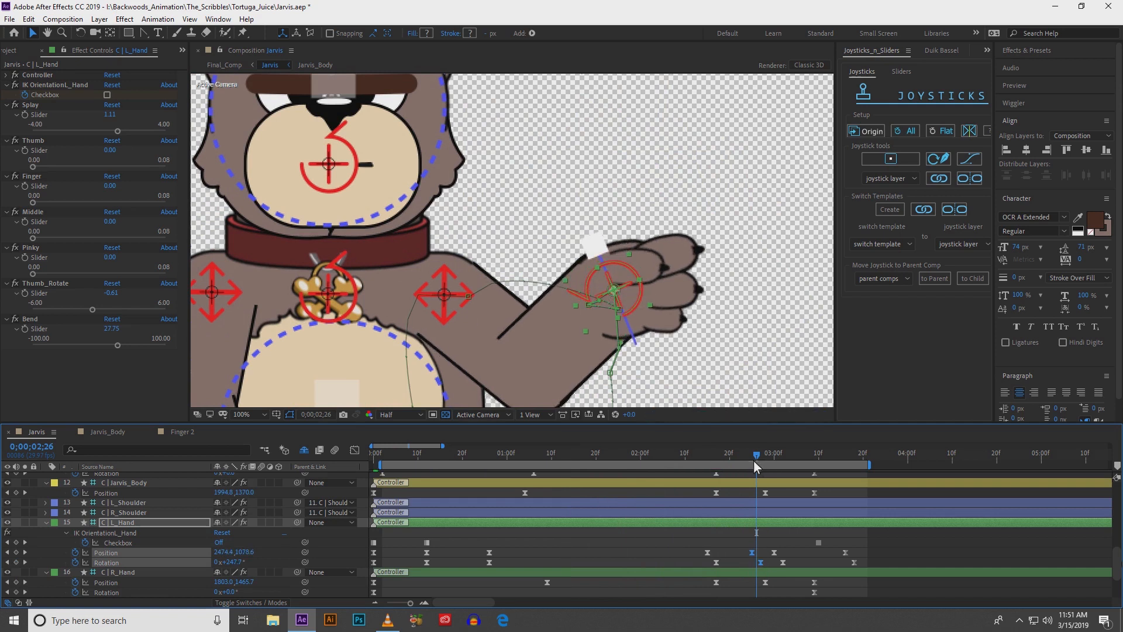
pyautogui.moveTo(760, 455); pyautogui.dragTo(770, 457)
pyautogui.moveTo(753, 553); pyautogui.dragTo(774, 566)
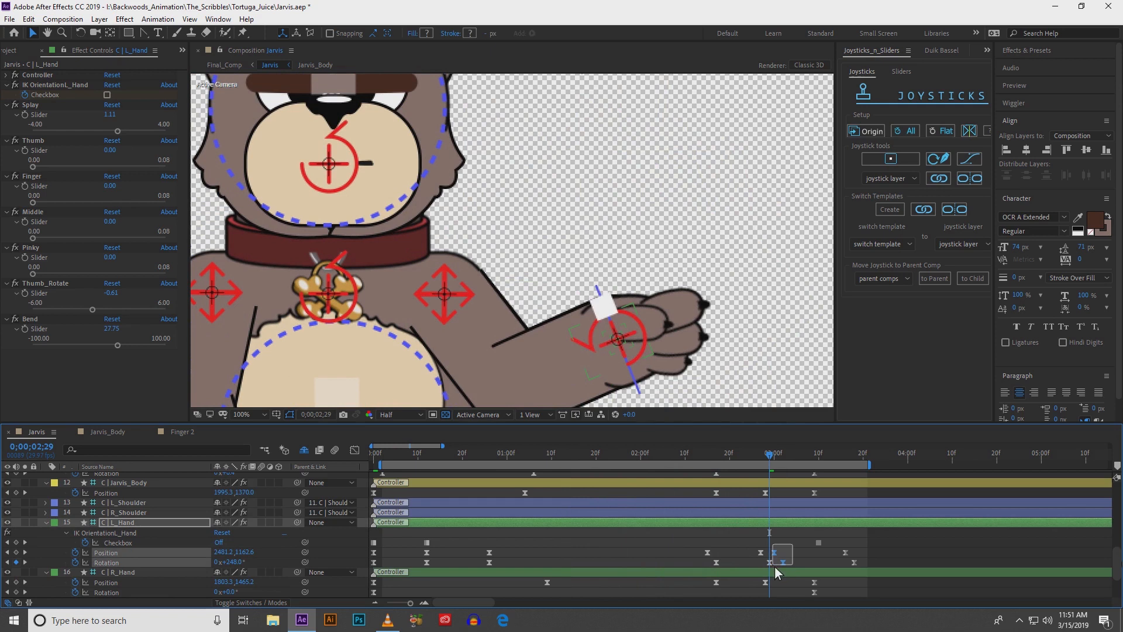
pyautogui.press('Delete')
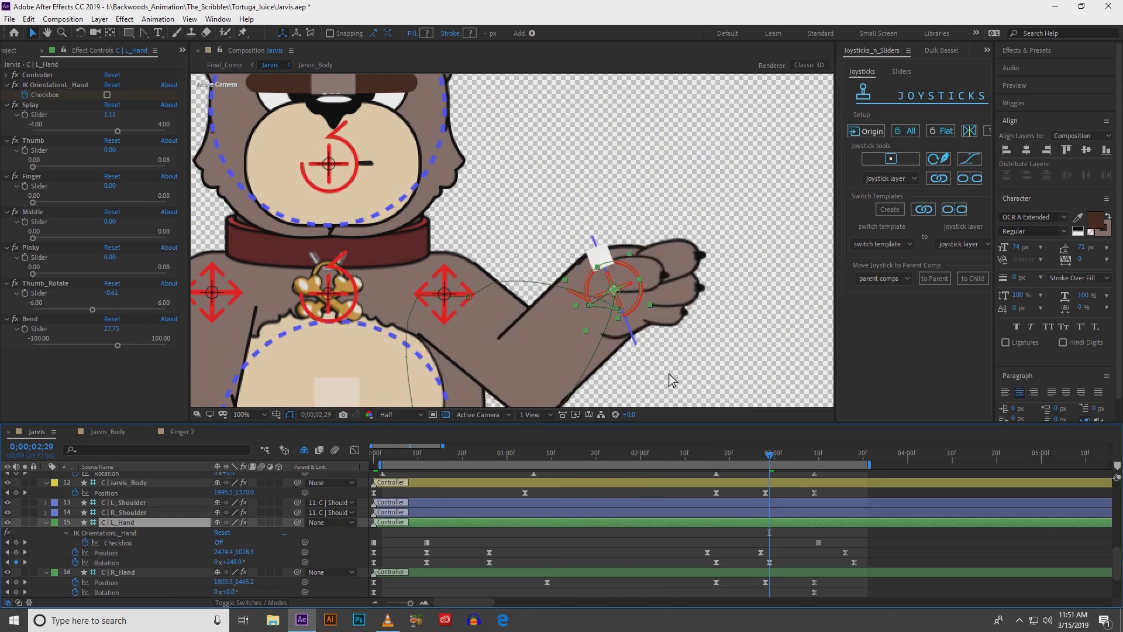
# - Rotate C | L_Hand to 243.7° at 0;00;02;29
pyautogui.press('w')
pyautogui.moveTo(643, 279); pyautogui.dragTo(636, 282)
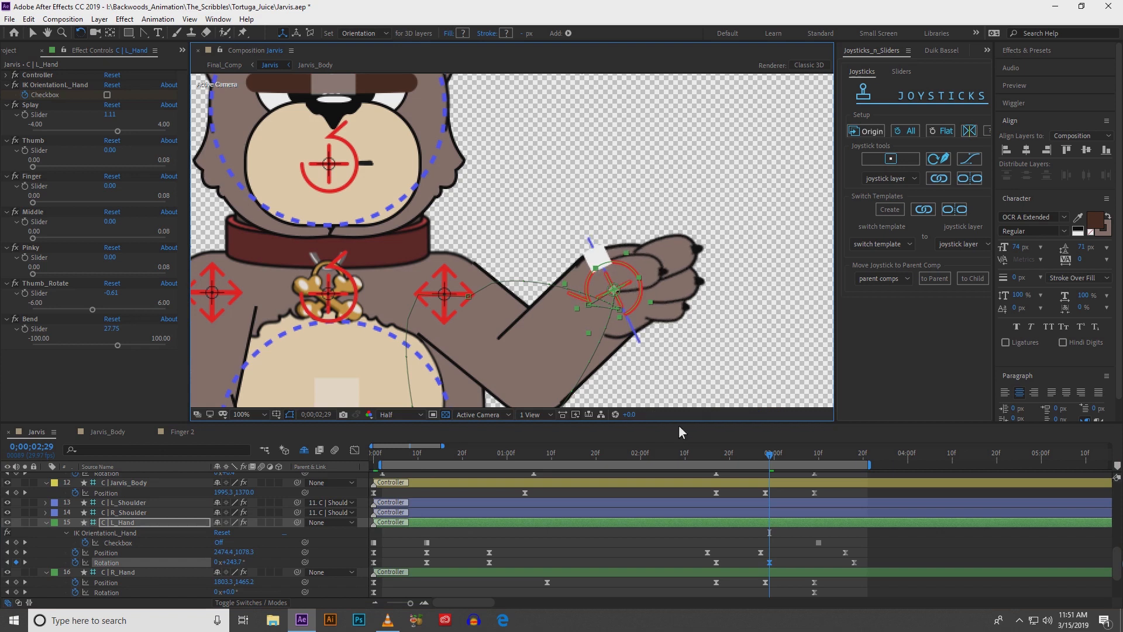
pyautogui.press('v')
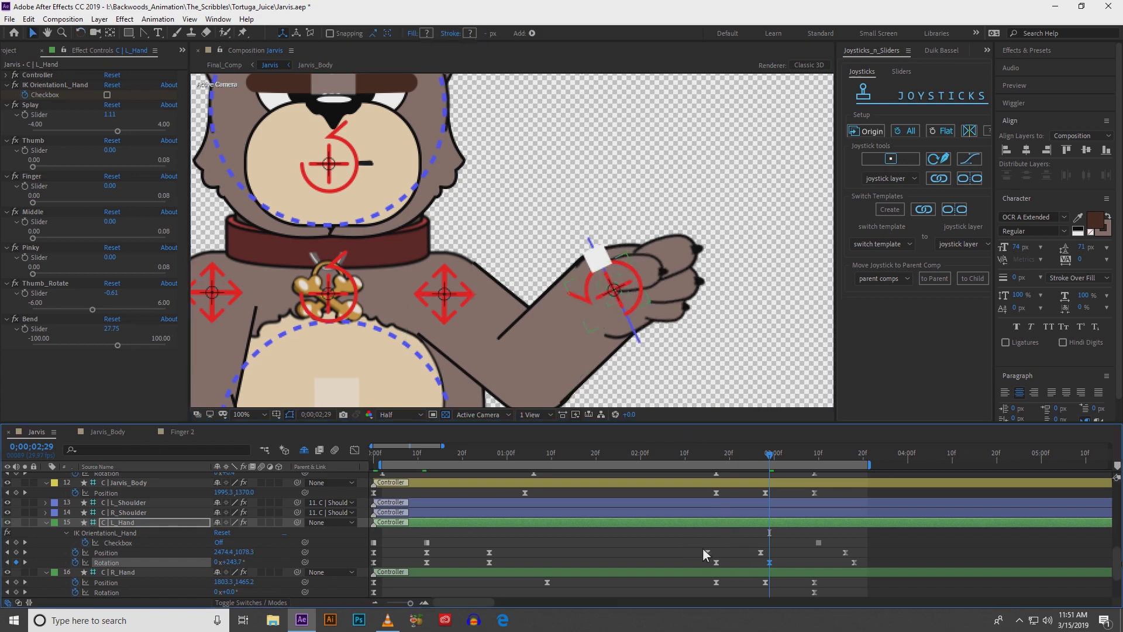
# - Examine the speed curves of C | L_Hand's Position and Rotation keyframes from 0;00;02;15 to 0;00;02;29 in the Graph Editor
pyautogui.moveTo(688, 541); pyautogui.dragTo(788, 566)
pyautogui.click(358, 451)
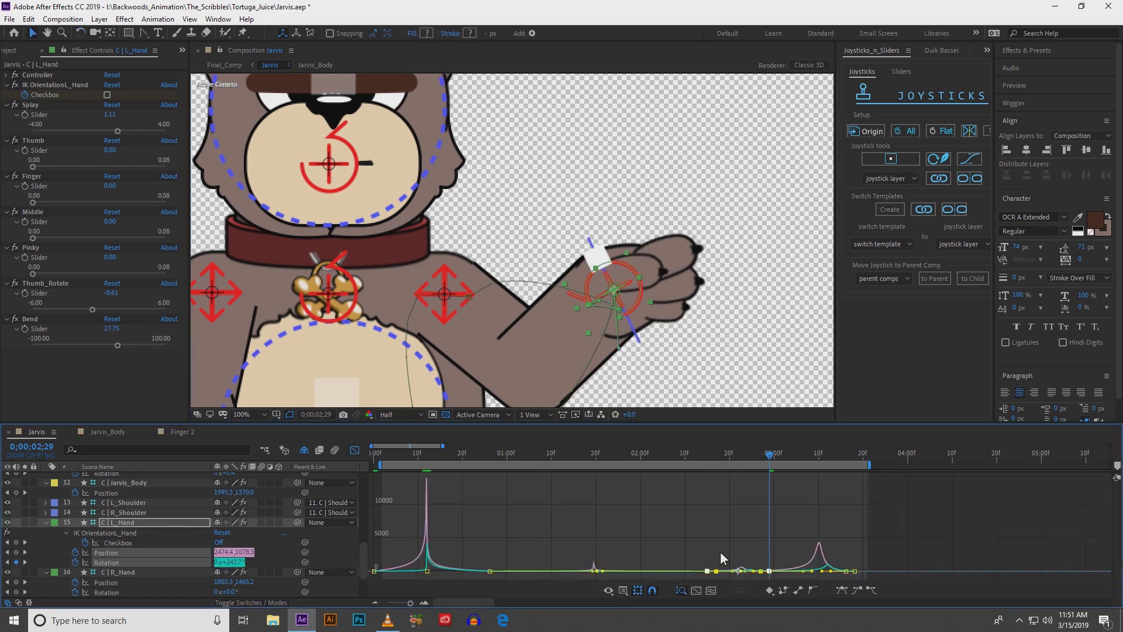
pyautogui.moveTo(444, 446); pyautogui.dragTo(414, 453)
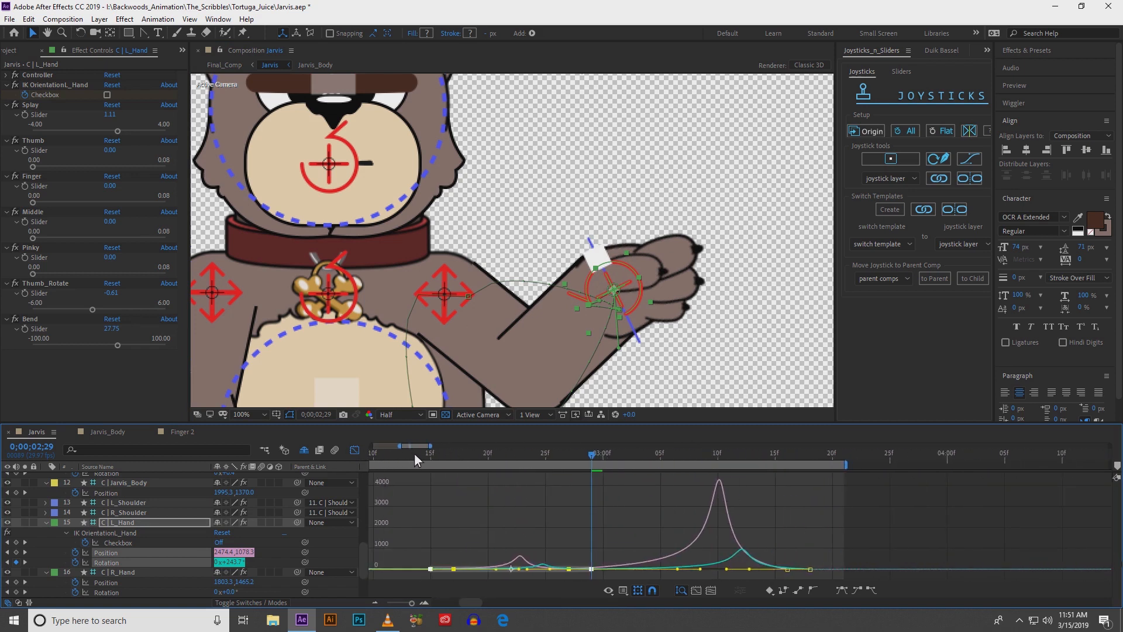
pyautogui.moveTo(399, 524); pyautogui.dragTo(616, 560)
pyautogui.moveTo(430, 460); pyautogui.dragTo(556, 467)
pyautogui.click(354, 449)
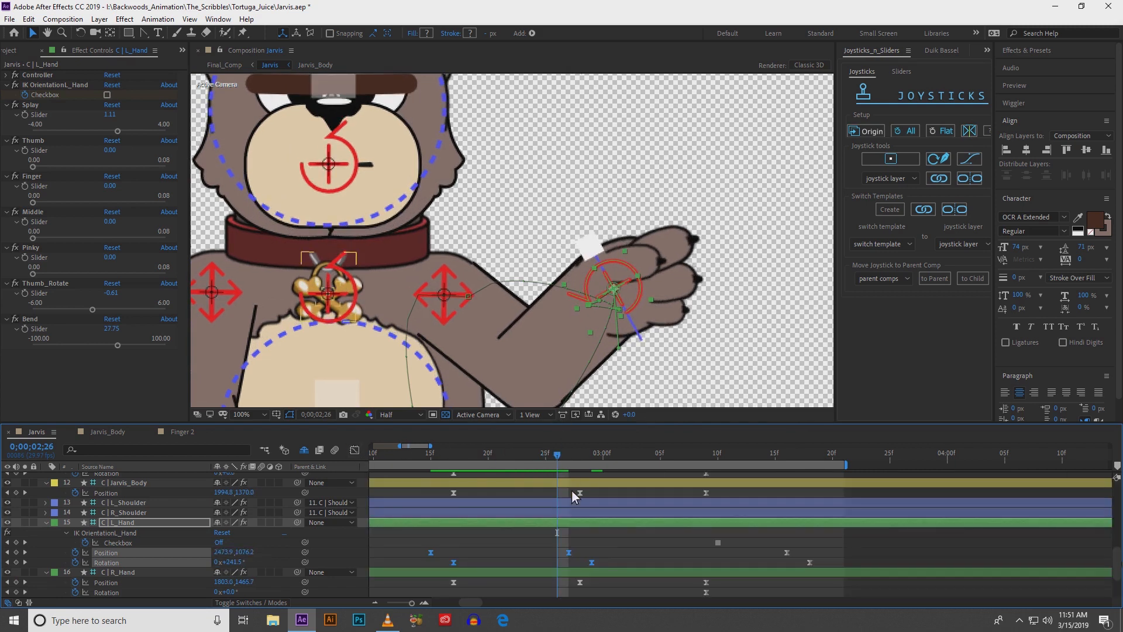
# - Move C | L_Hand to Position 2442.2, 1070.2 at 0;00;02;27
pyautogui.click(568, 458)
pyautogui.click(553, 531)
pyautogui.click(553, 523)
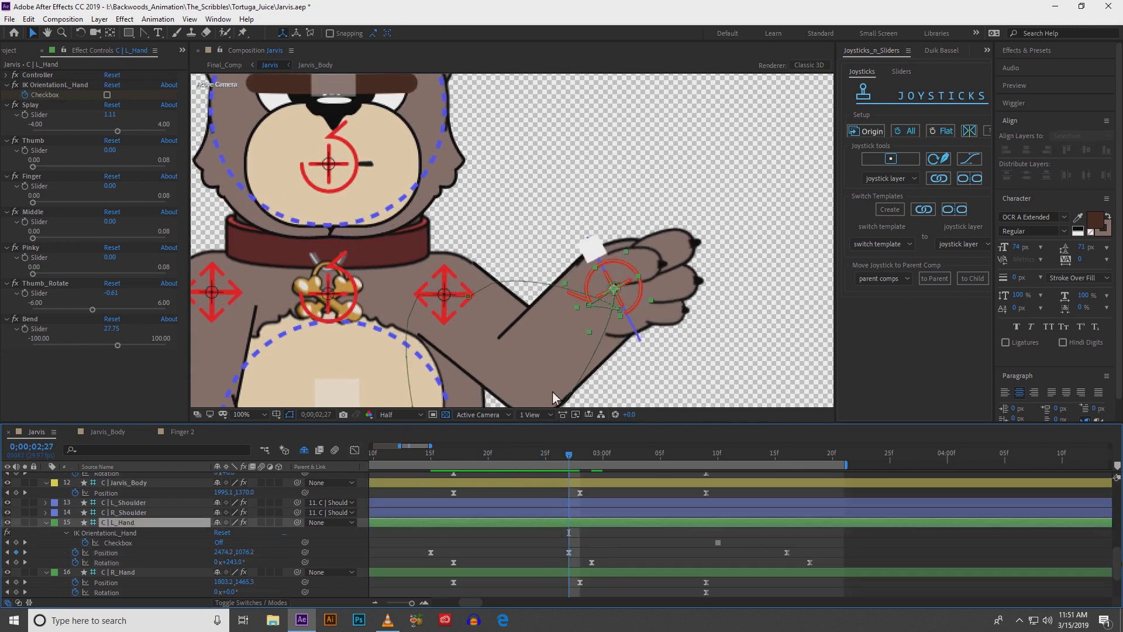
pyautogui.moveTo(629, 288); pyautogui.dragTo(609, 281)
pyautogui.press('Right')
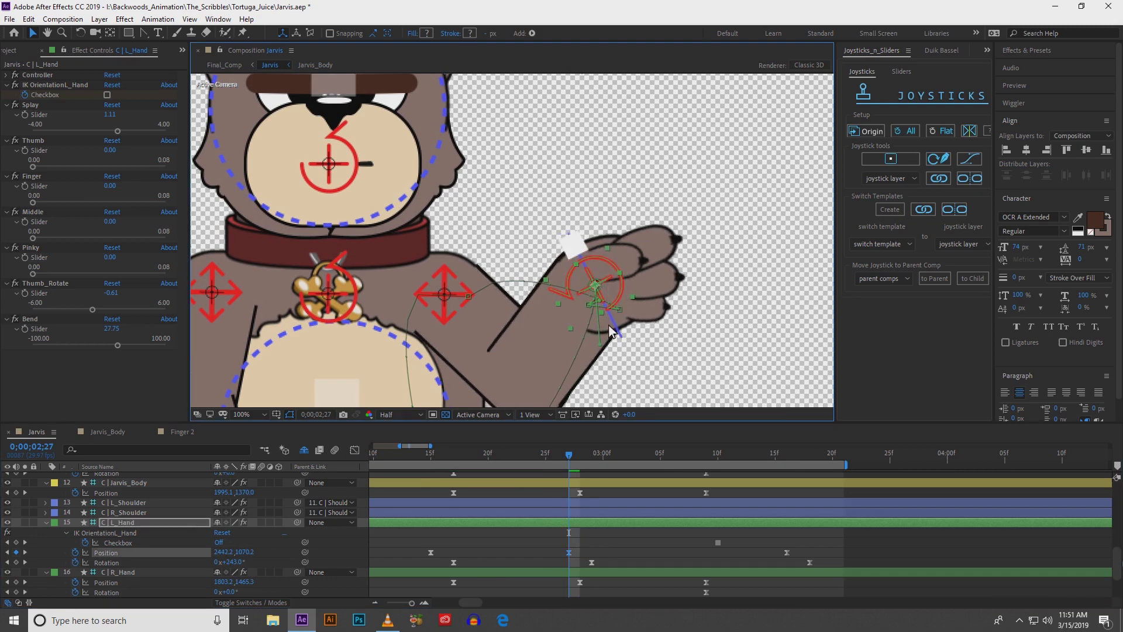
pyautogui.press(',')
pyautogui.press(',')
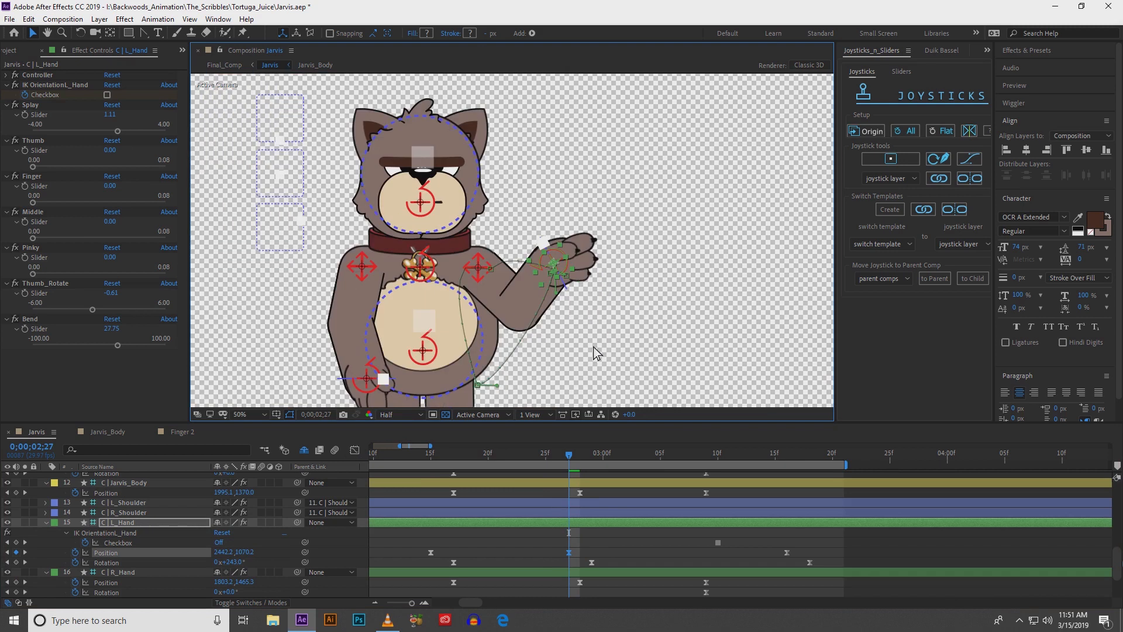
# - Pull the outgoing motion-path handle of C | L_Hand's 0;00;02;27 Position keyframe down and outward so the hand drops along a wide arc
pyautogui.click(716, 455)
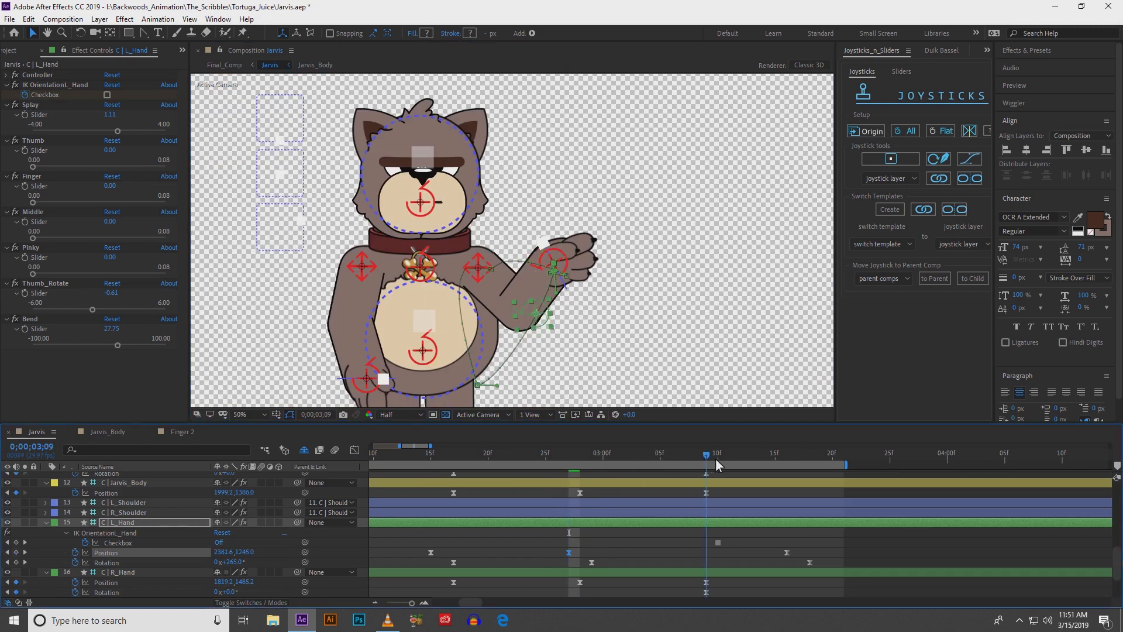
pyautogui.moveTo(557, 302); pyautogui.dragTo(589, 381)
pyautogui.scroll(-3, 585, 363)
pyautogui.moveTo(598, 339); pyautogui.dragTo(604, 341)
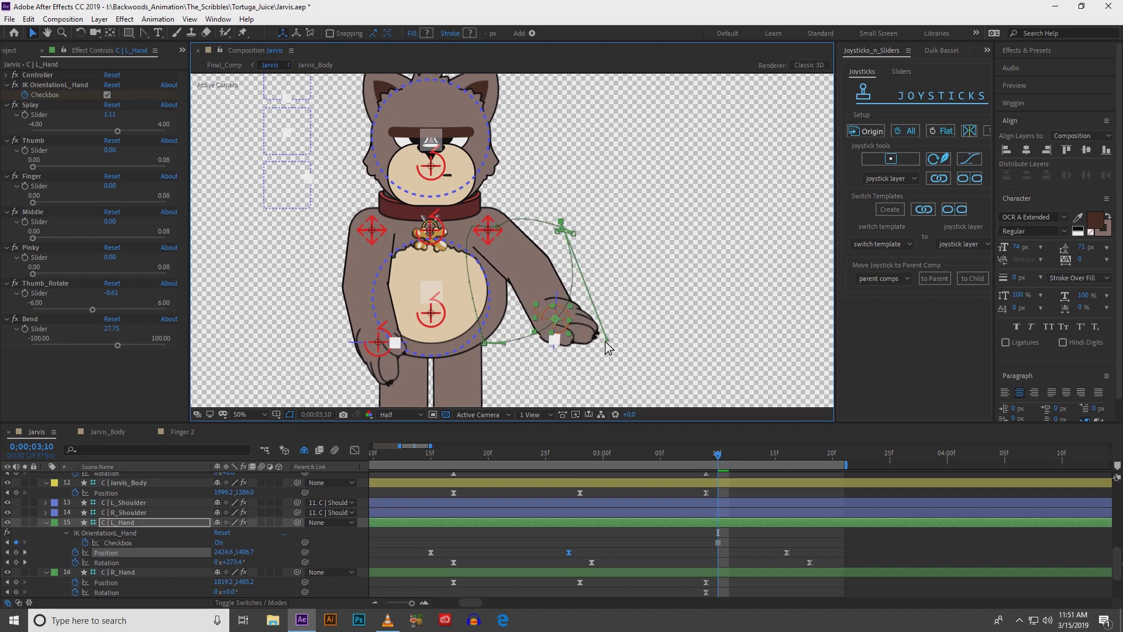
pyautogui.press('pagedown')
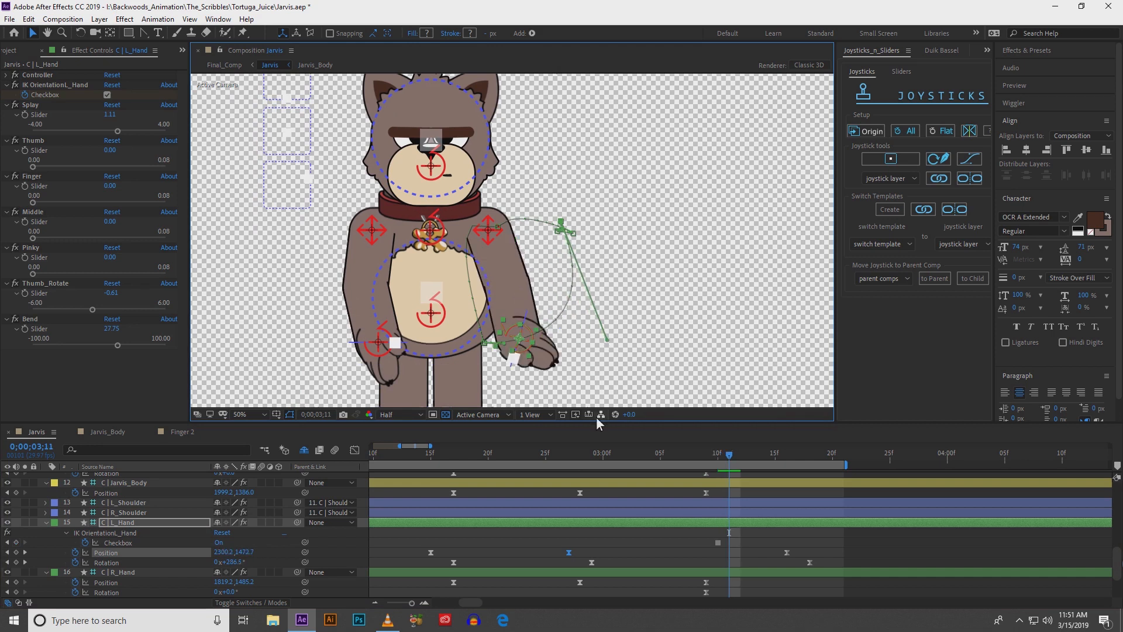
pyautogui.press('pageup')
pyautogui.press('pageup')
pyautogui.press('pageup')
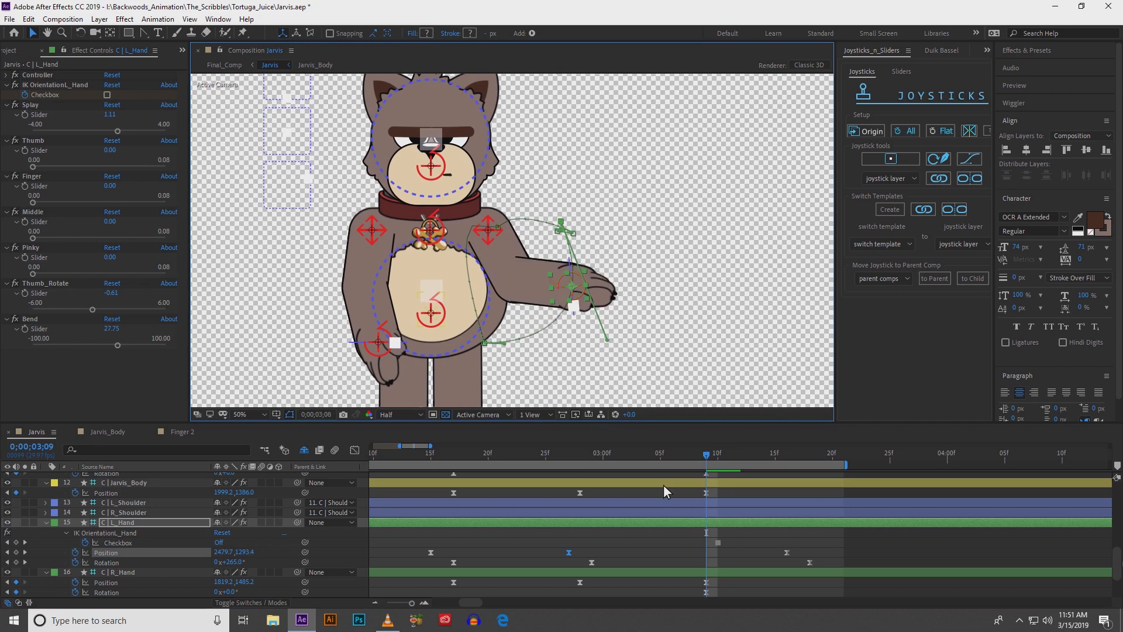
pyautogui.press('pagedown')
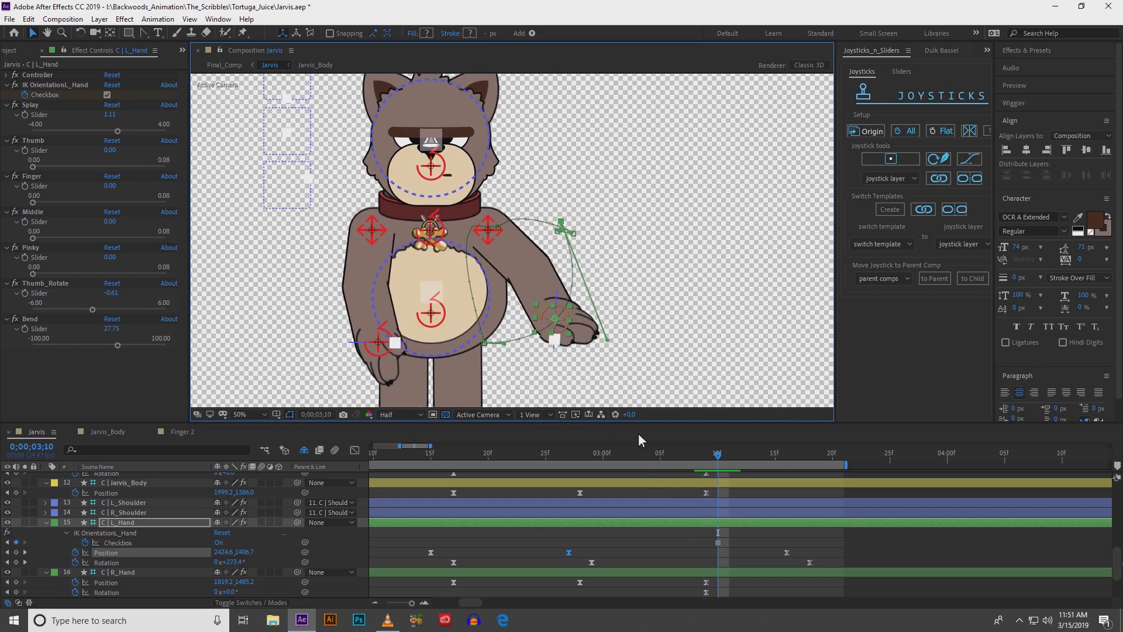
pyautogui.moveTo(609, 339); pyautogui.dragTo(630, 352)
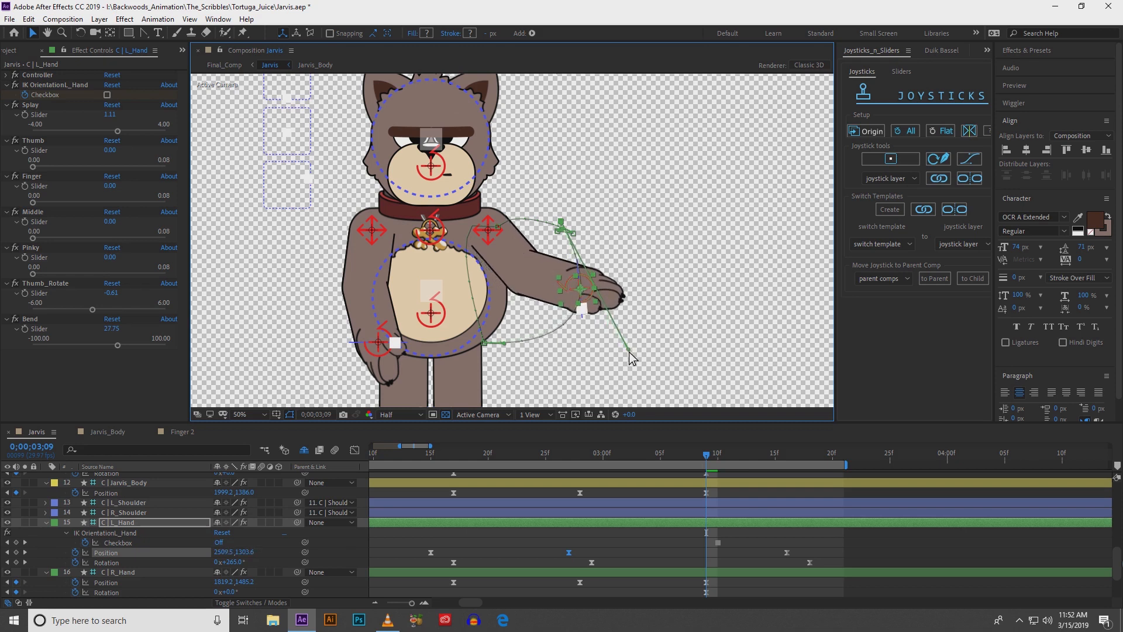
# - Step frame by frame through 0;00;03;07 to 0;00;03;14 to examine the arc of the hand's drop
pyautogui.press('pageup')
pyautogui.press('pageup')
pyautogui.press('pageup')
pyautogui.press('pageup')
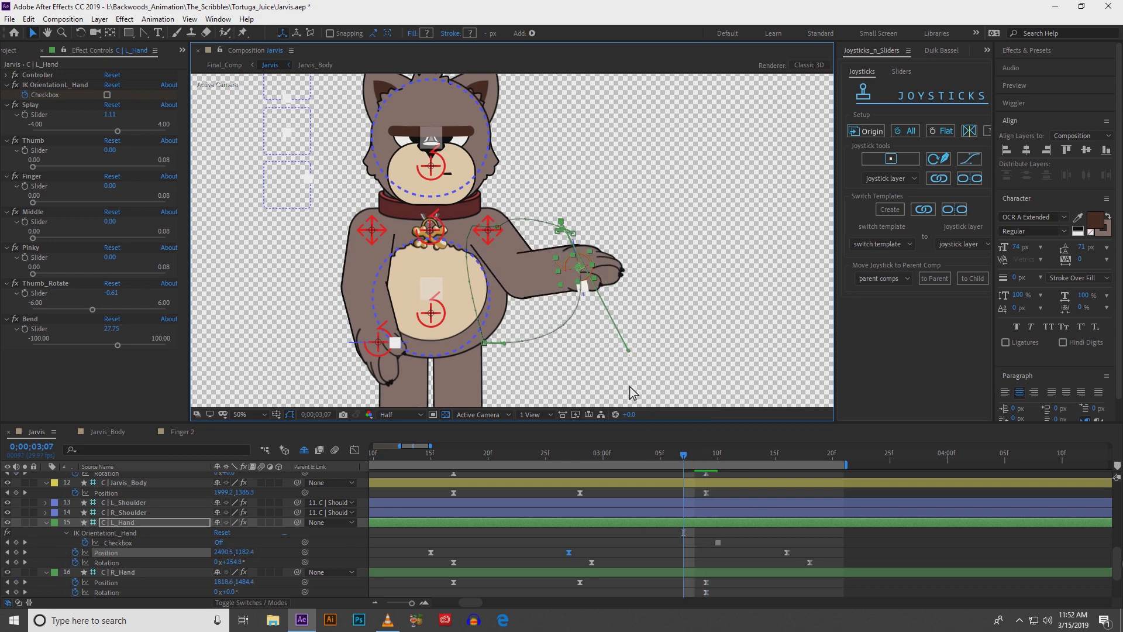
pyautogui.press('pagedown')
pyautogui.press('pagedown')
pyautogui.press('pagedown')
pyautogui.press('pagedown')
pyautogui.press('pagedown')
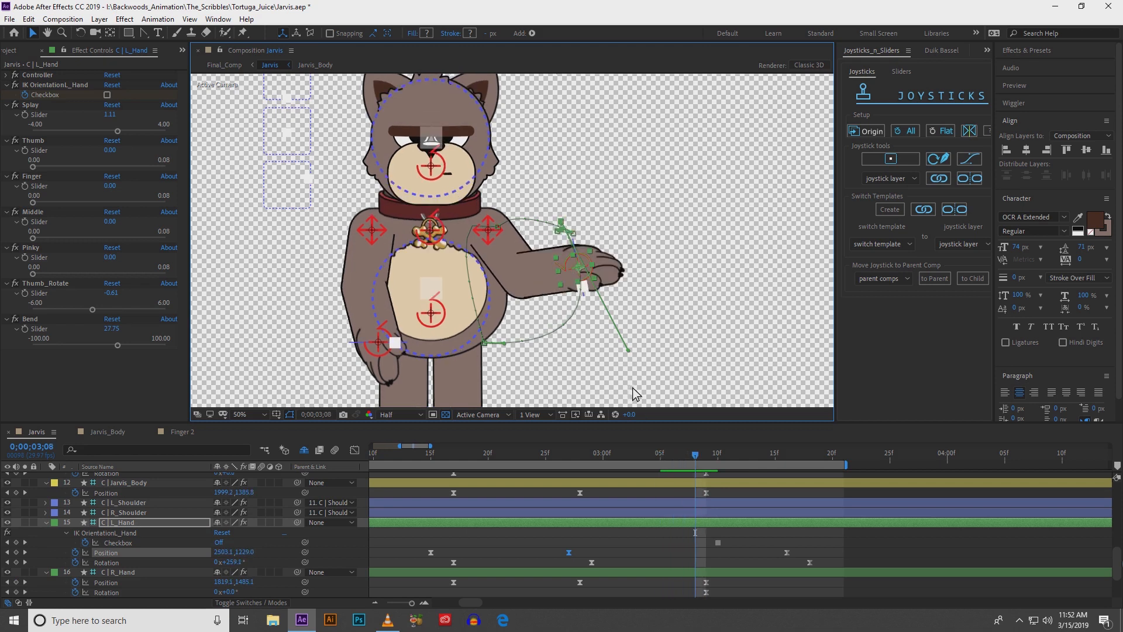
pyautogui.press('pagedown')
pyautogui.press('pagedown')
pyautogui.press('pagedown')
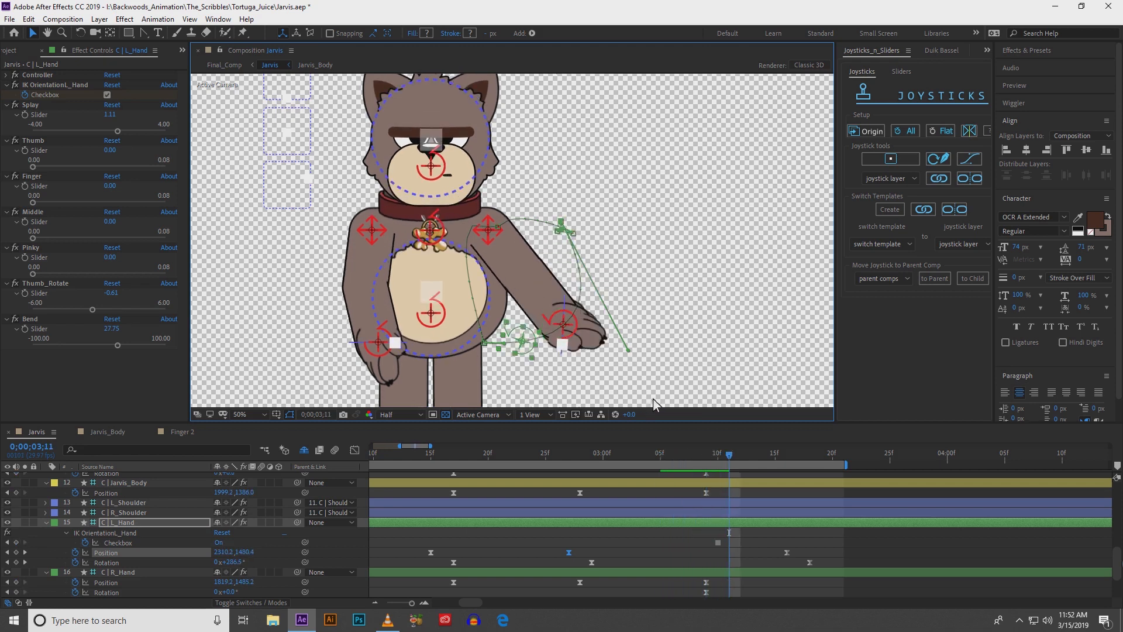
pyautogui.press('pagedown')
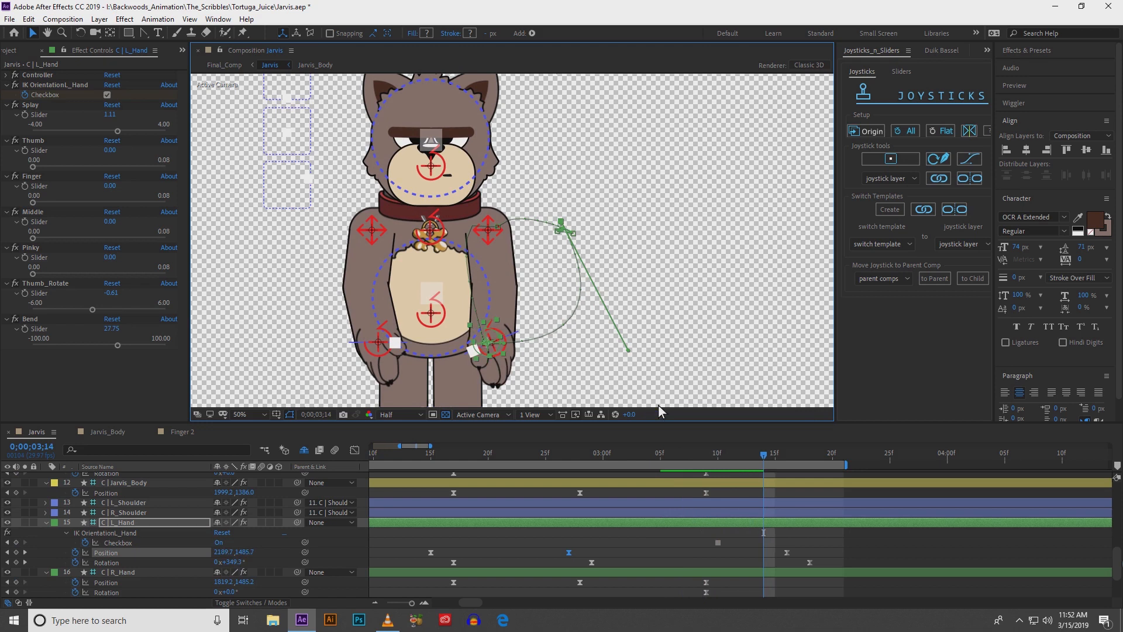
# - Play back the gesture and scrub to about 0;00;01;27 to review the hand's timing before the raise
pyautogui.moveTo(499, 261); pyautogui.dragTo(510, 264)
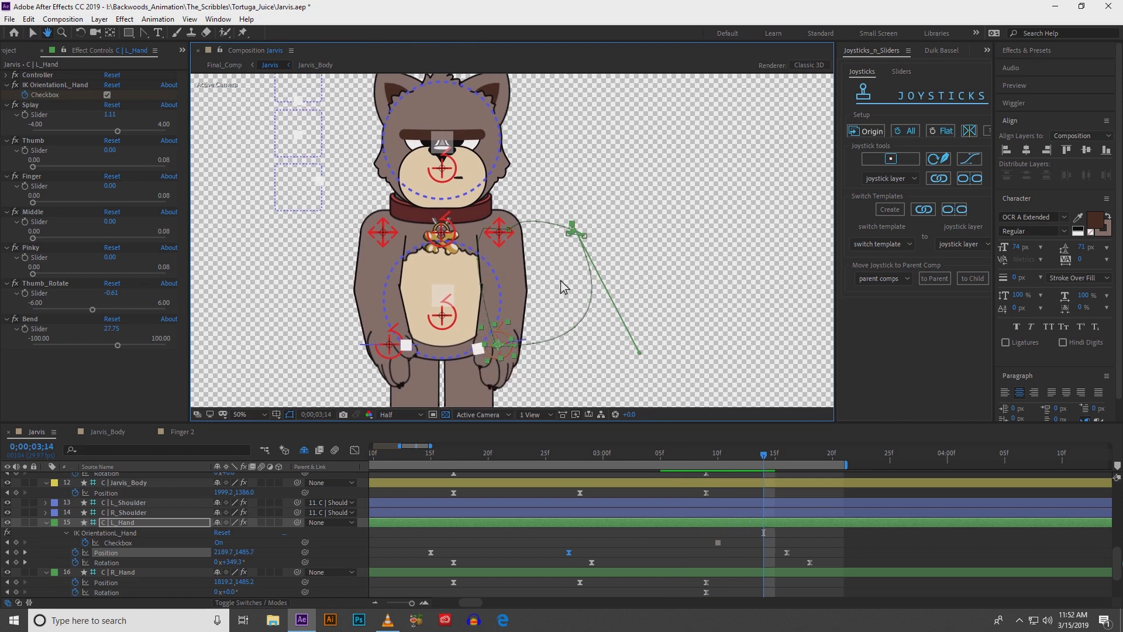
pyautogui.press('space')
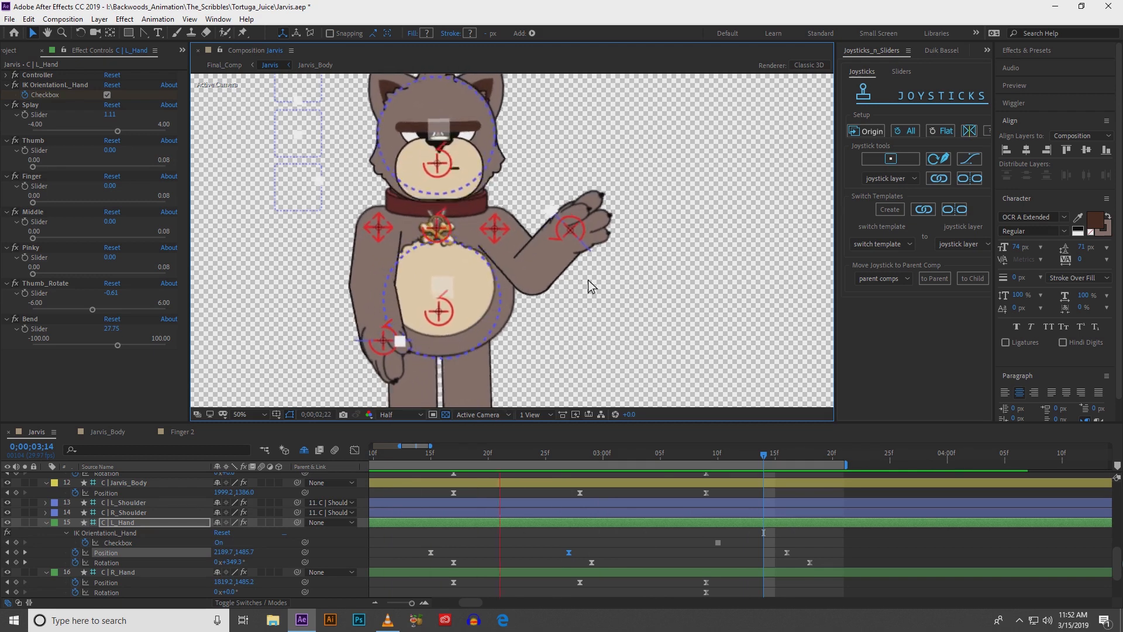
pyautogui.press('space')
pyautogui.moveTo(426, 448); pyautogui.dragTo(626, 459)
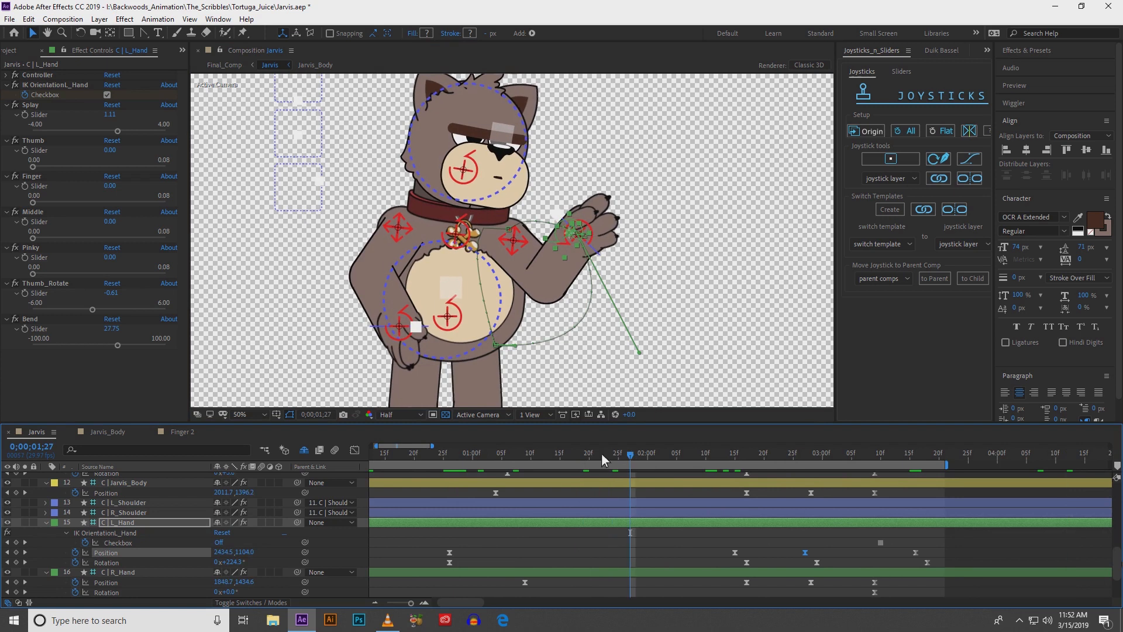
# - Delay C | L_Hand's gesture keyframes, placing Position at 0;00;02;18 and 0;00;02;28 and Rotation at 0;00;02;20 and 0;00;03;00
pyautogui.moveTo(446, 540); pyautogui.dragTo(490, 567)
pyautogui.moveTo(630, 458); pyautogui.dragTo(747, 466)
pyautogui.moveTo(712, 539); pyautogui.dragTo(823, 564)
pyautogui.moveTo(729, 549); pyautogui.dragTo(763, 565)
pyautogui.hotkey('alt', 'Right')
pyautogui.hotkey('alt', 'Right')
# - Shorten the incoming speed handle of C | L_Hand's Position keyframe at 0;00;02;18
pyautogui.click(727, 553)
pyautogui.click(678, 522)
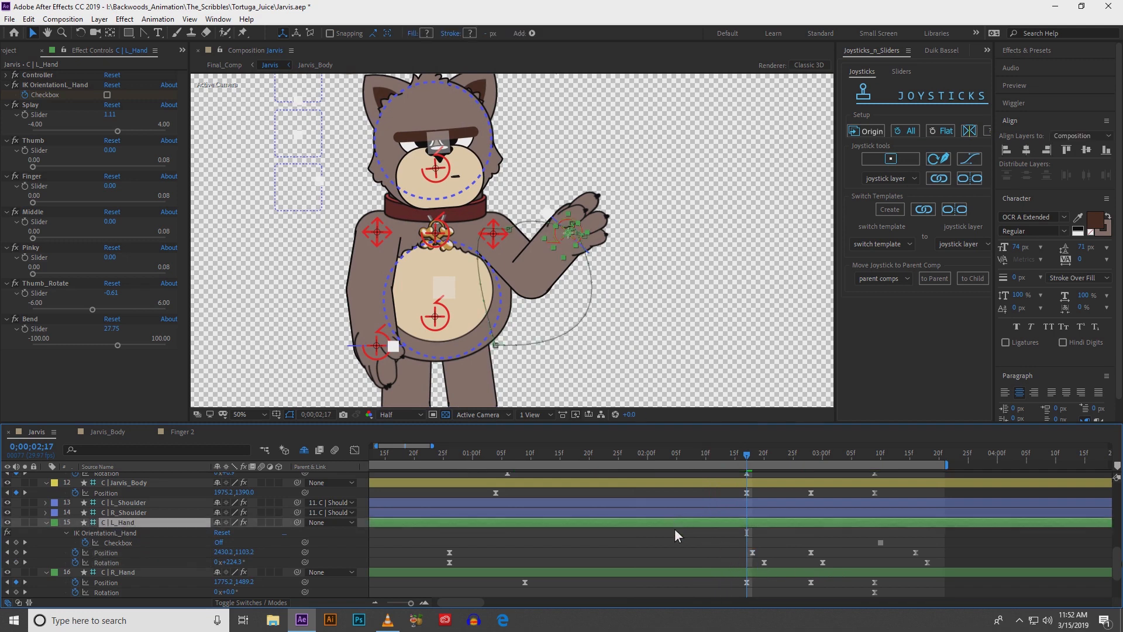
pyautogui.click(752, 553)
pyautogui.click(358, 452)
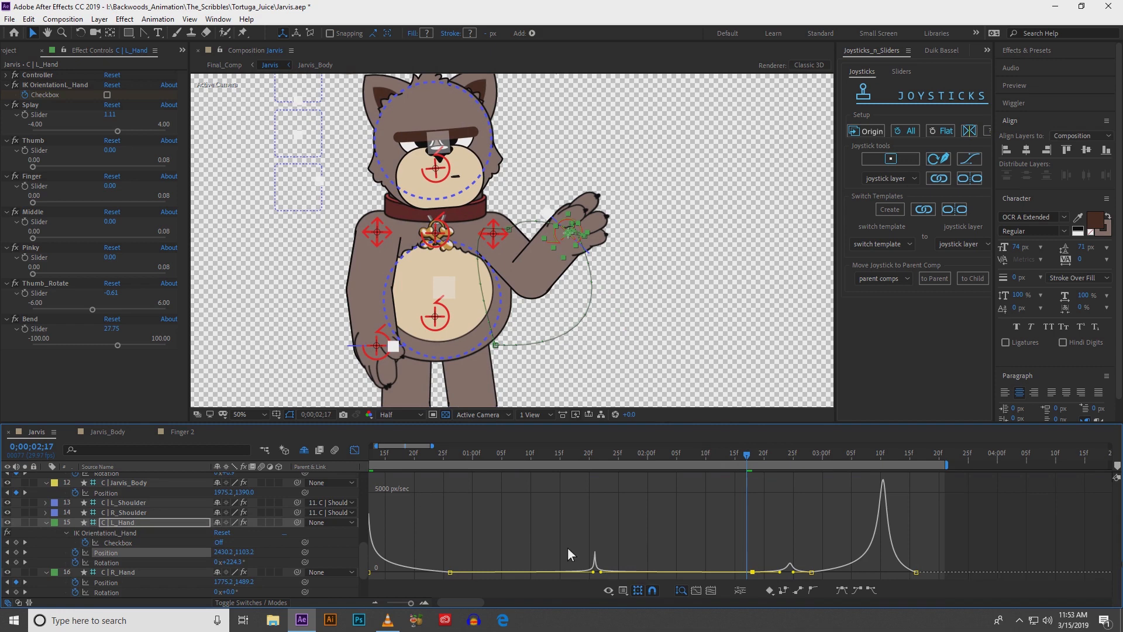
pyautogui.moveTo(601, 573); pyautogui.dragTo(697, 573)
pyautogui.click(359, 449)
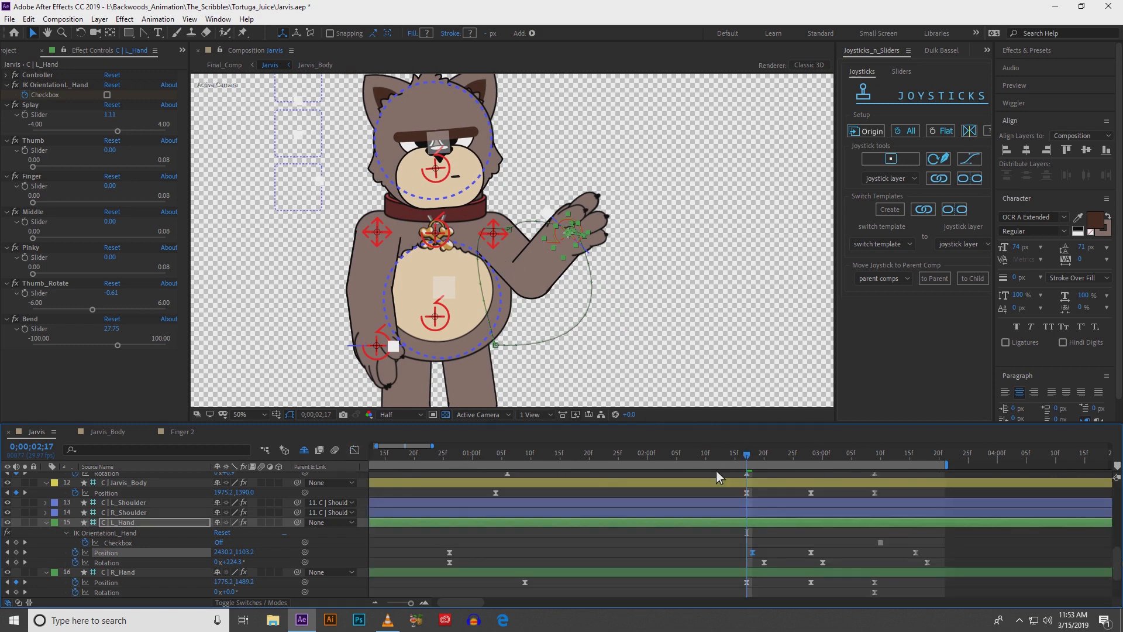
# - Try to delay C_J_Head's 0;00;02;17 Position keyframe by about two frames
pyautogui.scroll(4, 774, 520)
pyautogui.moveTo(747, 456); pyautogui.dragTo(817, 455)
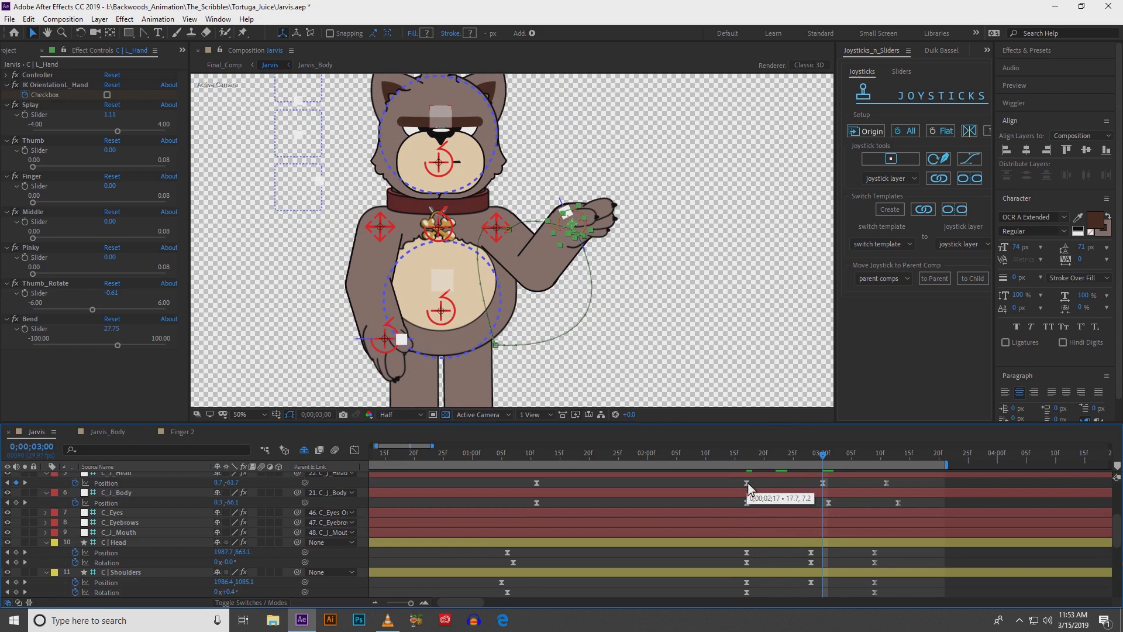
pyautogui.moveTo(829, 457)
pyautogui.mouseDown()
pyautogui.moveTo(889, 460)
pyautogui.moveTo(822, 459)
pyautogui.moveTo(847, 457)
pyautogui.mouseUp()
pyautogui.moveTo(753, 457); pyautogui.dragTo(834, 461)
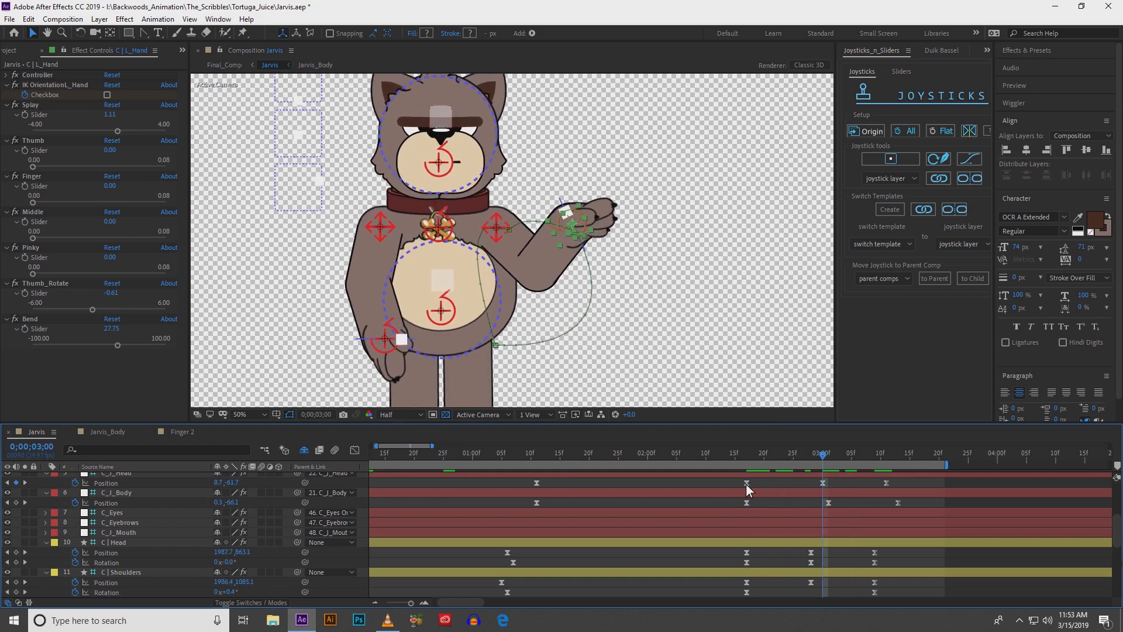
pyautogui.moveTo(747, 483); pyautogui.dragTo(759, 484)
pyautogui.hotkey('ctrl', 'z')
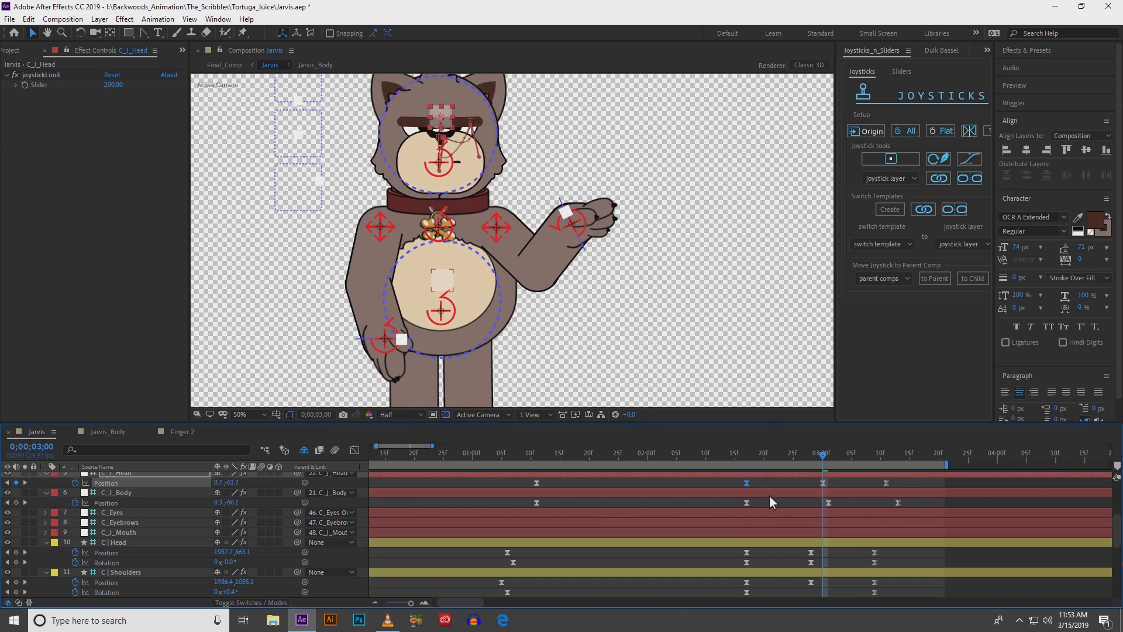
# - Move L_Hand_Rotate's 0;00;02;17 Position keyframe to 0;00;02;29 and play back the gesture
pyautogui.scroll(3, 769, 495)
pyautogui.click(769, 512)
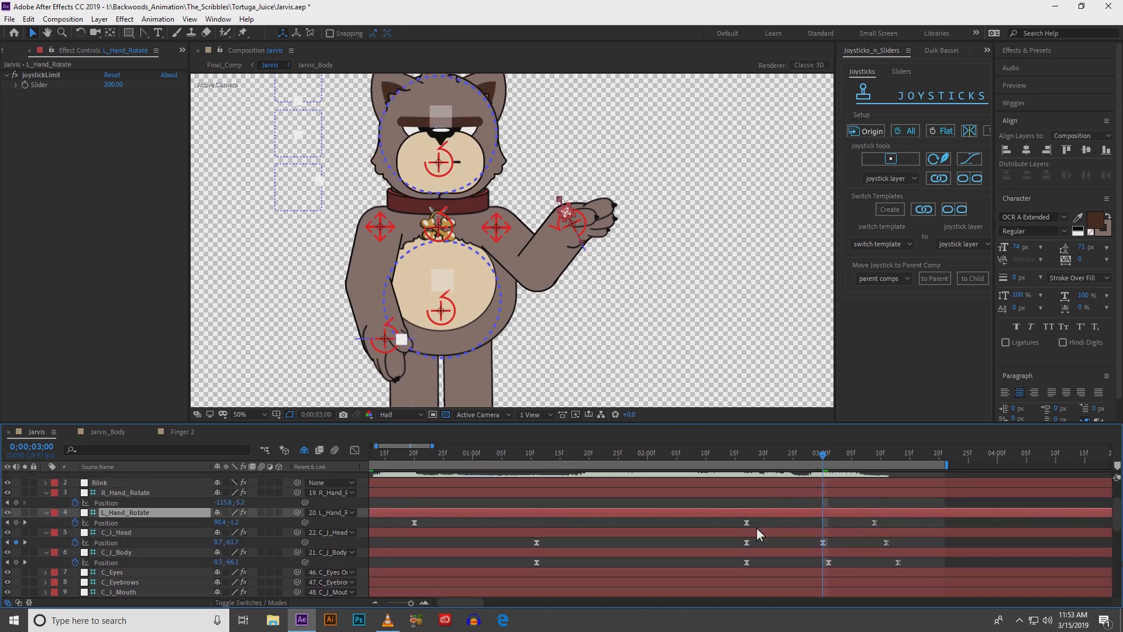
pyautogui.moveTo(748, 525); pyautogui.dragTo(818, 524)
pyautogui.moveTo(829, 454); pyautogui.dragTo(875, 462)
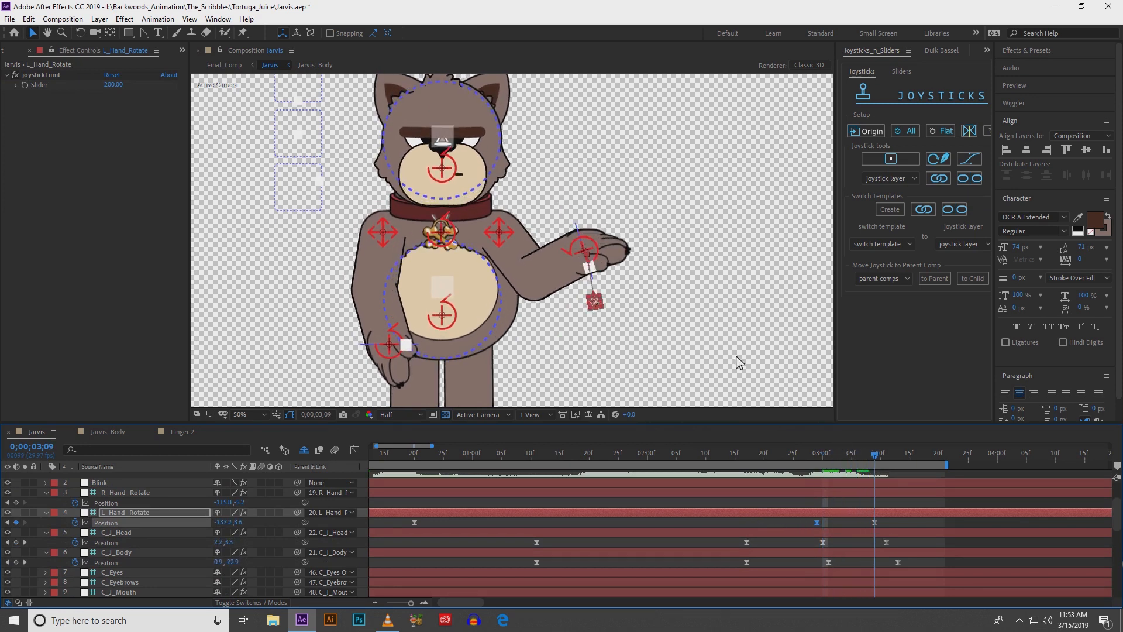
pyautogui.moveTo(514, 282); pyautogui.dragTo(539, 307)
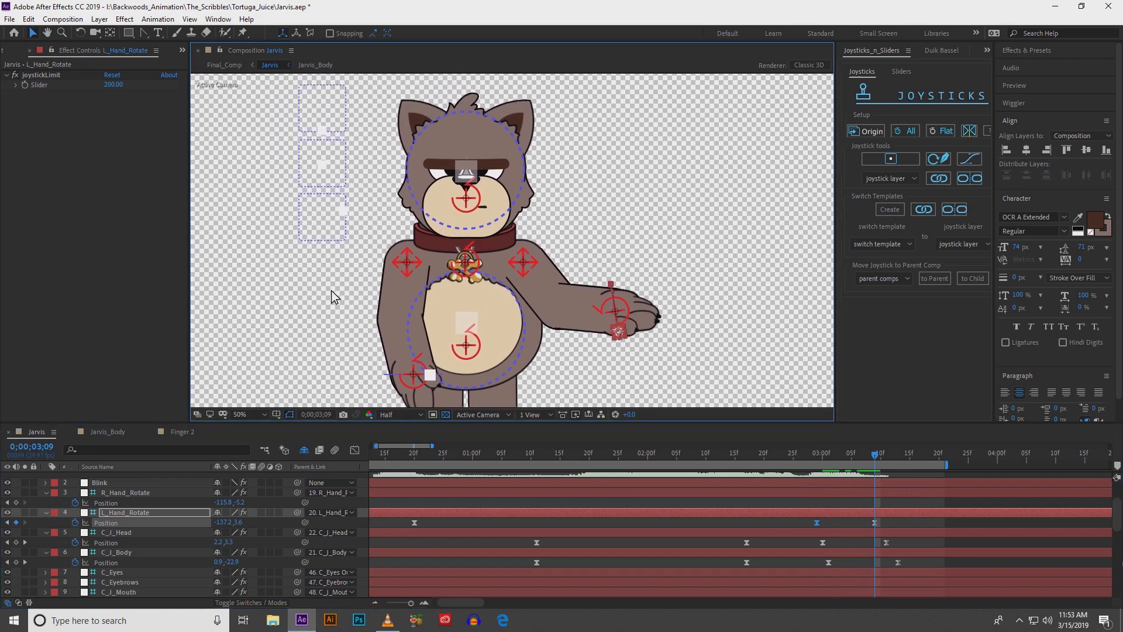
pyautogui.press('space')
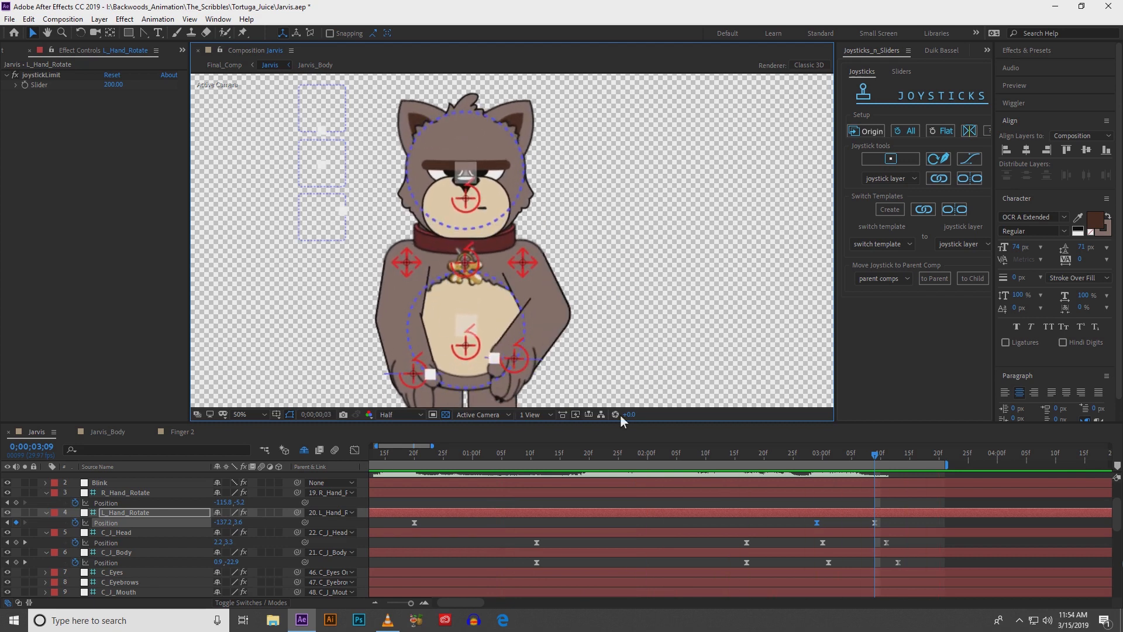
pyautogui.press('space')
# - Rotate C | L_Hand to about 231° at its 0;00;03;00 Rotation keyframe
pyautogui.moveTo(422, 447); pyautogui.dragTo(447, 448)
pyautogui.scroll(-8, 537, 520)
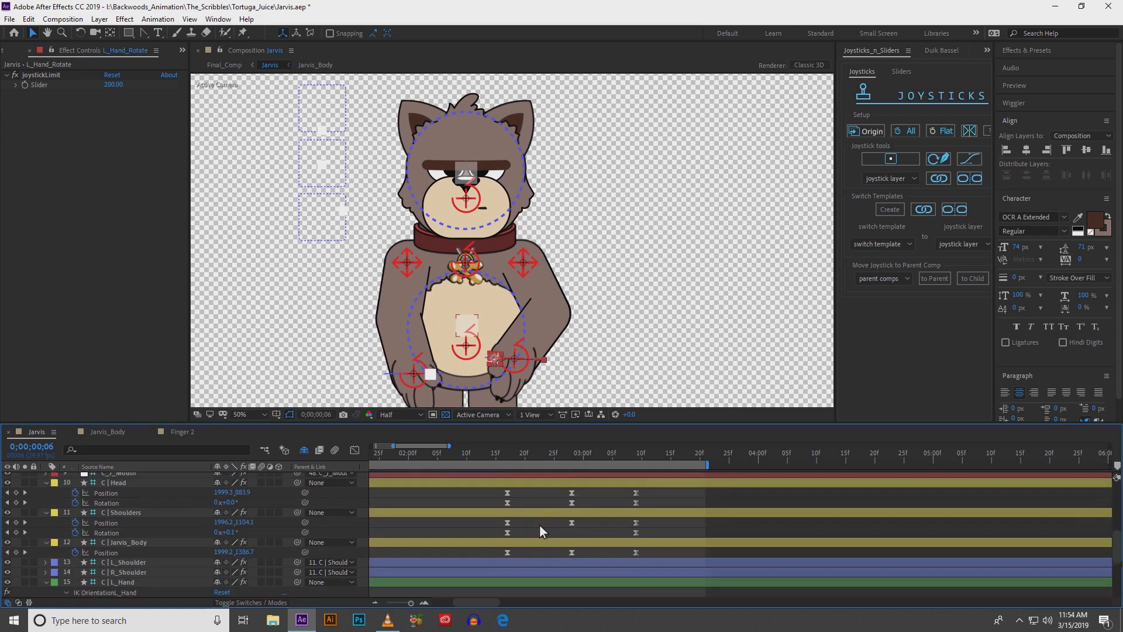
pyautogui.moveTo(533, 457); pyautogui.dragTo(584, 452)
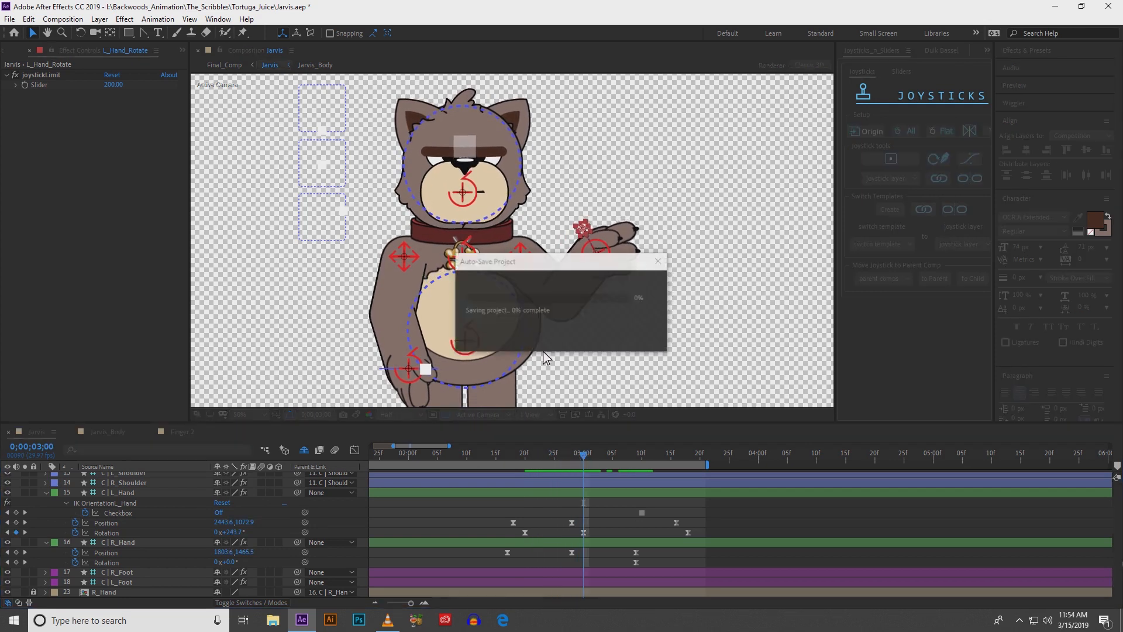
pyautogui.press('.')
pyautogui.press('w')
pyautogui.click(584, 533)
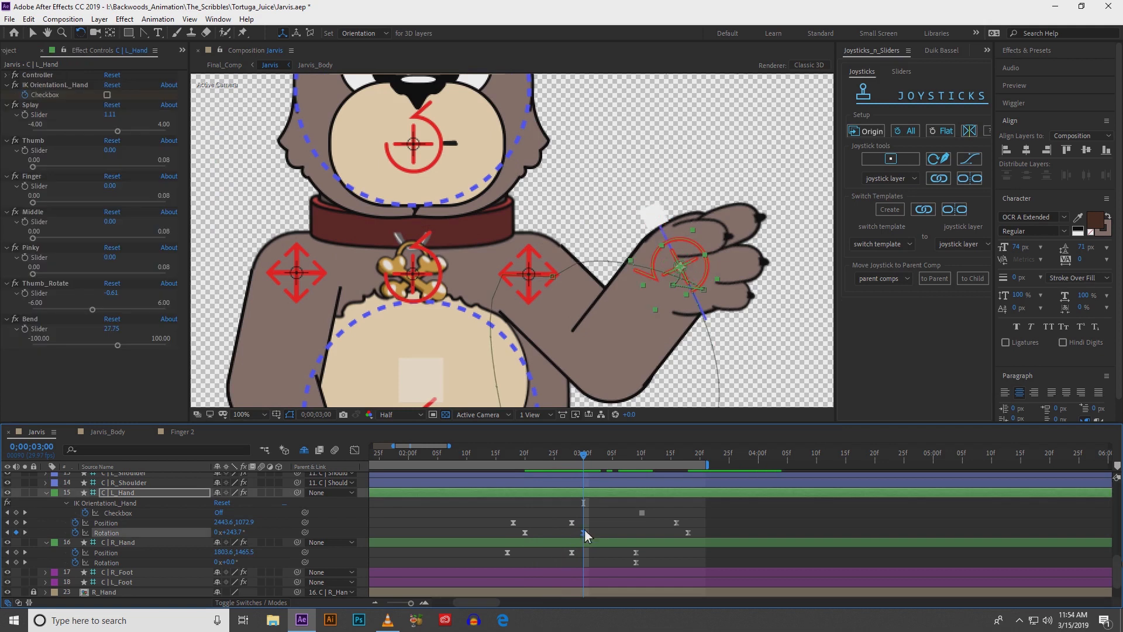
pyautogui.moveTo(721, 282); pyautogui.dragTo(611, 259)
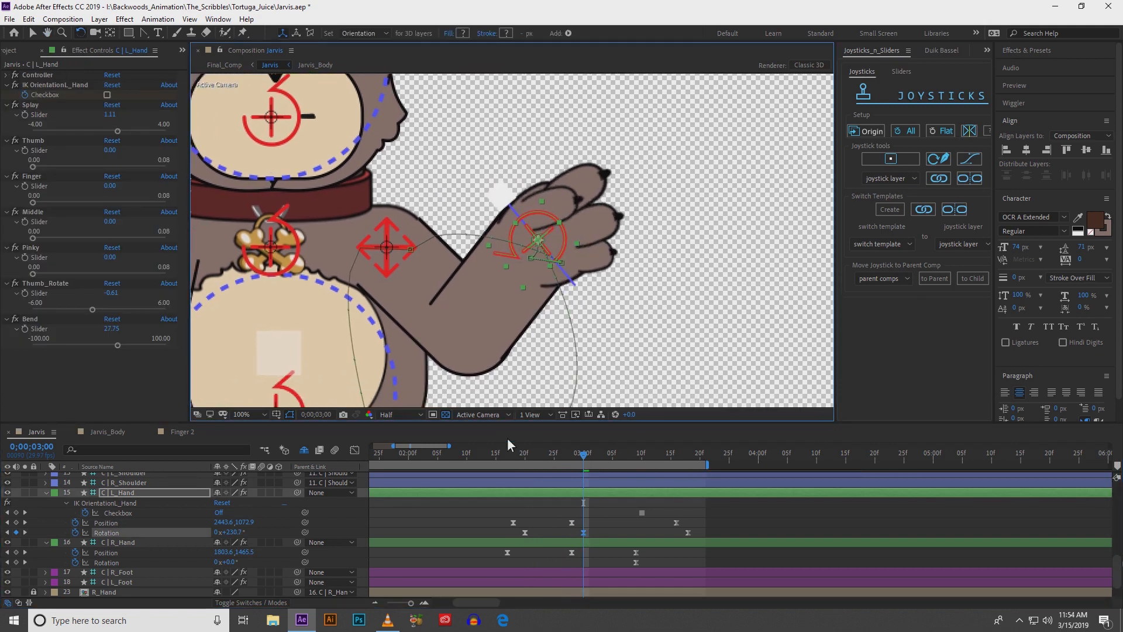
# - Retime C | L_Hand's surrounding Rotation keyframes to 0;00;02;18 and 0;00;03;01, adding an overshoot of about 236.3° at 0;00;02;25
pyautogui.click(520, 457)
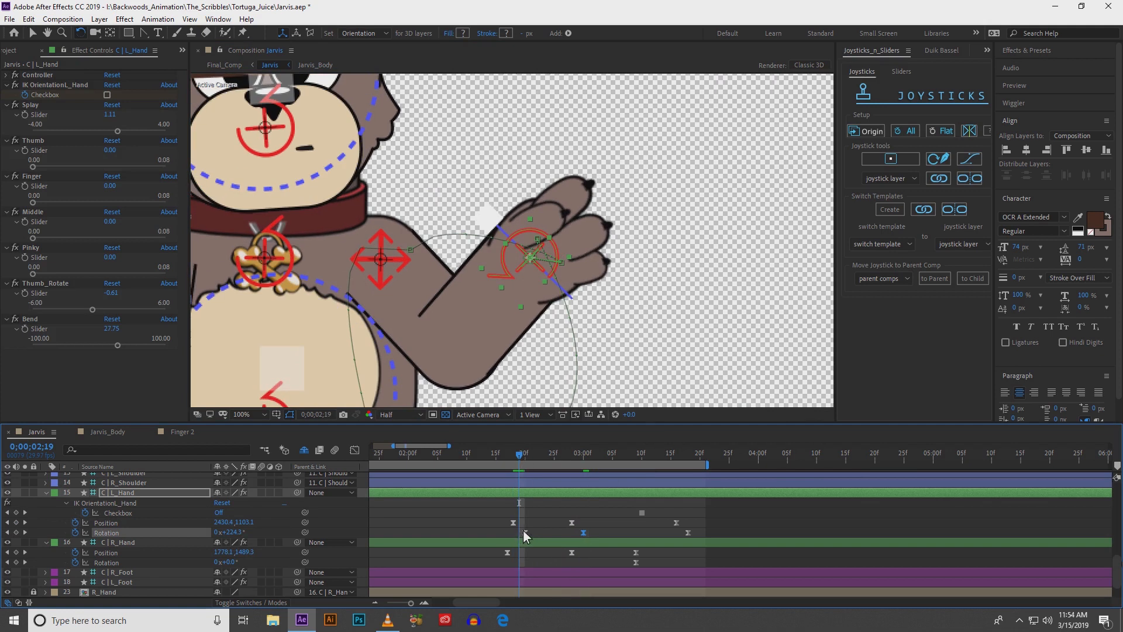
pyautogui.moveTo(519, 459); pyautogui.dragTo(555, 458)
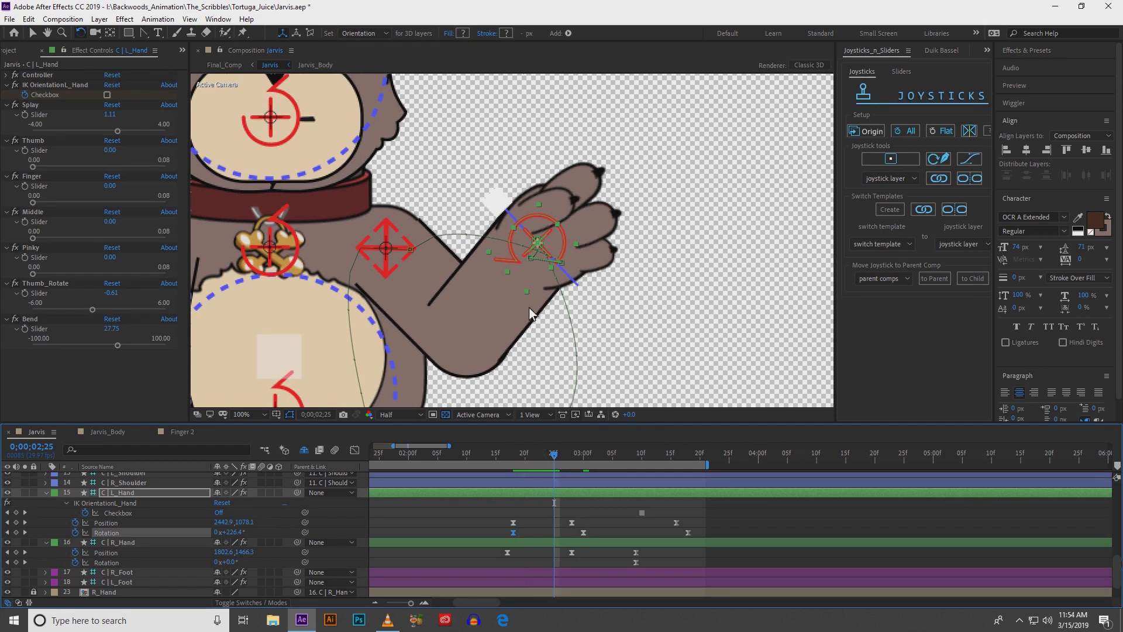
pyautogui.moveTo(579, 245); pyautogui.dragTo(578, 253)
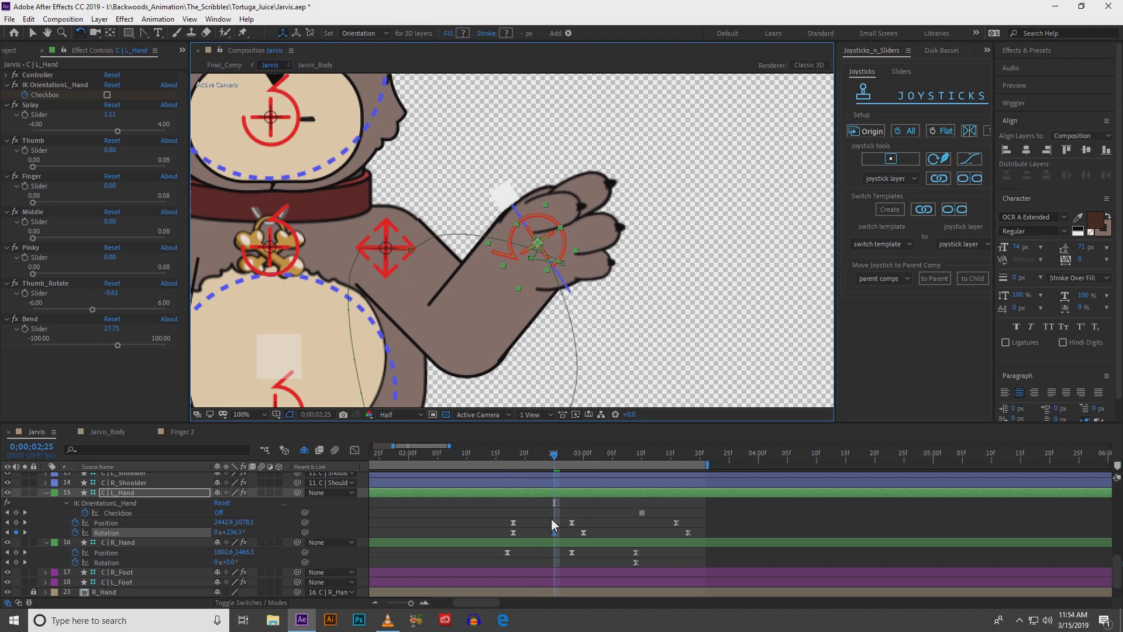
pyautogui.moveTo(584, 533); pyautogui.dragTo(593, 535)
pyautogui.moveTo(555, 456); pyautogui.dragTo(583, 456)
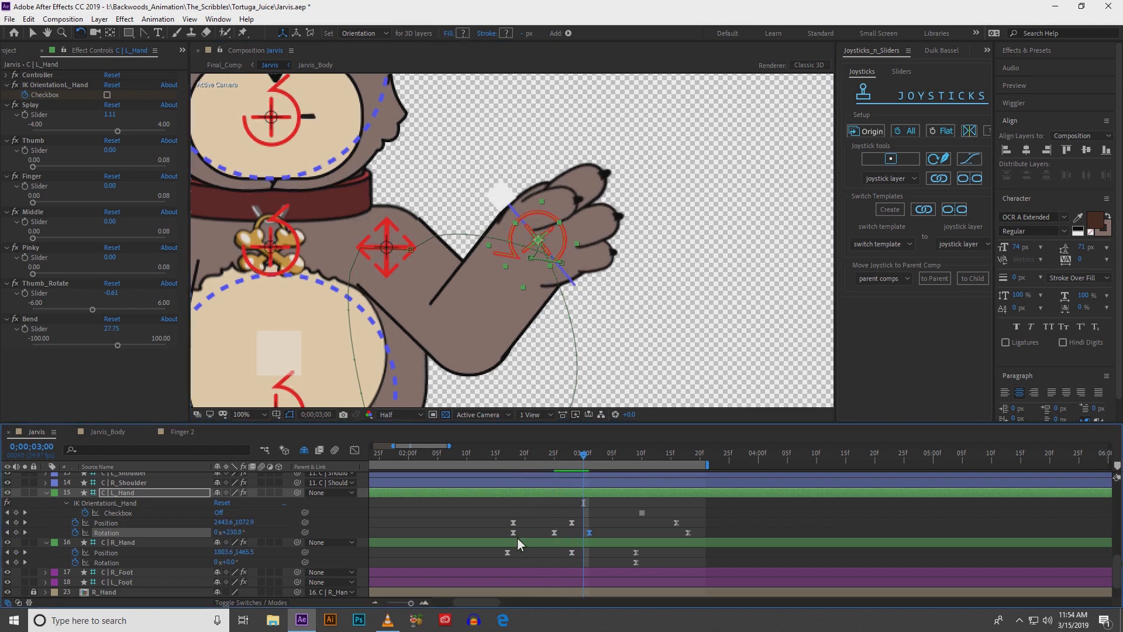
# - Apply Easy Ease to C | L_Hand's Rotation keyframes between 0;00;02;18 and 0;00;03;01
pyautogui.click(354, 451)
pyautogui.moveTo(495, 533); pyautogui.dragTo(620, 581)
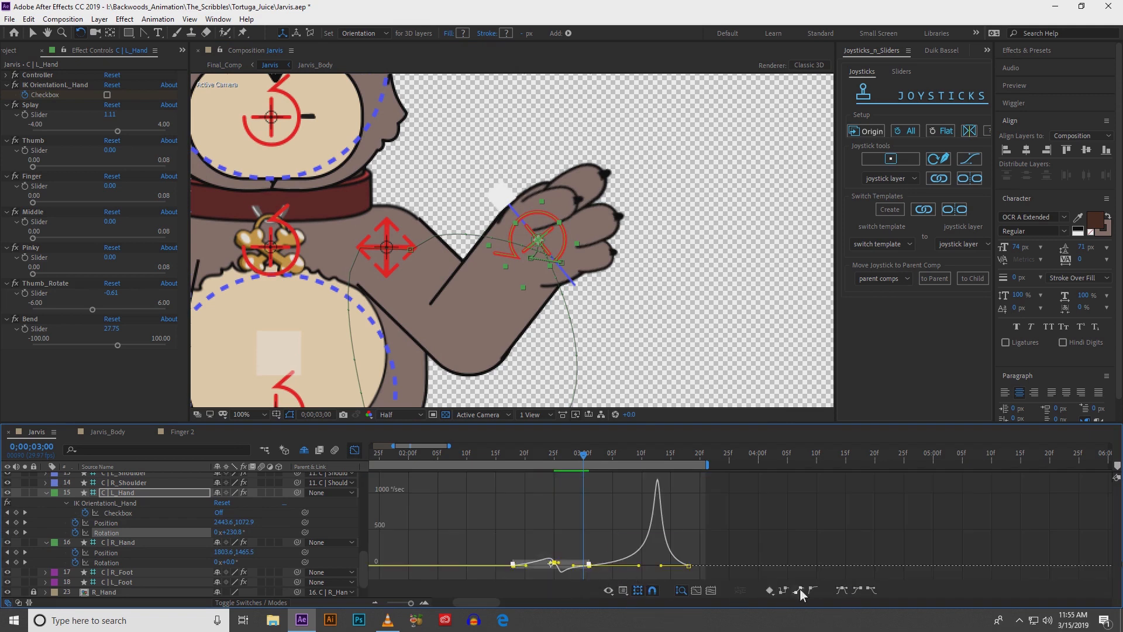
pyautogui.click(842, 591)
pyautogui.moveTo(564, 528); pyautogui.dragTo(626, 567)
# - Adjust the speed handles of C | L_Hand's Rotation keyframes at 0;00;02;18 and 0;00;03;01, and play back the gesture
pyautogui.moveTo(508, 458); pyautogui.dragTo(536, 459)
pyautogui.click(513, 566)
pyautogui.moveTo(525, 568); pyautogui.dragTo(534, 566)
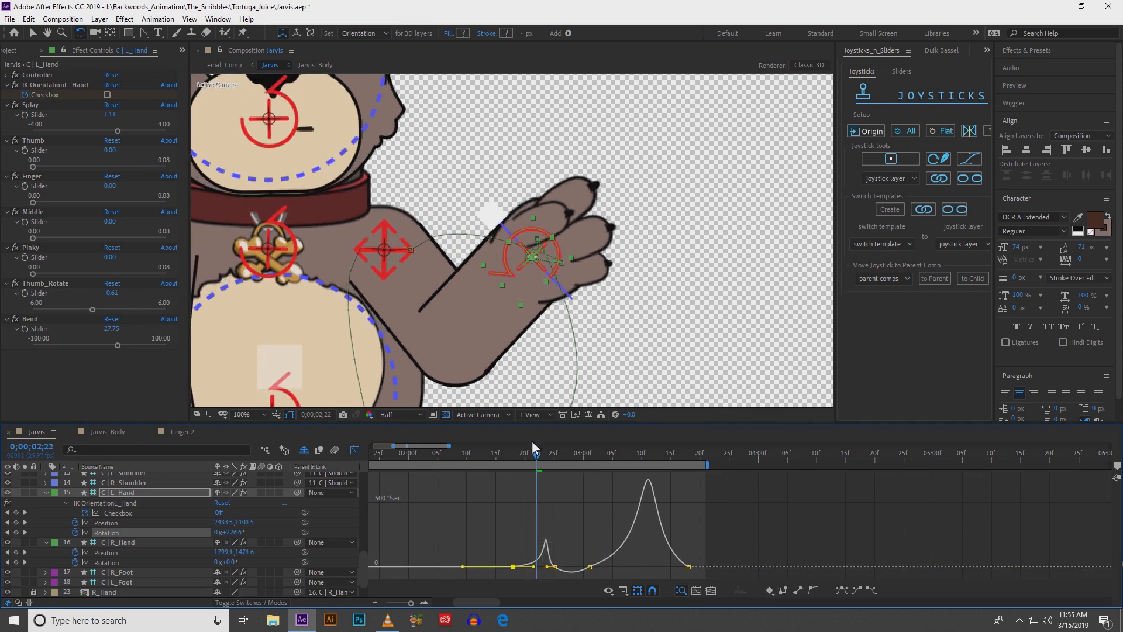
pyautogui.moveTo(543, 457); pyautogui.dragTo(574, 462)
pyautogui.moveTo(581, 551)
pyautogui.mouseDown()
pyautogui.moveTo(597, 571)
pyautogui.moveTo(578, 564)
pyautogui.mouseUp()
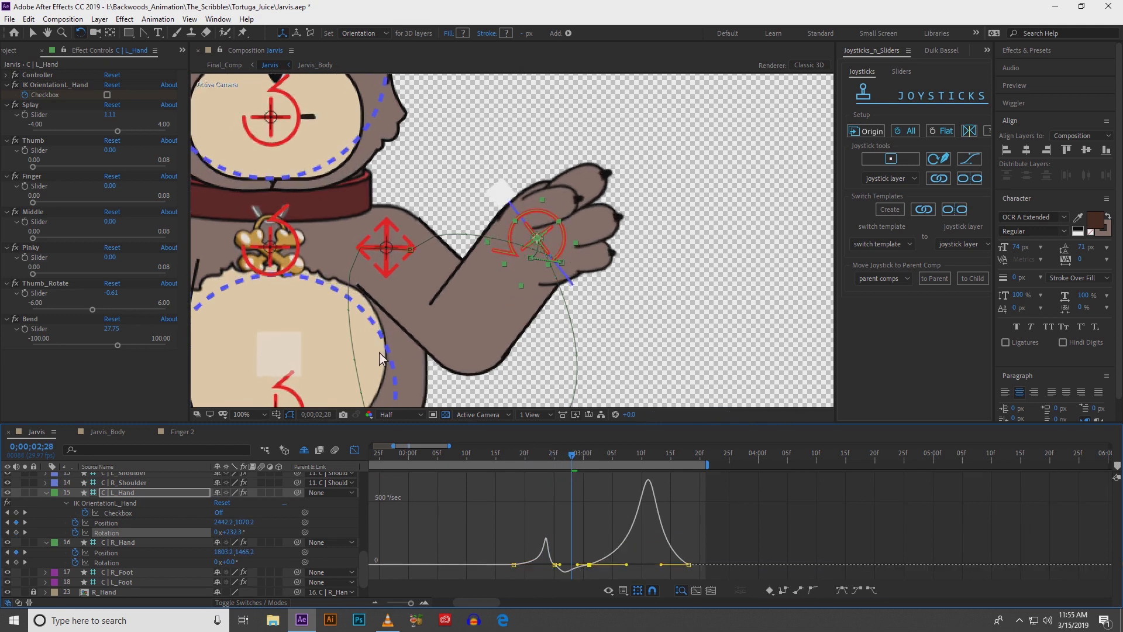
pyautogui.scroll(-1, 415, 323)
pyautogui.moveTo(426, 317); pyautogui.dragTo(470, 336)
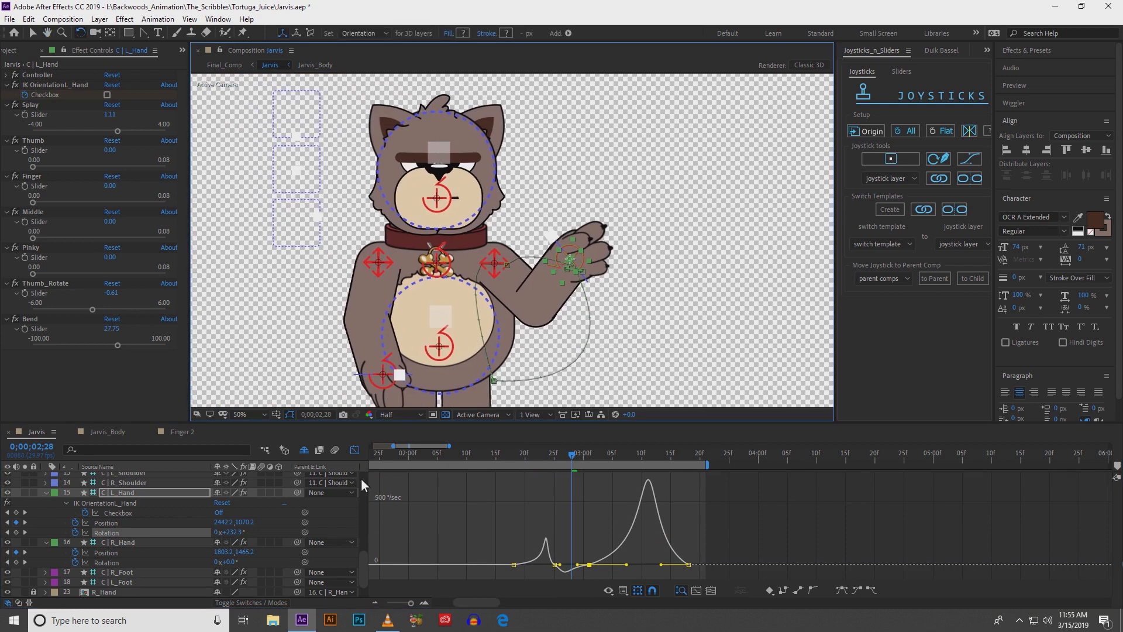
pyautogui.press('space')
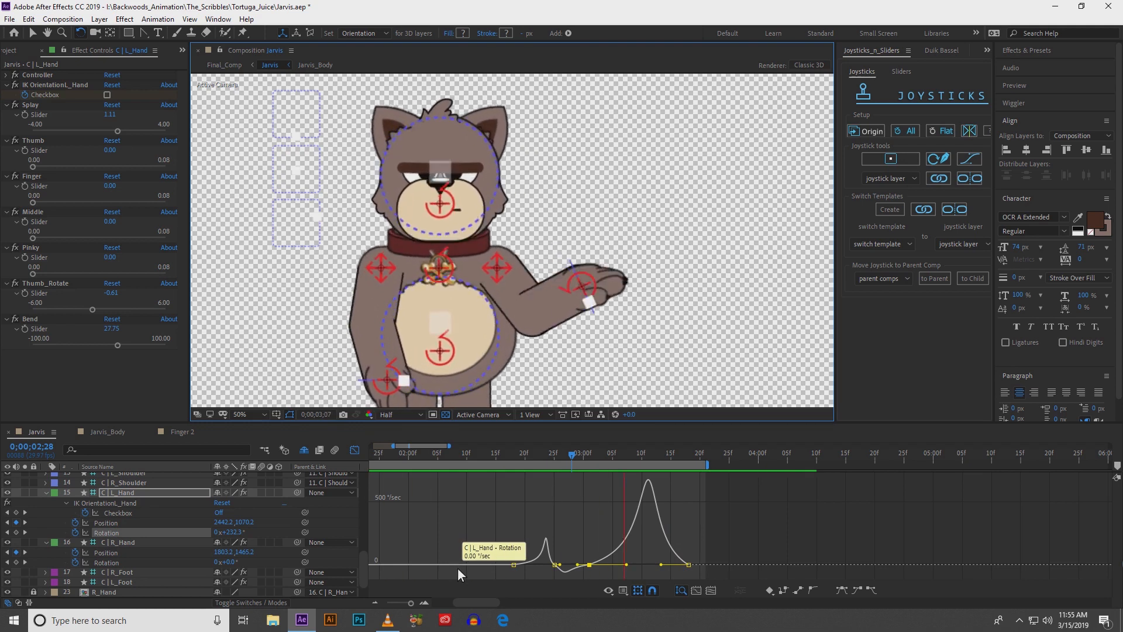
pyautogui.press('space')
# - Select the C_Eyes joystick controller among the face controls and reveal its Position property
pyautogui.click(353, 451)
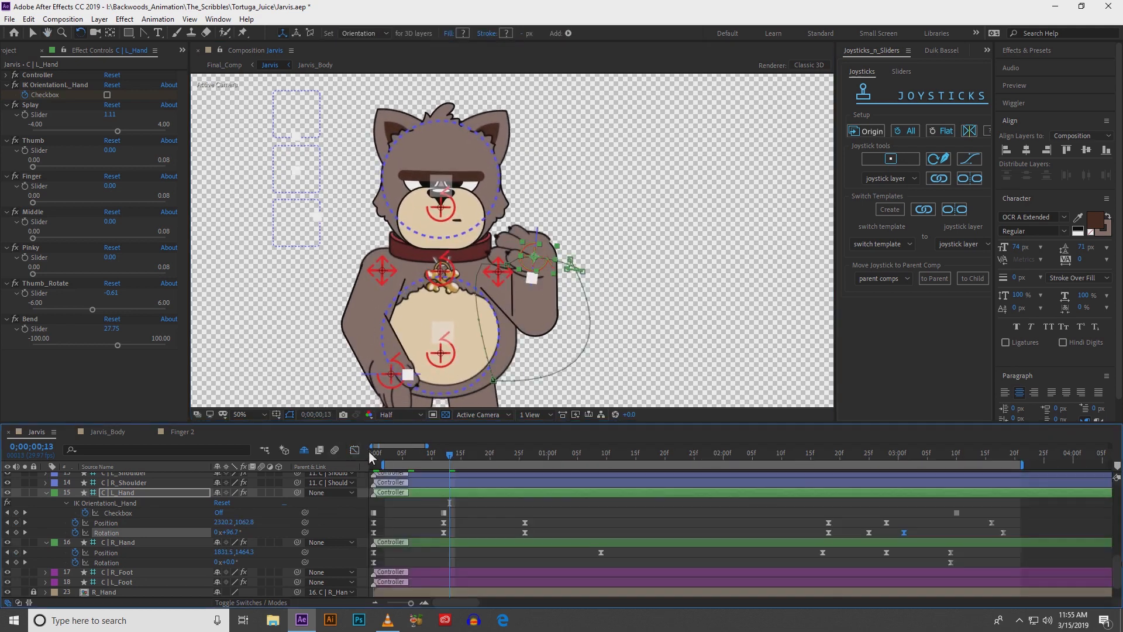
pyautogui.click(427, 518)
pyautogui.scroll(1, 441, 170)
pyautogui.scroll(-1, 391, 205)
pyautogui.press('v')
pyautogui.moveTo(325, 178); pyautogui.dragTo(351, 198)
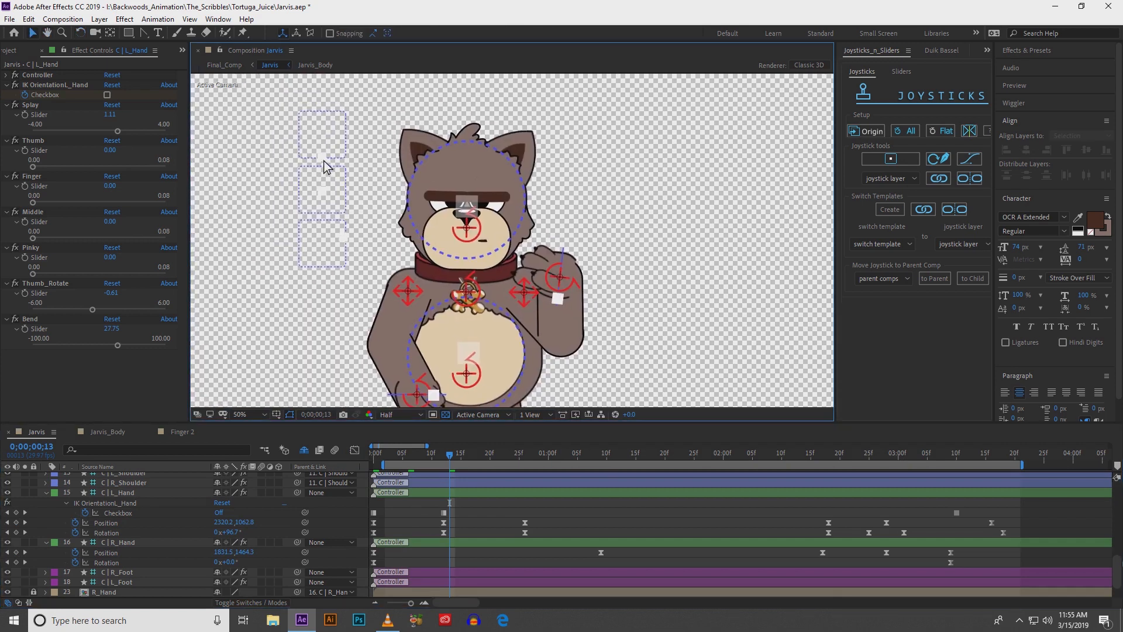
pyautogui.click(323, 157)
pyautogui.click(323, 190)
pyautogui.click(344, 237)
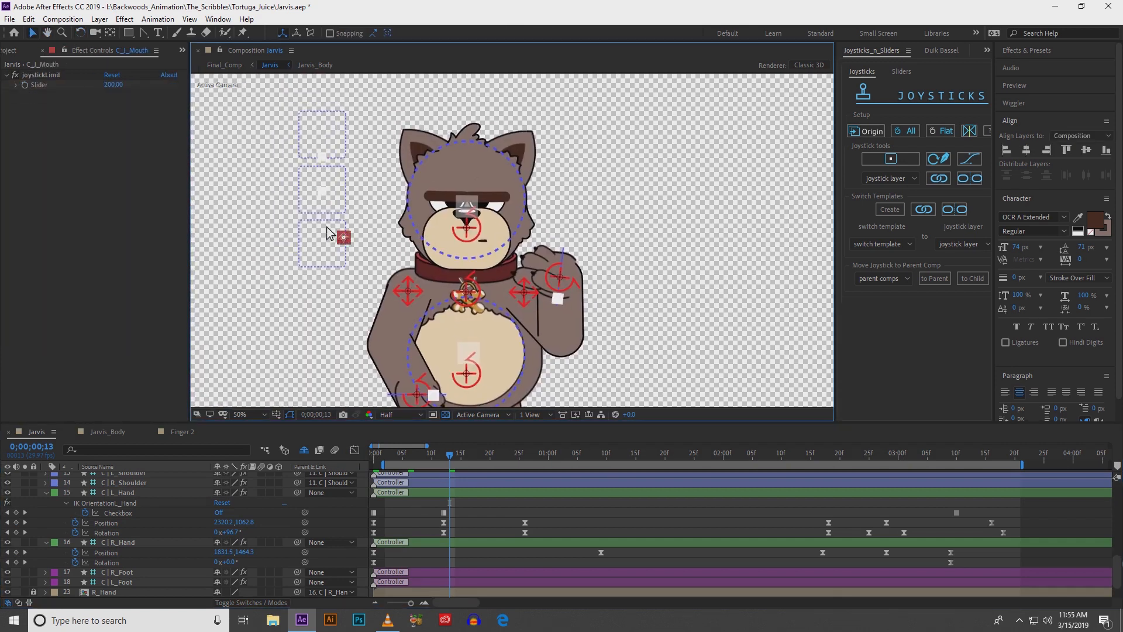
pyautogui.click(322, 190)
pyautogui.scroll(5, 412, 450)
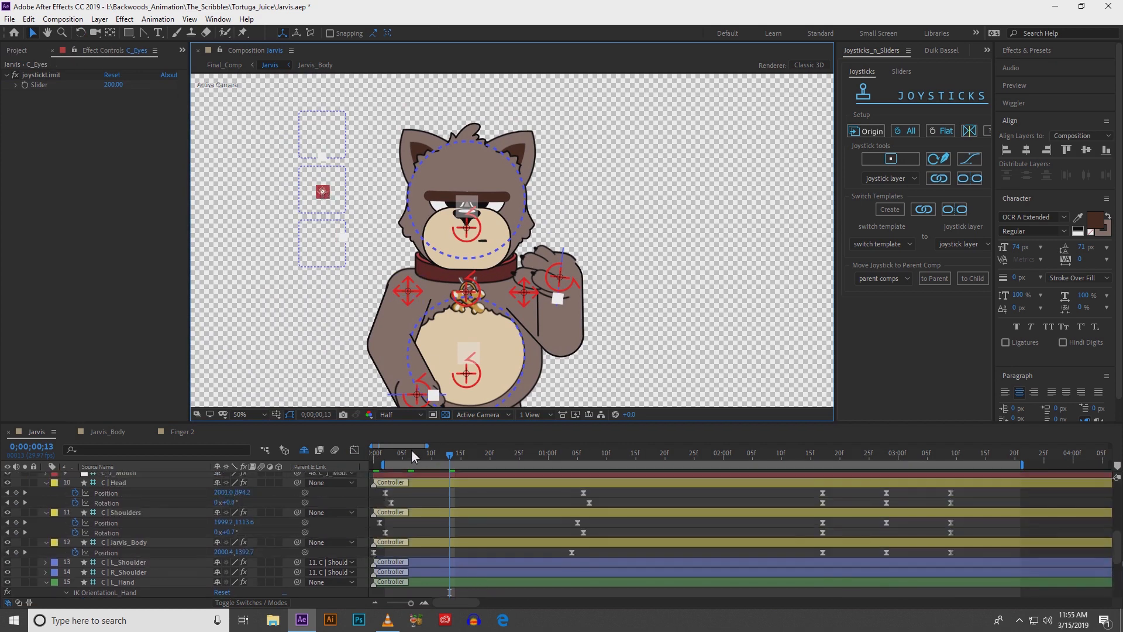
pyautogui.press('p')
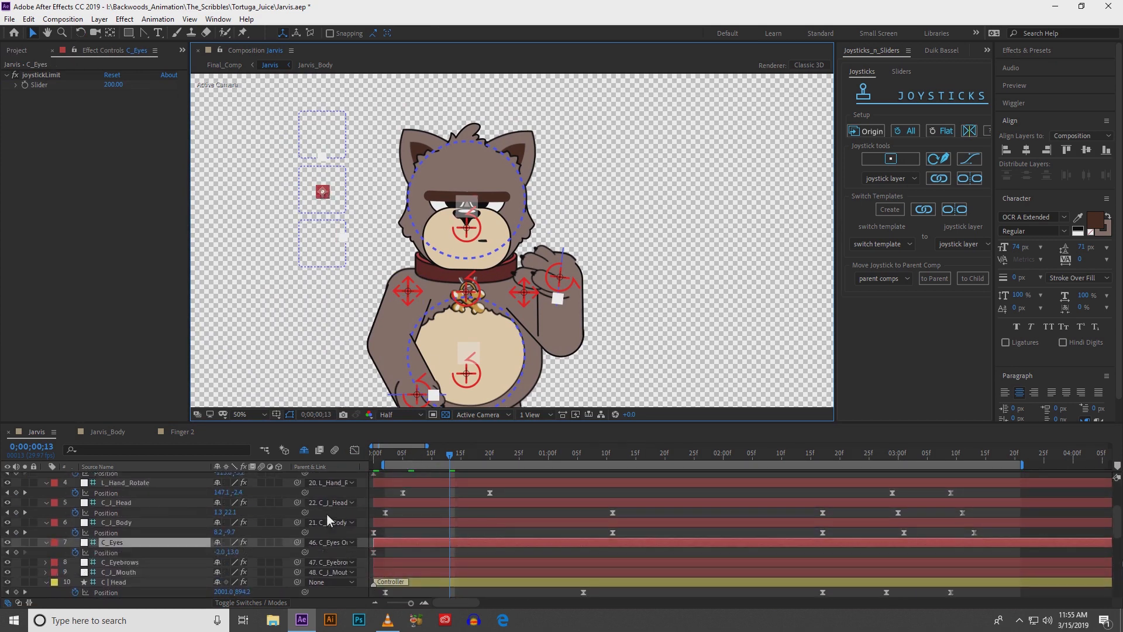
# - Move C_Eyes's first Position keyframe to 0;00;00;13 and key a sideways look at 148.0, 13.0 from 0;00;00;16 to 0;00;02;06
pyautogui.moveTo(374, 553); pyautogui.dragTo(450, 560)
pyautogui.moveTo(455, 456); pyautogui.dragTo(473, 455)
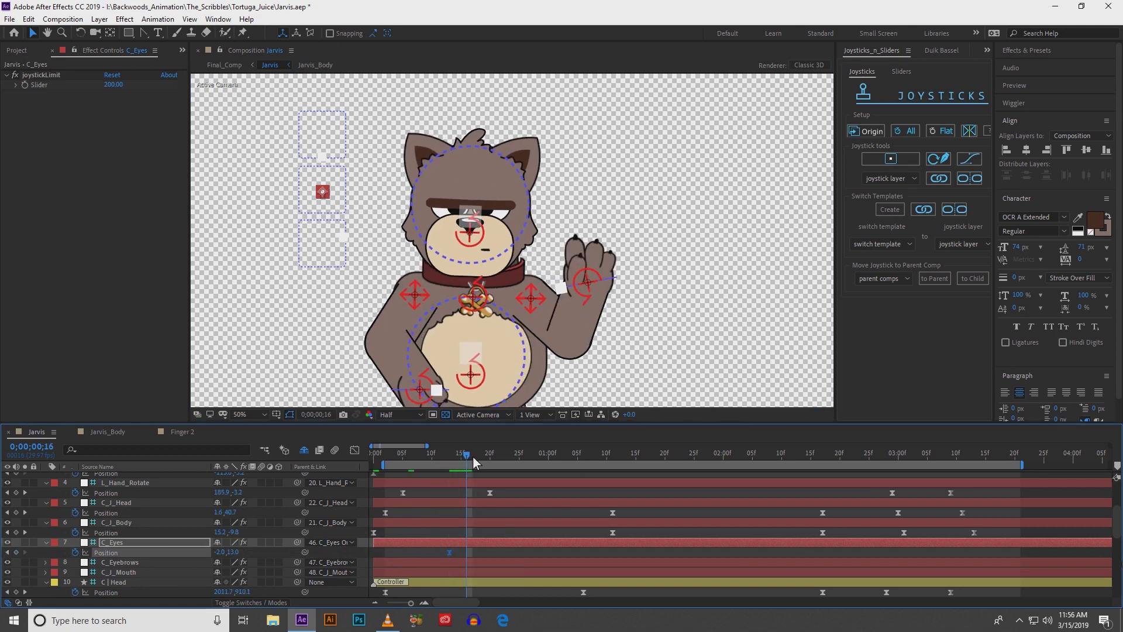
pyautogui.hotkey('shift', 'Right')
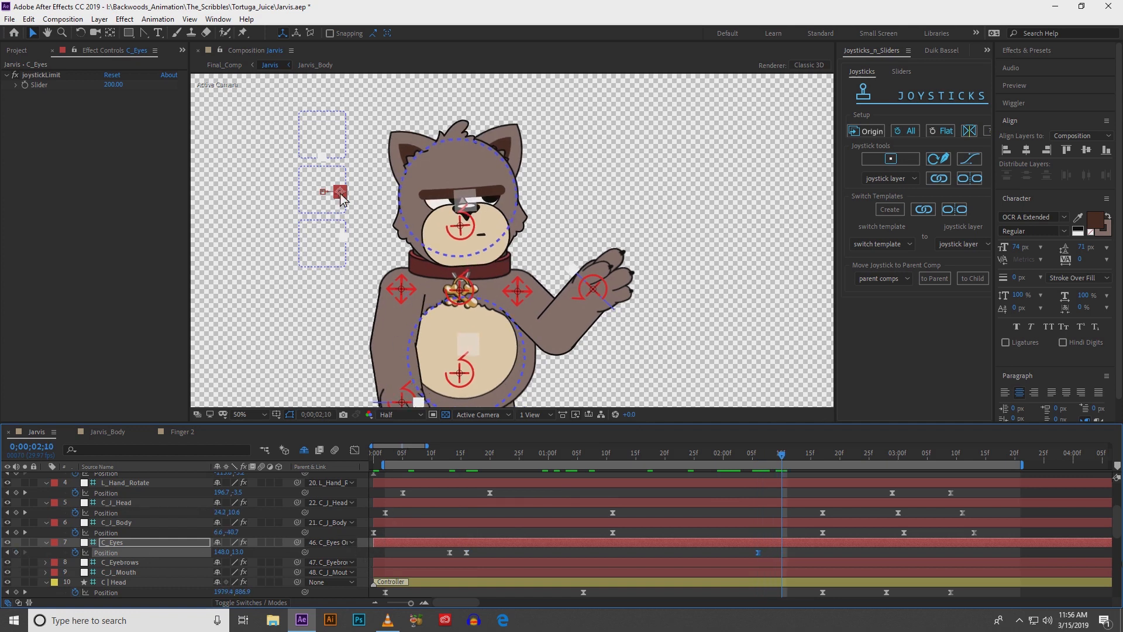
# - Set C_Eyes's Position to -47.0, -12.0 at 0;00;02;10 and hold that look with a keyframe at 0;00;03;10
pyautogui.moveTo(340, 195); pyautogui.dragTo(326, 195)
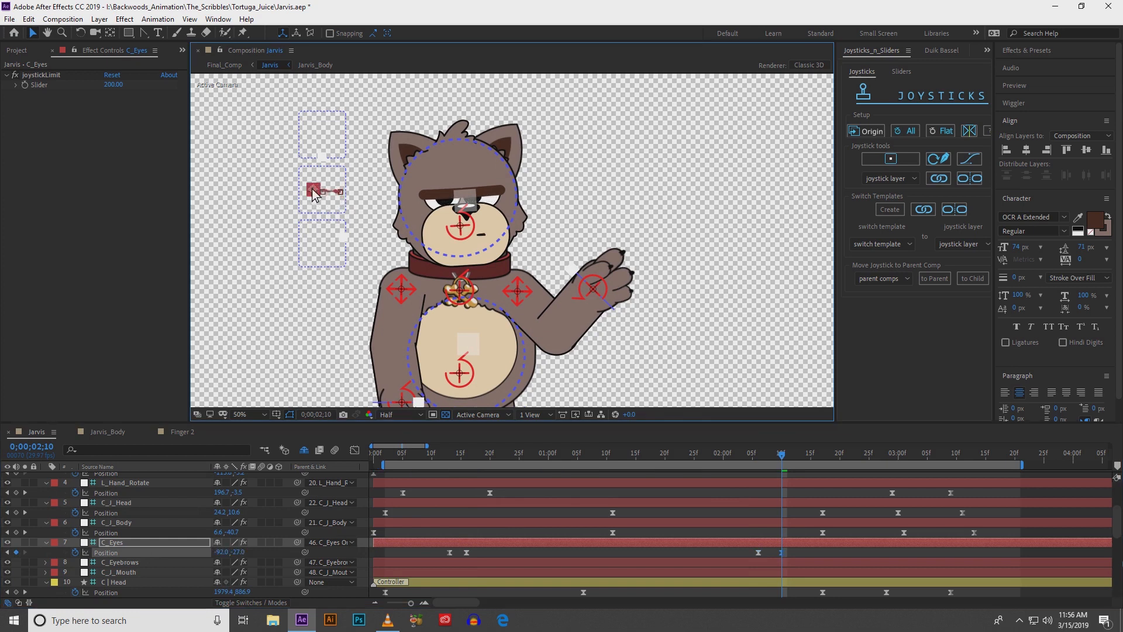
pyautogui.moveTo(318, 190); pyautogui.dragTo(319, 193)
pyautogui.moveTo(785, 463); pyautogui.dragTo(954, 471)
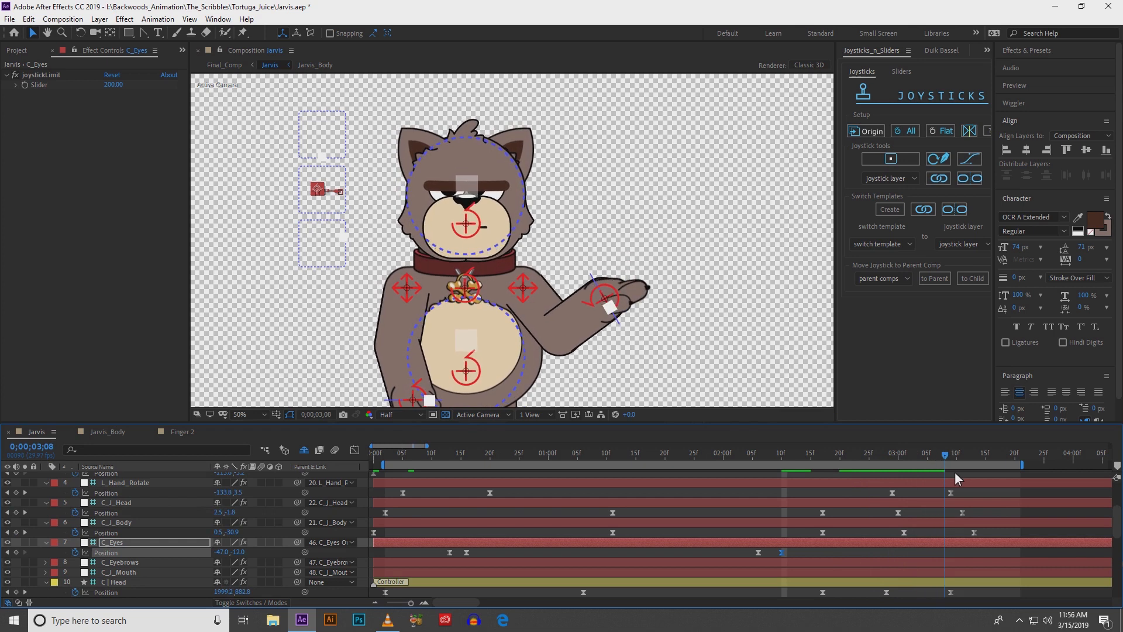
pyautogui.moveTo(954, 472); pyautogui.dragTo(956, 473)
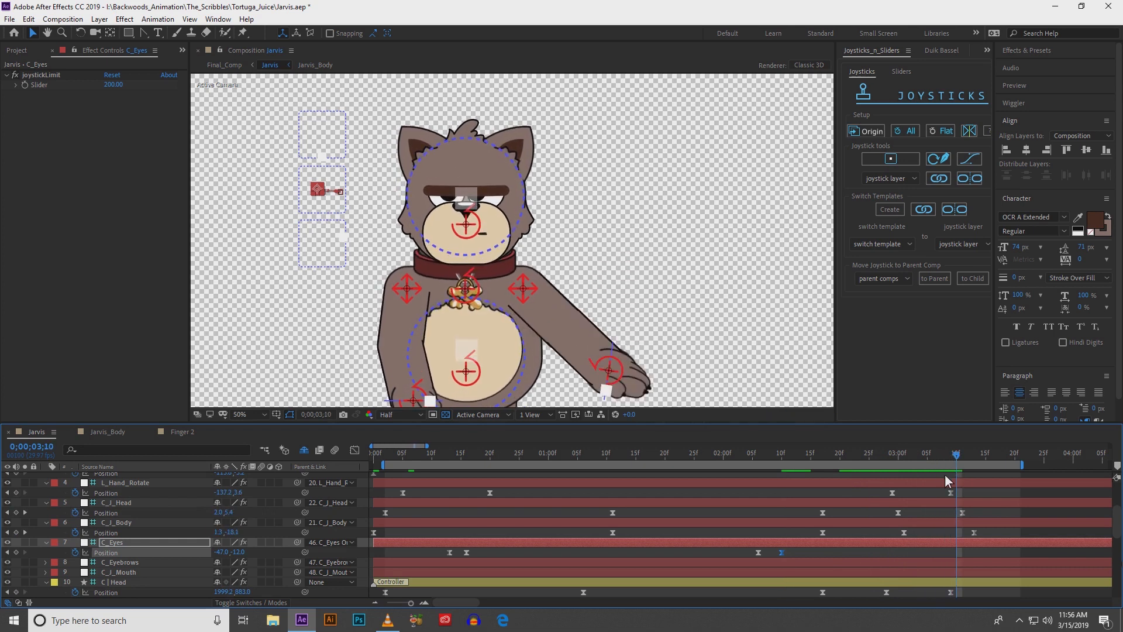
pyautogui.click(16, 552)
# - Copy C_Eyes's starting Position keyframe of -2.0, 13.0 to 0;00;03;14
pyautogui.moveTo(960, 455); pyautogui.dragTo(980, 453)
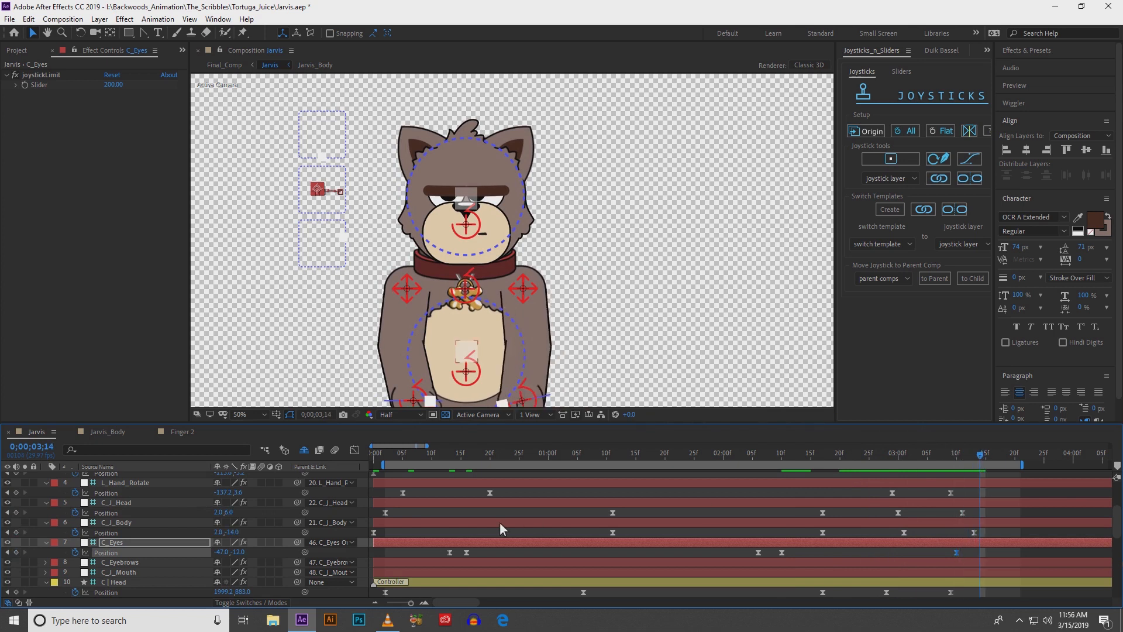
pyautogui.hotkey('ctrl', 'c')
pyautogui.hotkey('ctrl', 'v')
# - Apply Easy Ease to all of C_Eyes's Position keyframes
pyautogui.click(98, 553)
pyautogui.click(355, 450)
pyautogui.moveTo(415, 545); pyautogui.dragTo(1053, 568)
pyautogui.click(841, 592)
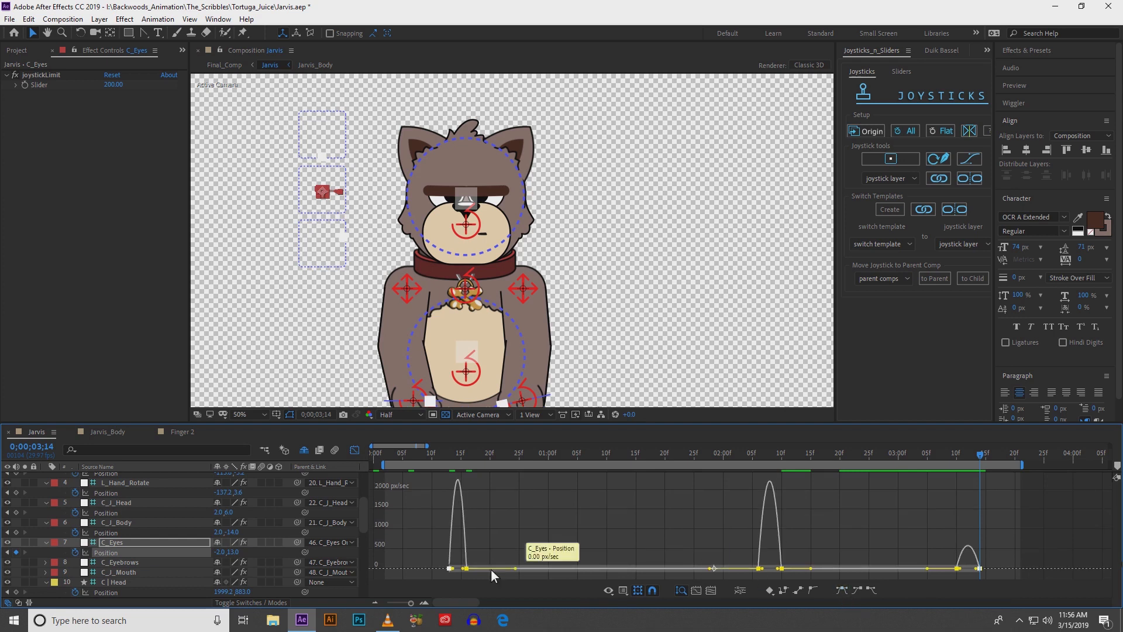
# - Adjust the easing influence of C_Eyes's Position keyframes in the speed graph, return to the keyframe view and deselect the layer
pyautogui.moveTo(454, 572)
pyautogui.mouseDown()
pyautogui.moveTo(463, 571)
pyautogui.moveTo(452, 574)
pyautogui.mouseUp()
pyautogui.click(355, 450)
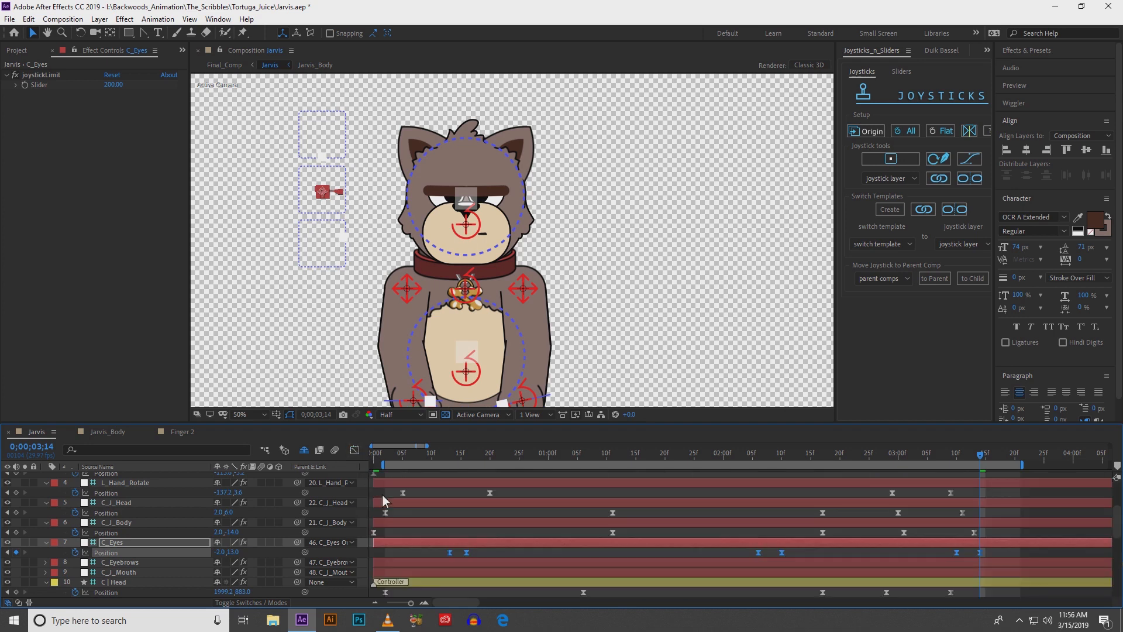
pyautogui.click(416, 533)
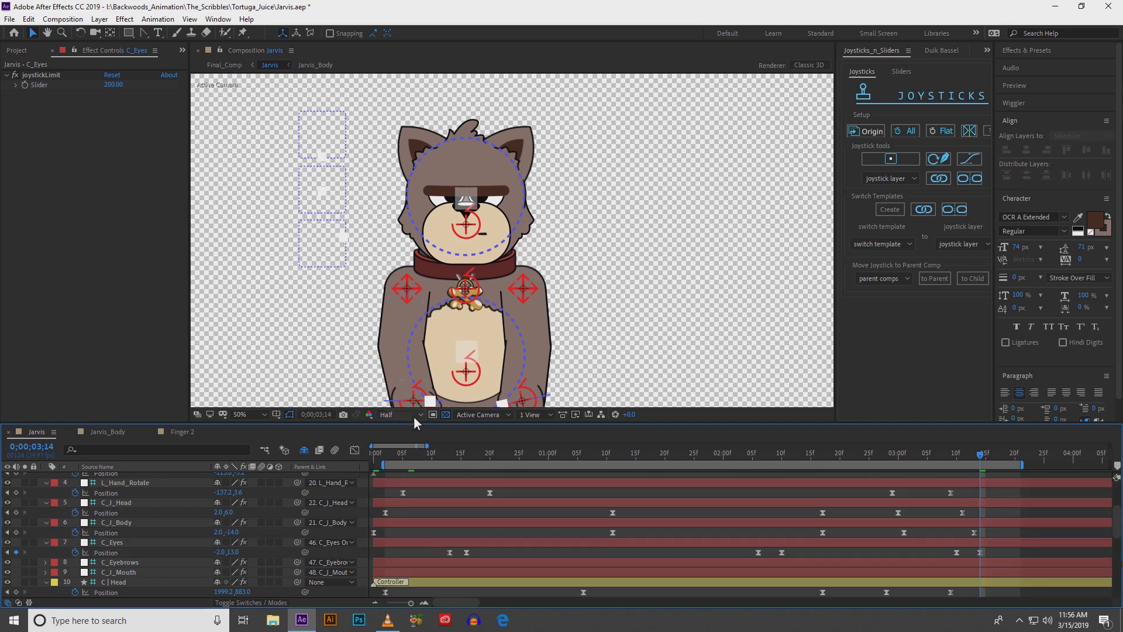
# - Move the Character_Animation.wav layer directly above C_J_Mouth and reveal C_J_Mouth's Position property
pyautogui.scroll(3, 427, 541)
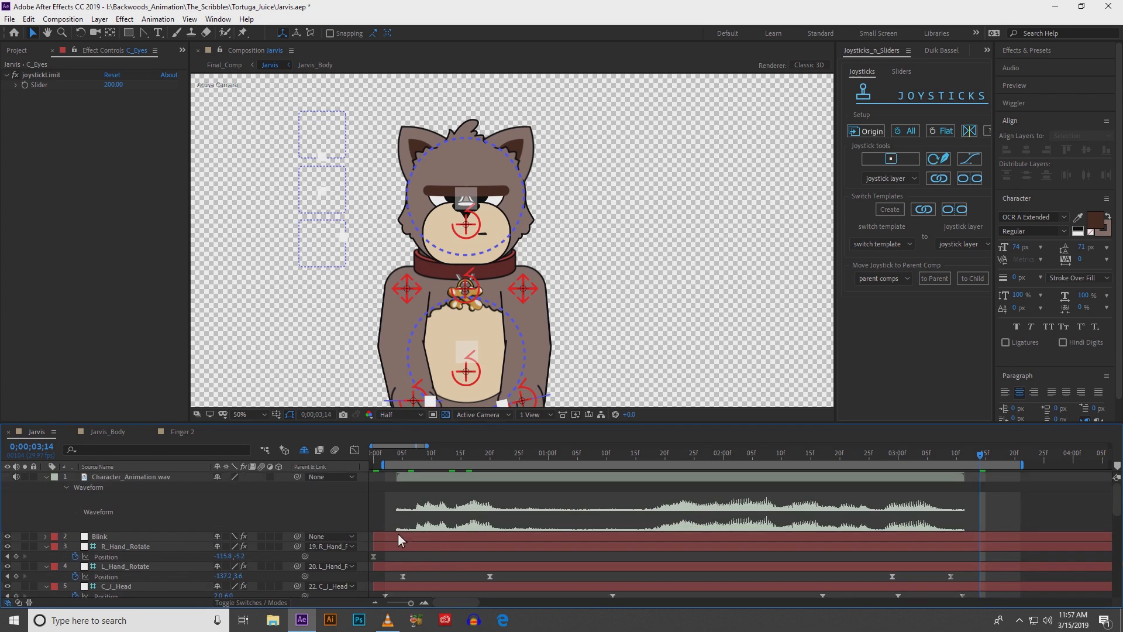
pyautogui.click(121, 476)
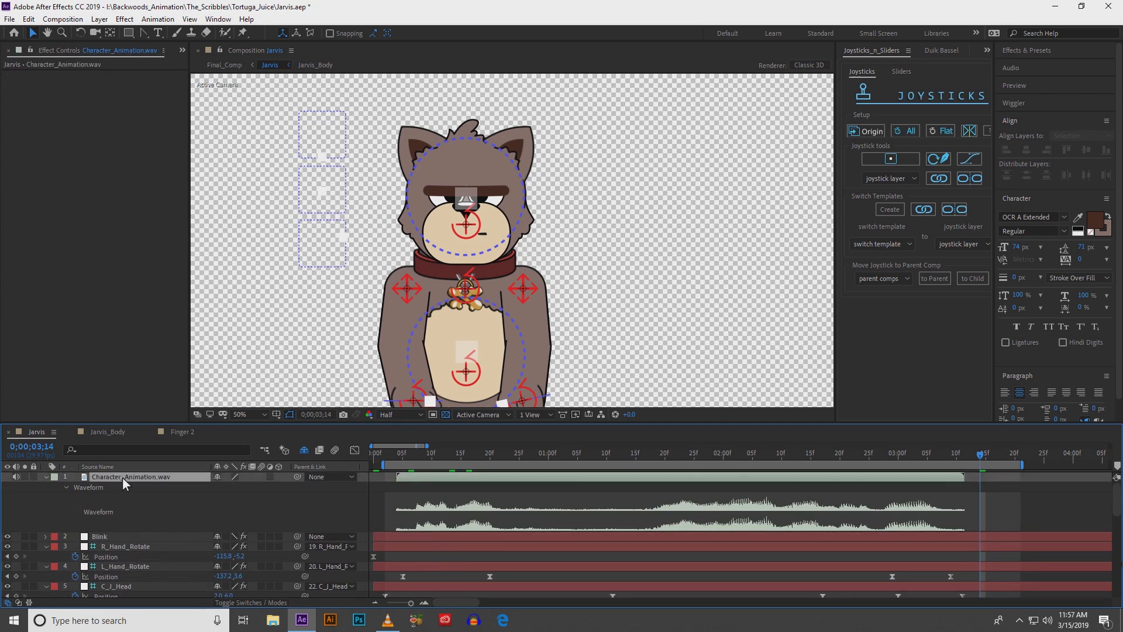
pyautogui.moveTo(128, 477); pyautogui.dragTo(145, 527)
pyautogui.click(145, 529)
pyautogui.press('p')
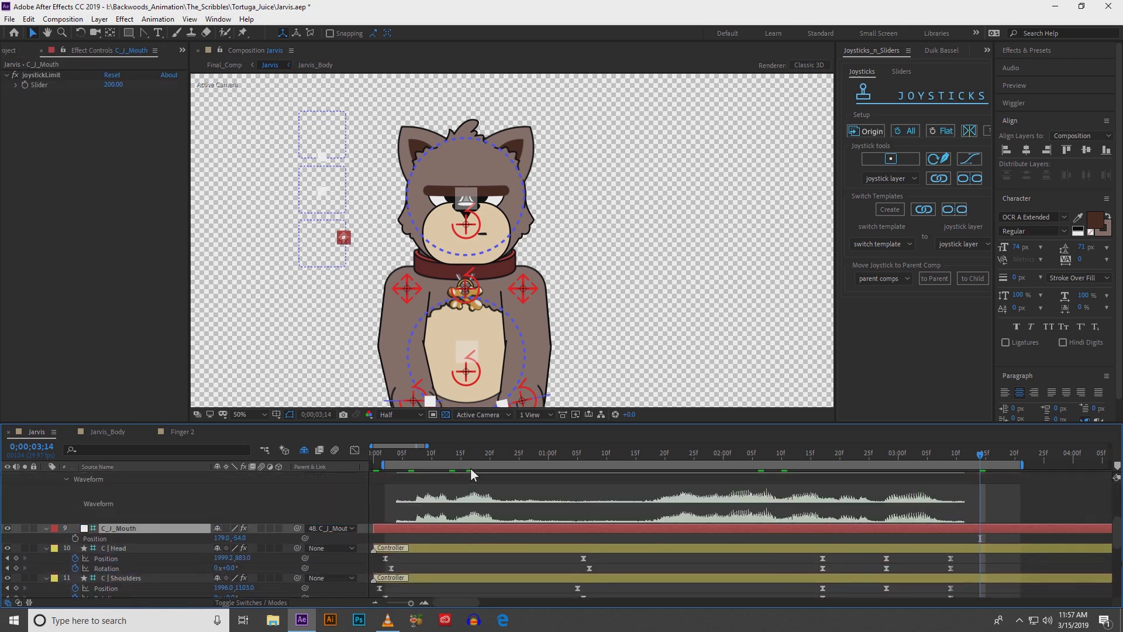
# - Keyframe C_J_Mouth's Position to match the dialogue waveform, from 0;00;00;06 to 0;00;00;21 and from 0;00;01;15 to 0;00;03;04
pyautogui.moveTo(429, 448); pyautogui.dragTo(407, 451)
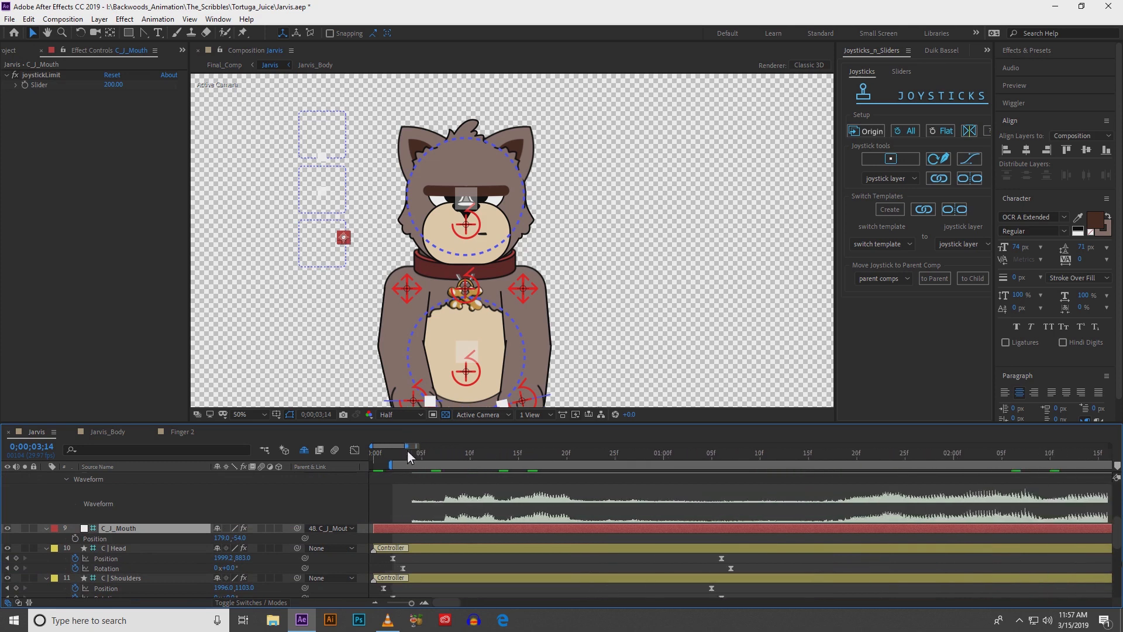
pyautogui.click(443, 456)
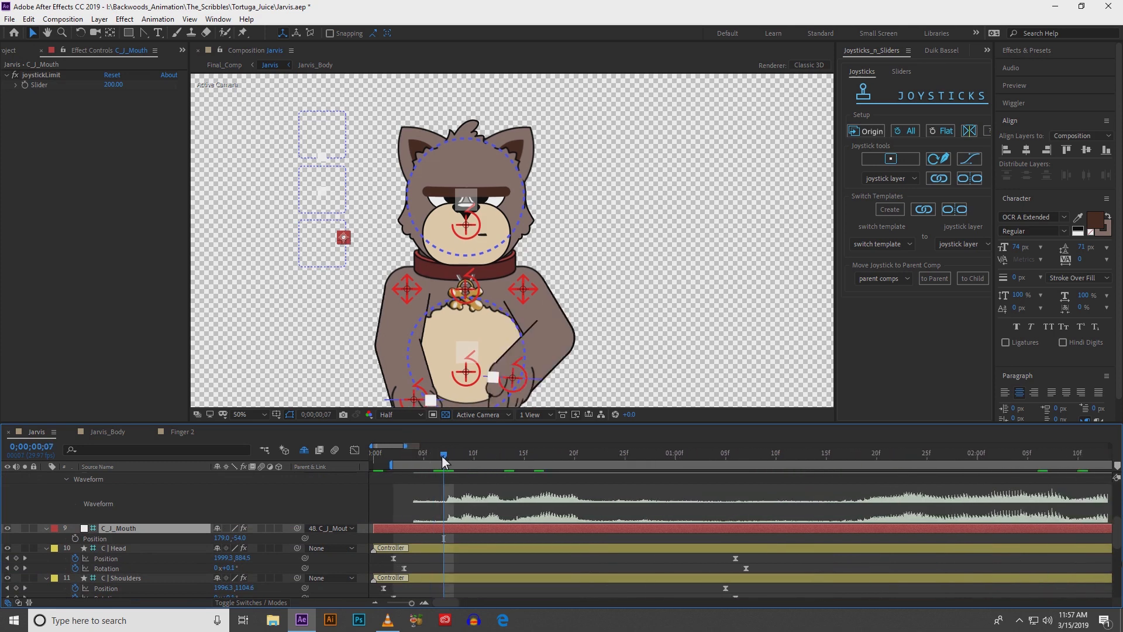
pyautogui.moveTo(443, 454); pyautogui.dragTo(585, 471)
pyautogui.moveTo(514, 478); pyautogui.dragTo(441, 467)
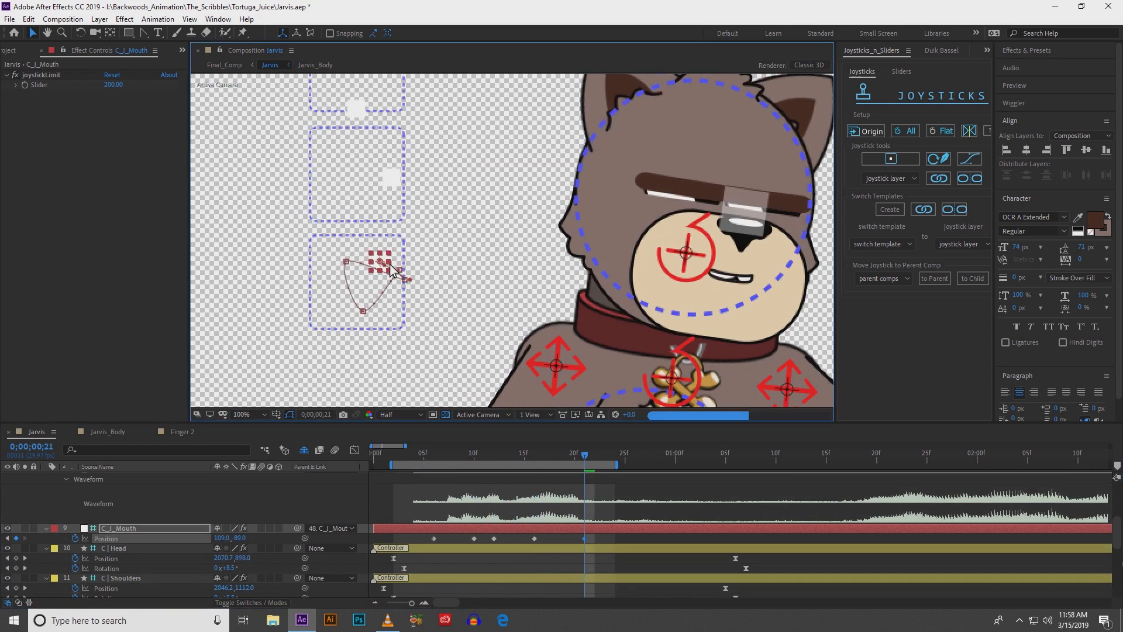
pyautogui.moveTo(584, 459)
pyautogui.mouseDown()
pyautogui.moveTo(459, 459)
pyautogui.moveTo(573, 462)
pyautogui.mouseUp()
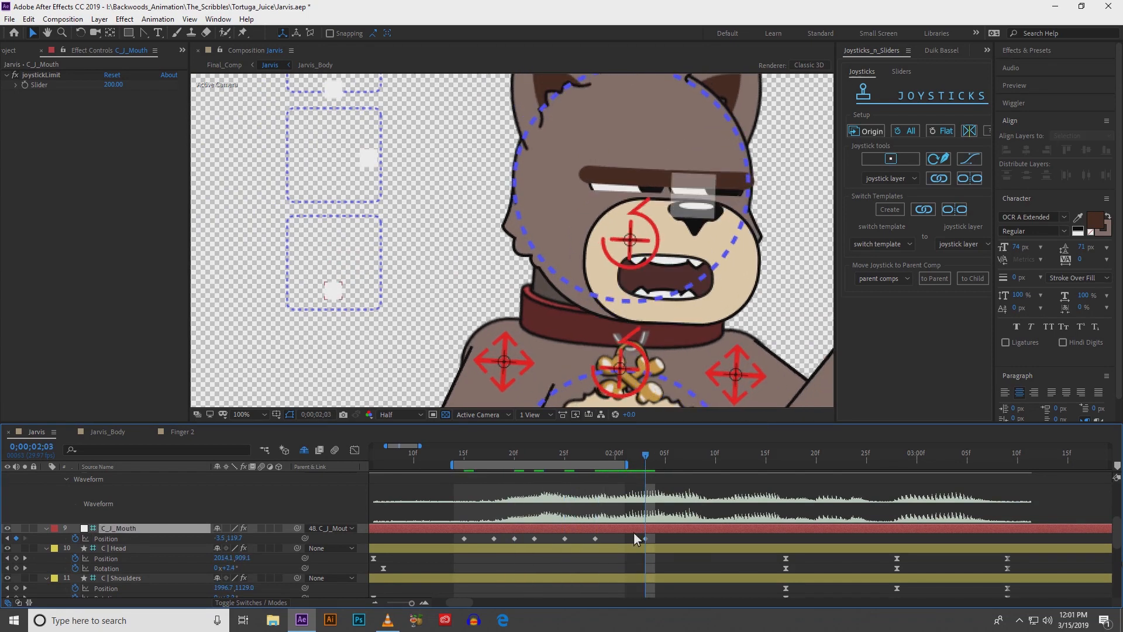
pyautogui.moveTo(634, 534); pyautogui.dragTo(910, 461)
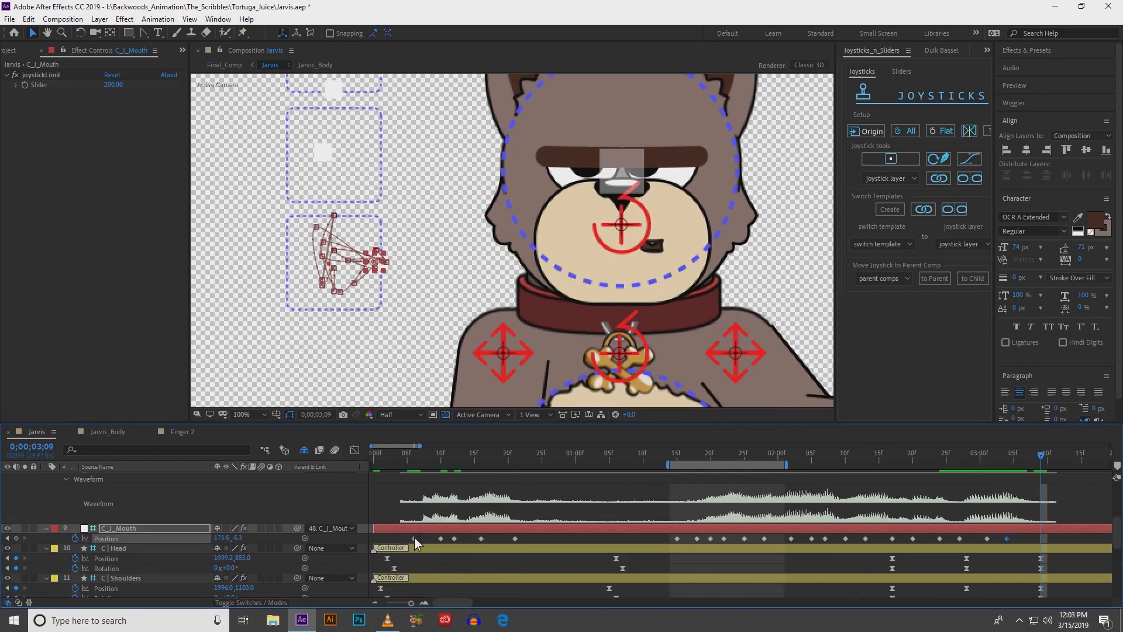
# - Copy C_J_Mouth's first Position keyframe of 179.0, -54.0 to 0;00;03;09
pyautogui.click(414, 538)
pyautogui.hotkey('ctrl', 'c')
pyautogui.hotkey('ctrl', 'v')
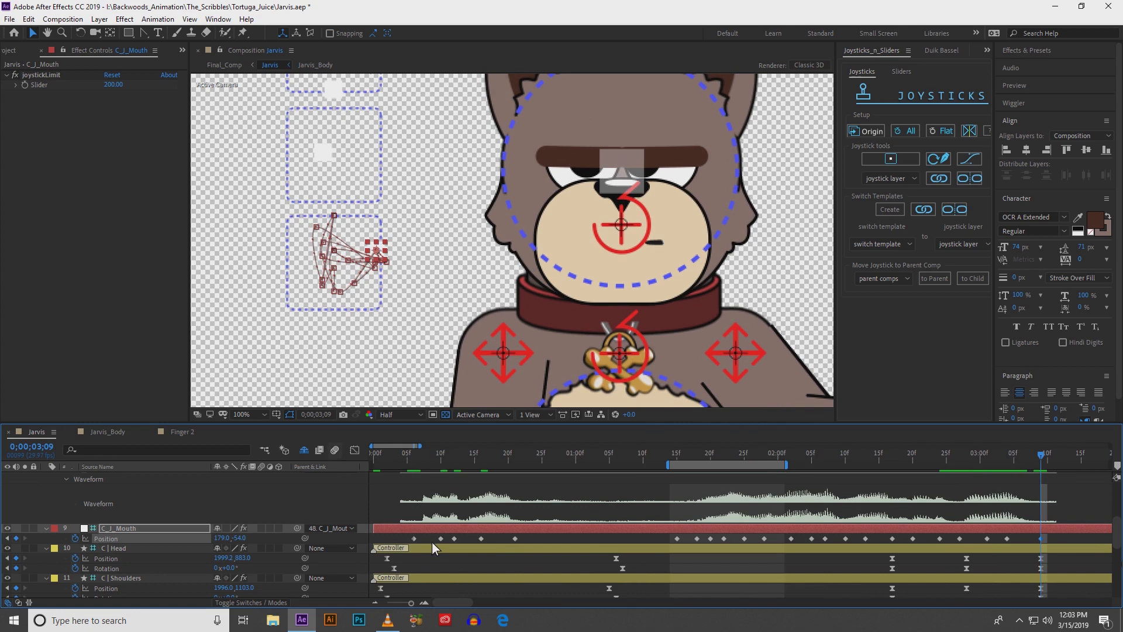
# - Smooth all of C_J_Mouth's Position keyframes with Easy Ease and adjusted speed-graph influence, and preview the lip sync
pyautogui.click(108, 538)
pyautogui.click(355, 450)
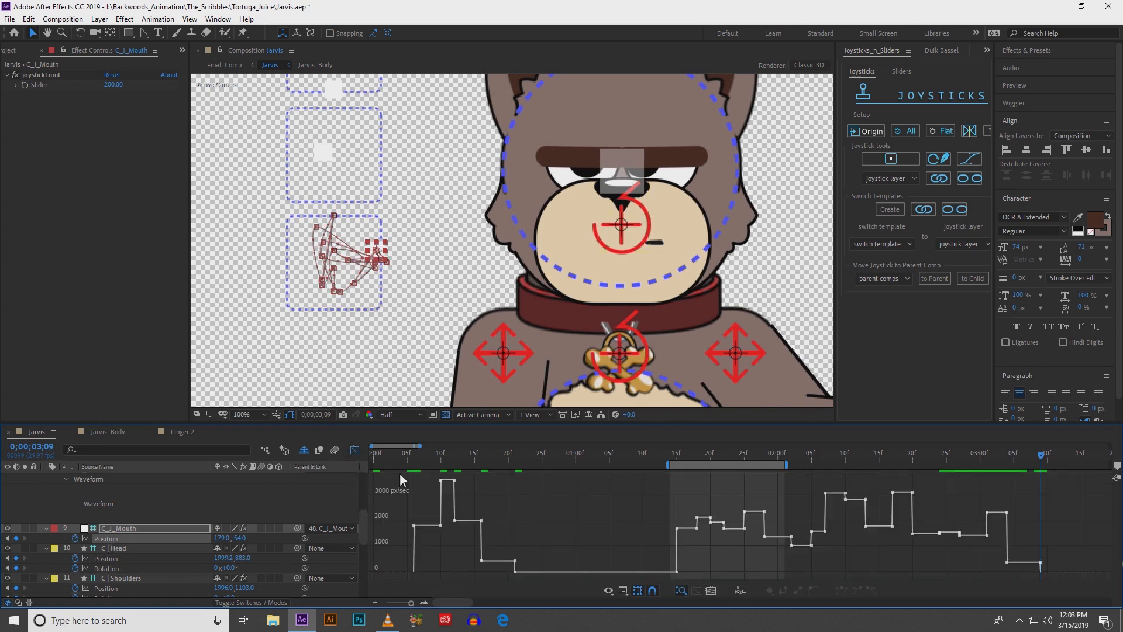
pyautogui.moveTo(399, 475); pyautogui.dragTo(1061, 578)
pyautogui.press('F9')
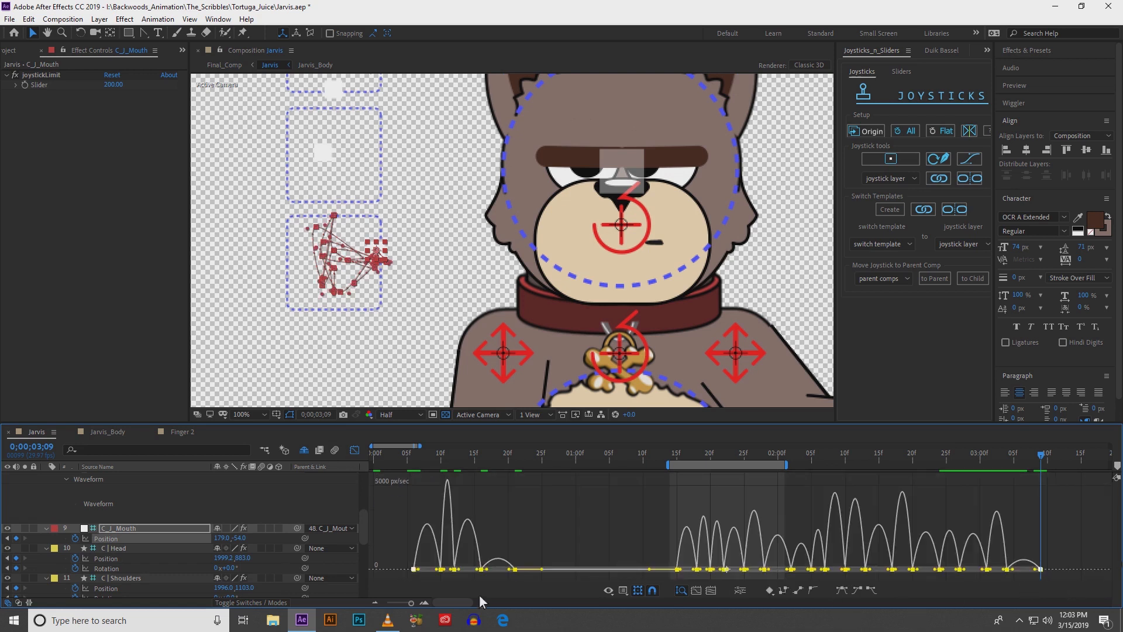
pyautogui.moveTo(507, 570); pyautogui.dragTo(486, 570)
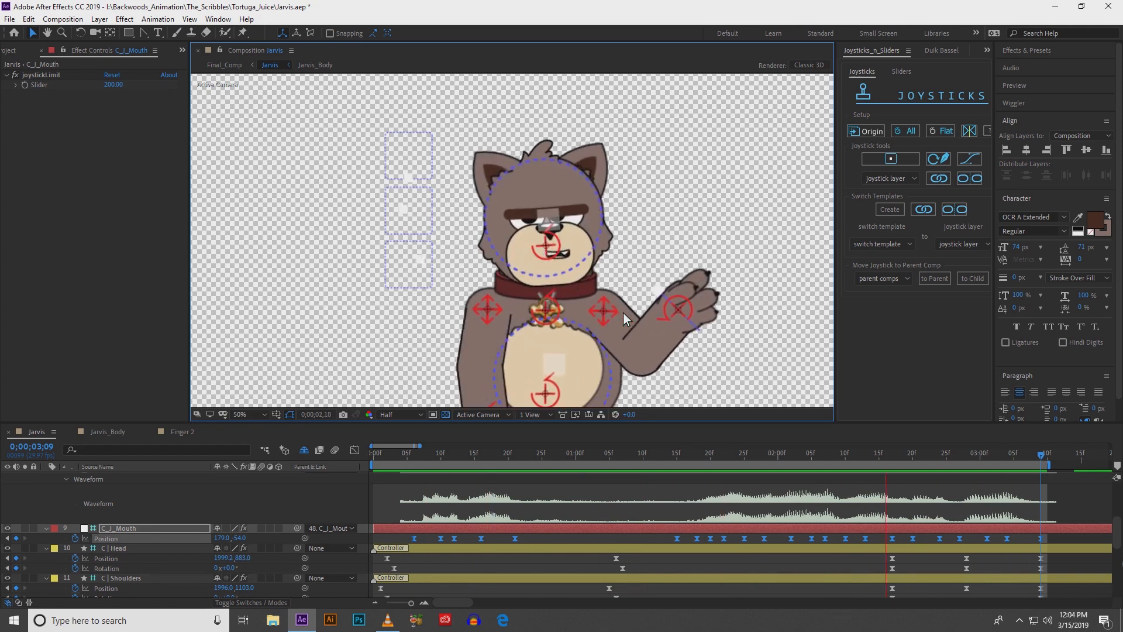
pyautogui.press('space')
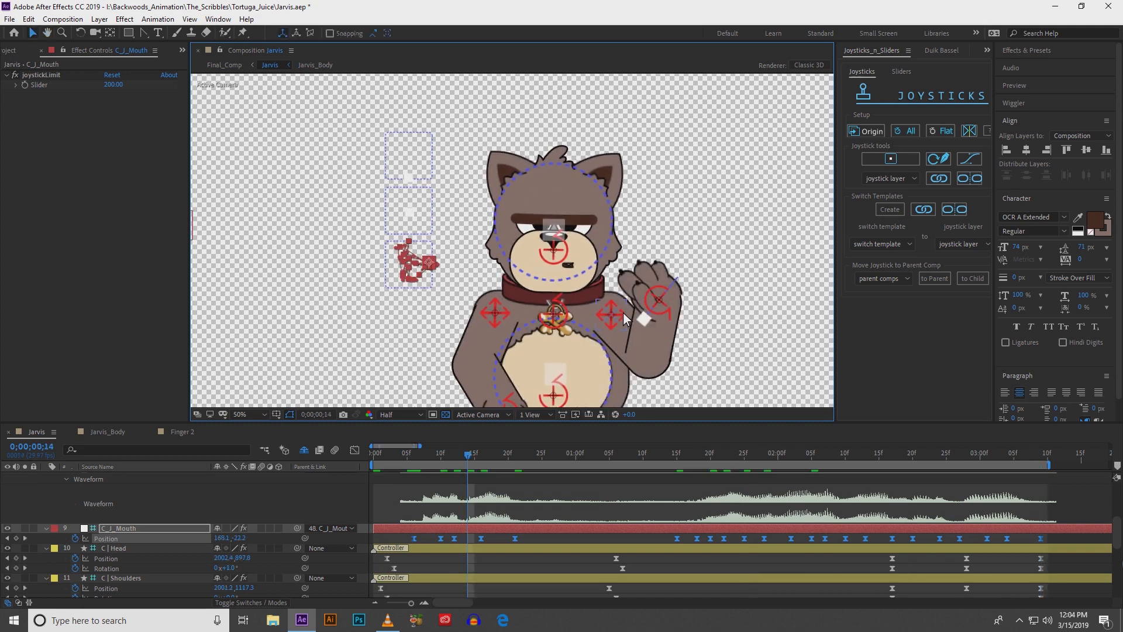